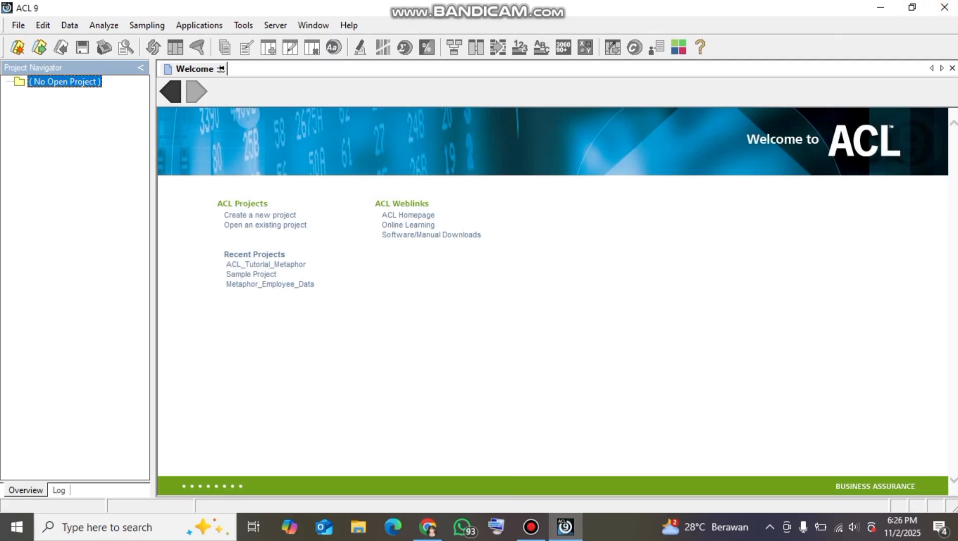
Open the existing project ACL_Tutorial_Metaphor from the Sample Data Files folder
left_click(19, 25)
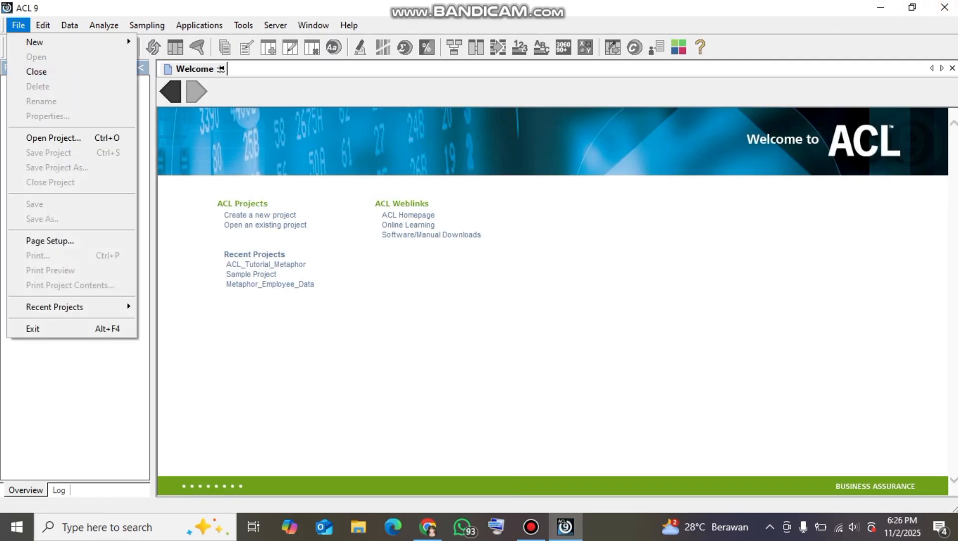
left_click(53, 138)
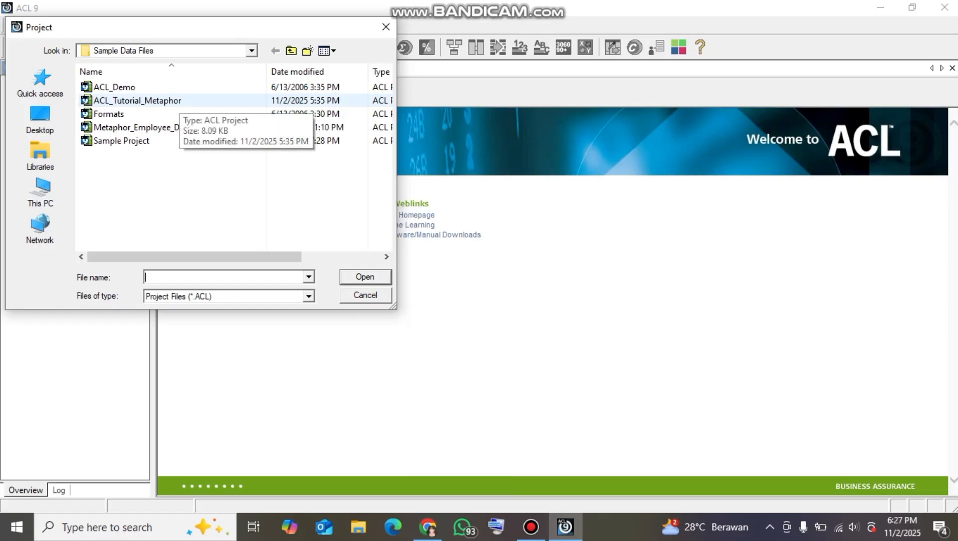
left_click(178, 102)
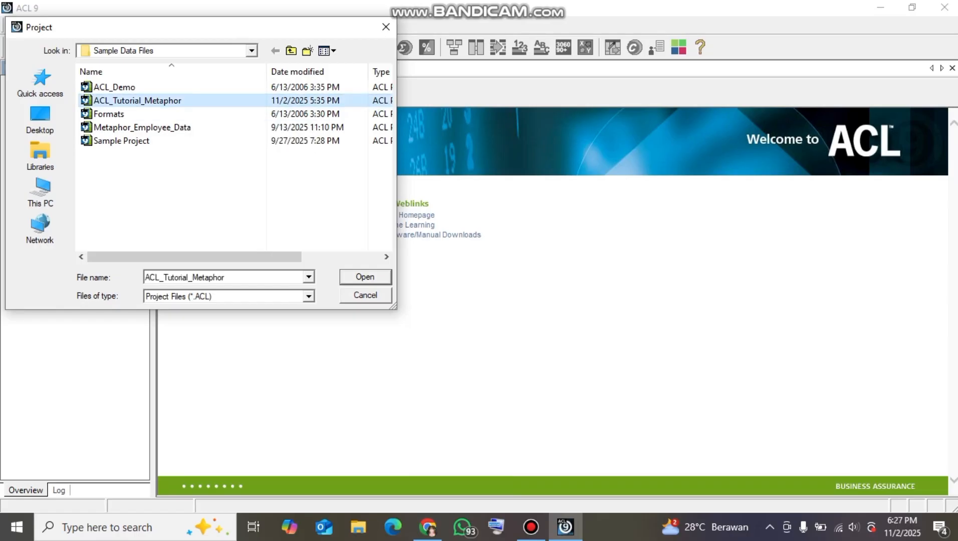
left_click(365, 277)
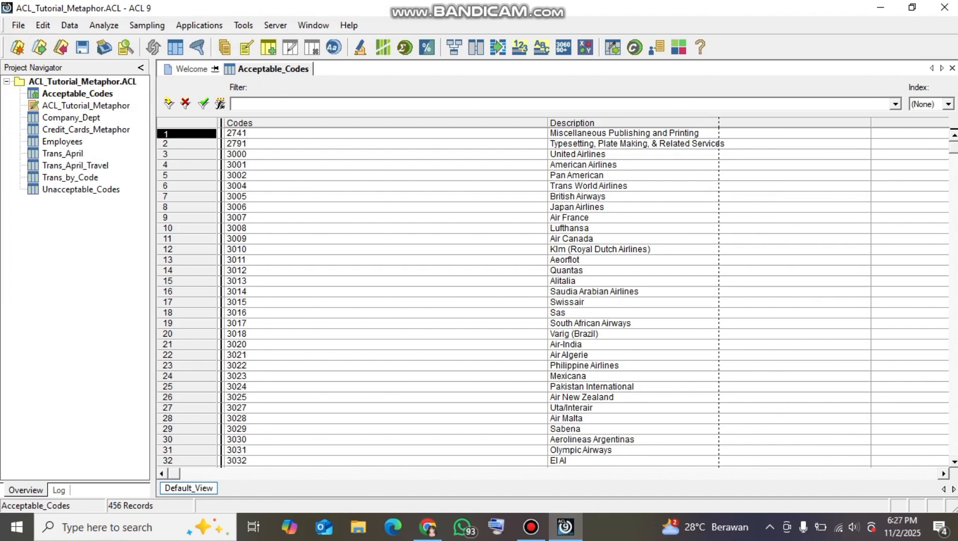
Open the Unacceptable_Codes table and examine the category, length and type of its fields in the table layout
double_click(82, 189)
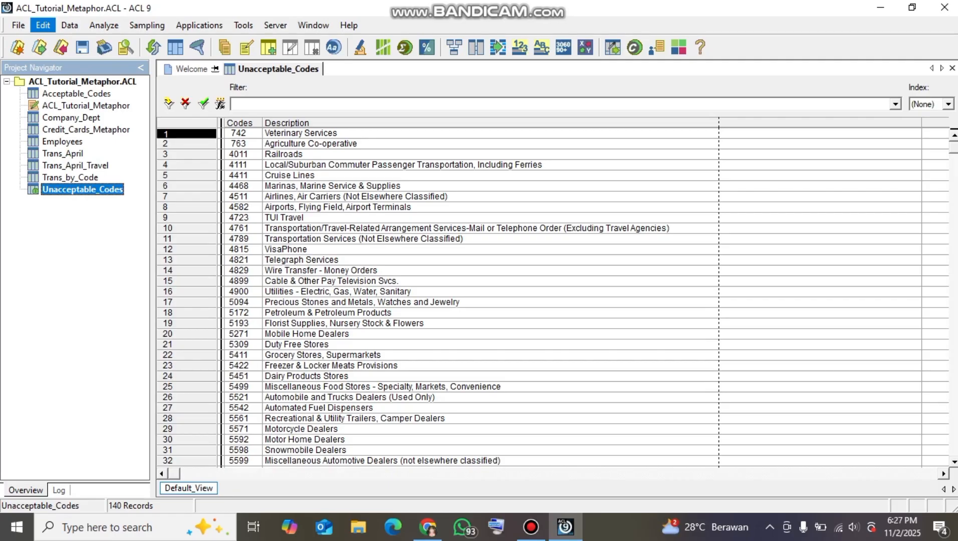
left_click(42, 25)
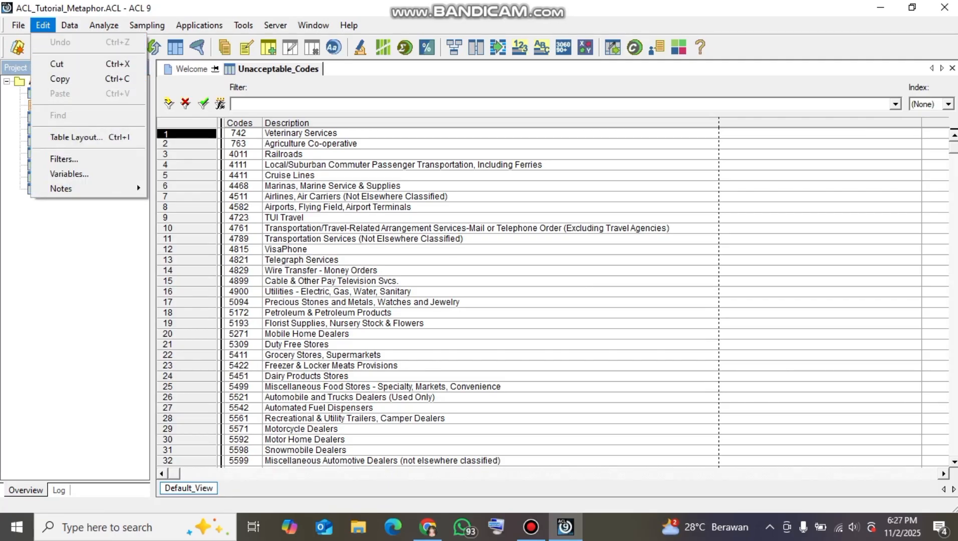
left_click(76, 137)
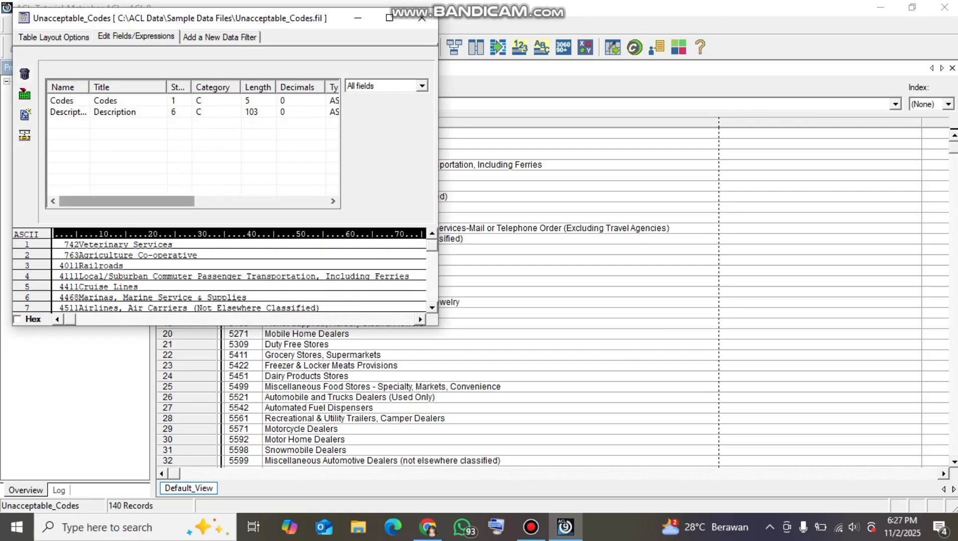
left_click_drag(126, 201, 205, 201)
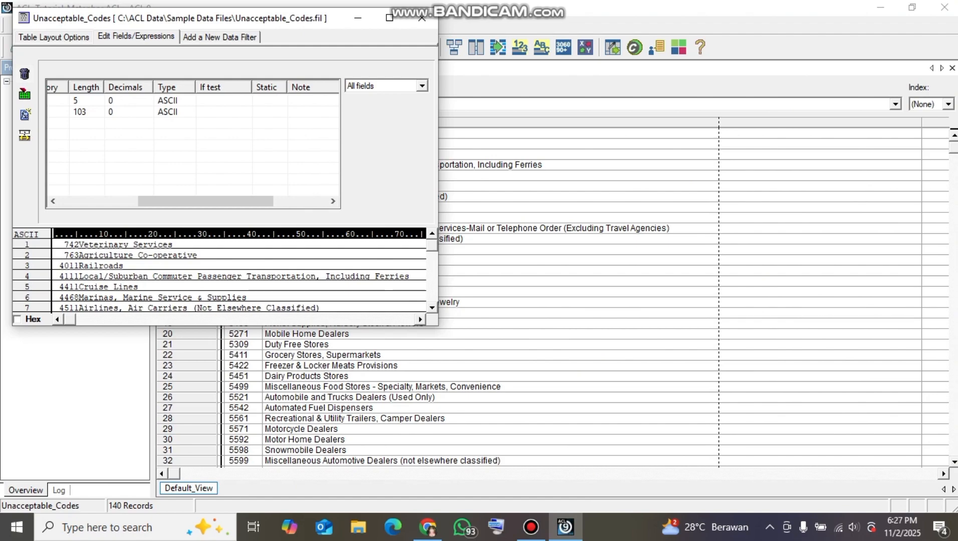
left_click(99, 202)
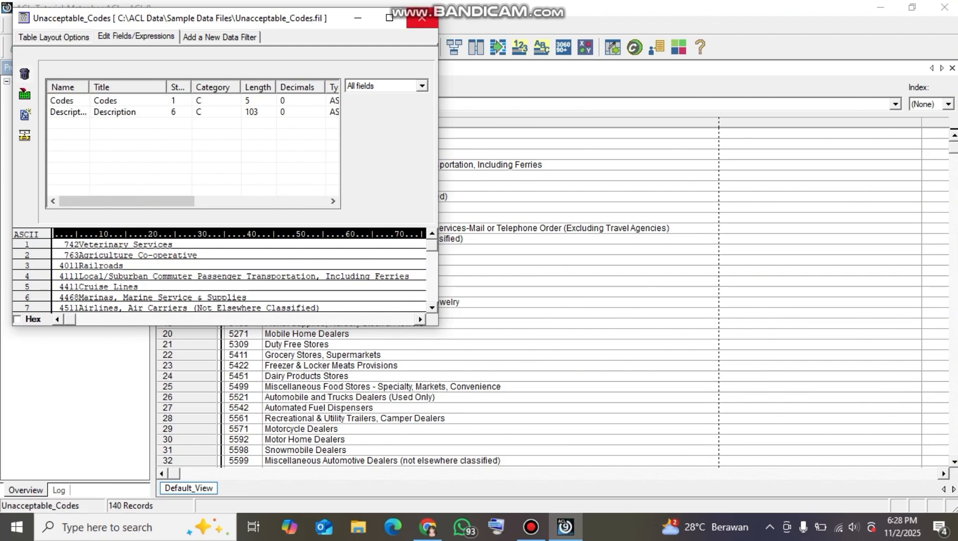
left_click(422, 18)
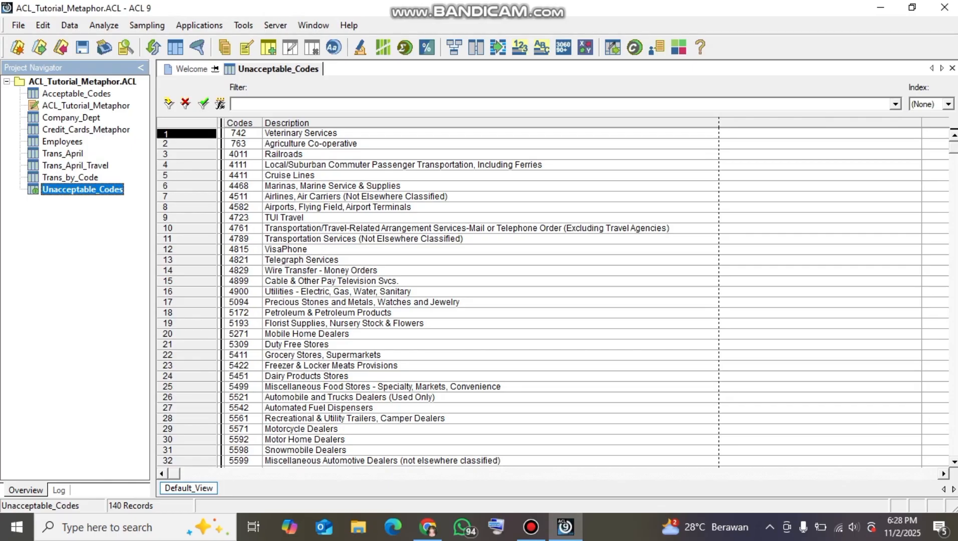
Open the Acceptable_Codes table and examine its field definitions in the table layout, comparing the length of Codes
double_click(78, 94)
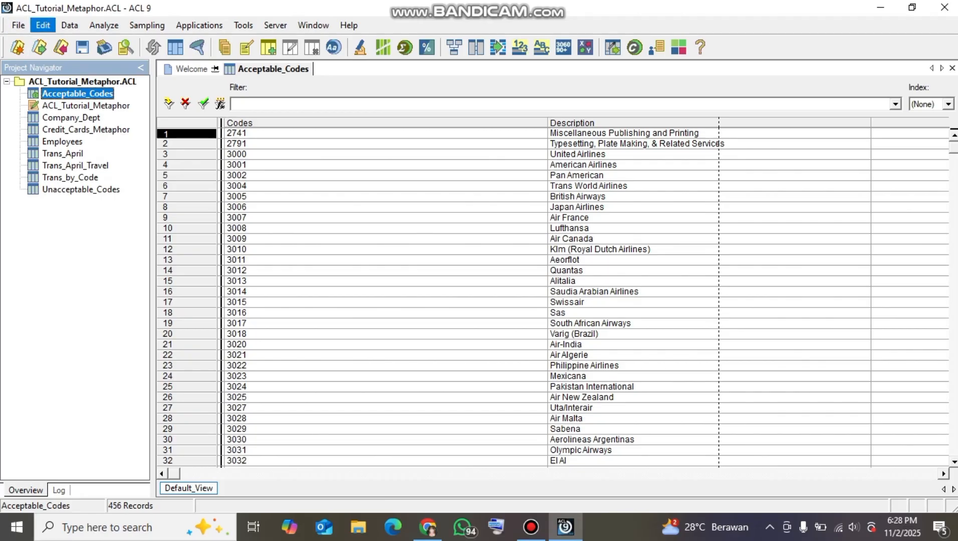
left_click(42, 25)
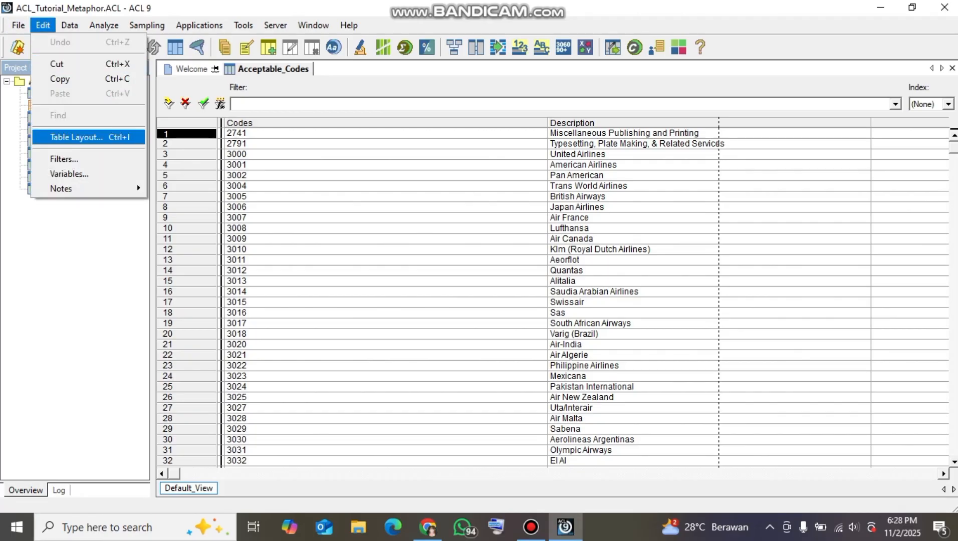
left_click(76, 136)
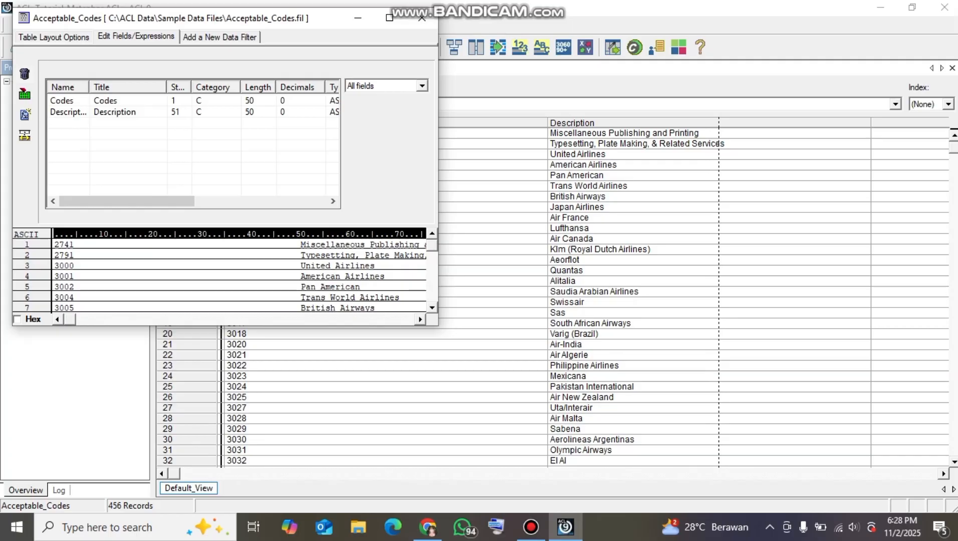
mouse_move(130, 202)
left_mouse_down()
mouse_move(164, 202)
mouse_move(129, 202)
left_mouse_up()
left_click(422, 18)
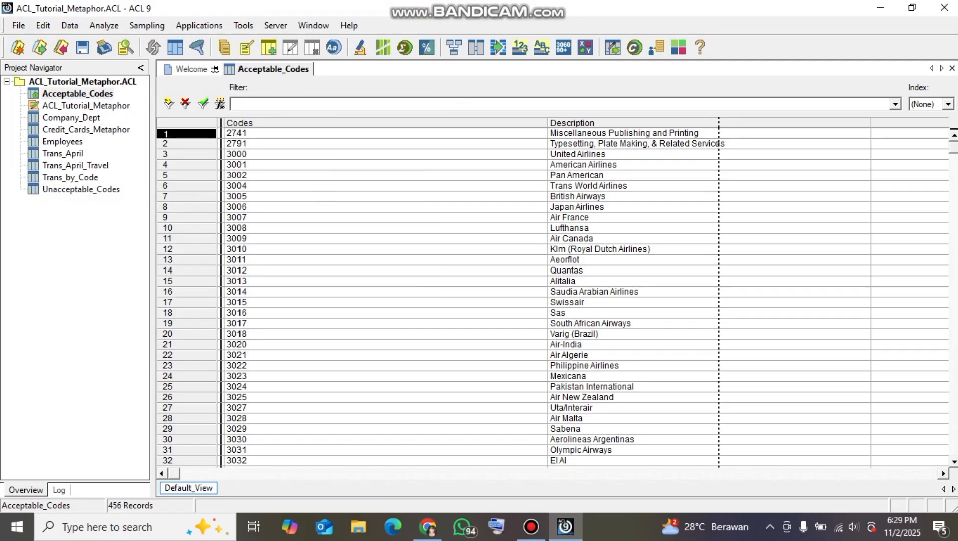
Start a new expression field in the Acceptable_Codes table layout and name it Codes_Sub_Acceptable
left_click(42, 25)
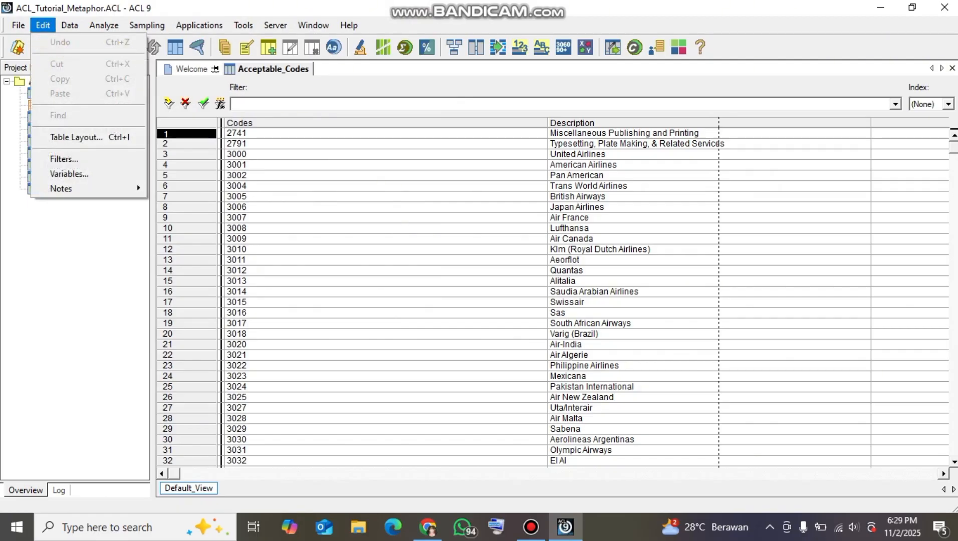
left_click(75, 137)
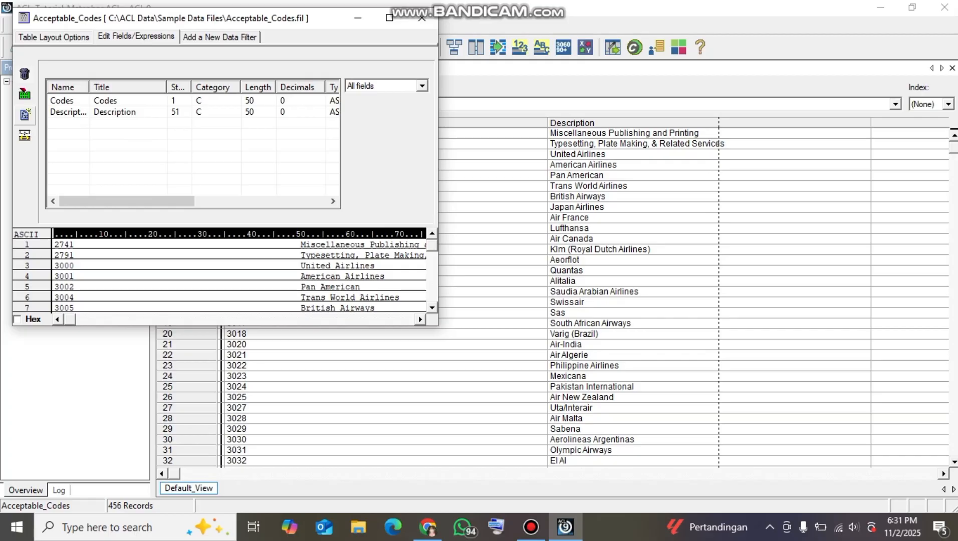
left_click(24, 114)
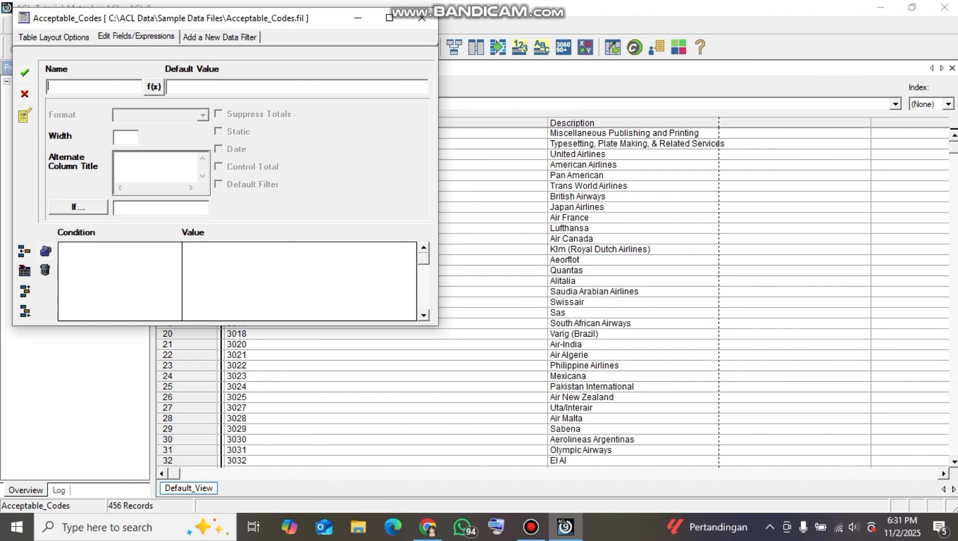
type("Codes_Sub_Acceptabk")
key("BackSpace")
type("le")
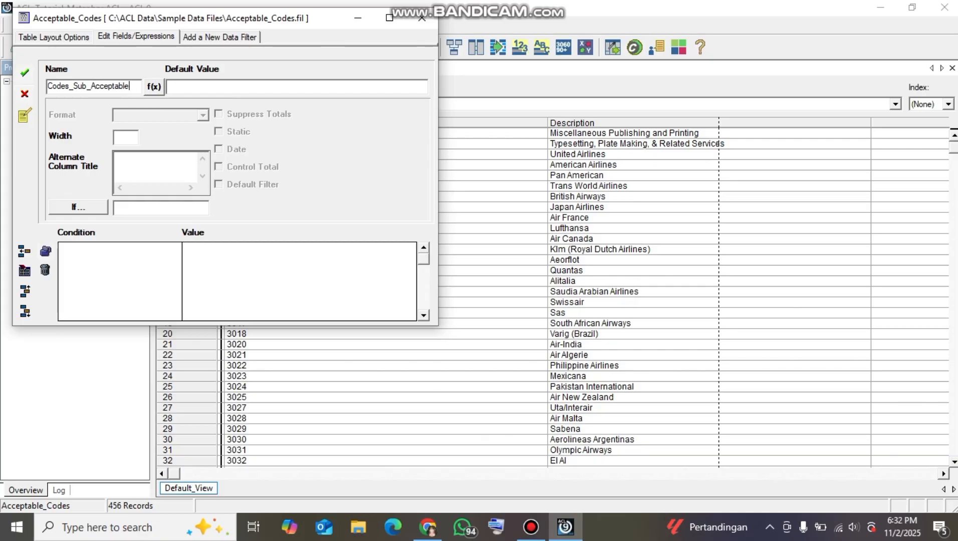
Insert the SUBSTR function with its parameters into the default value expression of Codes_Sub_Acceptable
left_click(154, 86)
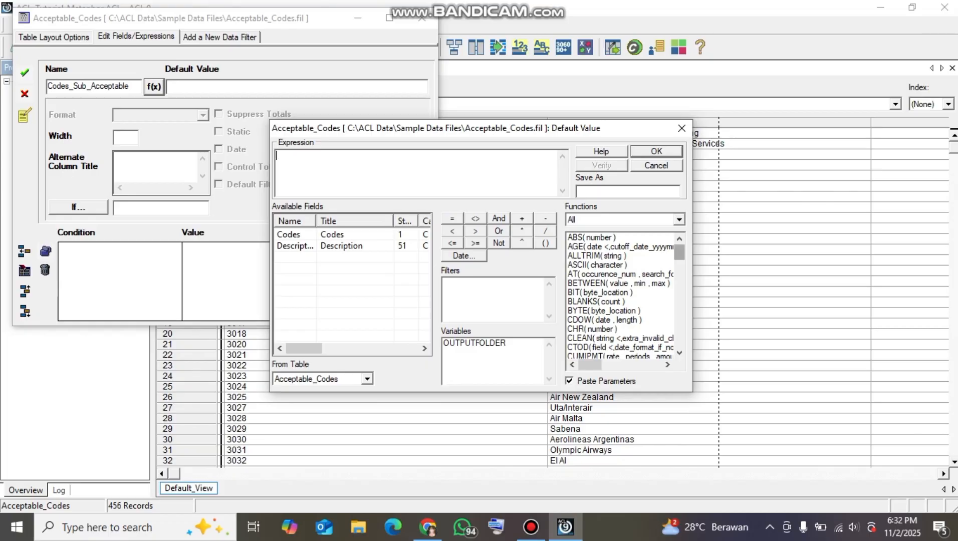
scroll(621, 295, "down", 4)
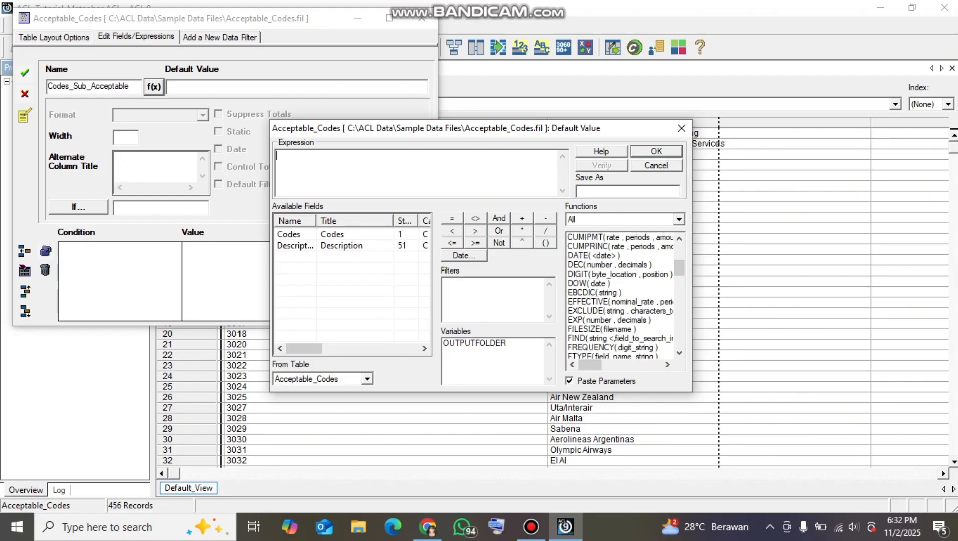
scroll(621, 296, "down", 10)
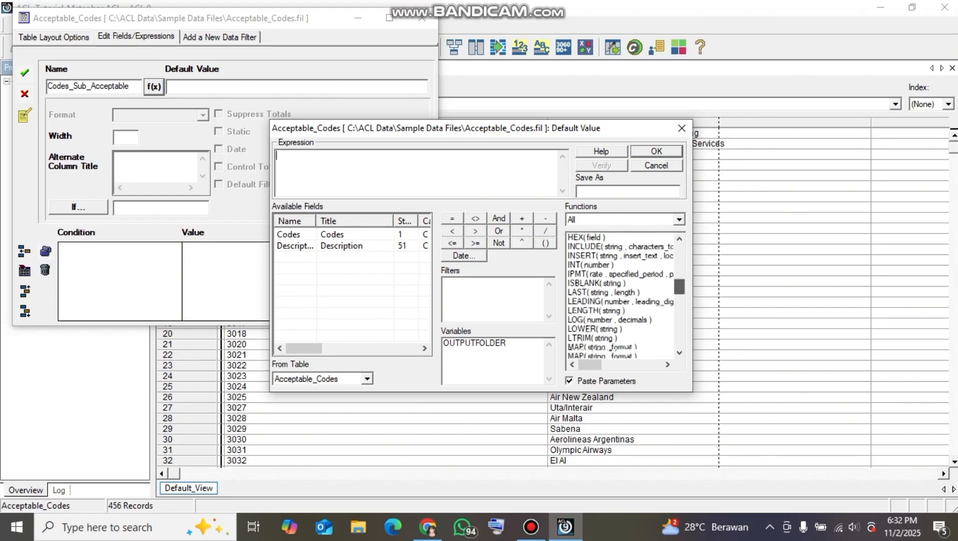
scroll(621, 295, "down", 1)
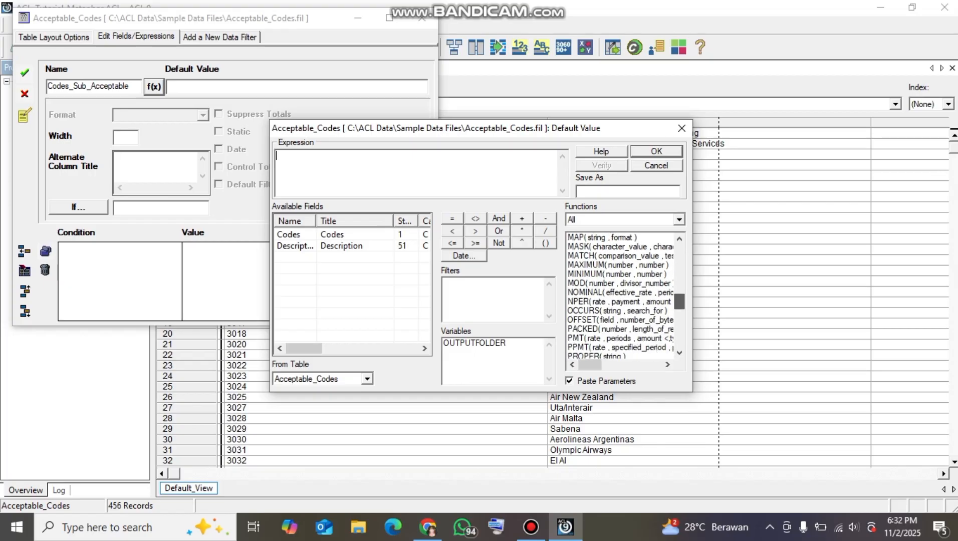
scroll(621, 296, "down", 7)
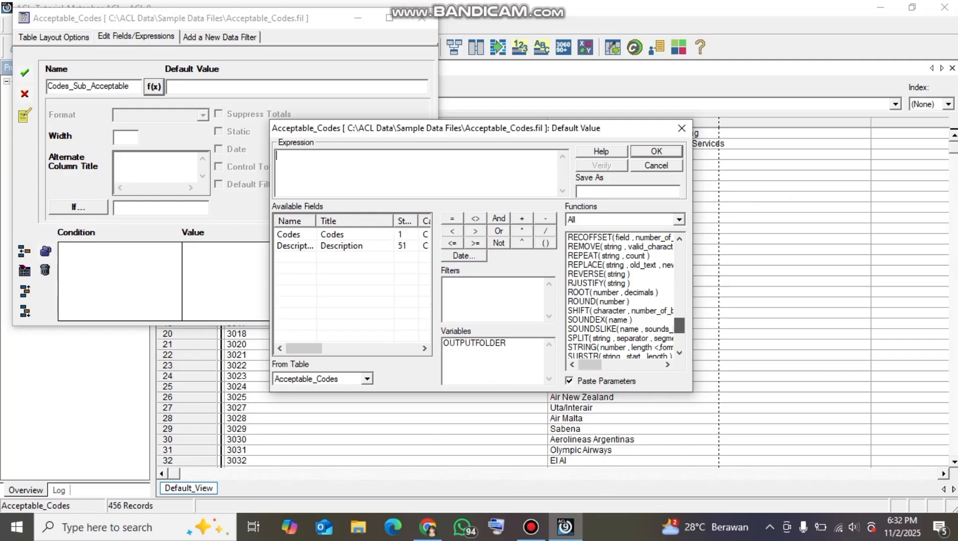
scroll(621, 296, "down", 1)
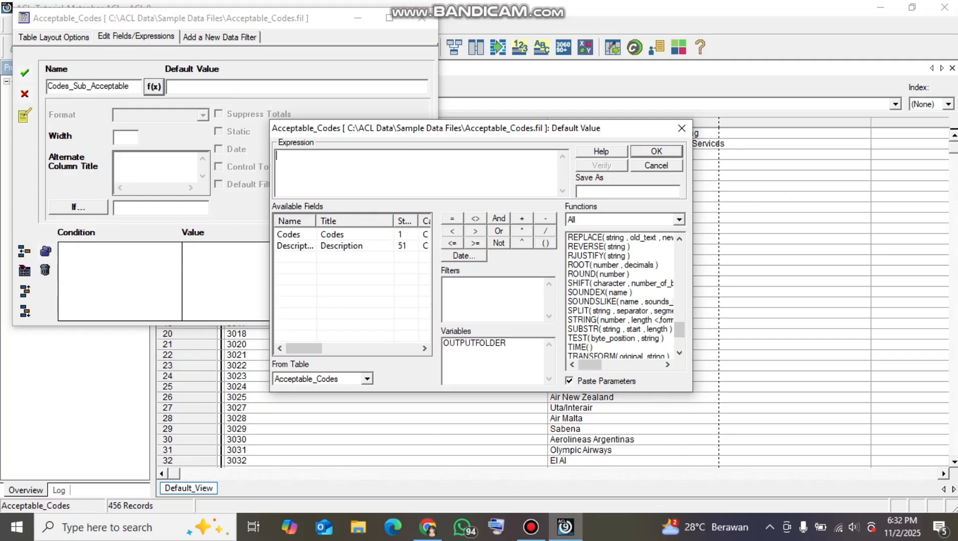
double_click(619, 329)
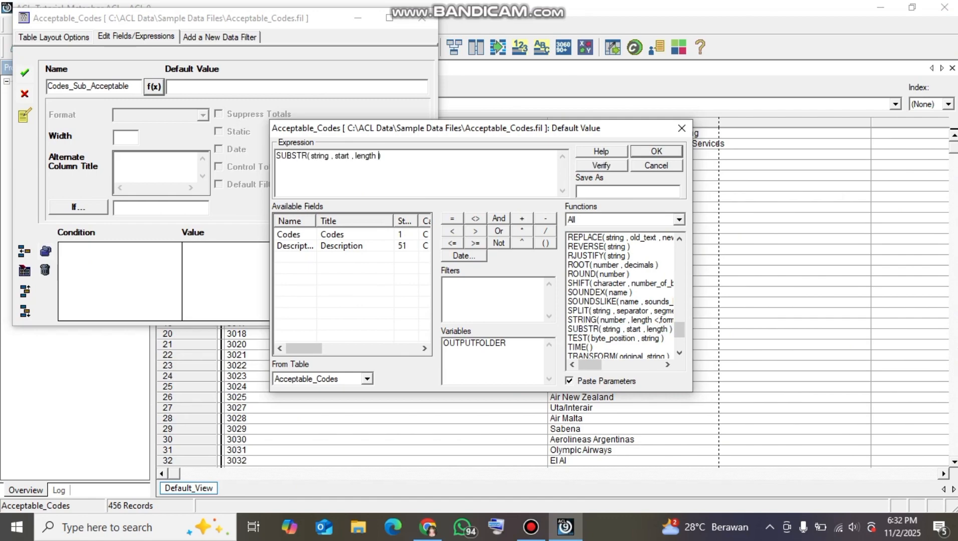
Replace the string argument of SUBSTR with ALLTRIM applied to the Codes field
left_click_drag(329, 155, 309, 156)
left_click_drag(679, 330, 679, 251)
double_click(597, 256)
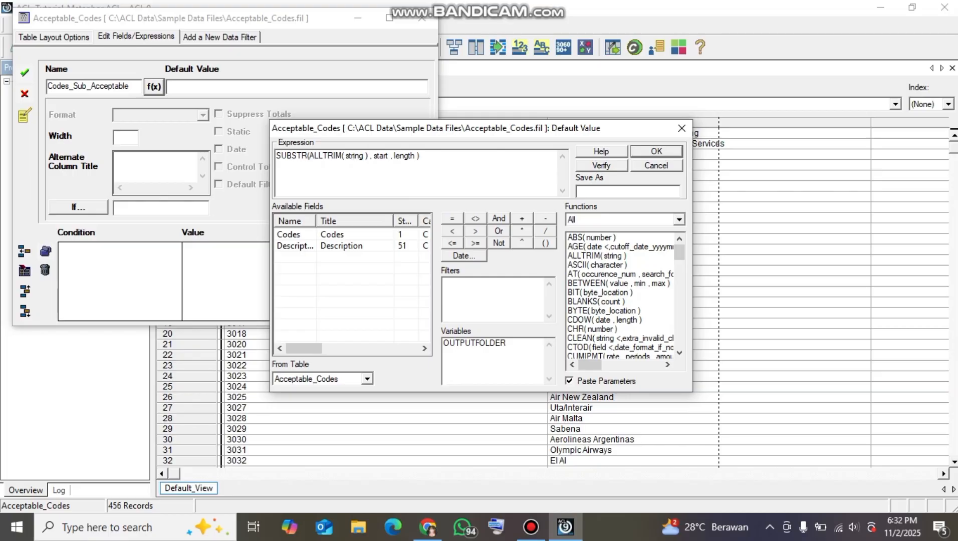
left_click_drag(364, 156, 346, 155)
double_click(288, 233)
Complete the expression as SUBSTR(ALLTRIM(Codes), 1, 4) and accept the new computed field
key("BackSpace")
key("BackSpace")
key("BackSpace")
key("BackSpace")
key("BackSpace")
key("BackSpace")
type("1")
key("Right")
key("Right")
key("Right")
key("Right")
key("BackSpace")
key("BackSpace")
key("BackSpace")
key("BackSpace")
key("BackSpace")
key("BackSpace")
type("1")
key("BackSpace")
type("4")
left_click(396, 155)
key("Return")
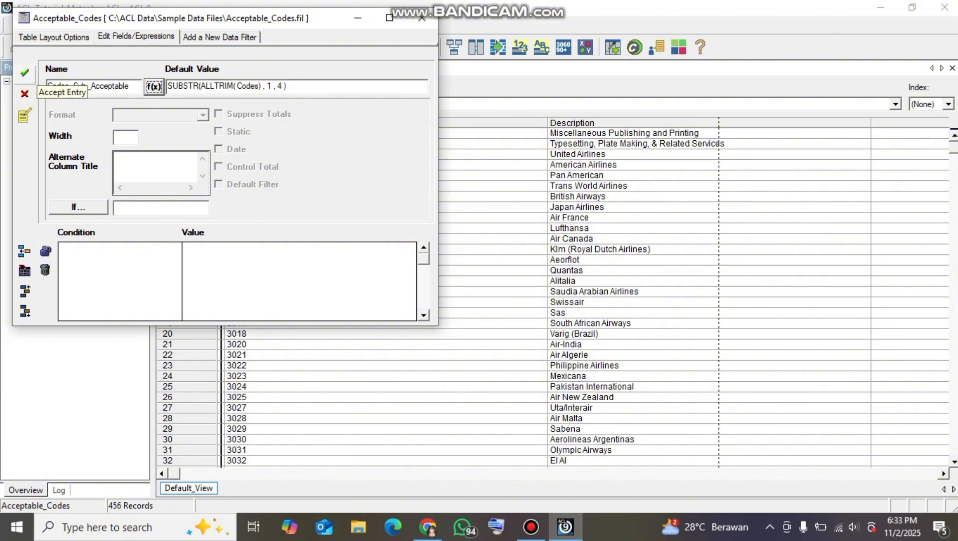
left_click(24, 73)
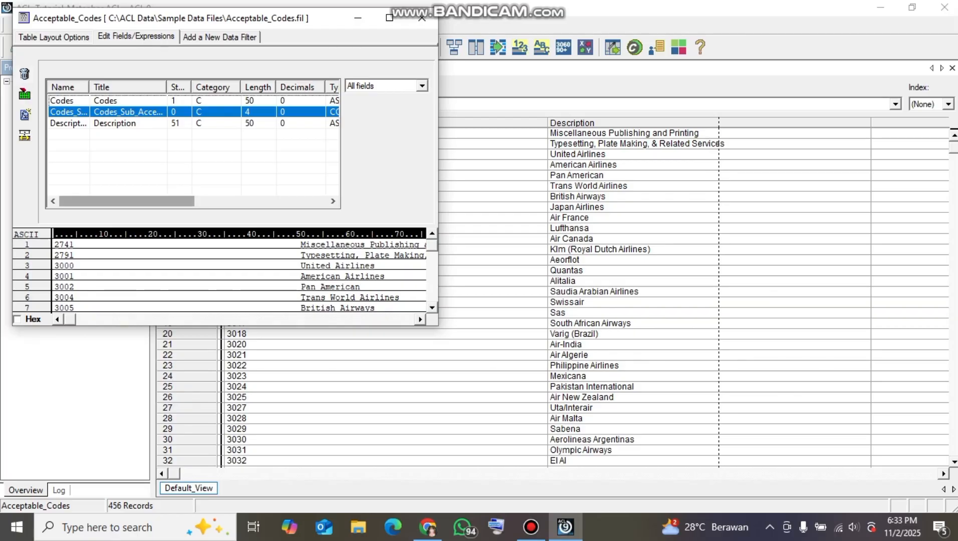
Check the length and type of Codes_Sub_Acceptable in the field list, and close the table layout
left_click_drag(126, 201, 158, 202)
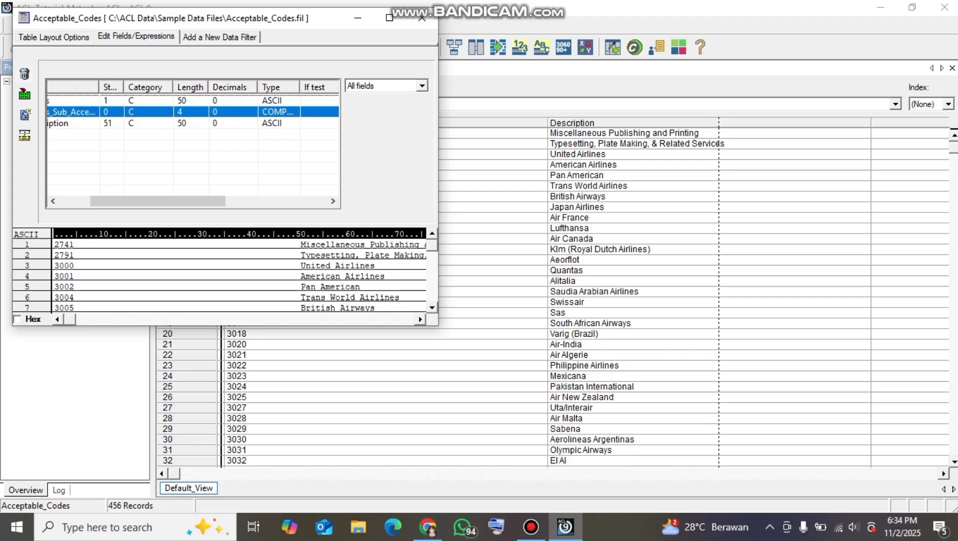
mouse_move(158, 202)
left_mouse_down()
mouse_move(198, 201)
mouse_move(152, 202)
left_mouse_up()
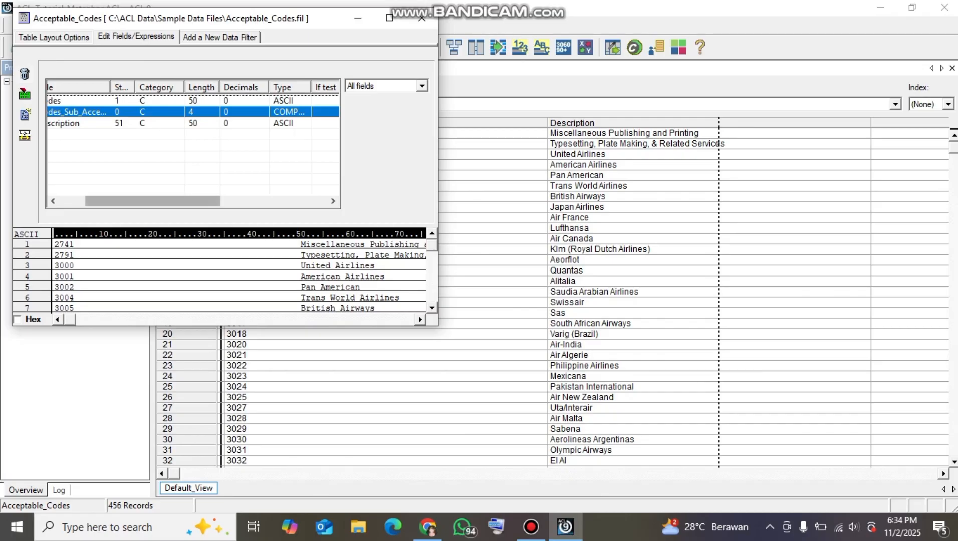
left_click_drag(153, 201, 125, 201)
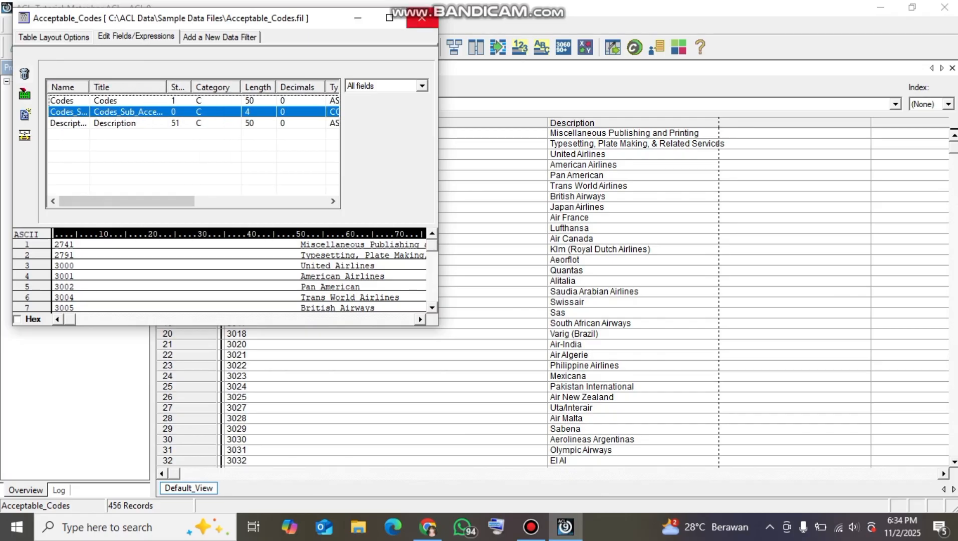
left_click(421, 18)
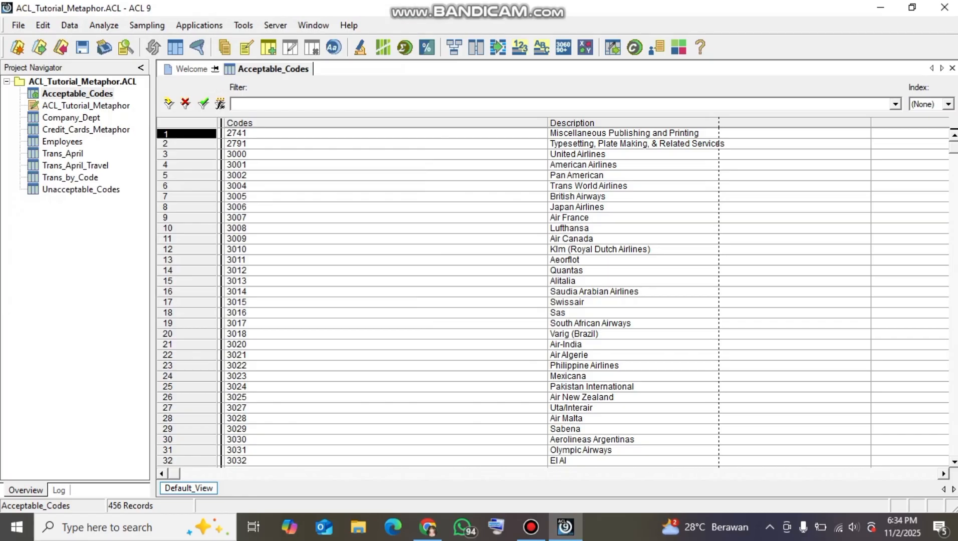
Add the computed field Codes_Sub_Acceptable as a column before Codes in the Acceptable_Codes view
left_click(241, 122)
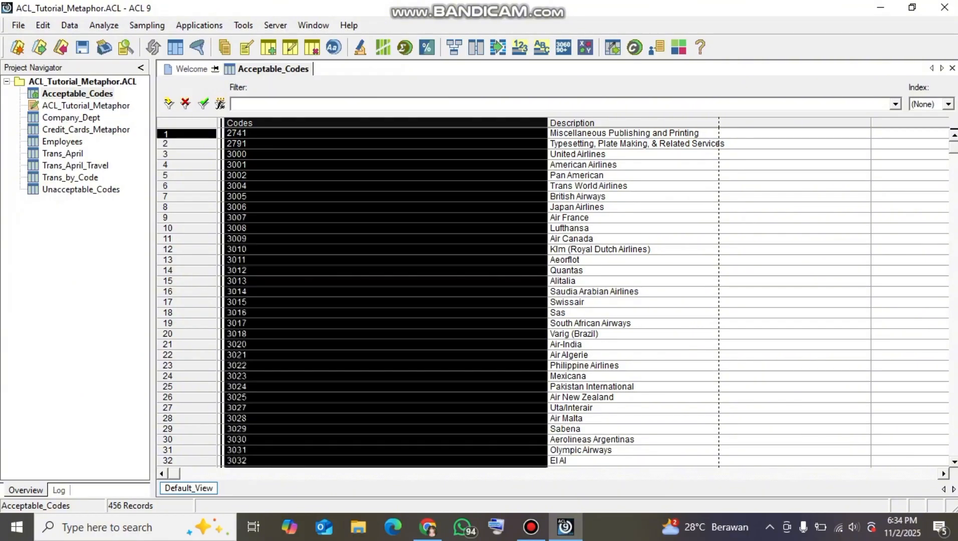
right_click(243, 123)
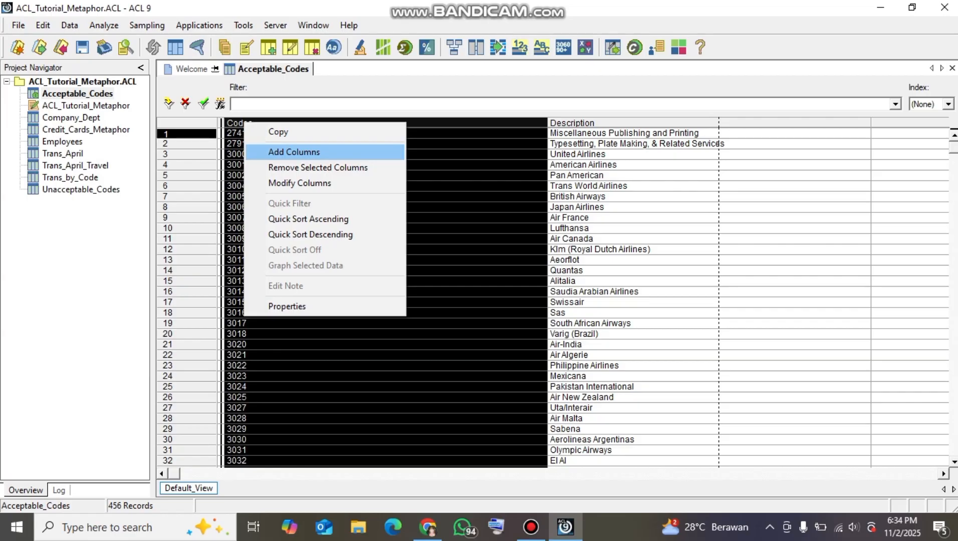
left_click(256, 151)
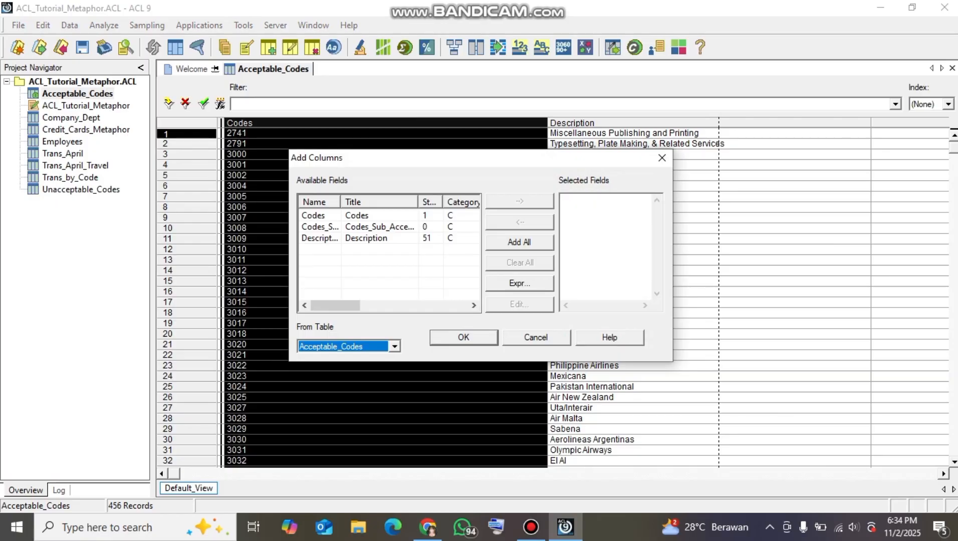
double_click(380, 227)
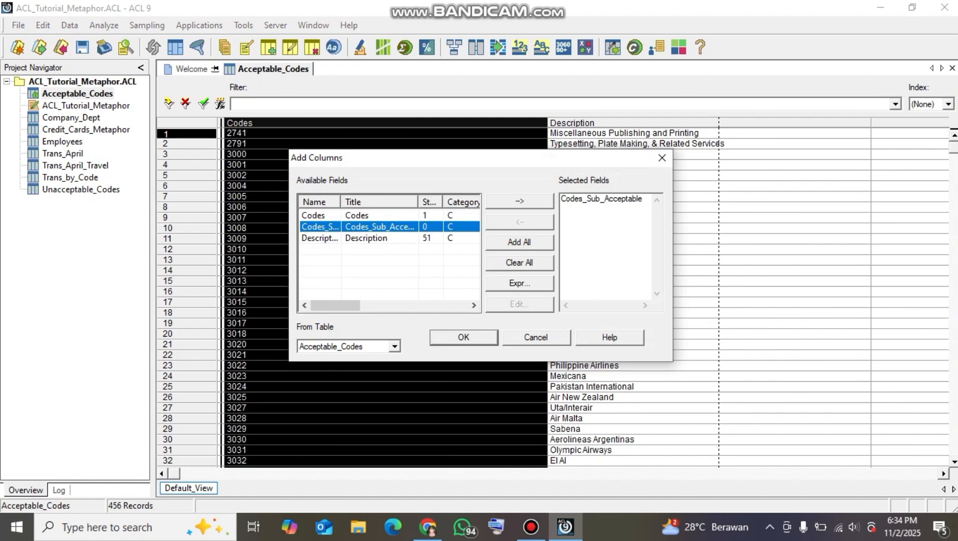
left_click(463, 338)
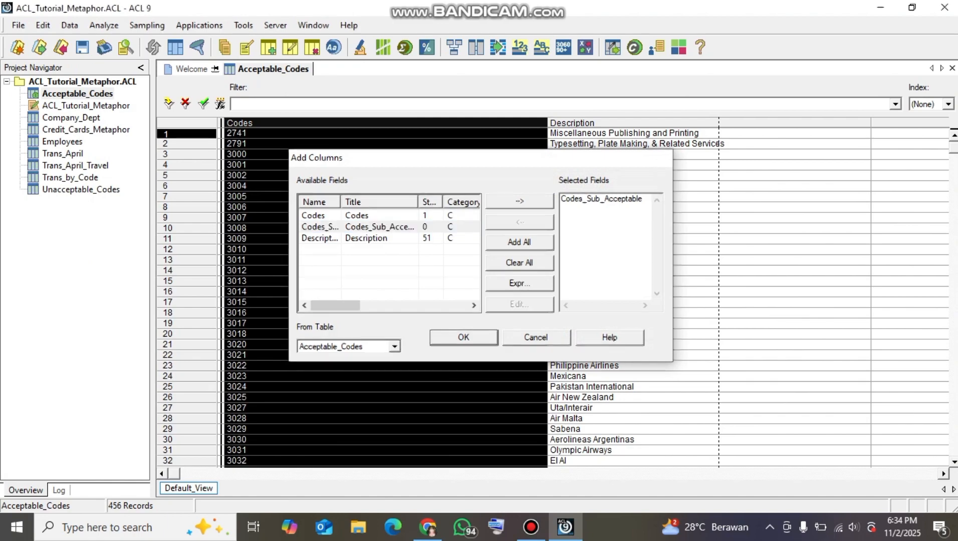
Examine the Codes_Sub_Acceptable values in the first rows against the original Codes column
left_click(290, 165)
left_click(290, 133)
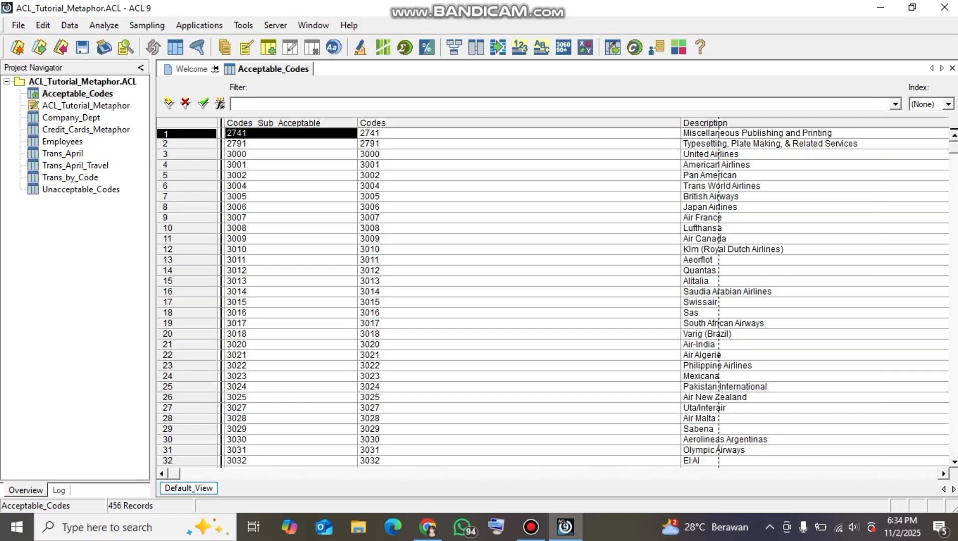
left_click(291, 175)
left_click(290, 228)
left_click(291, 186)
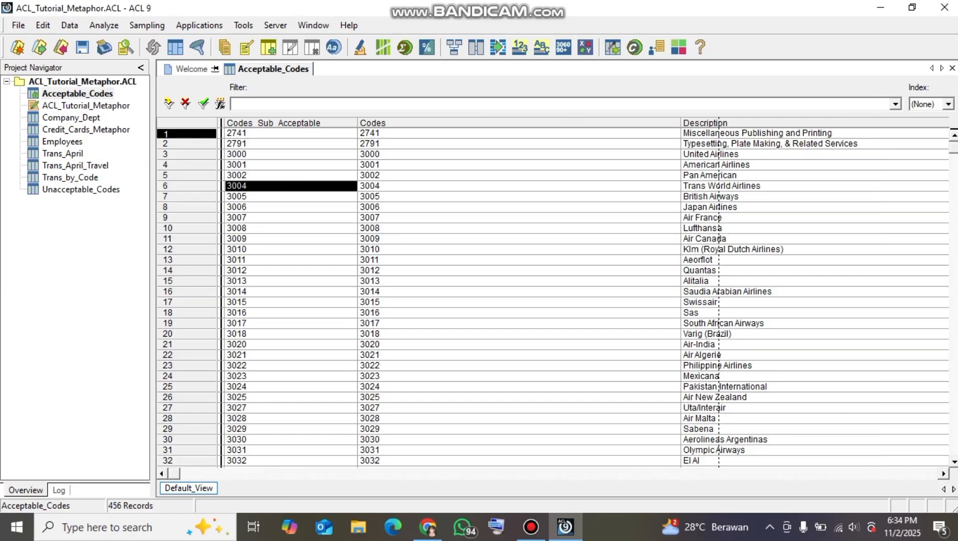
left_click(290, 154)
left_click(291, 186)
Switch to the Unacceptable_Codes table, saving the changes to Acceptable_Codes, and open its table layout
double_click(80, 189)
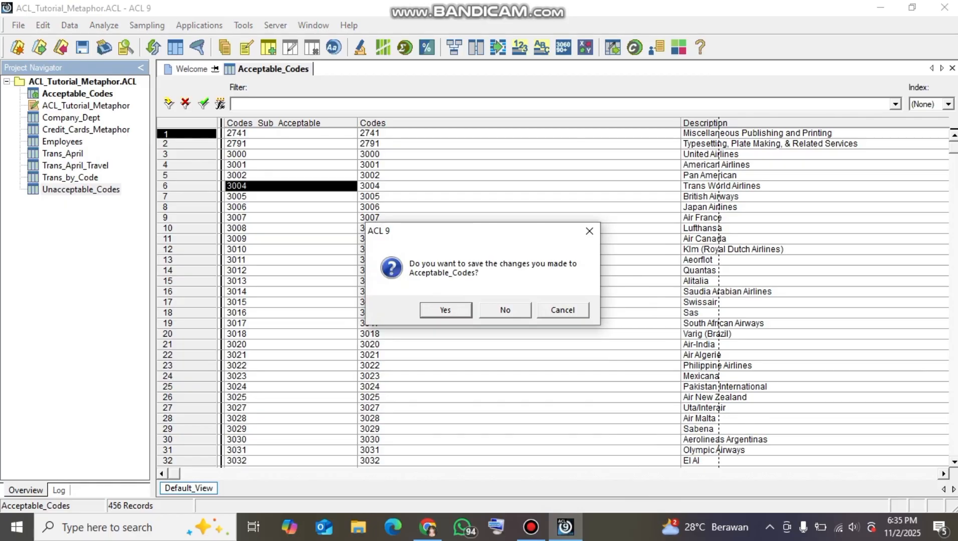
key("Return")
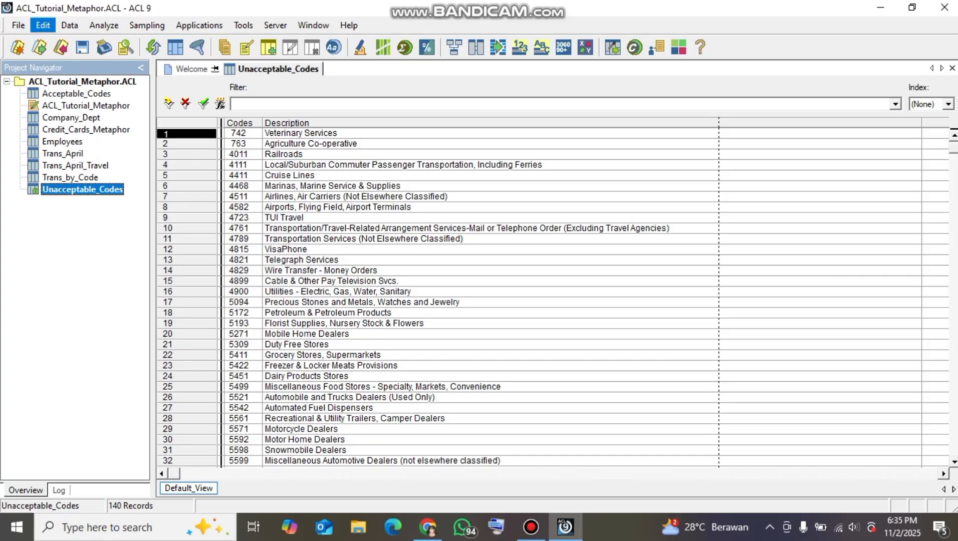
left_click(43, 25)
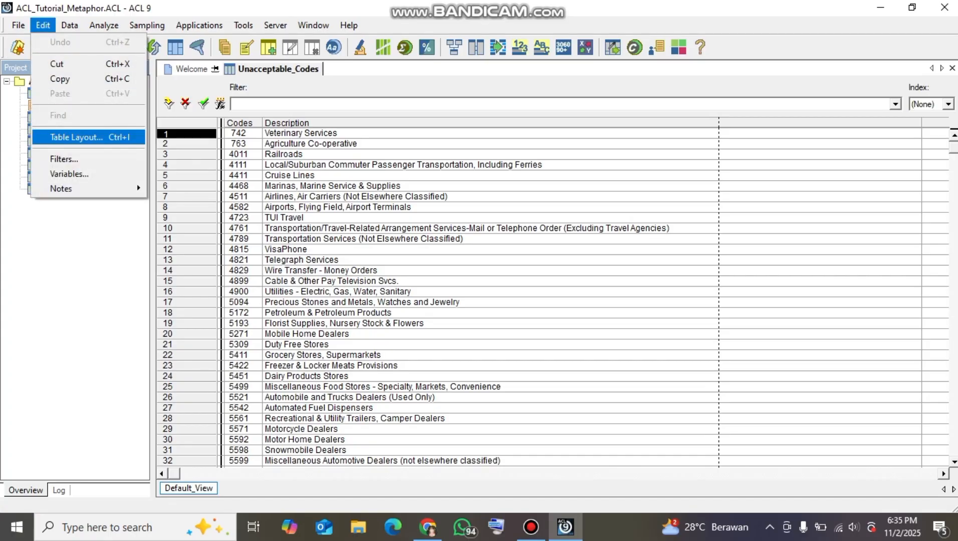
left_click(76, 136)
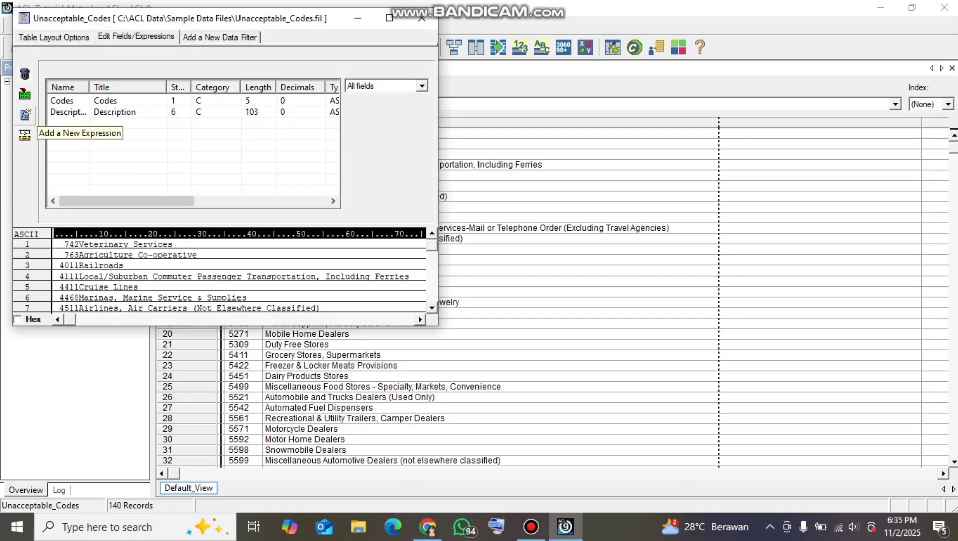
Start a new expression field in the Unacceptable_Codes layout and name it Codes_Sub_Unacceptable
left_click(24, 135)
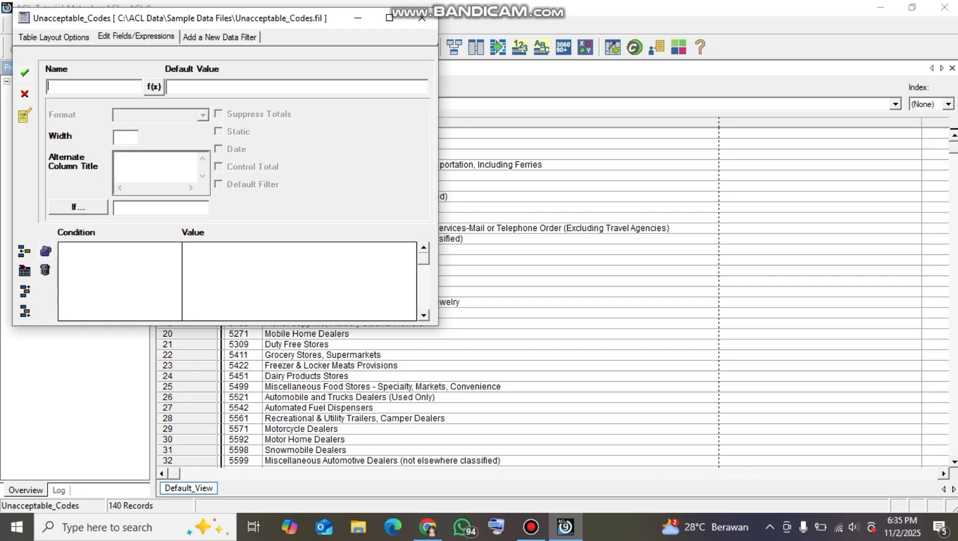
type("Codes_Sub_Unaccept")
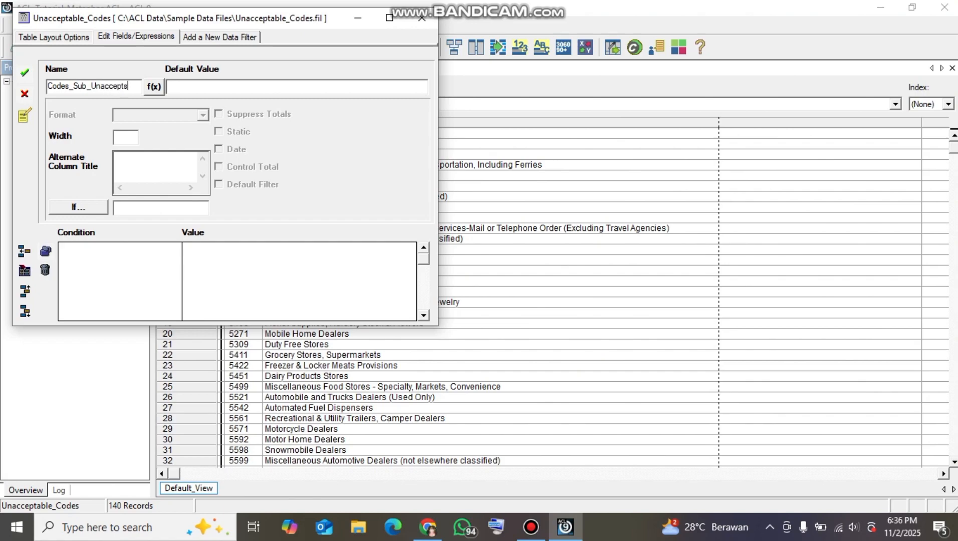
type("able")
Insert the SUBSTR function with its parameters into the default value expression of Codes_Sub_Unacceptable
left_click(154, 86)
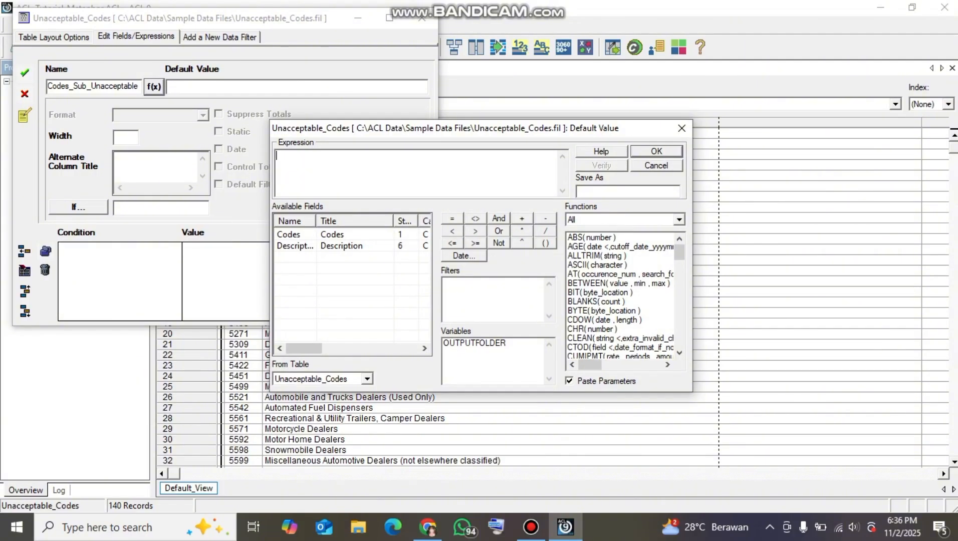
scroll(621, 296, "down", 20)
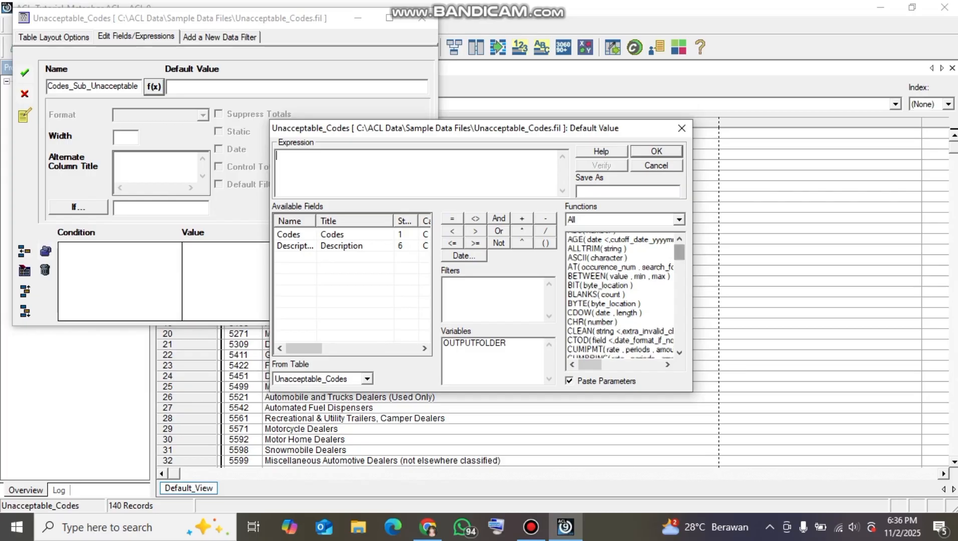
scroll(621, 295, "down", 7)
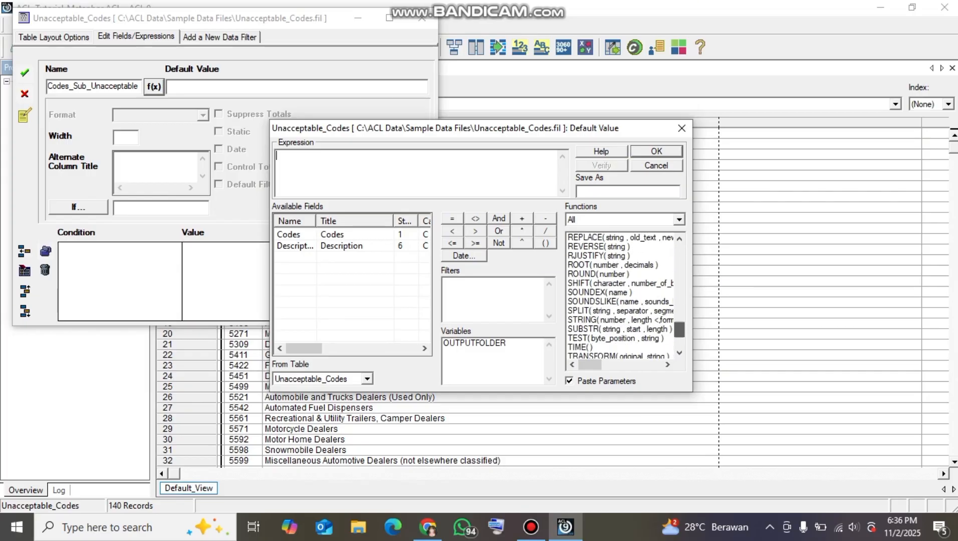
double_click(619, 311)
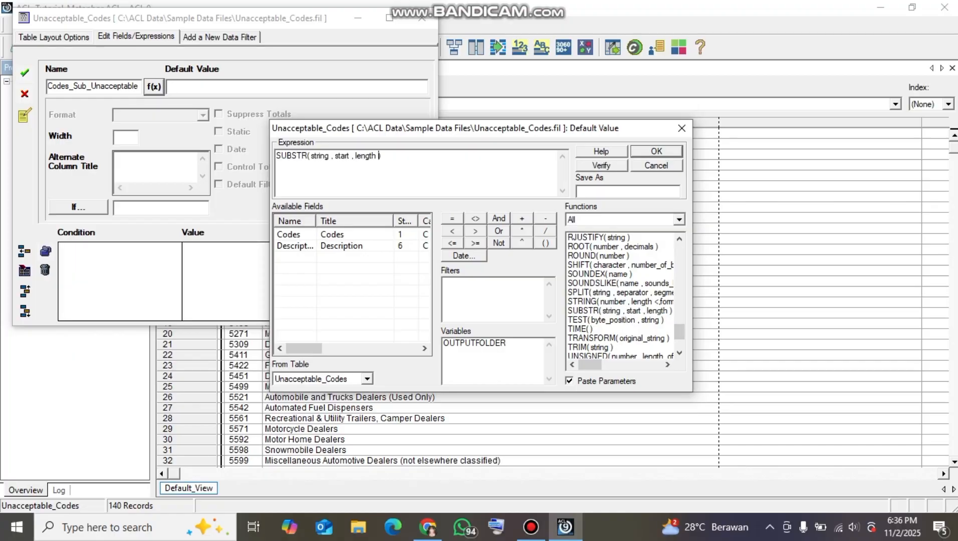
Replace the string argument of SUBSTR with ALLTRIM(Codes) in the Codes_Sub_Unacceptable expression
double_click(320, 156)
left_click_drag(679, 332, 679, 251)
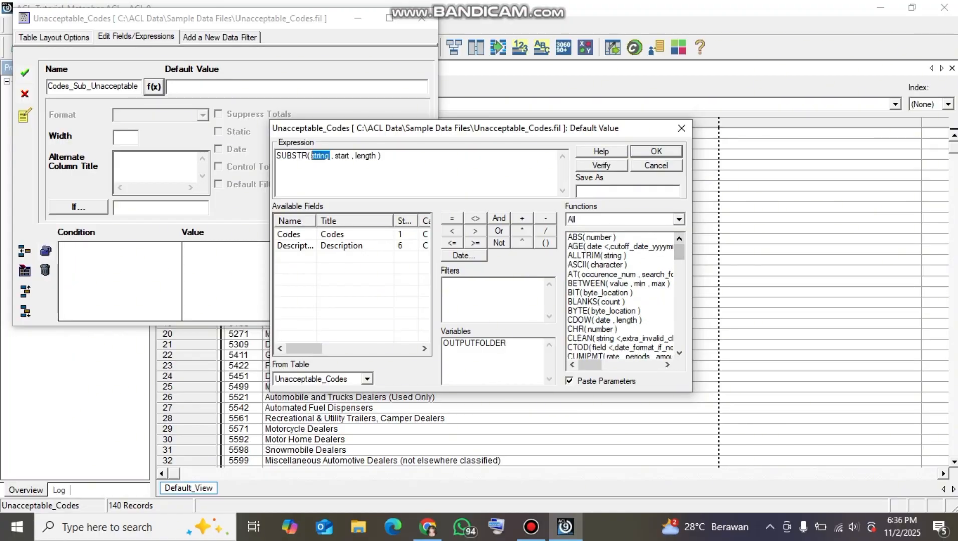
double_click(596, 256)
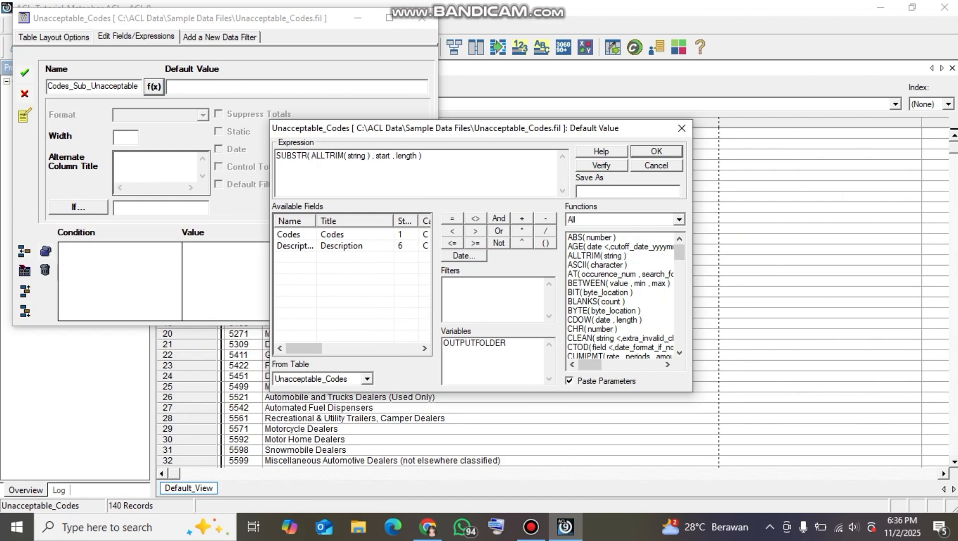
left_click_drag(368, 156, 348, 155)
type("Codes")
Set the SUBSTR start to 1 and length to 4, accept the Codes_Sub_Unacceptable field, and close the table layout
double_click(387, 156)
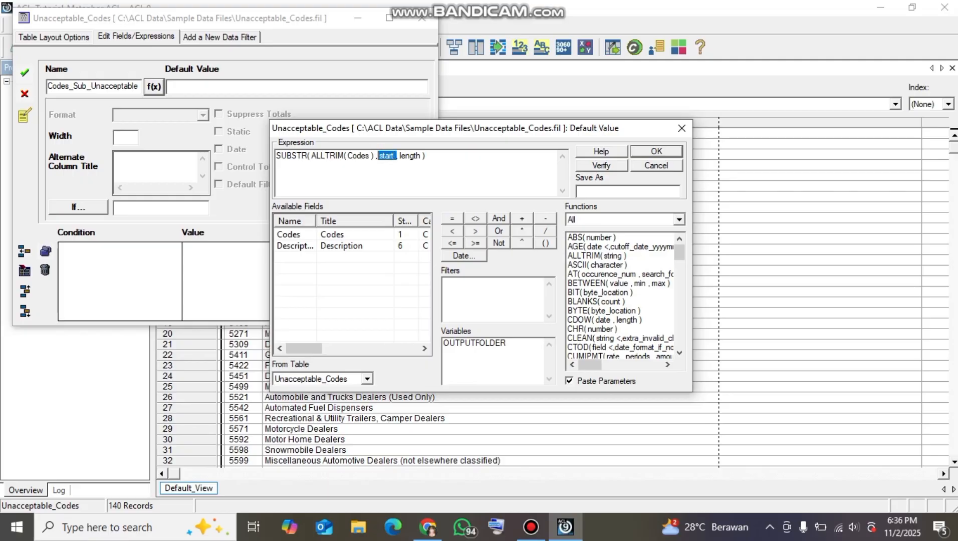
type("1")
left_click_drag(409, 156, 387, 156)
type("4")
key("Return")
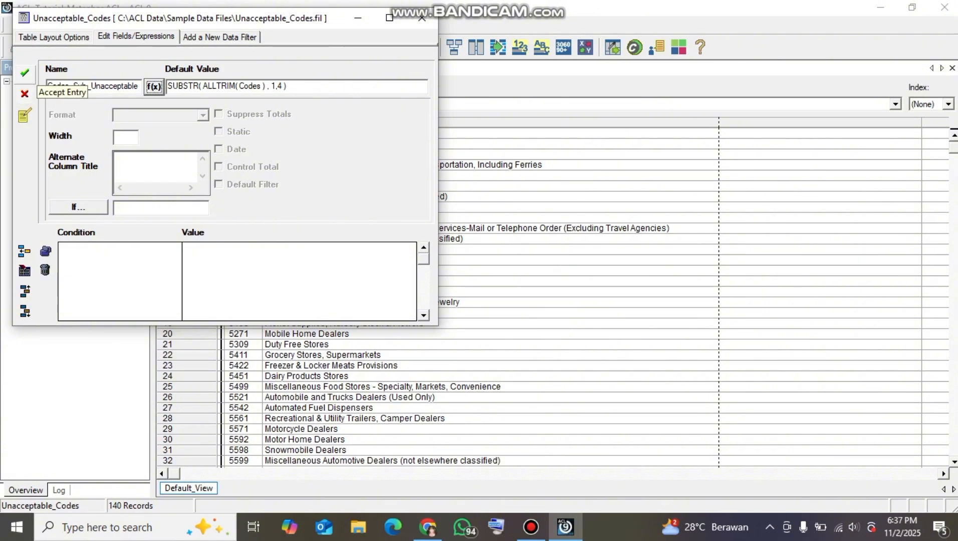
left_click(24, 73)
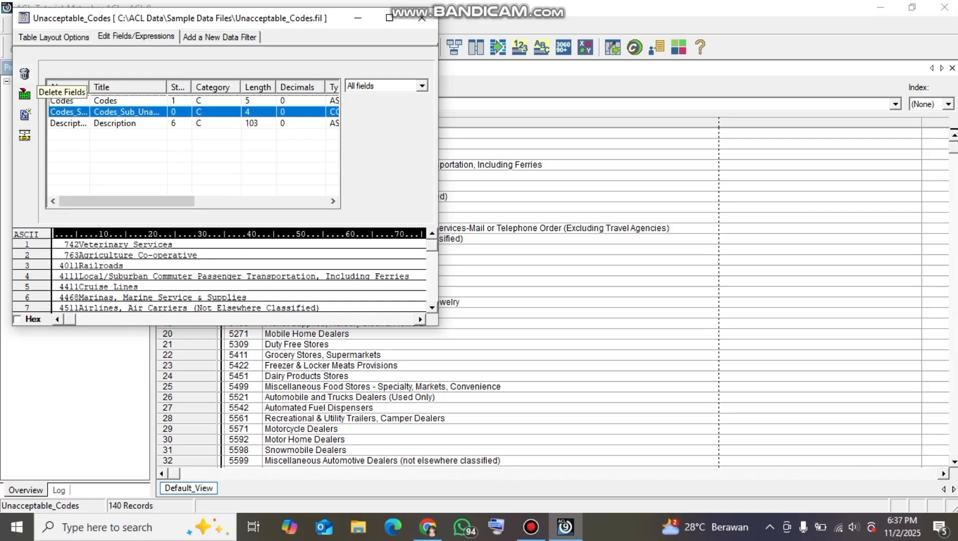
left_click(24, 73)
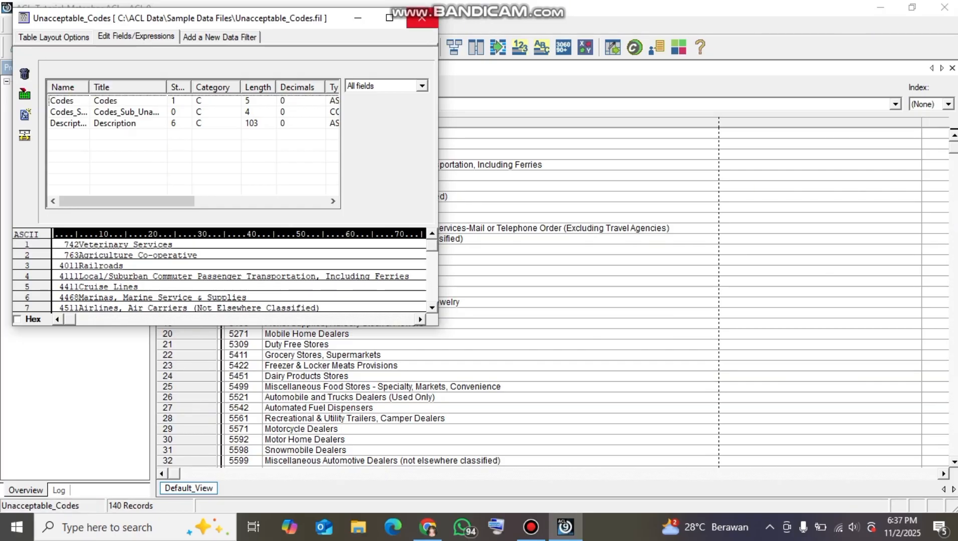
left_click(422, 18)
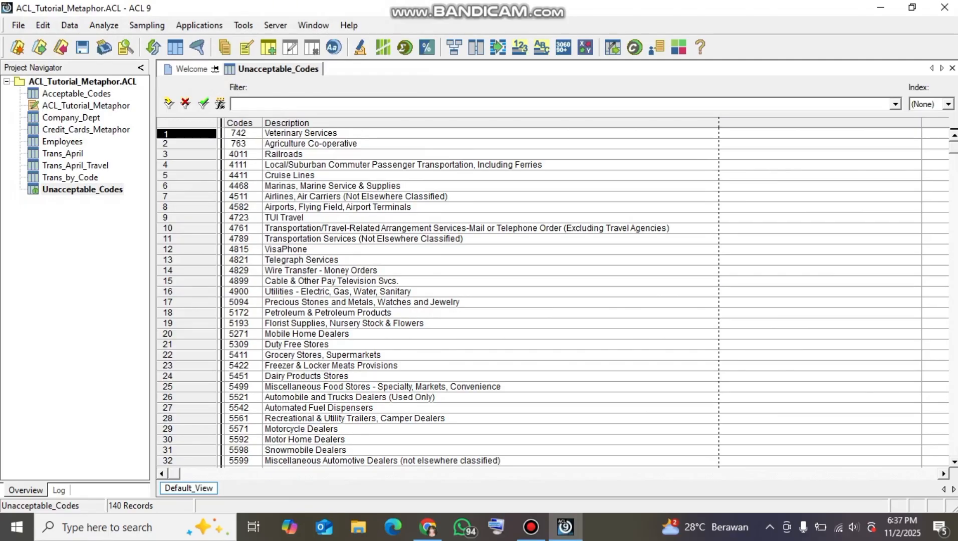
Add Codes_Sub_Unacceptable as a column before Codes in the Unacceptable_Codes view and look through its rows
left_click(239, 124)
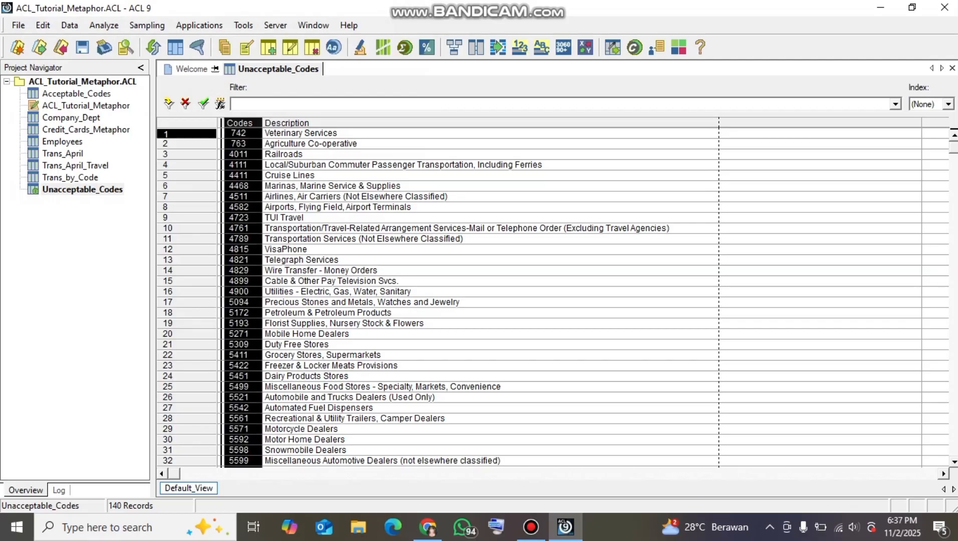
right_click(249, 124)
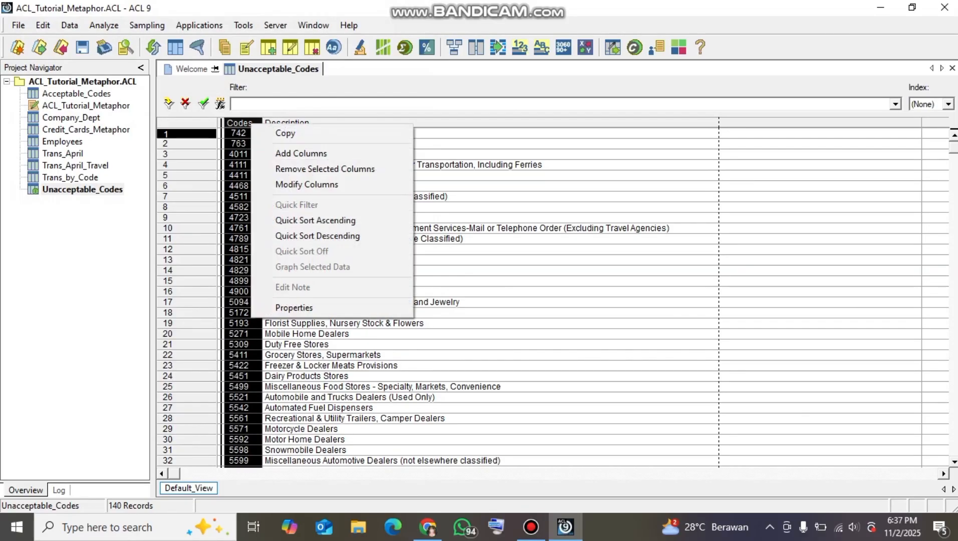
left_click(285, 153)
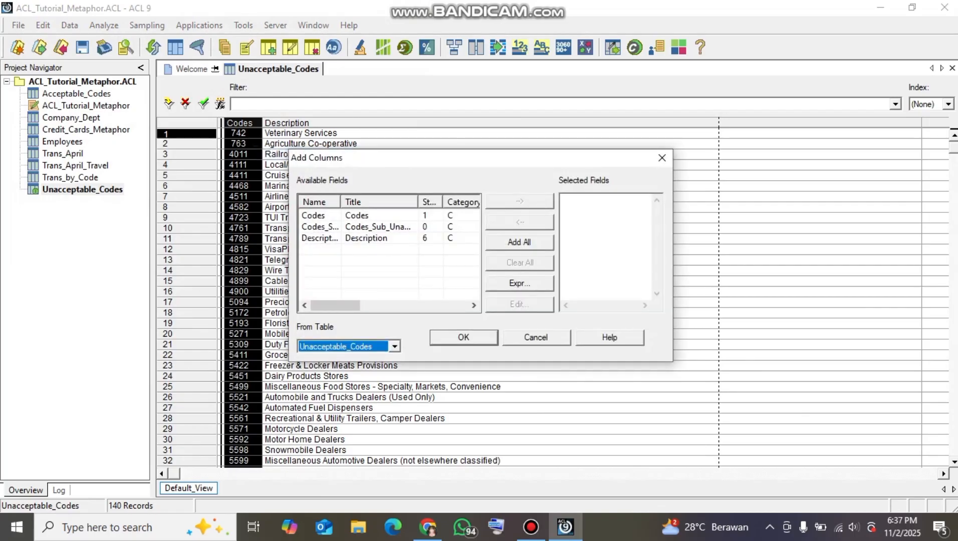
double_click(320, 227)
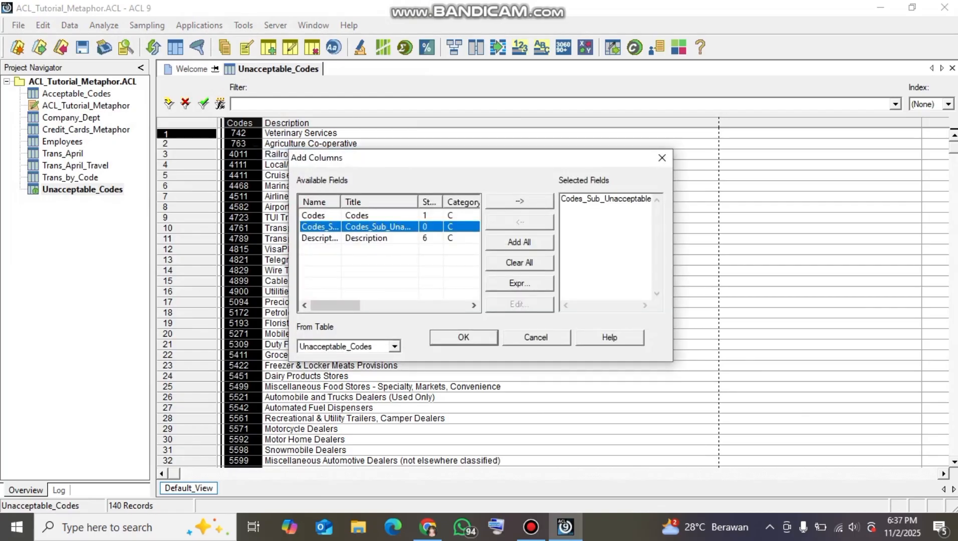
left_click(464, 338)
left_click(297, 144)
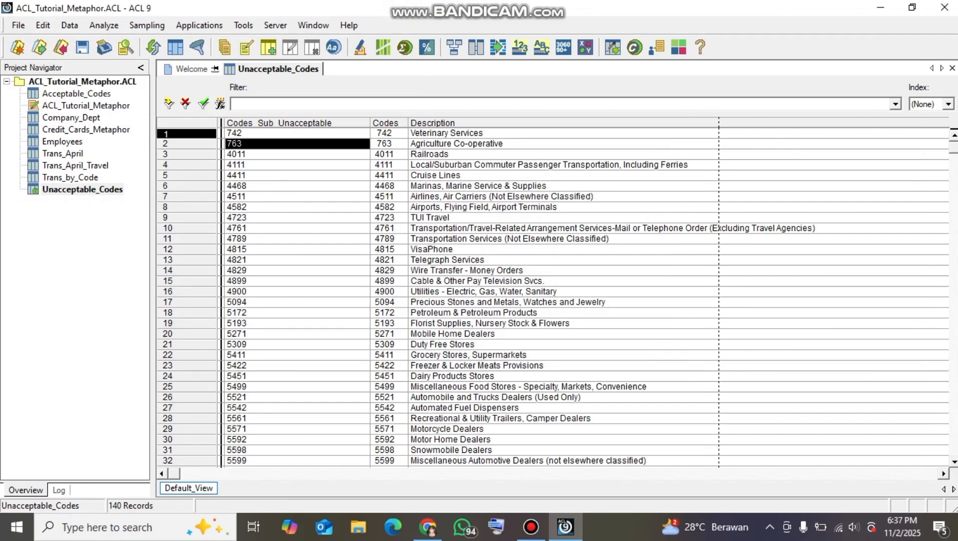
scroll(556, 298, "down", 8)
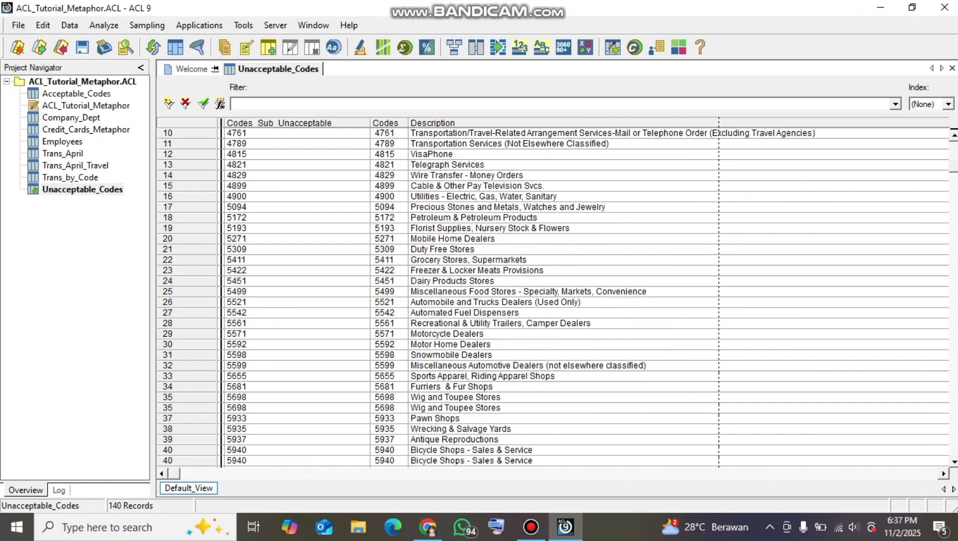
scroll(556, 299, "up", 6)
scroll(556, 298, "up", 3)
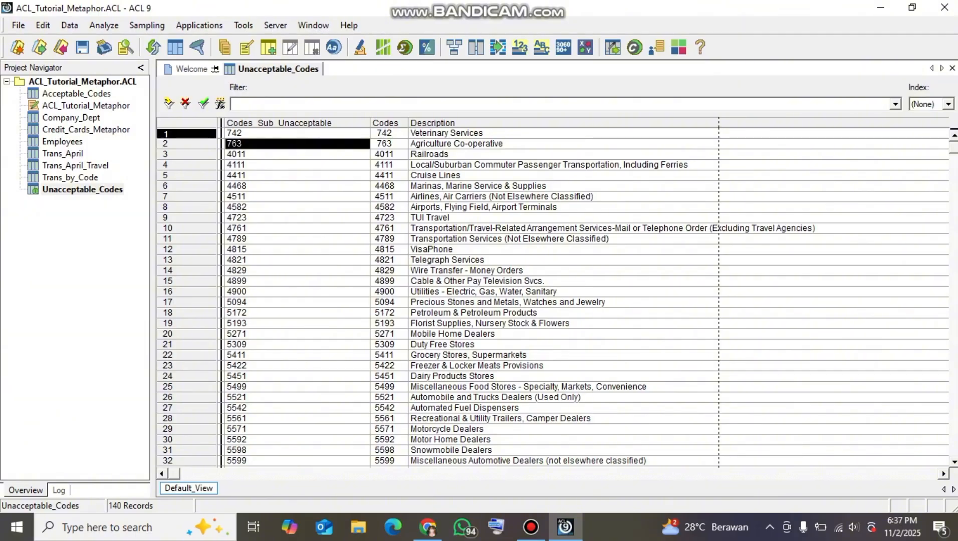
Save the changes to Unacceptable_Codes while opening Acceptable_Codes to check its new column, and return to Unacceptable_Codes
double_click(73, 94)
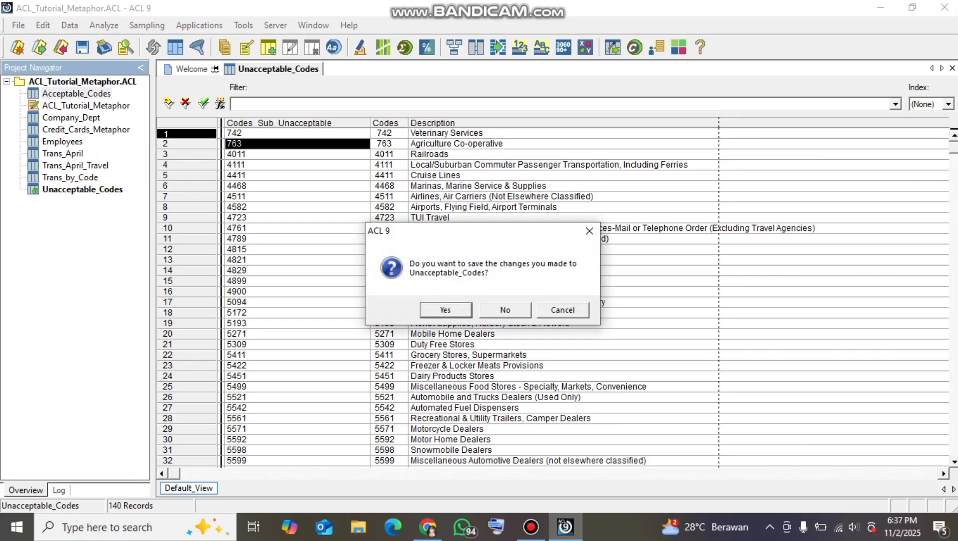
key("Return")
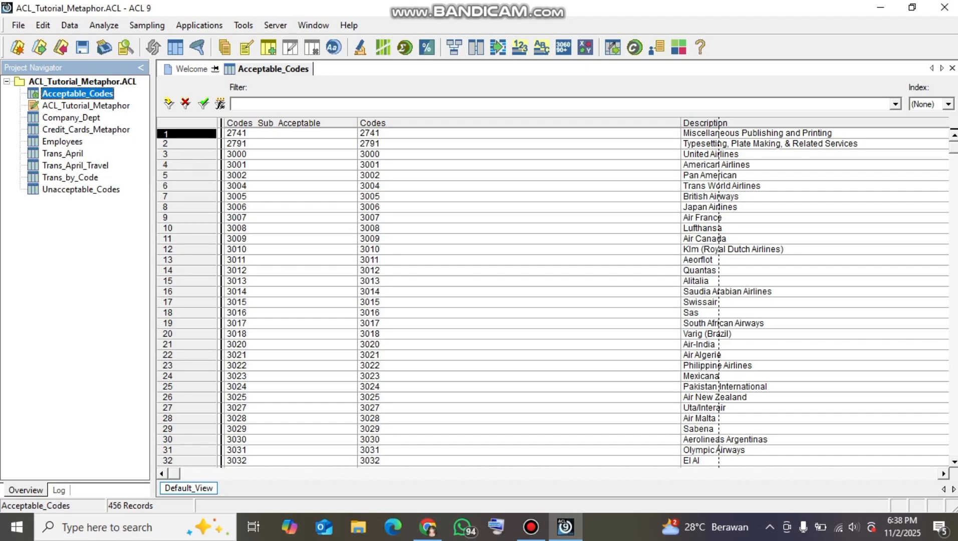
left_click(289, 123)
left_click(290, 144)
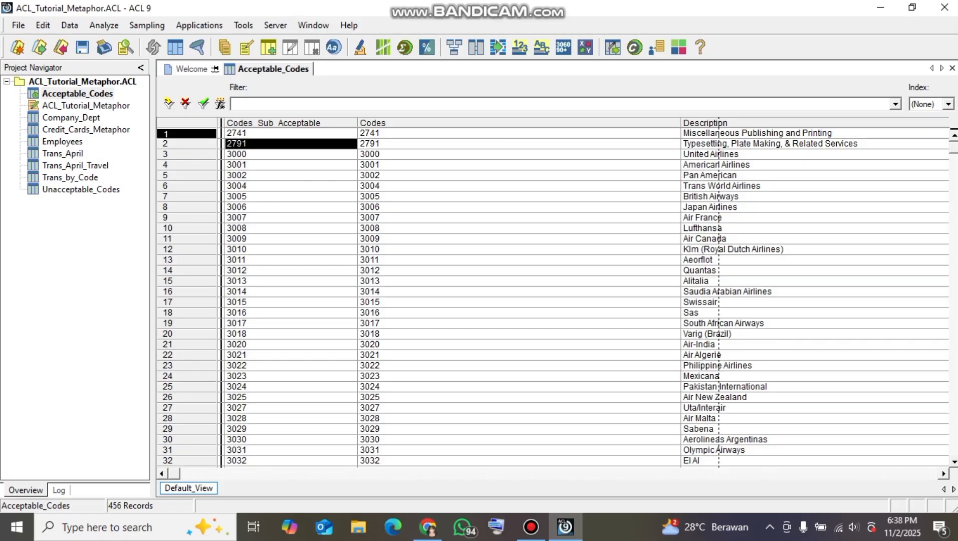
double_click(82, 189)
left_click(293, 133)
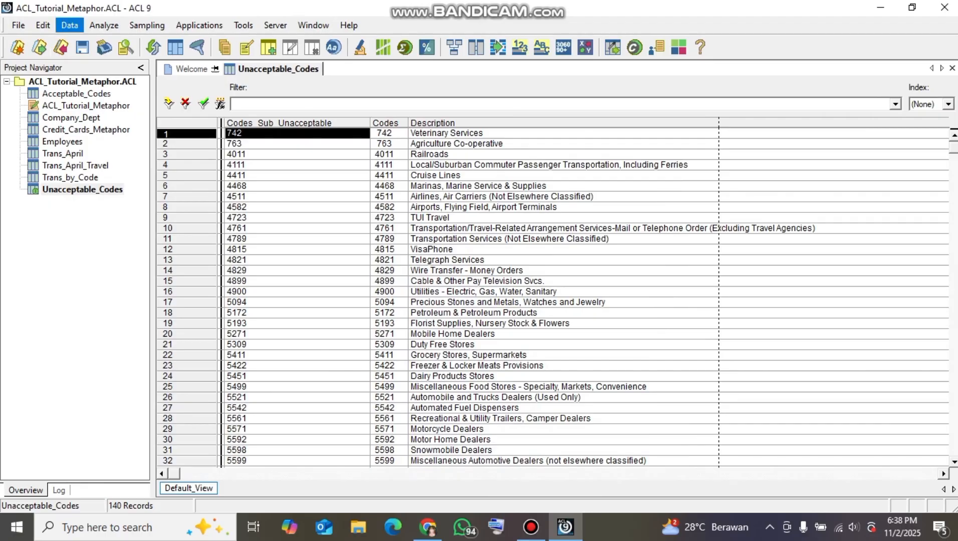
Start joining Unacceptable_Codes as the primary table with Acceptable_Codes as the secondary table
left_click(70, 25)
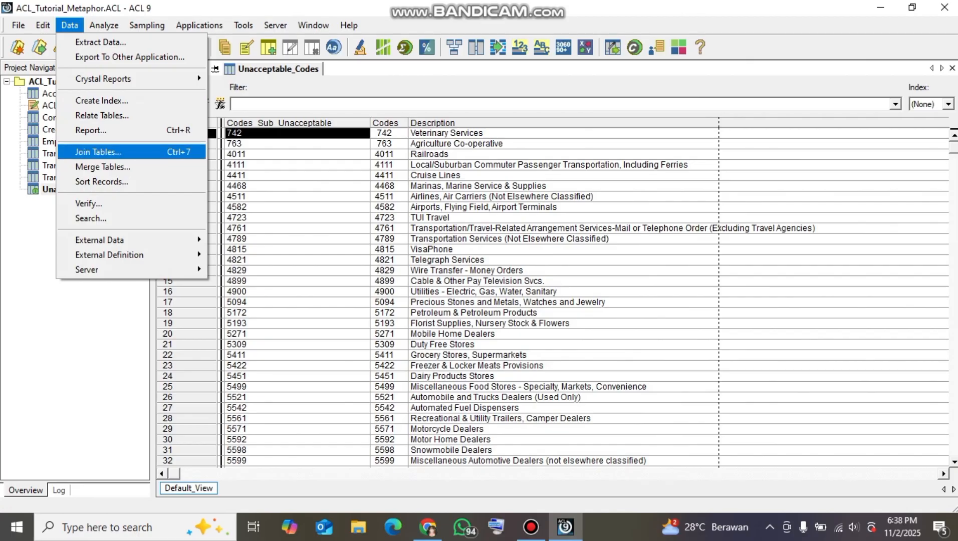
key("Return")
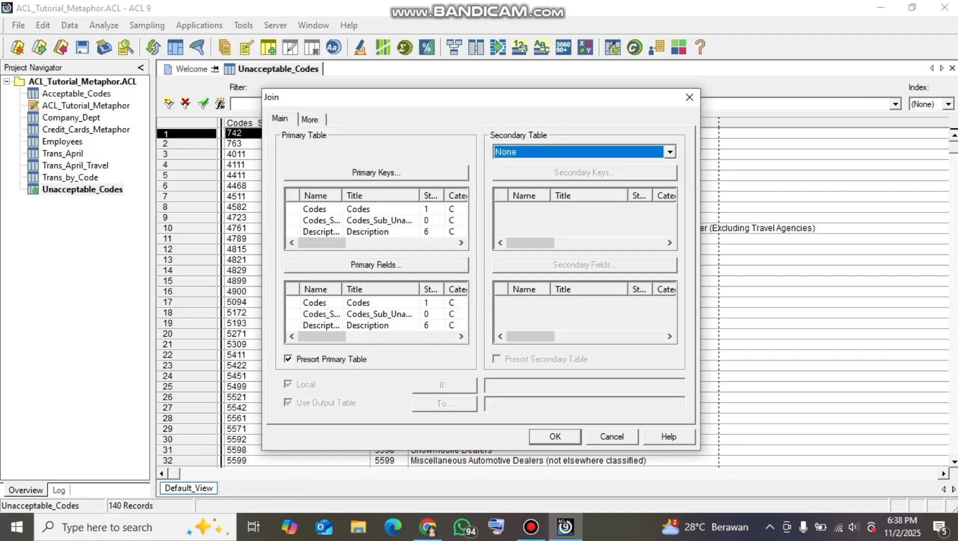
left_click(669, 152)
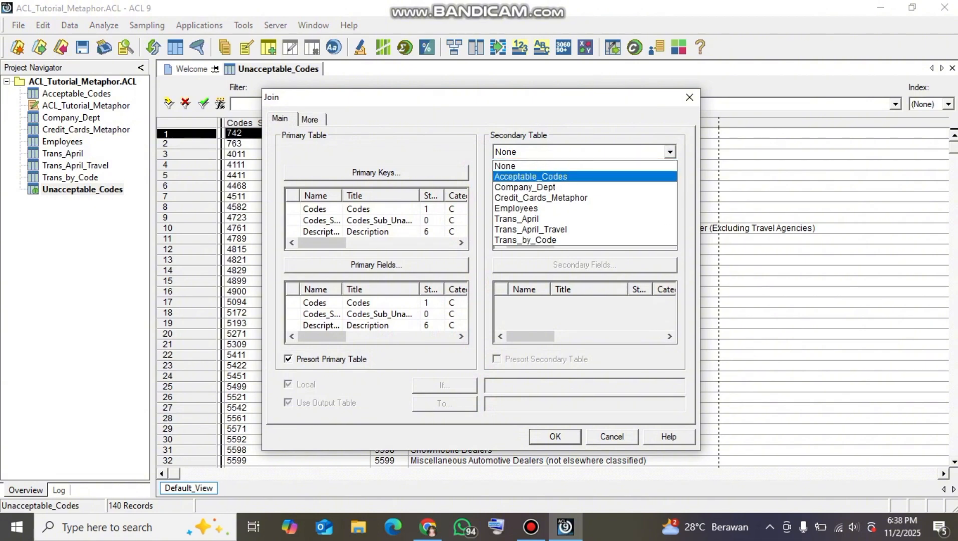
left_click(531, 176)
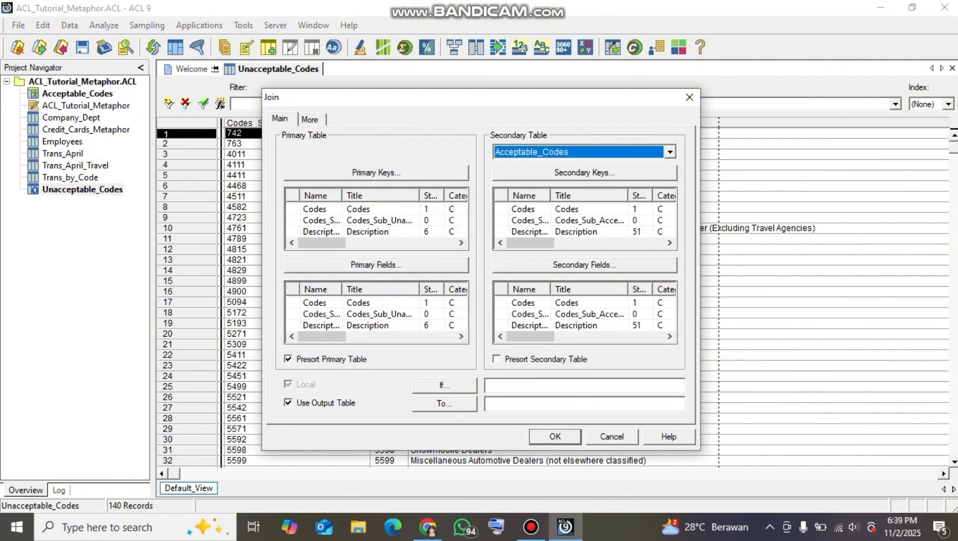
Set Codes_Sub_Unacceptable as the join's primary key and Codes_Sub_Acceptable as its secondary key
left_click(376, 172)
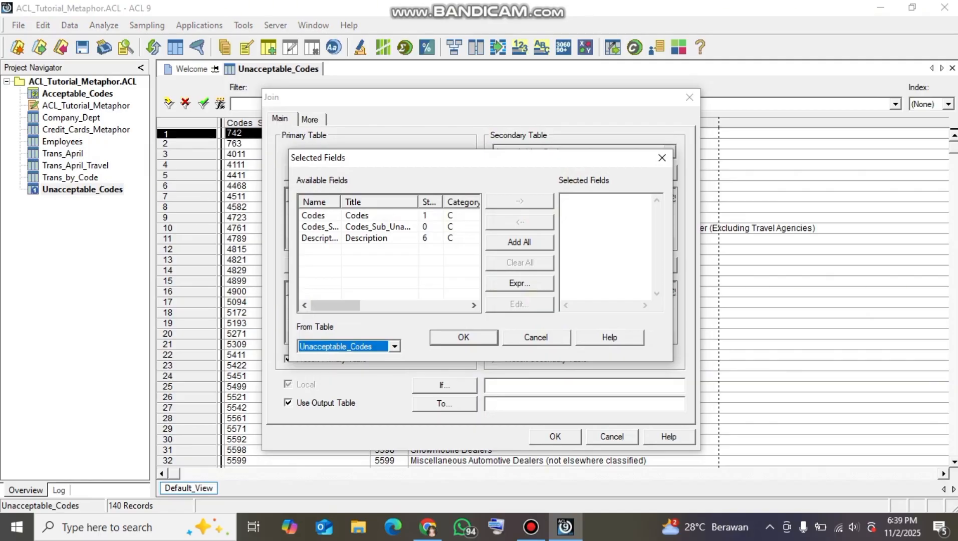
double_click(377, 227)
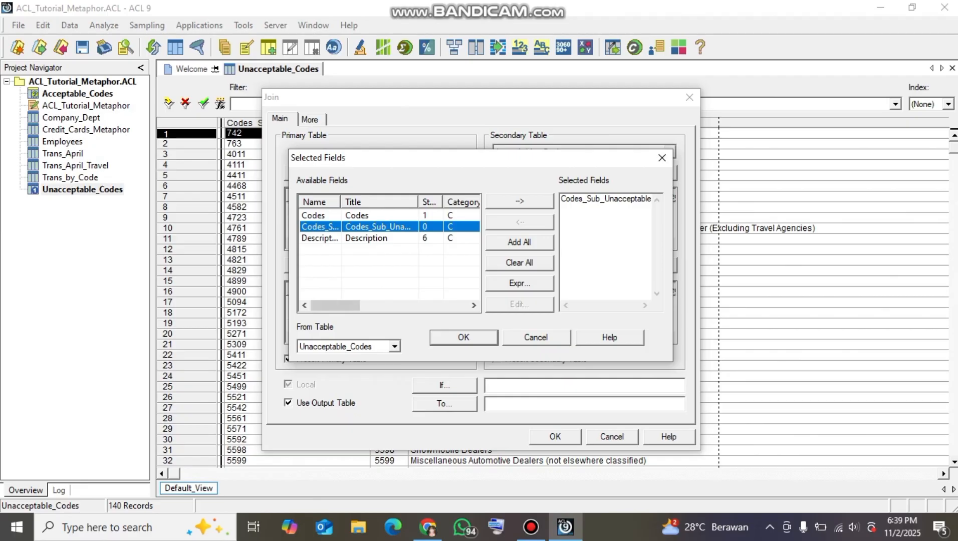
key("Return")
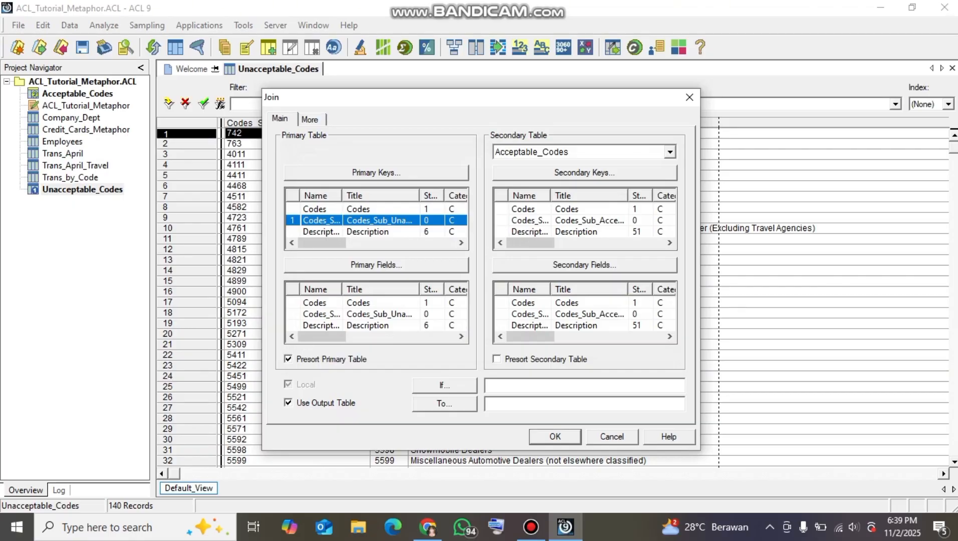
left_click(584, 173)
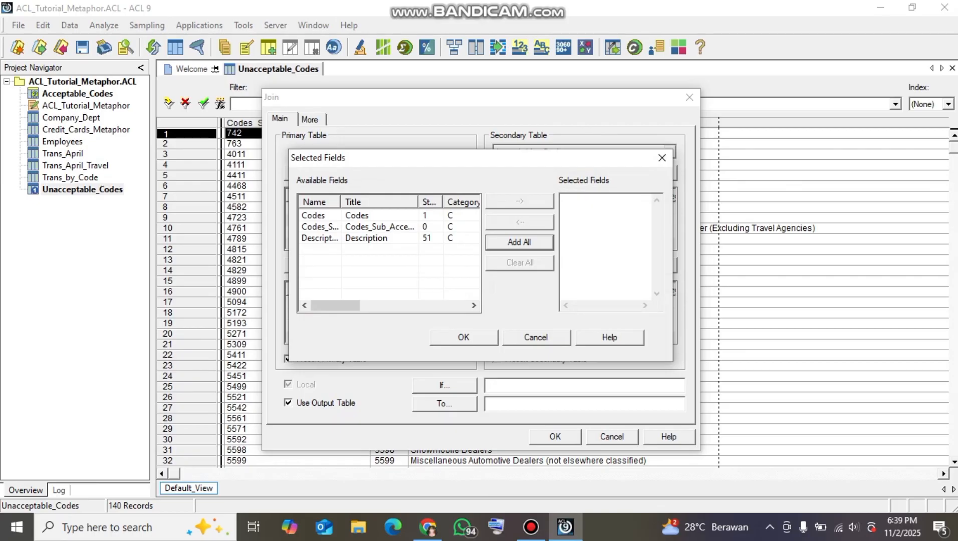
double_click(320, 227)
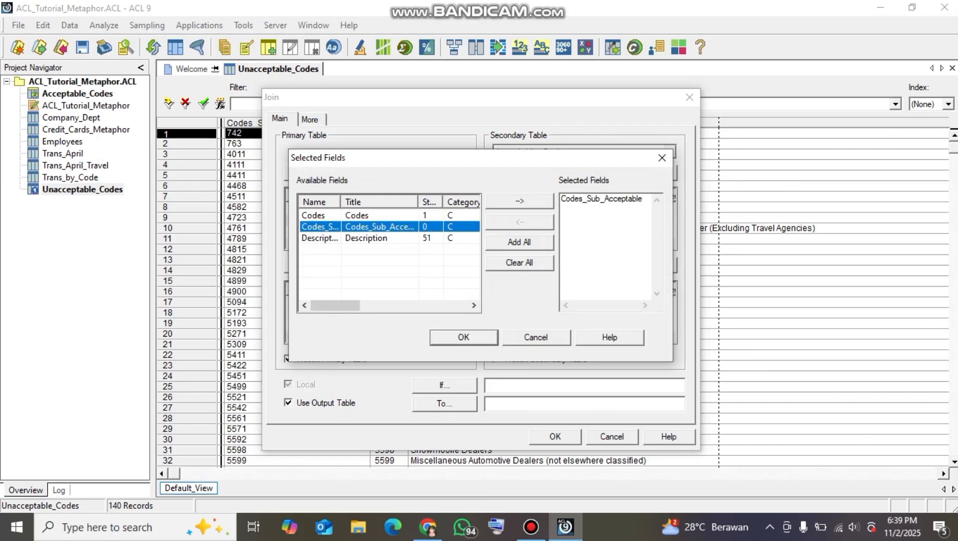
key("Return")
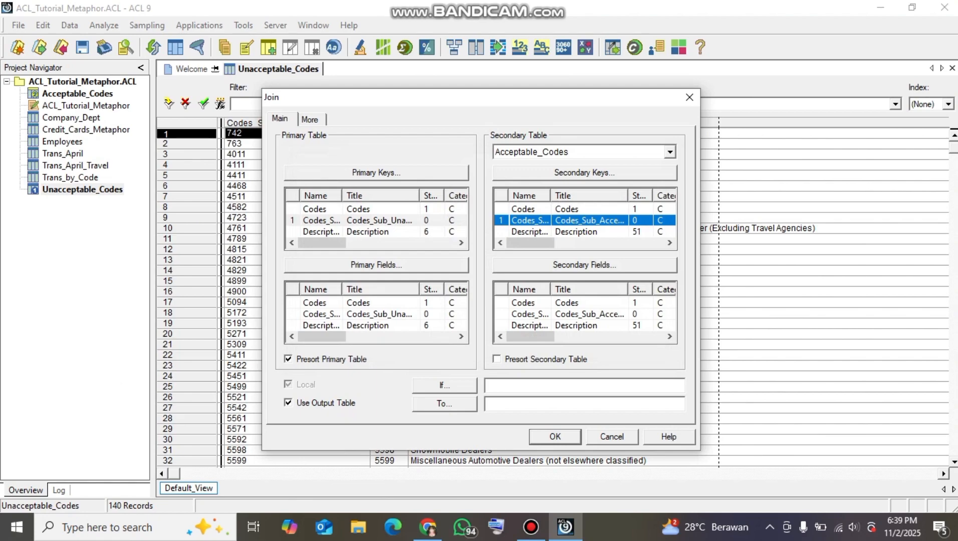
Choose Codes_Sub_Unacceptable as the join's primary output field and enable presorting of the secondary table
left_click(376, 264)
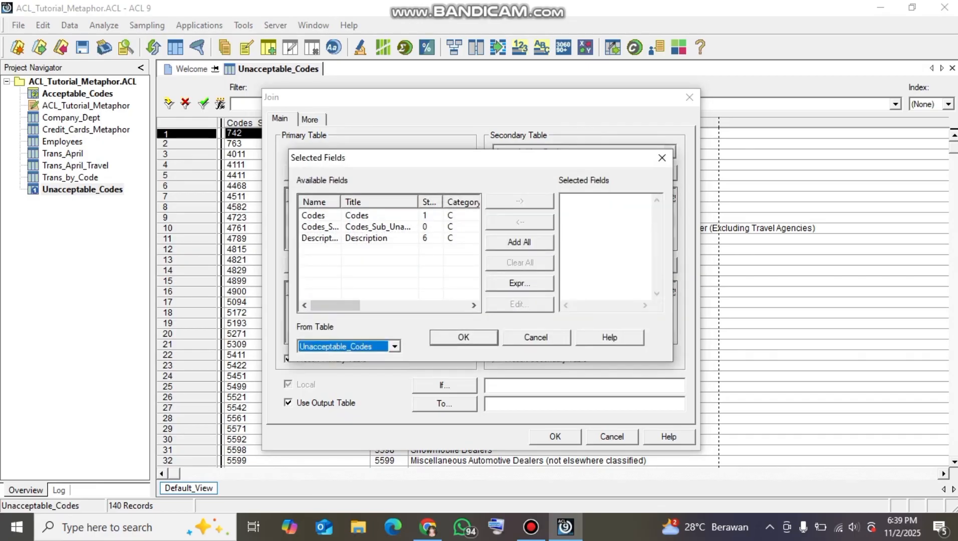
double_click(321, 226)
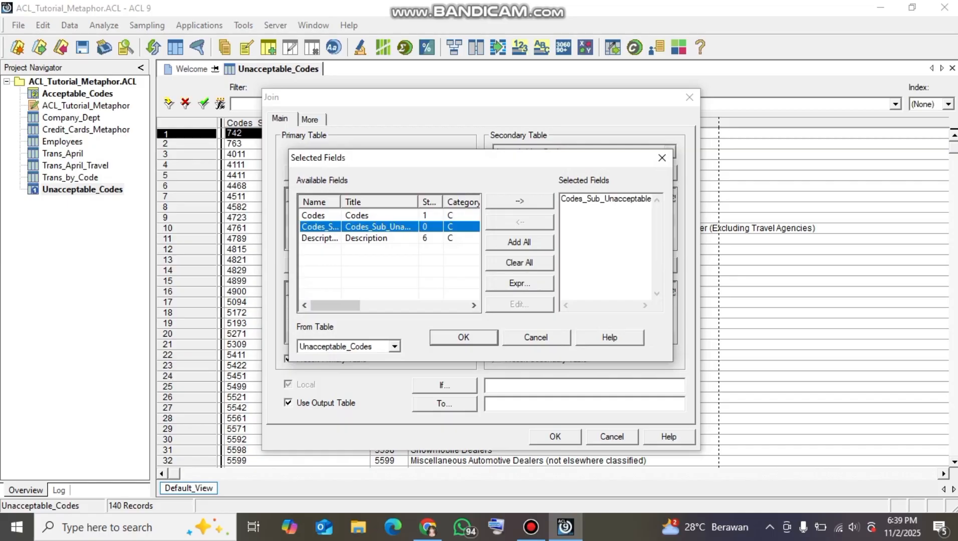
key("Return")
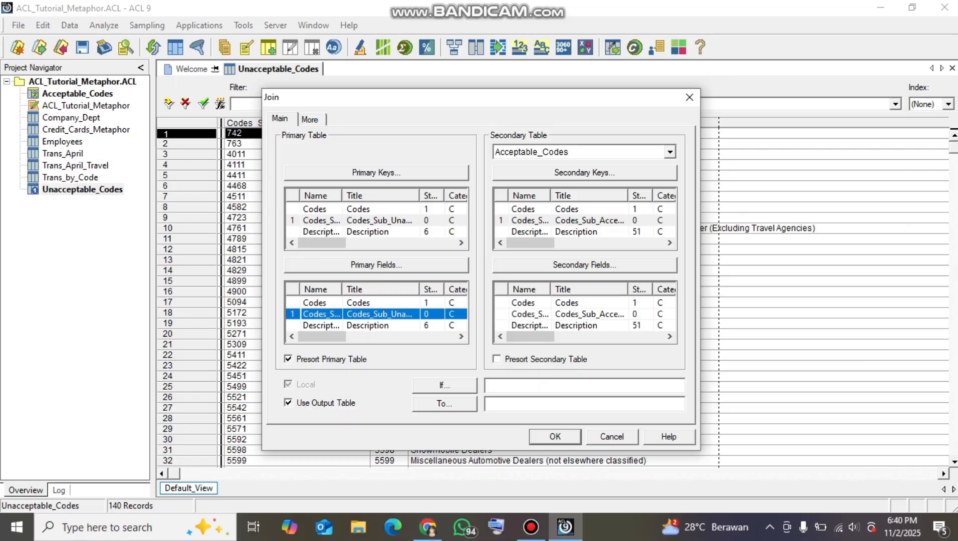
left_click(496, 359)
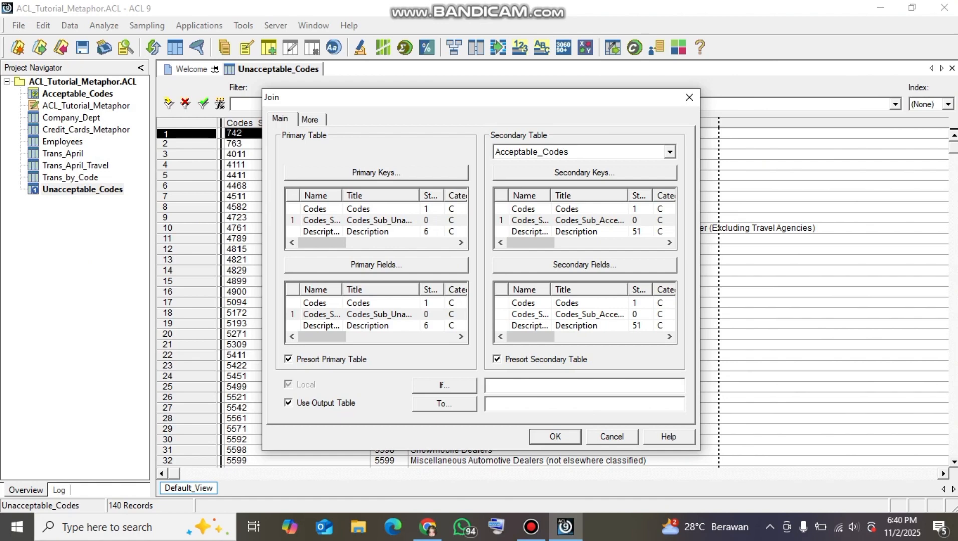
Name the output table Codes_in_both_tables and run the join for matched primary records with the scope All
type("Codes_in_both_tables")
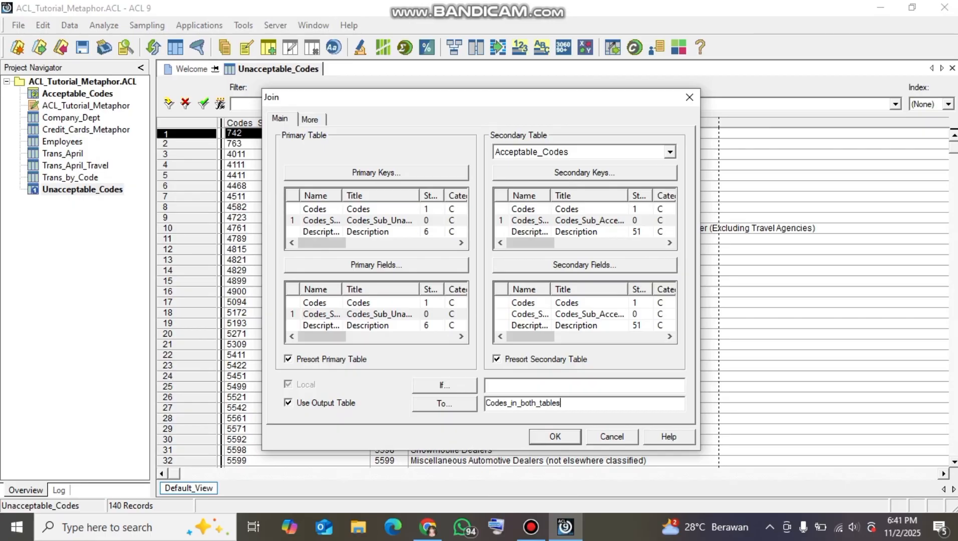
left_click(310, 119)
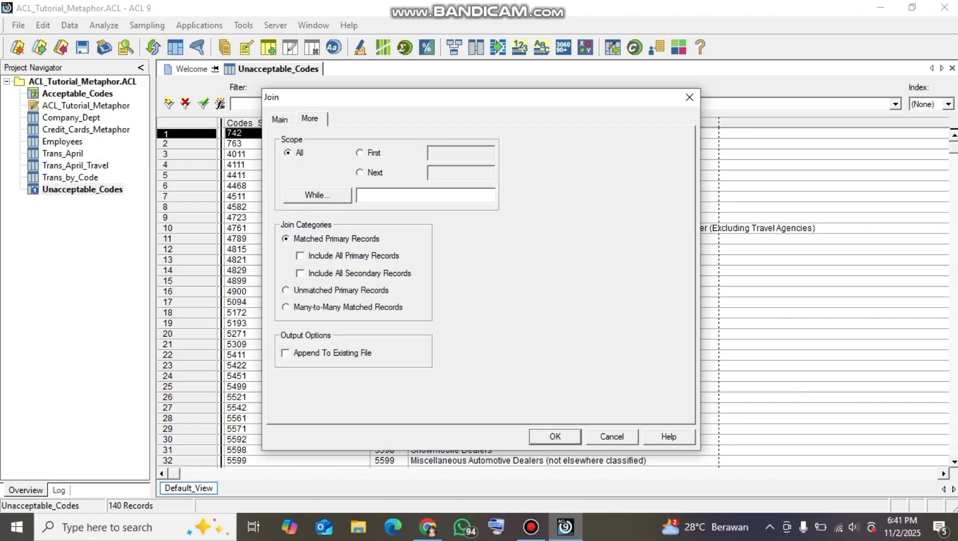
key("Return")
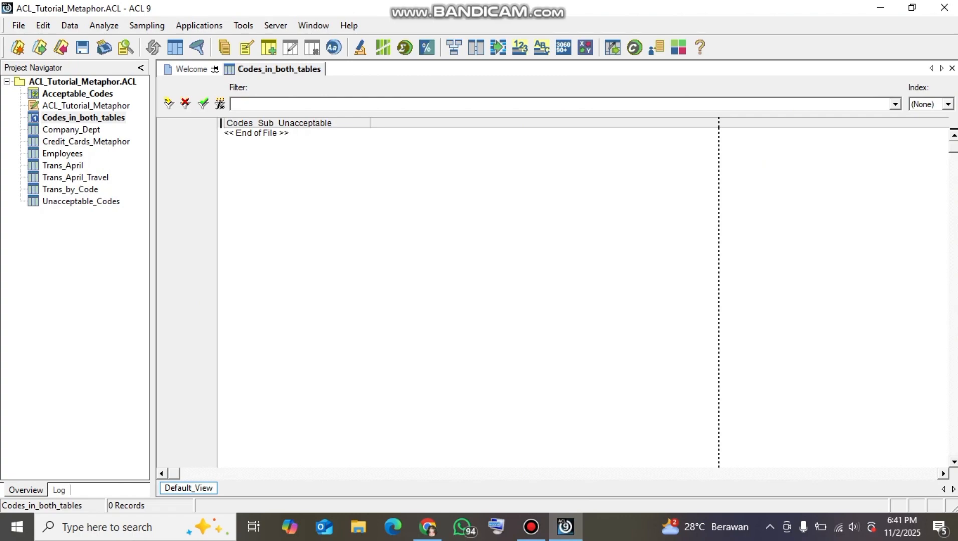
Count the records in Codes_in_both_tables without a condition
left_click(104, 25)
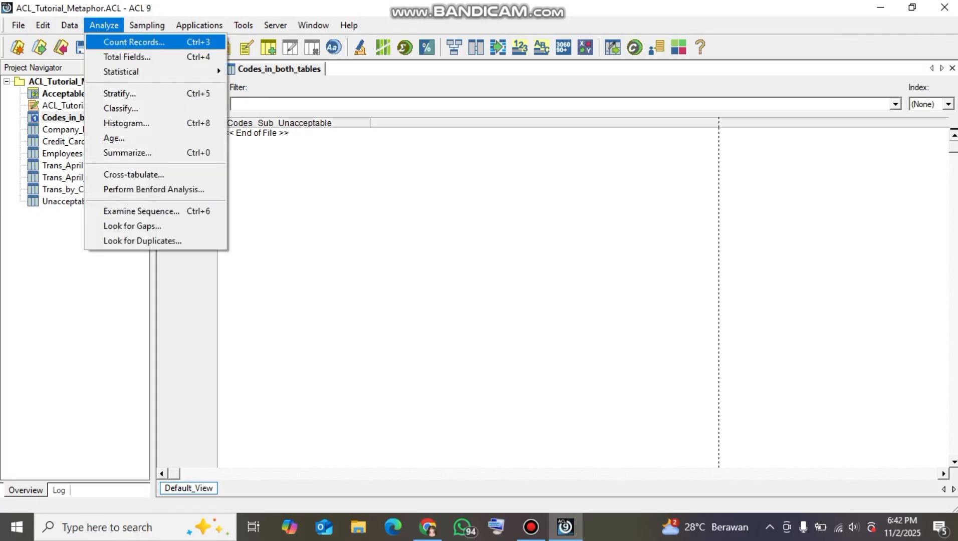
left_click(134, 42)
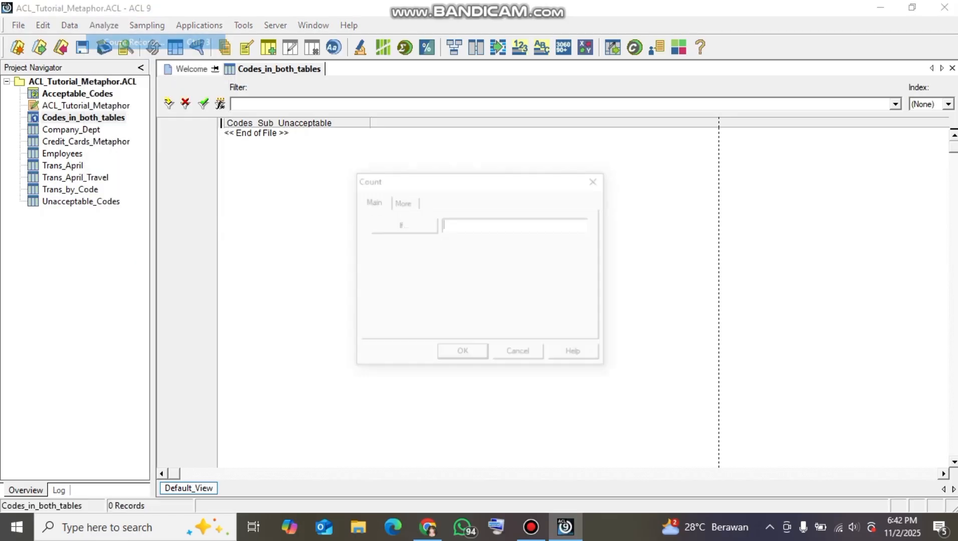
left_click(462, 354)
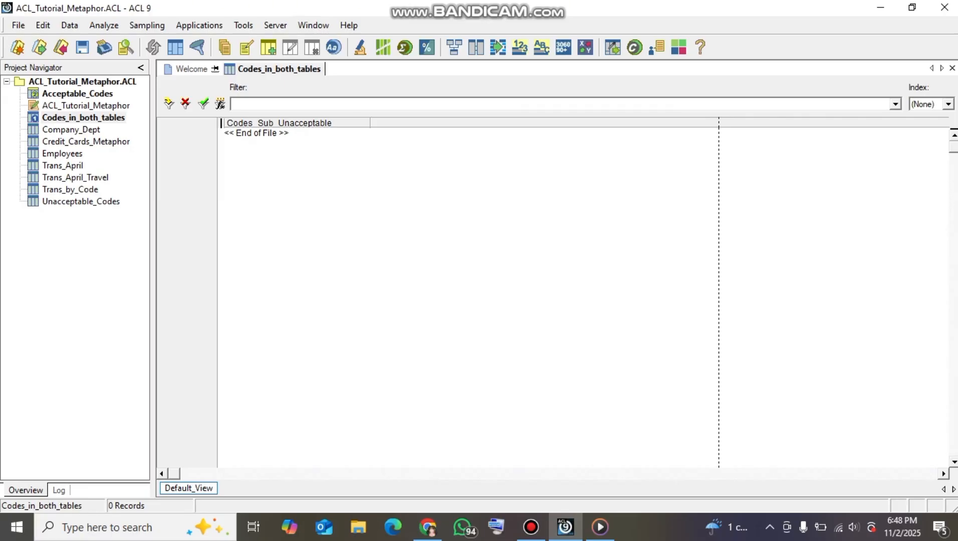
Compare the code columns of Trans_April and Unacceptable_Codes, and return to Trans_April
double_click(63, 165)
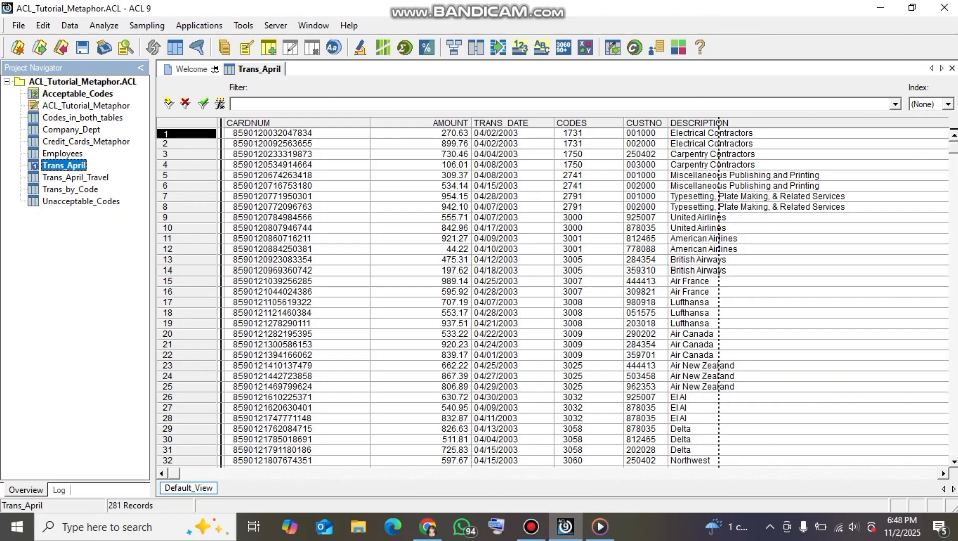
double_click(82, 201)
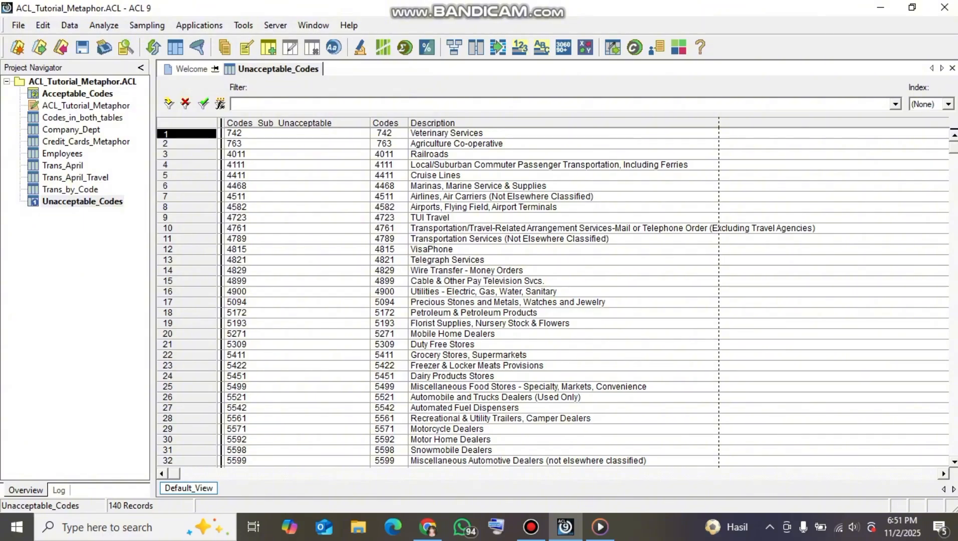
double_click(64, 165)
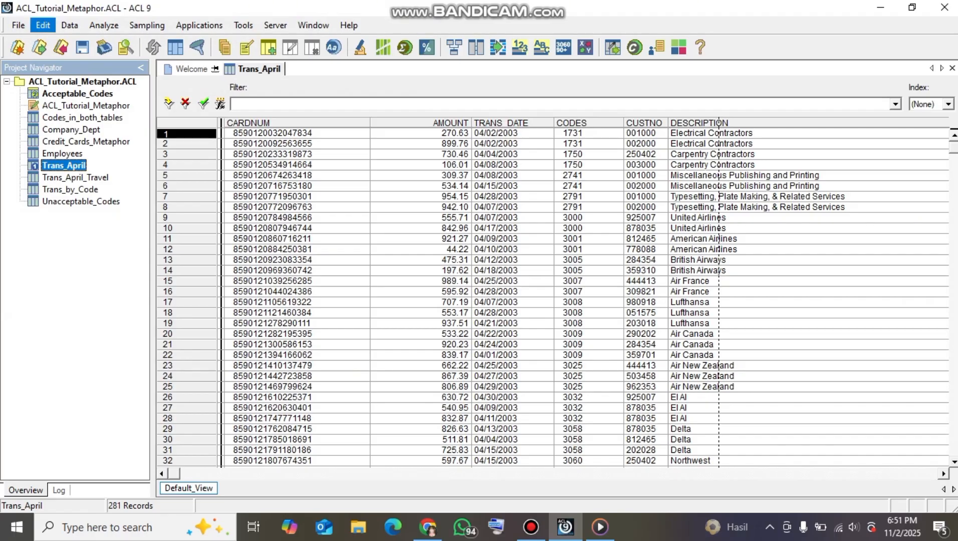
Examine the category, length and type of the CODES field in the Trans_April table layout, and close the layout
left_click(43, 26)
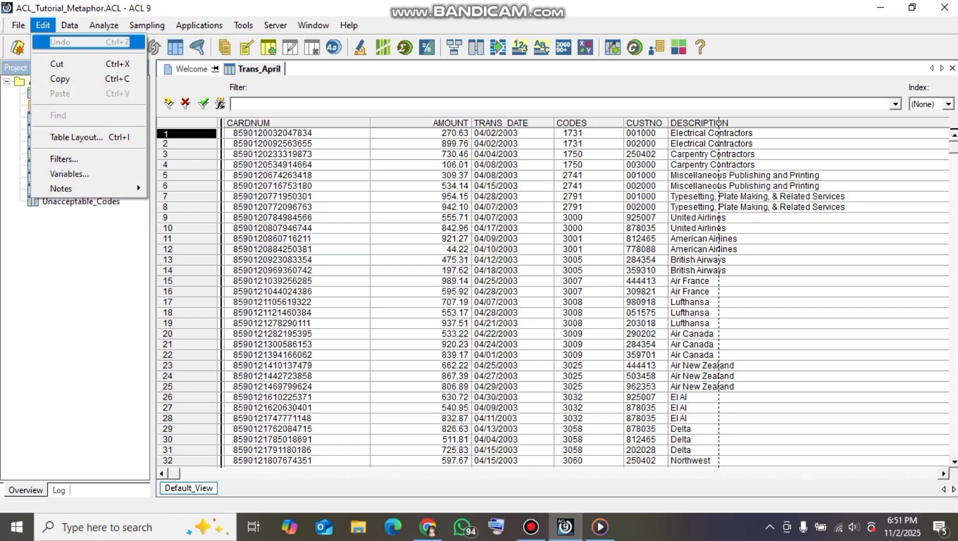
left_click(80, 137)
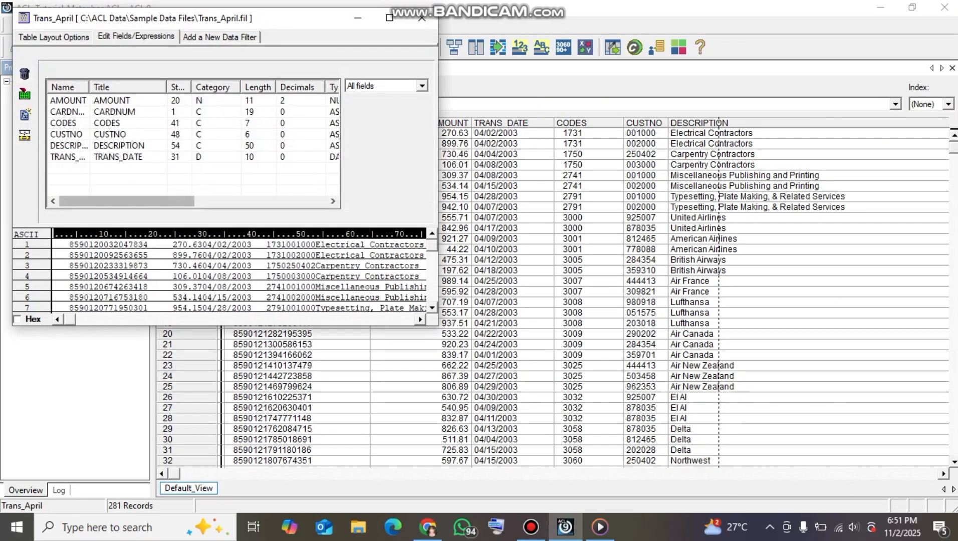
mouse_move(127, 201)
left_mouse_down()
mouse_move(147, 201)
mouse_move(126, 201)
left_mouse_up()
left_click(65, 123)
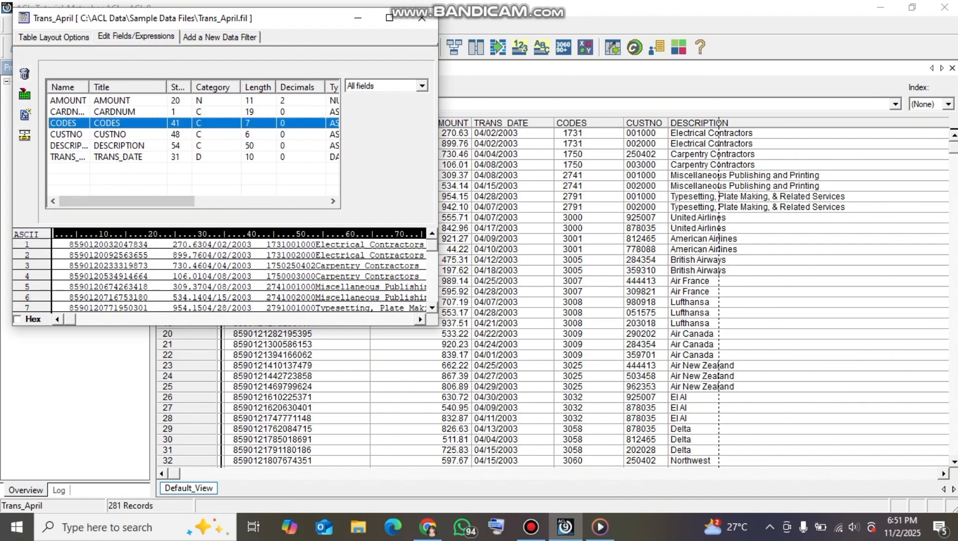
left_click_drag(126, 201, 143, 201)
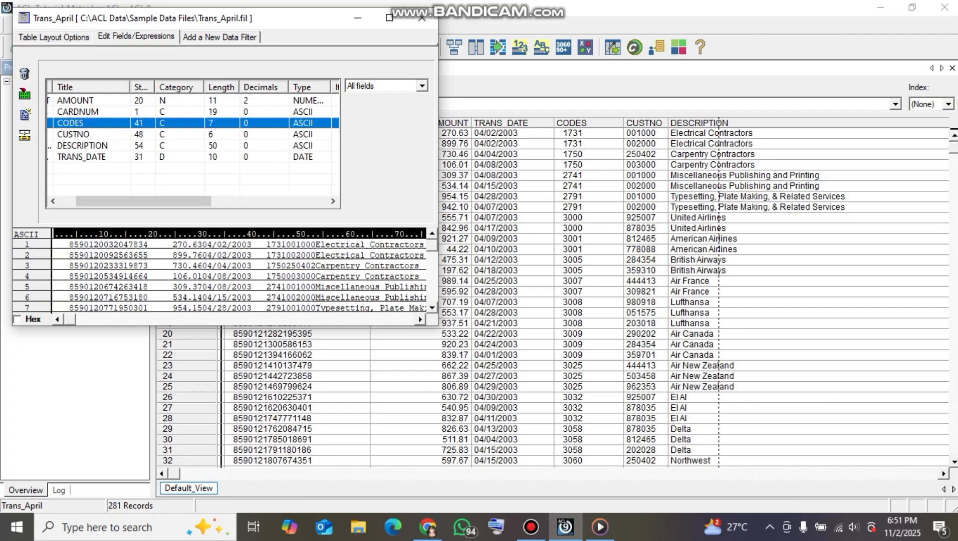
left_click_drag(143, 201, 176, 200)
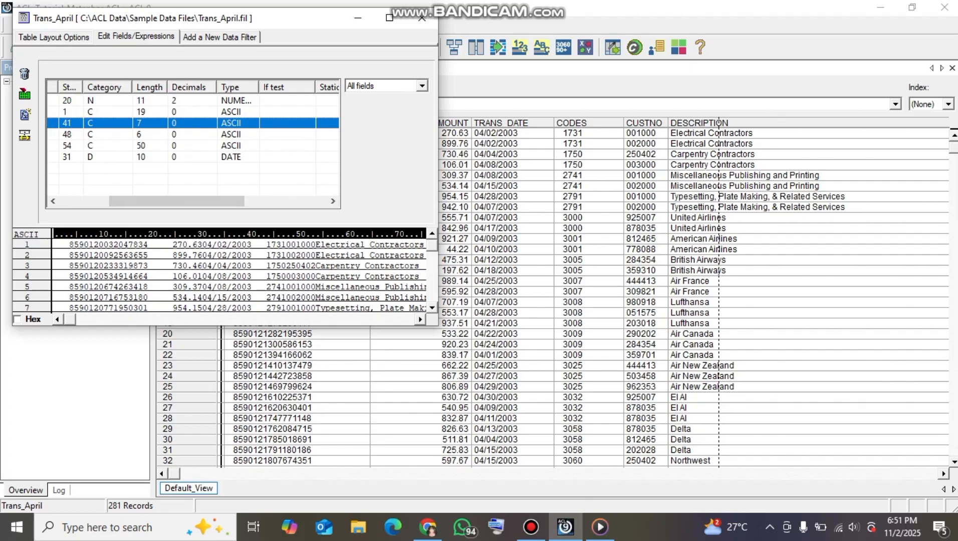
left_click(422, 17)
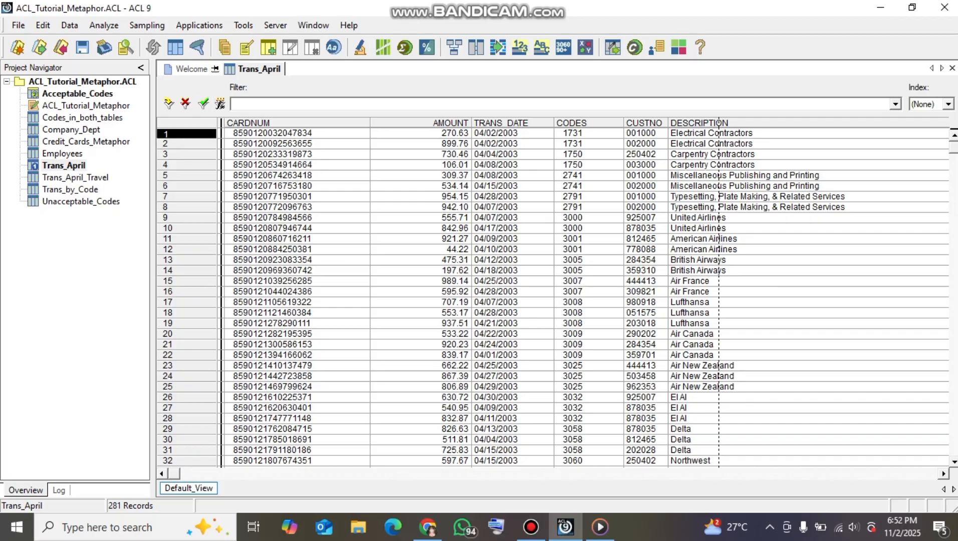
Add a new expression field named Codes_Sub_April to the Trans_April table layout
left_click(43, 25)
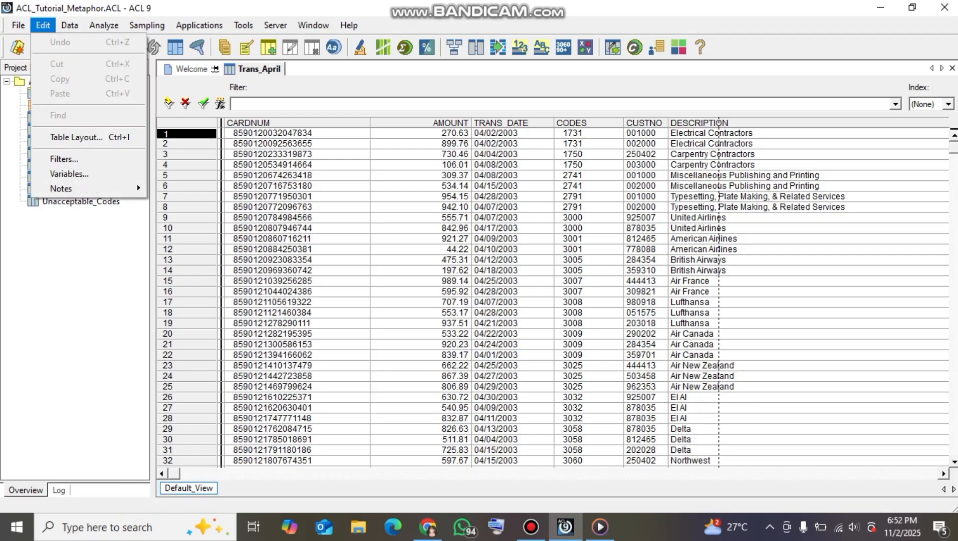
left_click(75, 137)
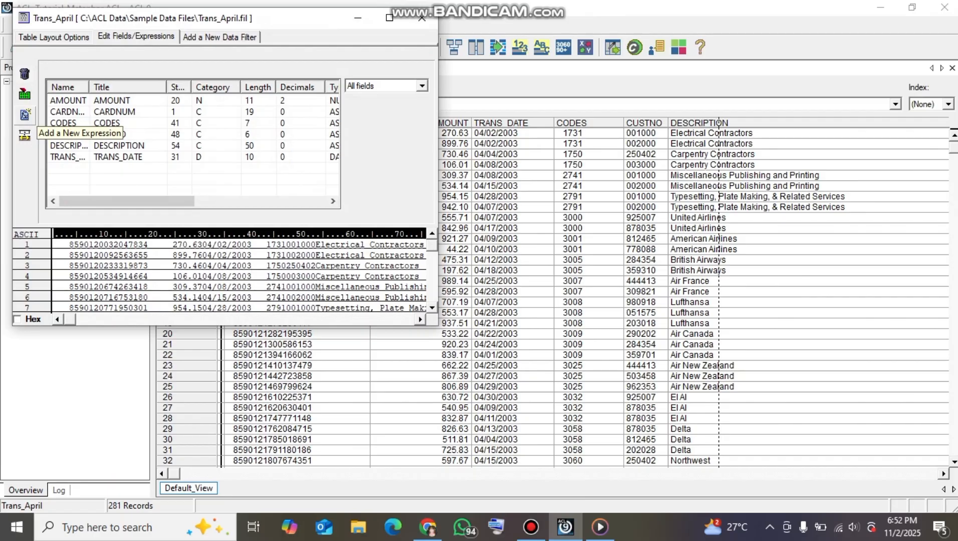
left_click(24, 115)
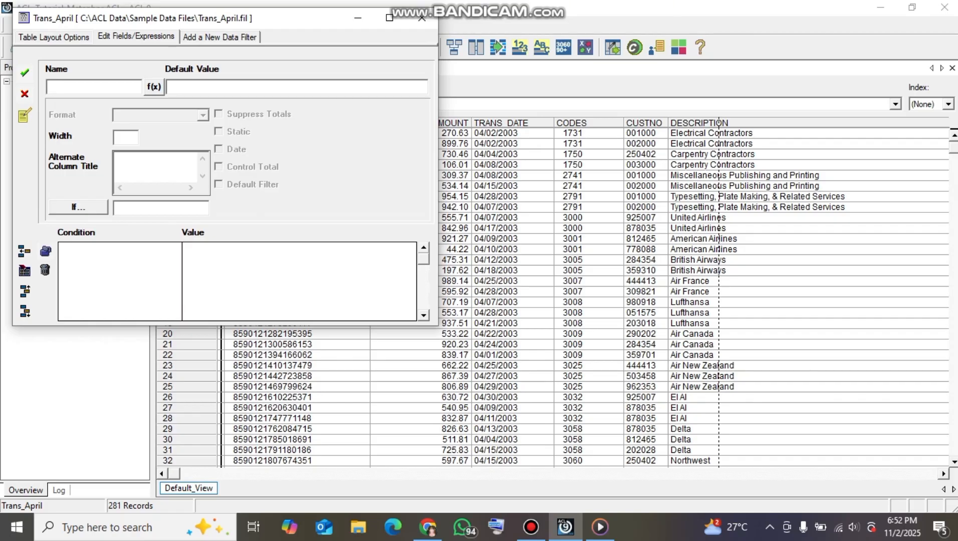
type("Codes_Sub_April")
Insert the SUBSTR function with its parameters into the default value expression of Codes_Sub_April
left_click(153, 86)
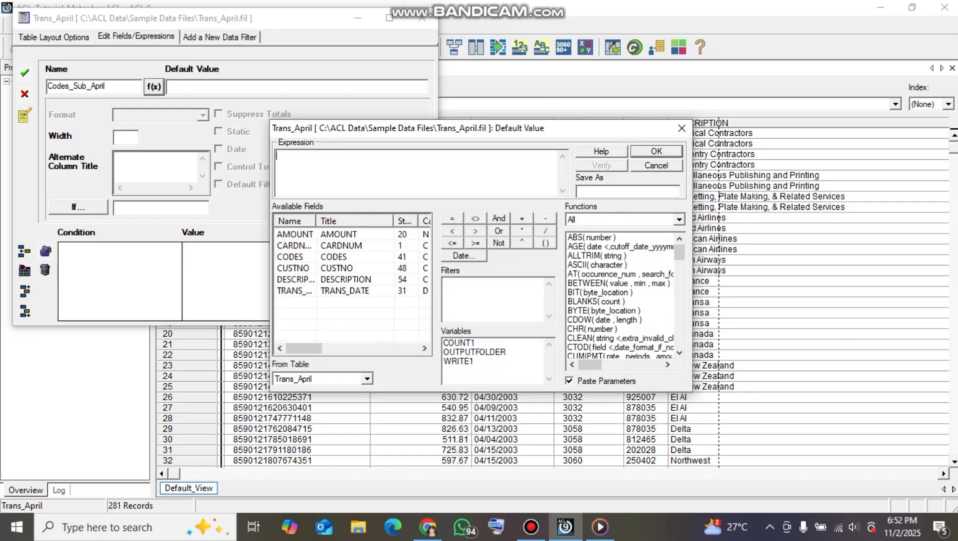
left_click_drag(679, 252, 679, 328)
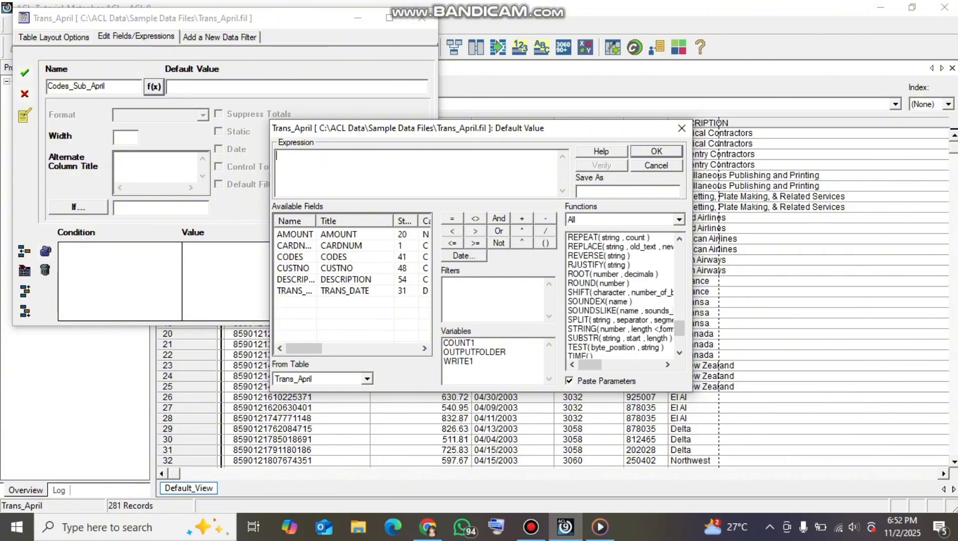
double_click(619, 338)
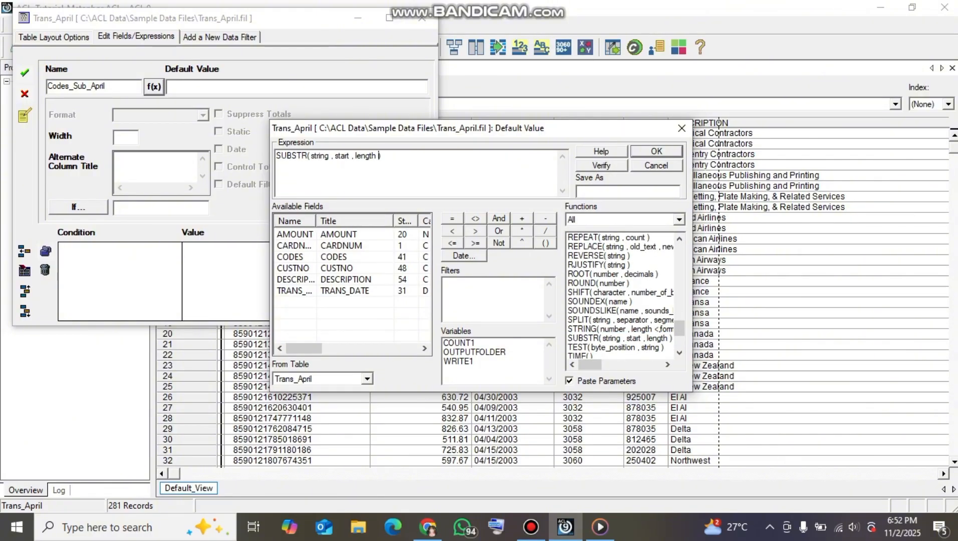
Replace the string parameter of SUBSTR with the ALLTRIM function applied to the CODES field
left_click_drag(326, 156, 309, 156)
left_click_drag(679, 328, 679, 251)
double_click(592, 255)
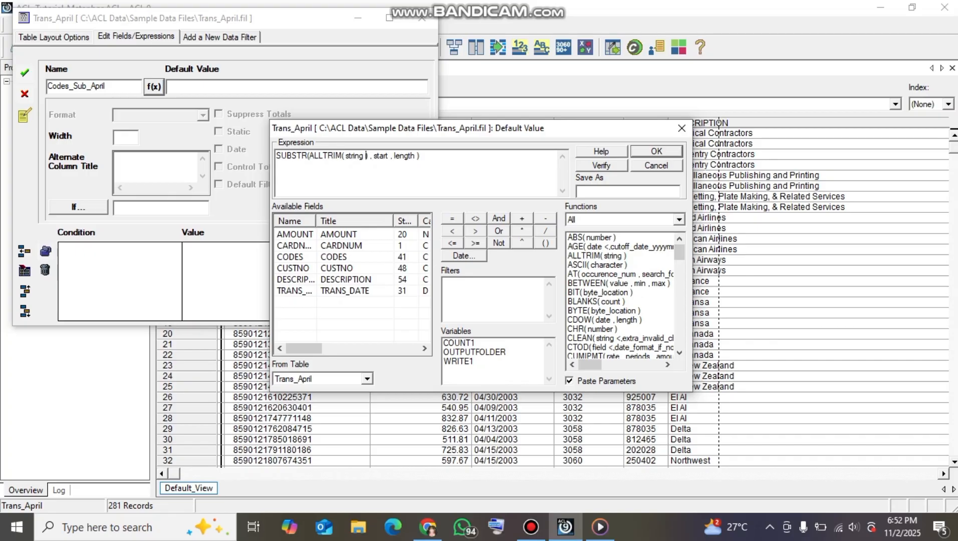
left_click_drag(366, 156, 345, 156)
left_click(290, 257)
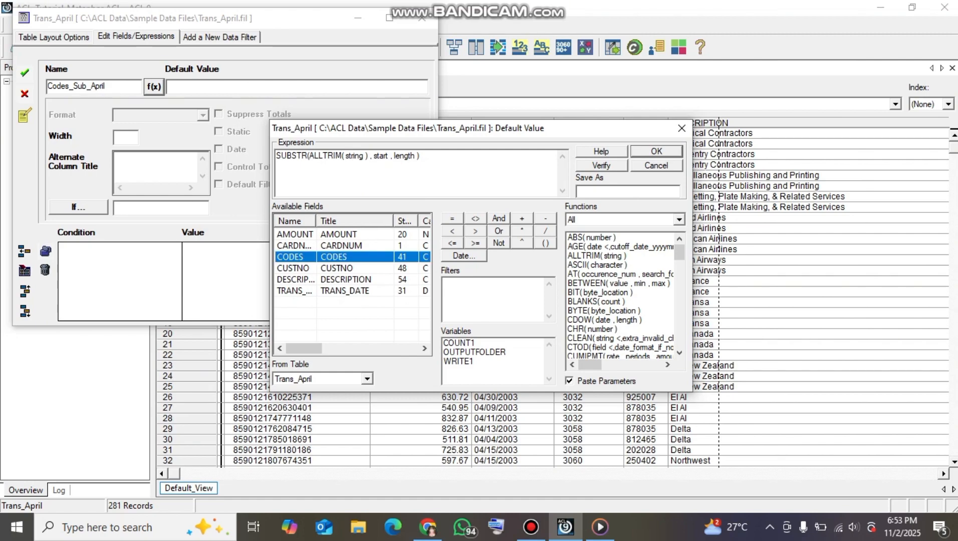
mouse_move(364, 156)
left_mouse_down()
mouse_move(343, 156)
mouse_move(382, 156)
left_mouse_up()
double_click(291, 257)
Set the SUBSTR start to 1 and length to 4, accept the Codes_Sub_April field, and close the table layout
type("1")
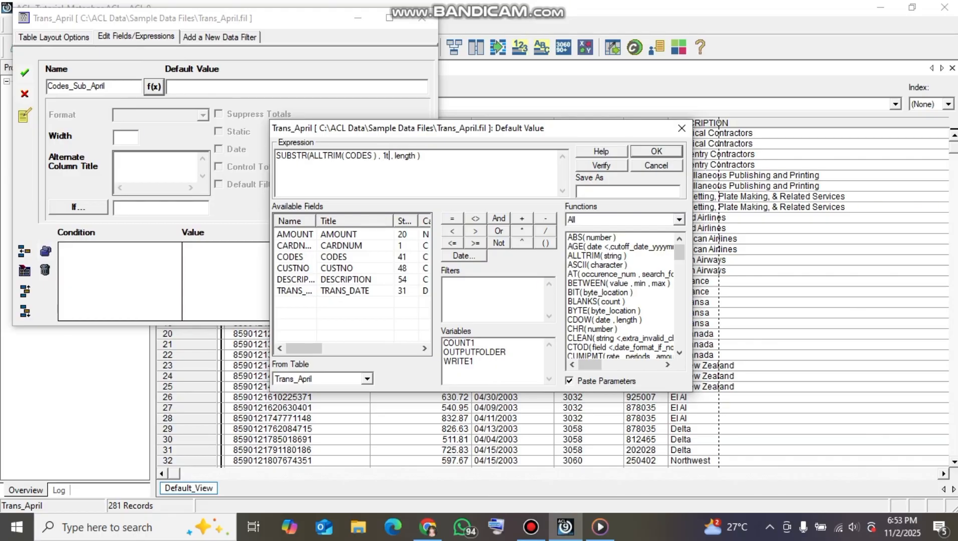
key("Delete")
left_click_drag(415, 155, 393, 155)
type("4")
key("Return")
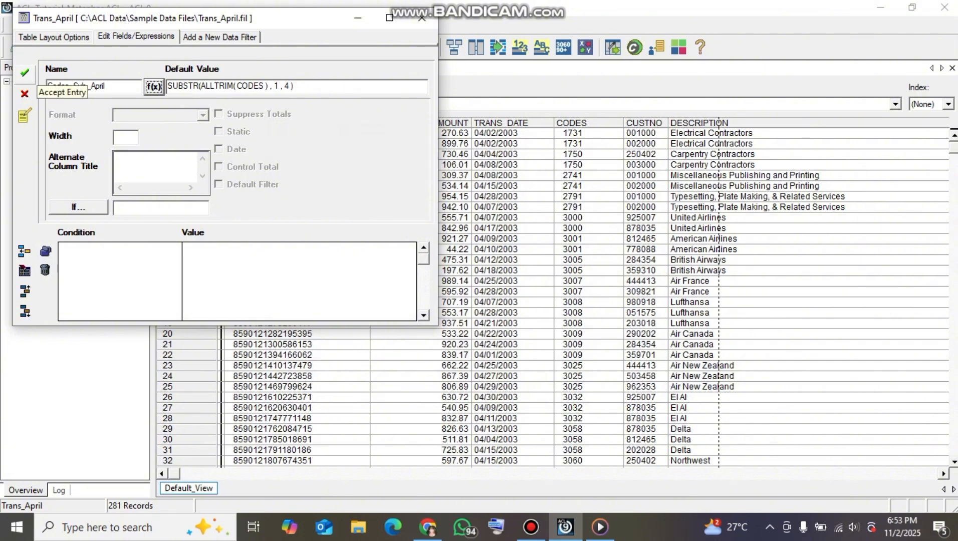
left_click(24, 73)
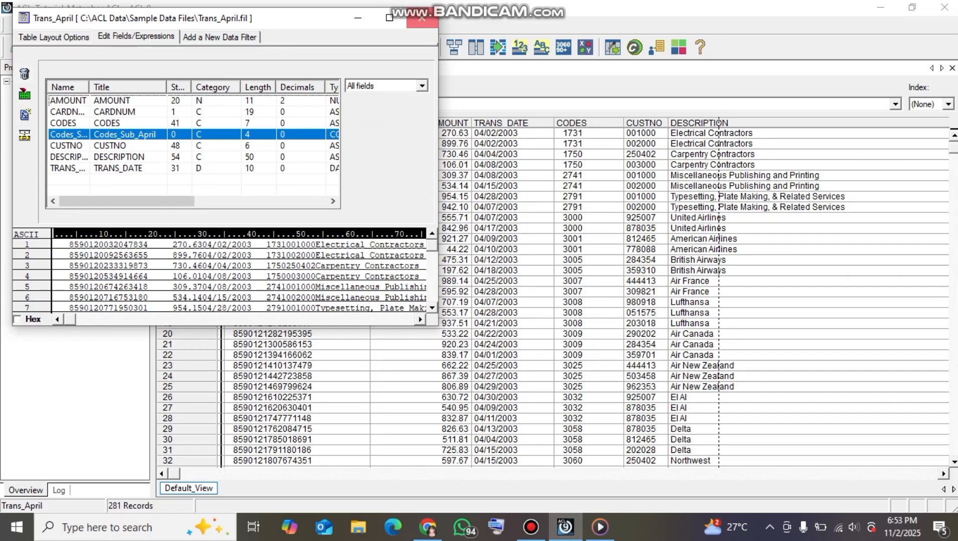
left_click(422, 18)
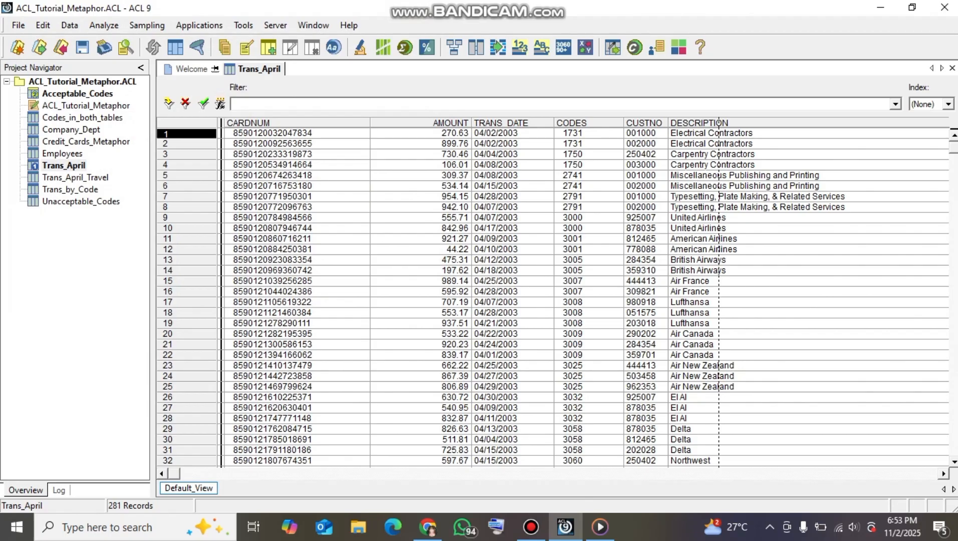
Add the Codes_Sub_April column to the Trans_April view in front of the CODES column
left_click(571, 123)
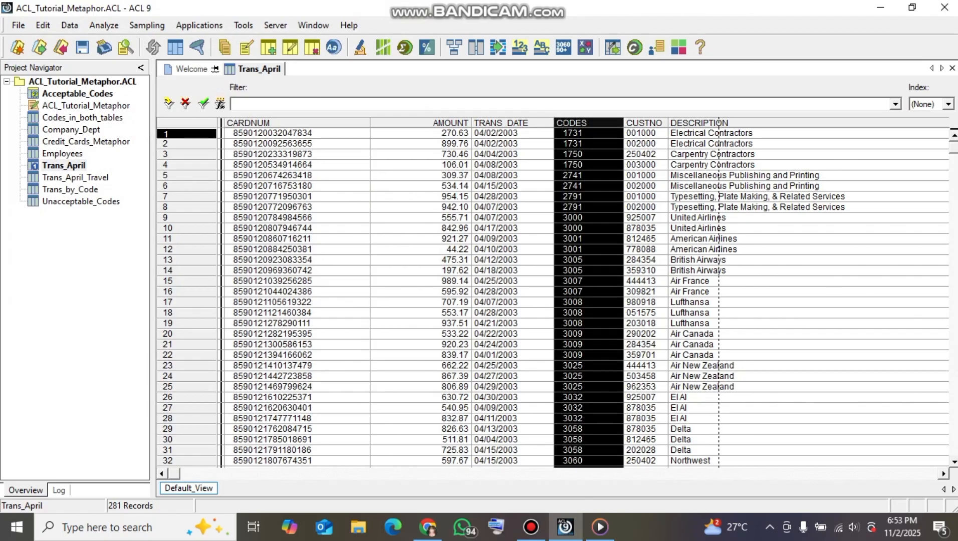
right_click(567, 126)
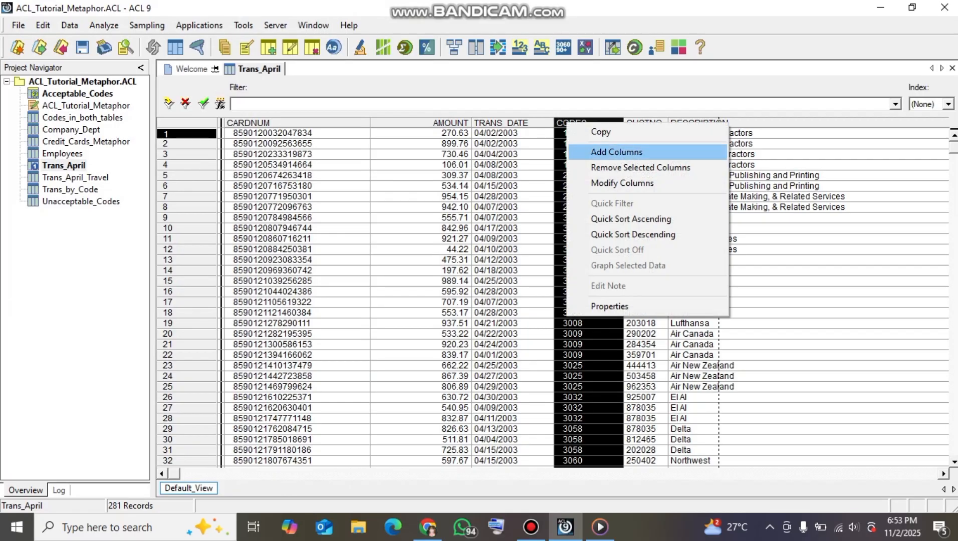
left_click(616, 152)
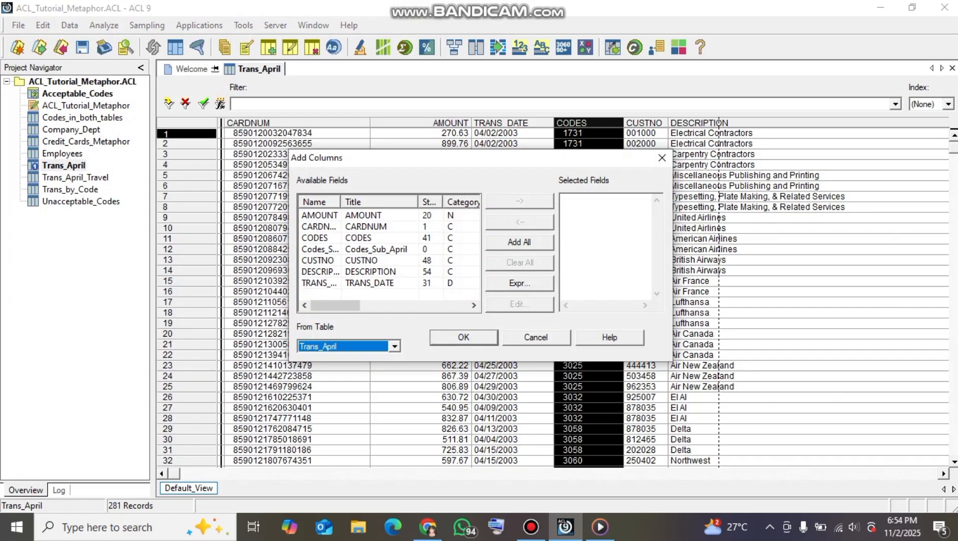
double_click(376, 250)
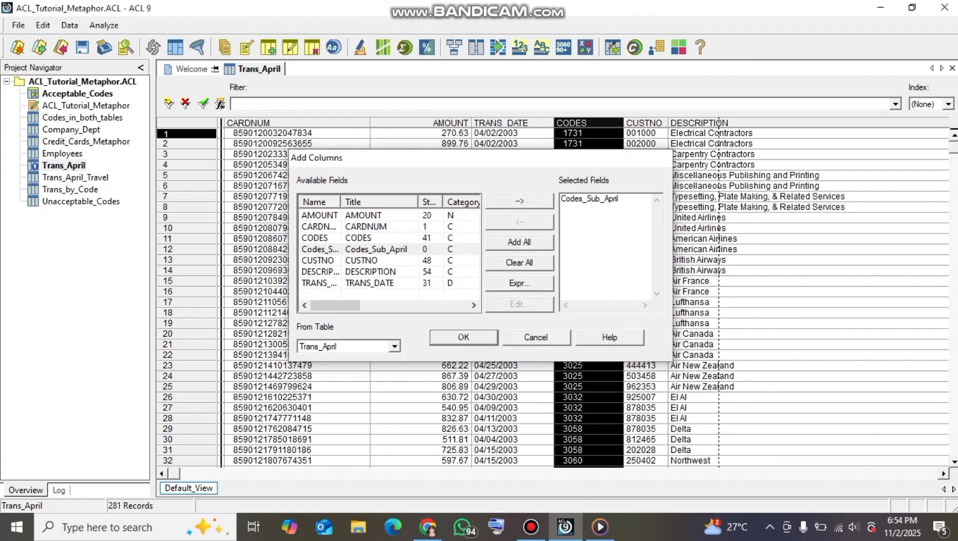
key("Return")
left_click(601, 154)
left_click(601, 133)
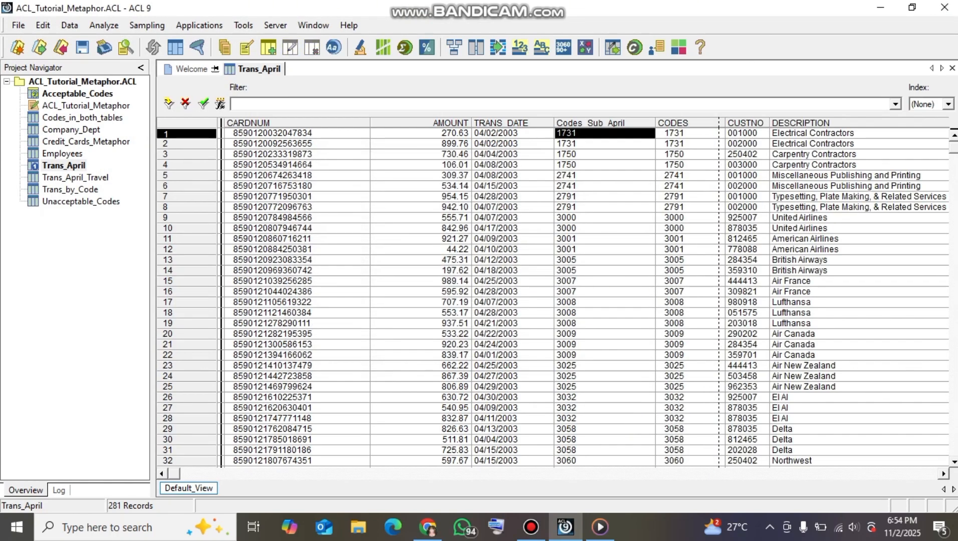
left_click(604, 186)
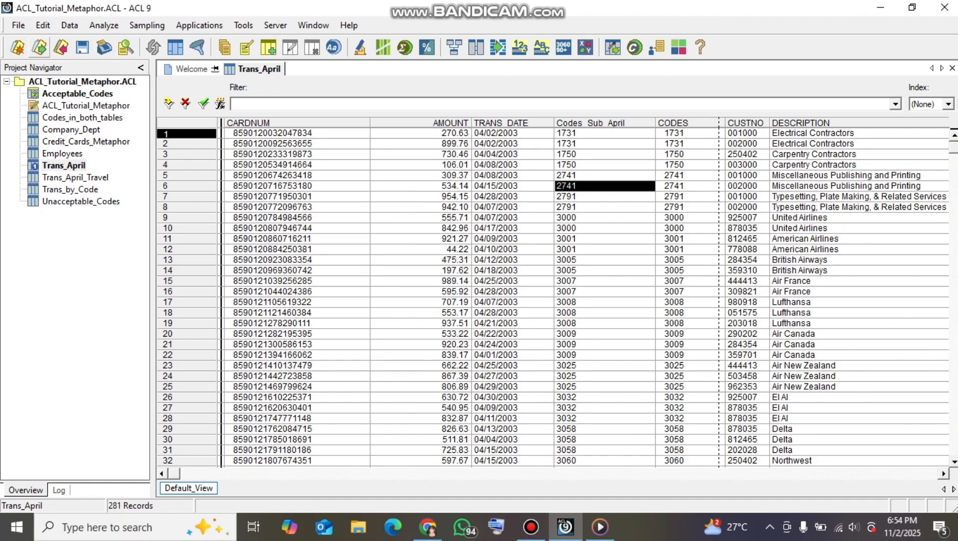
Start relating tables with Trans_April as parent, turn off the getting-started message, and add the Unacceptable_Codes table
left_click(70, 25)
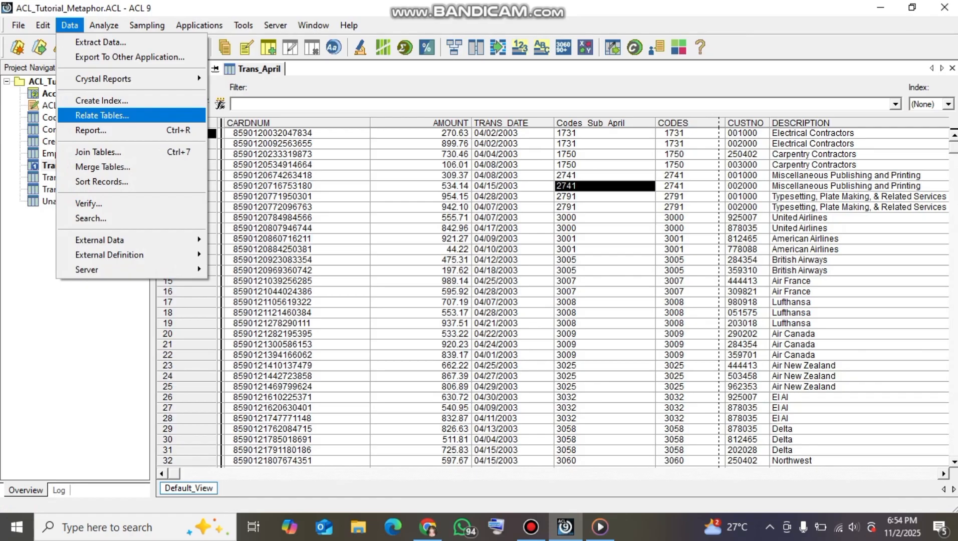
left_click(102, 115)
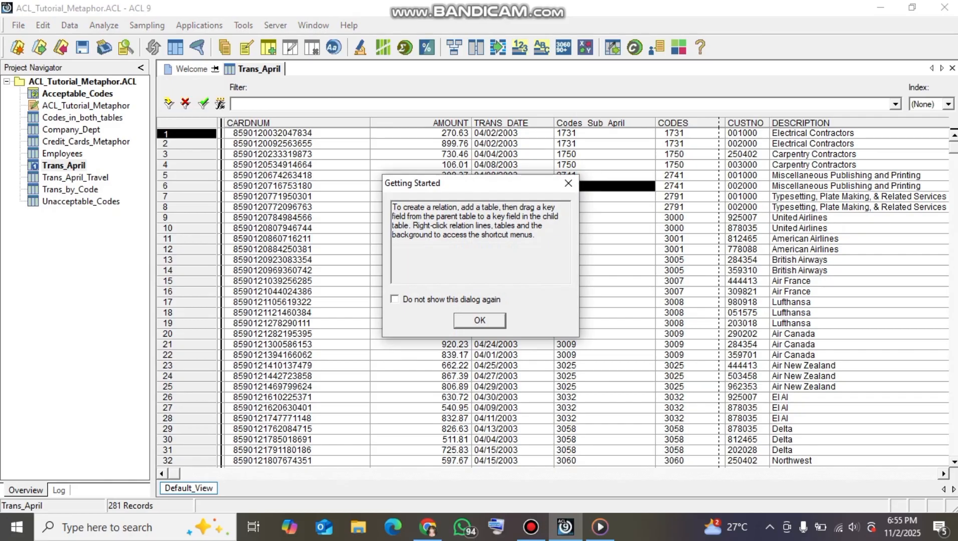
left_click(395, 299)
key("Return")
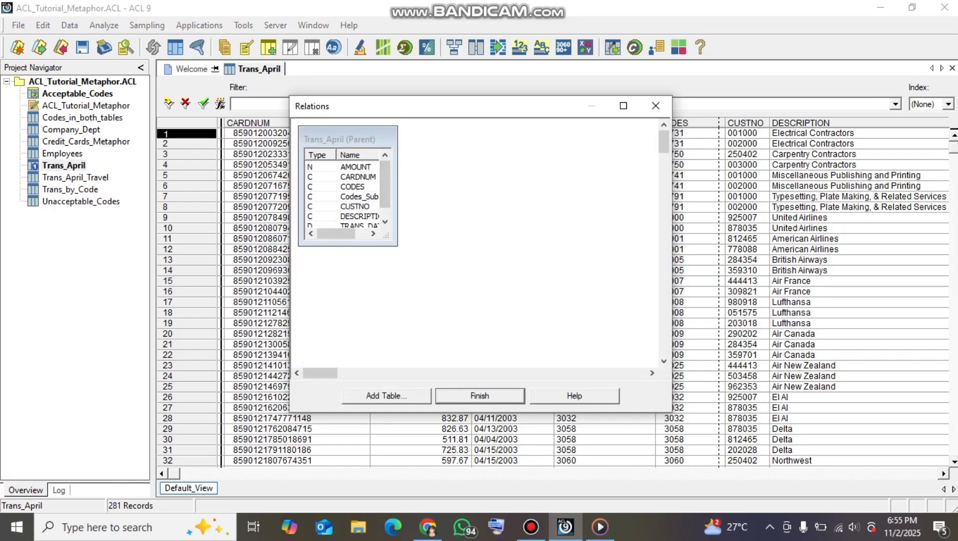
left_click_drag(398, 126, 470, 124)
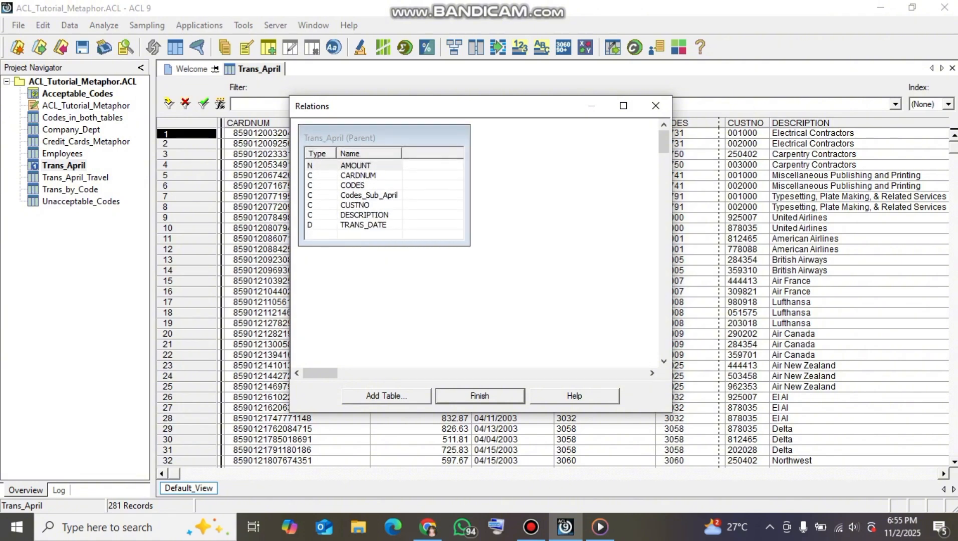
left_click_drag(470, 246, 545, 248)
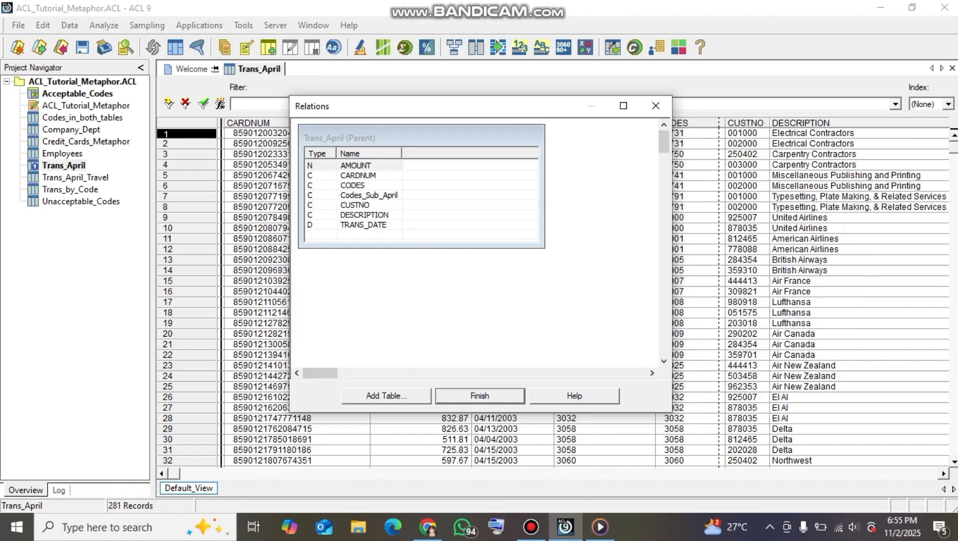
left_click(386, 396)
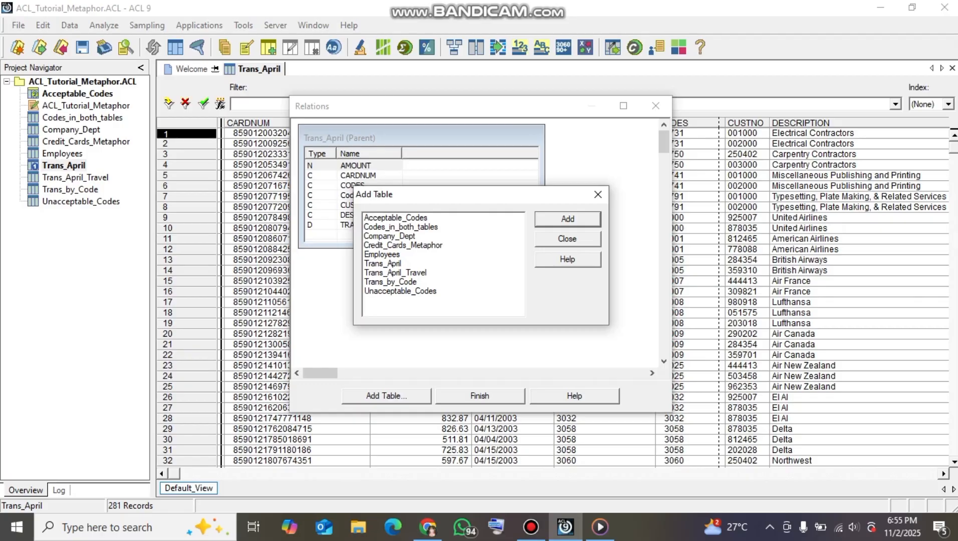
double_click(400, 290)
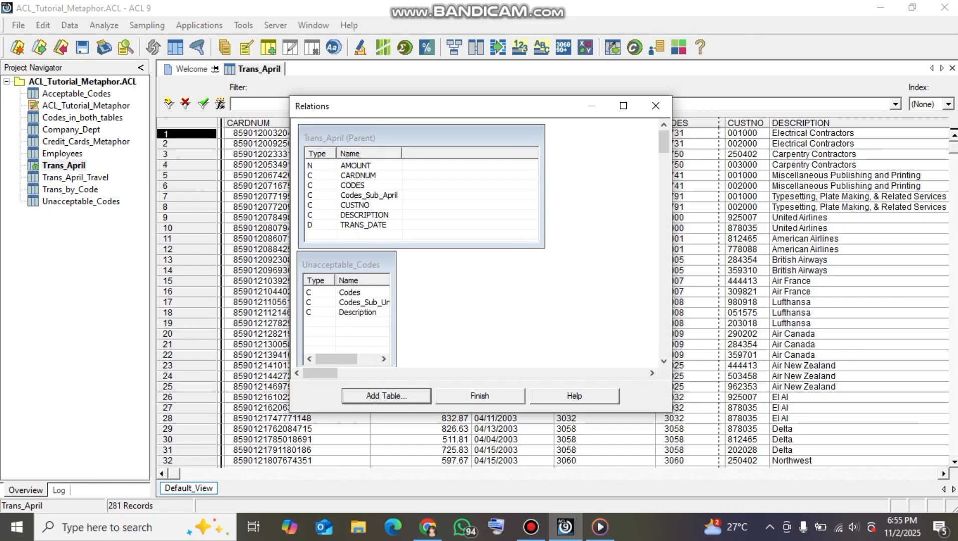
Arrange the two tables in the relations diagram and widen both so their full field names are readable
left_click_drag(545, 247, 389, 258)
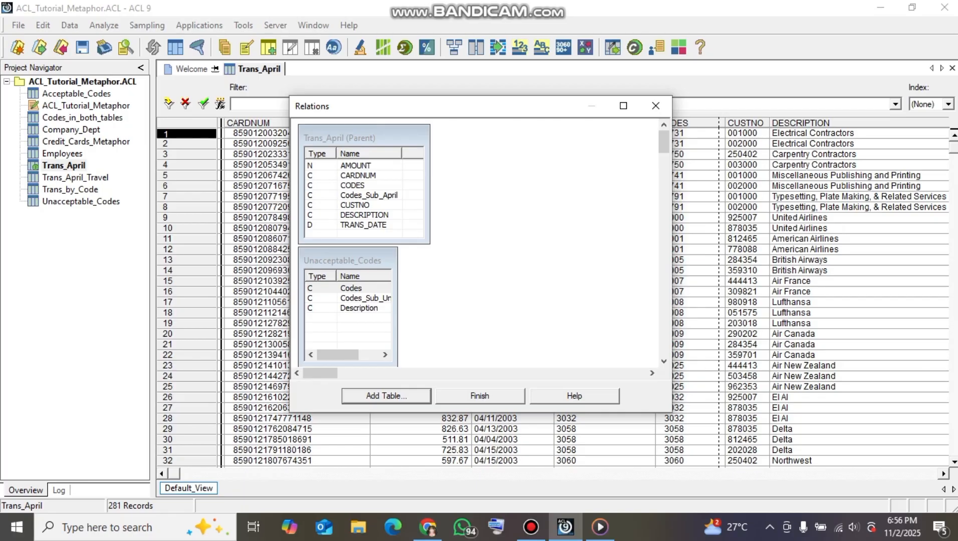
right_click(509, 204)
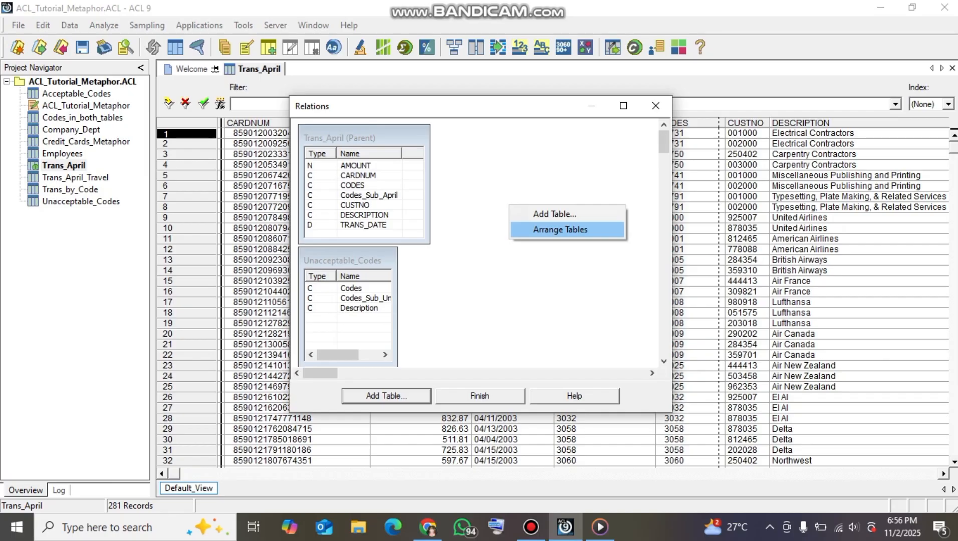
left_click(560, 230)
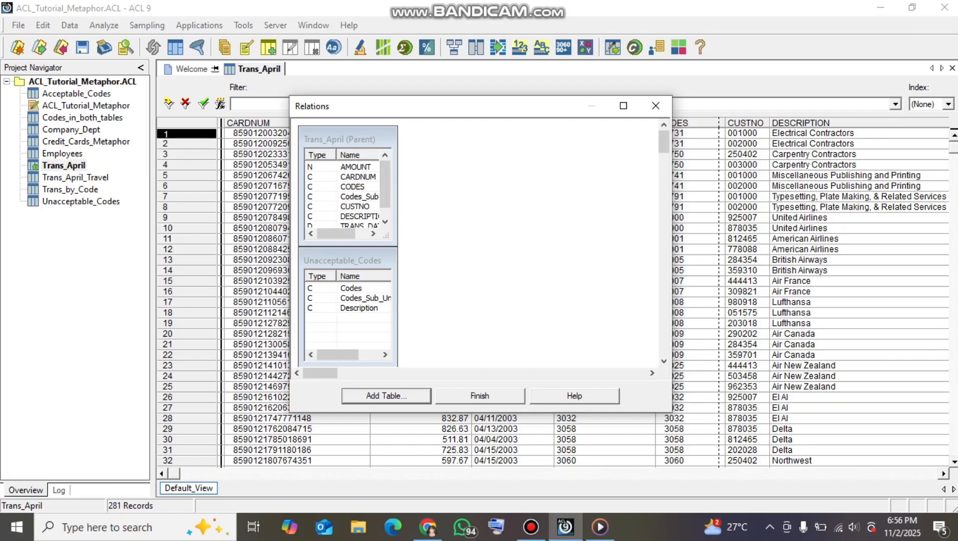
left_click_drag(384, 188, 385, 198)
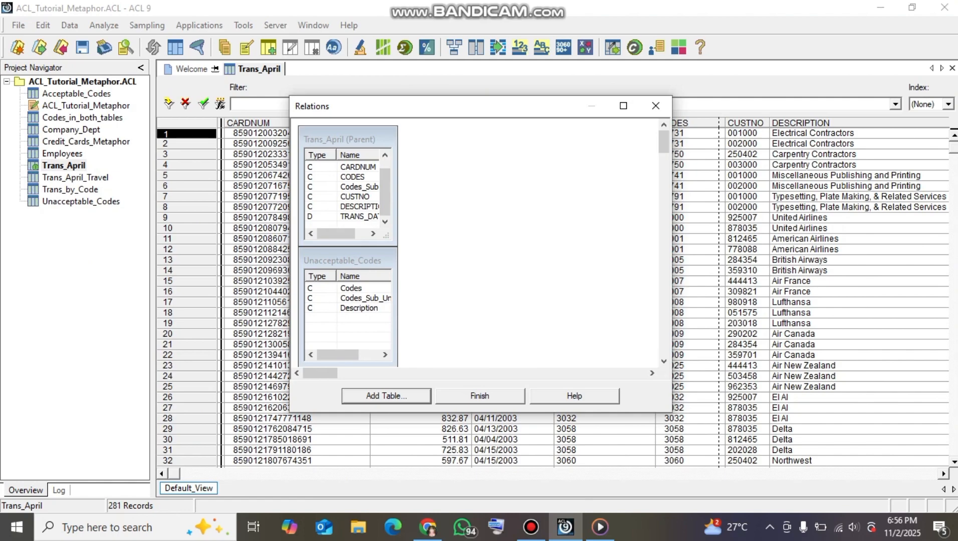
left_click_drag(336, 233, 339, 234)
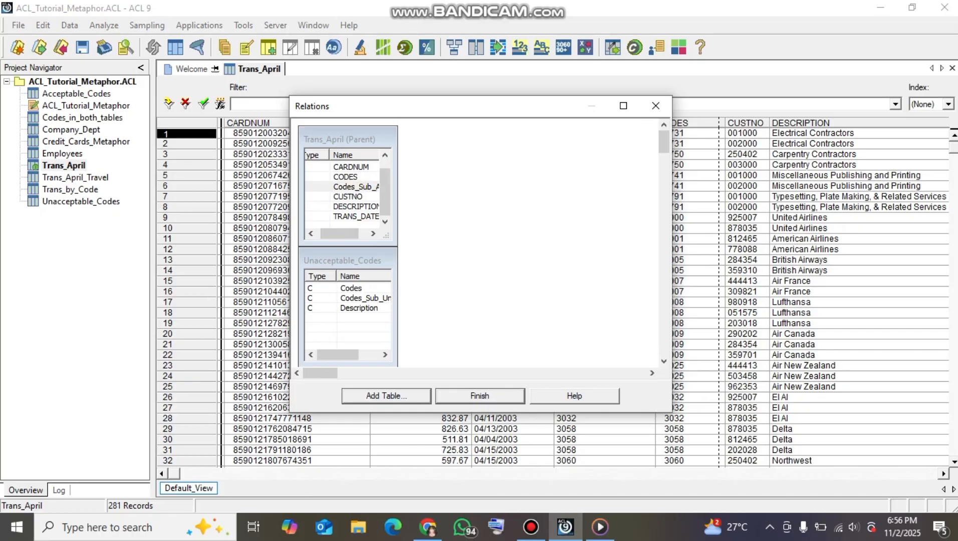
left_click_drag(337, 354, 347, 354)
left_click_drag(397, 205, 431, 205)
left_click_drag(397, 306, 444, 305)
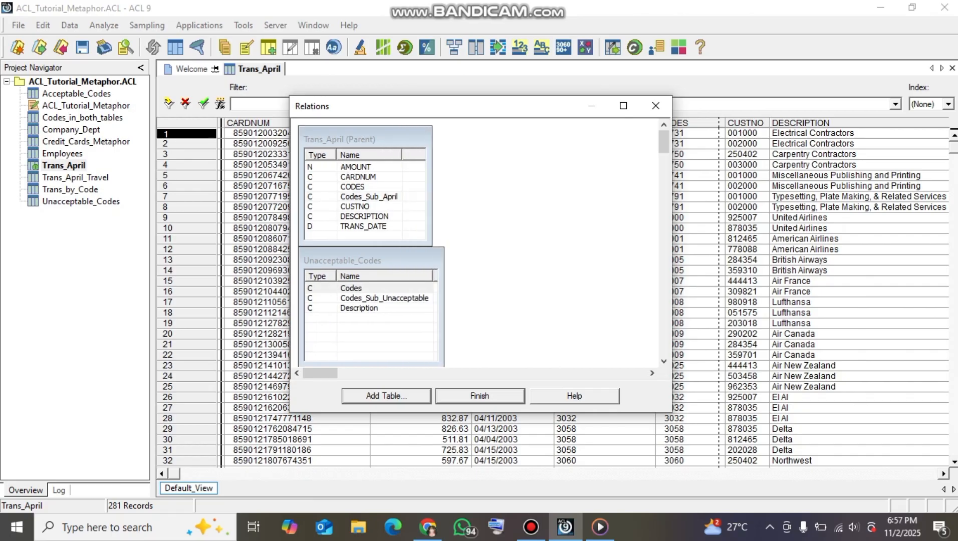
left_click_drag(431, 206, 440, 205)
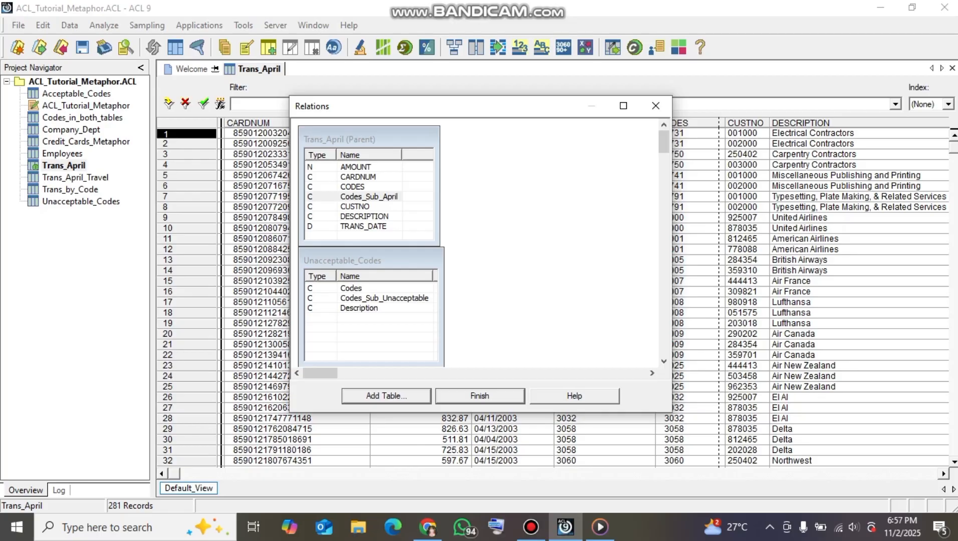
Relate Codes_Sub_April in Trans_April to Codes_Sub_Unacceptable in Unacceptable_Codes, and finish the relation
left_click_drag(369, 197, 375, 298)
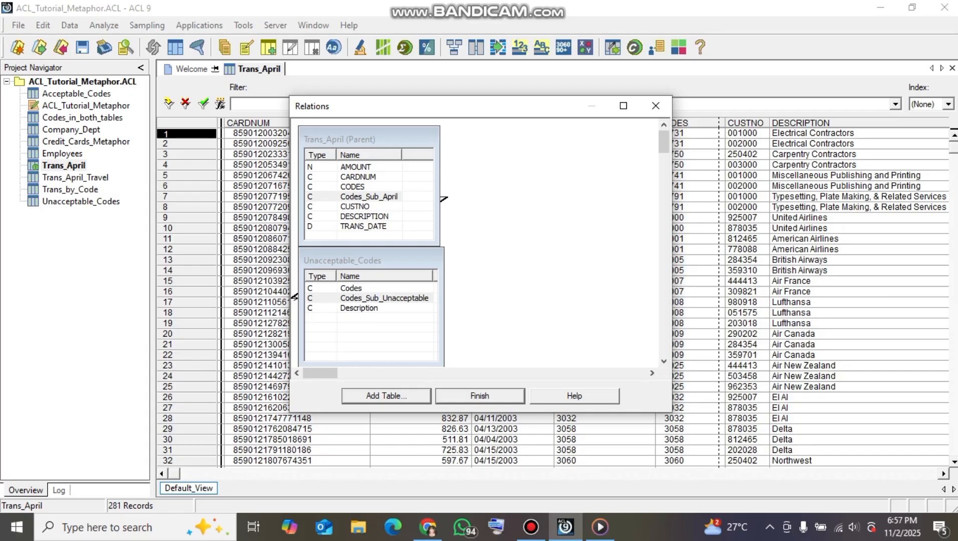
right_click(443, 198)
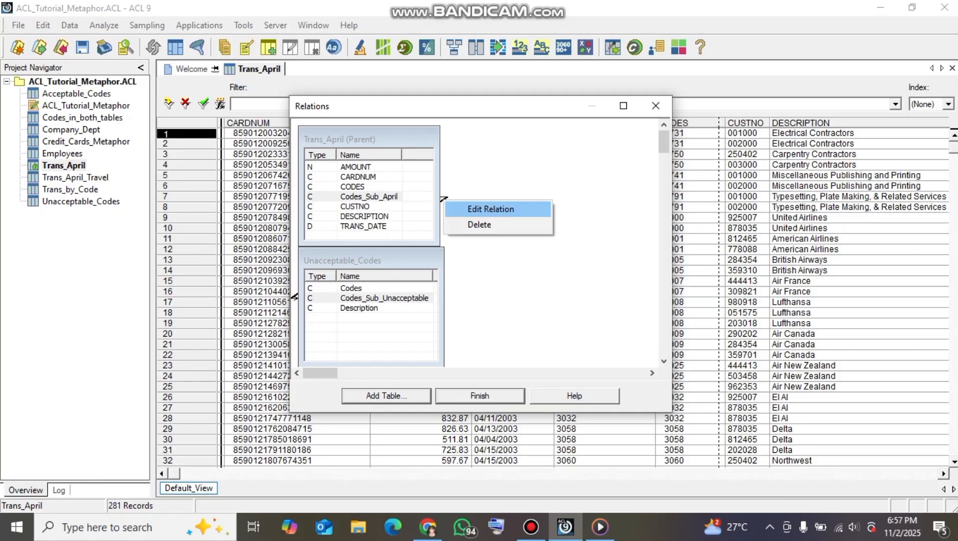
key("Escape")
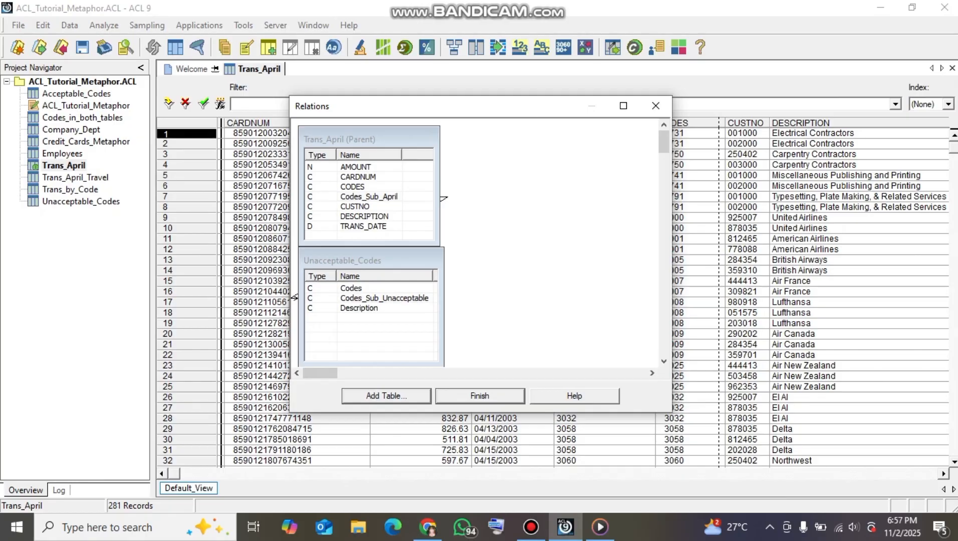
left_click(479, 395)
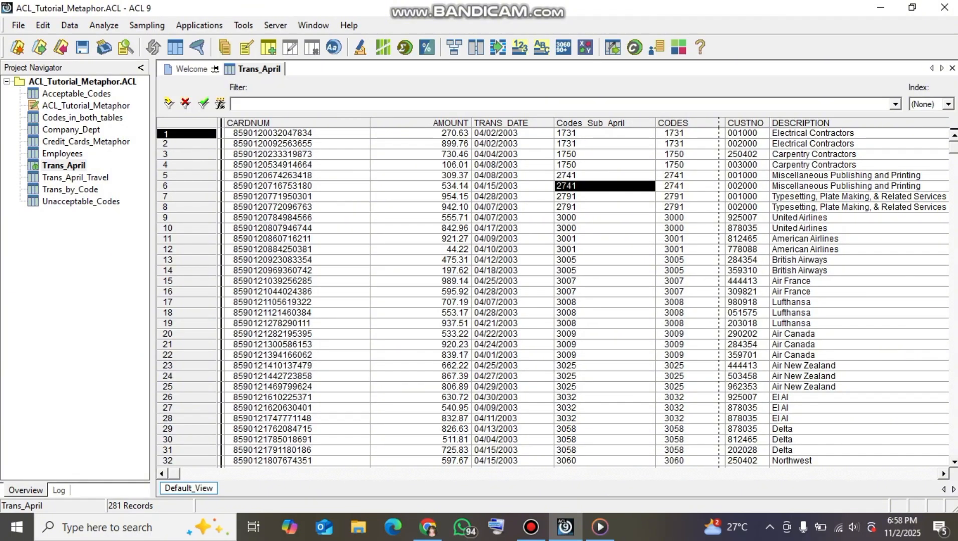
Add the Codes_Sub_Unacceptable field from the Unacceptable_Codes table to the Trans_April view, in front of the Codes_Sub_April column
left_click(604, 123)
right_click(623, 123)
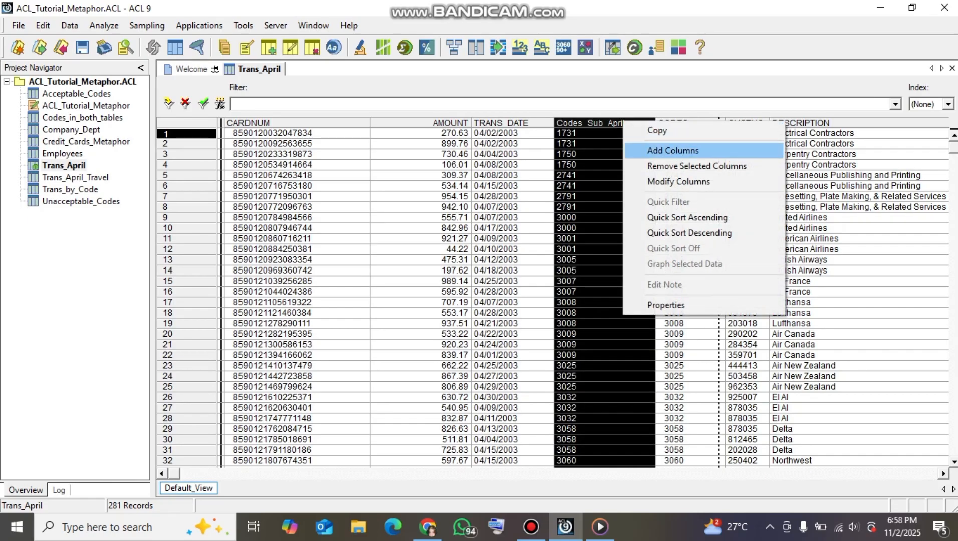
left_click(673, 150)
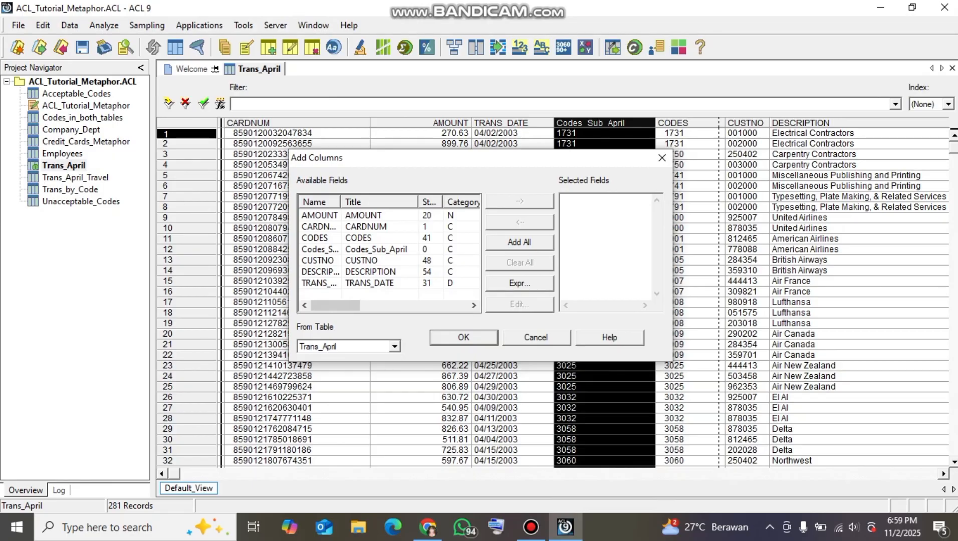
left_click(395, 346)
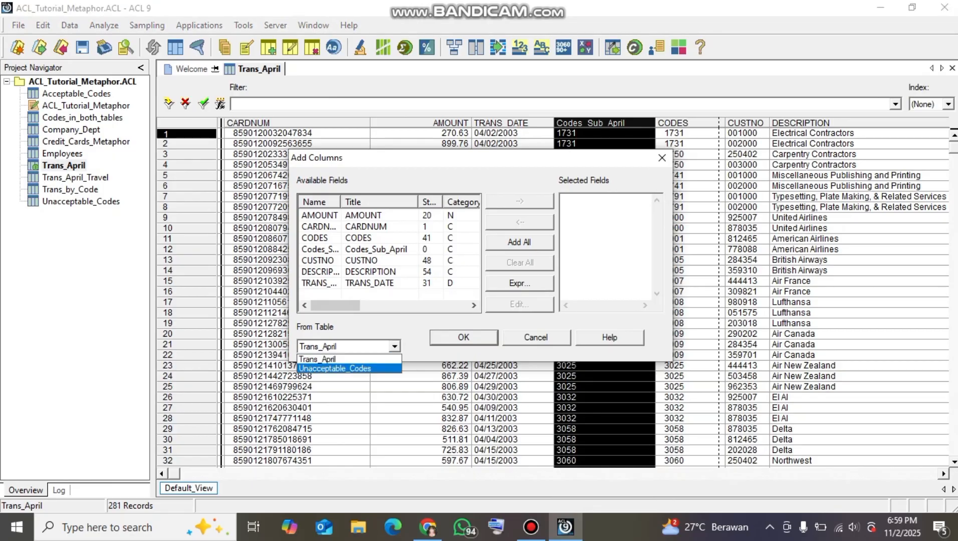
left_click(335, 369)
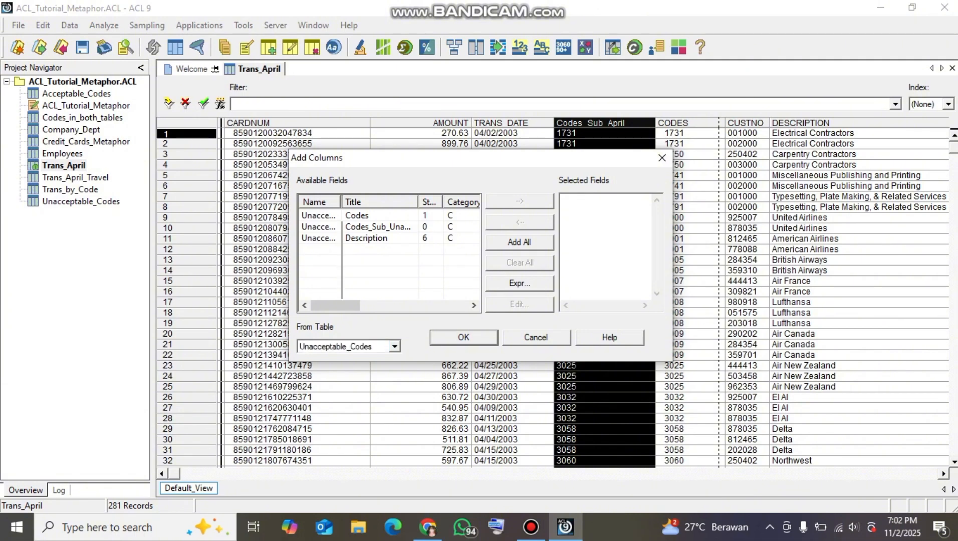
left_click_drag(341, 201, 456, 215)
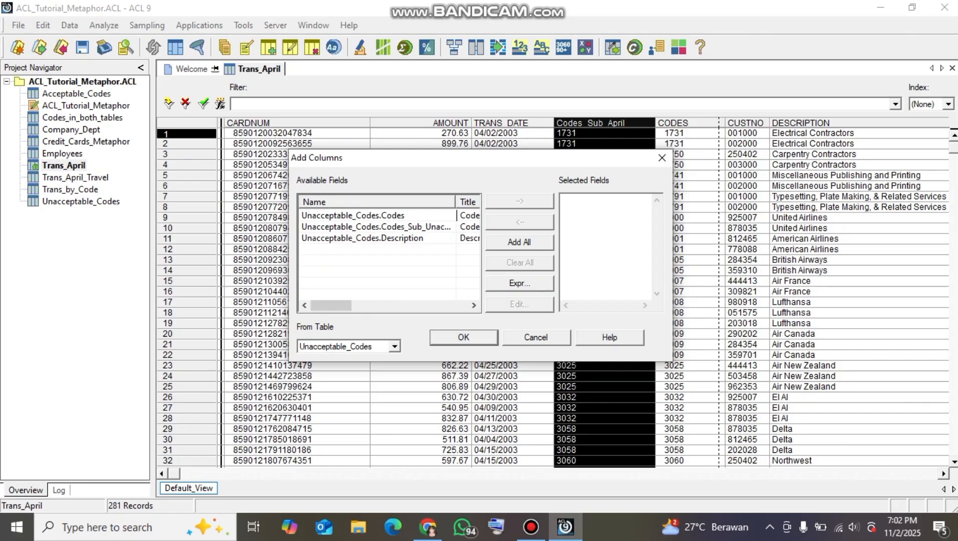
left_click_drag(457, 215, 476, 215)
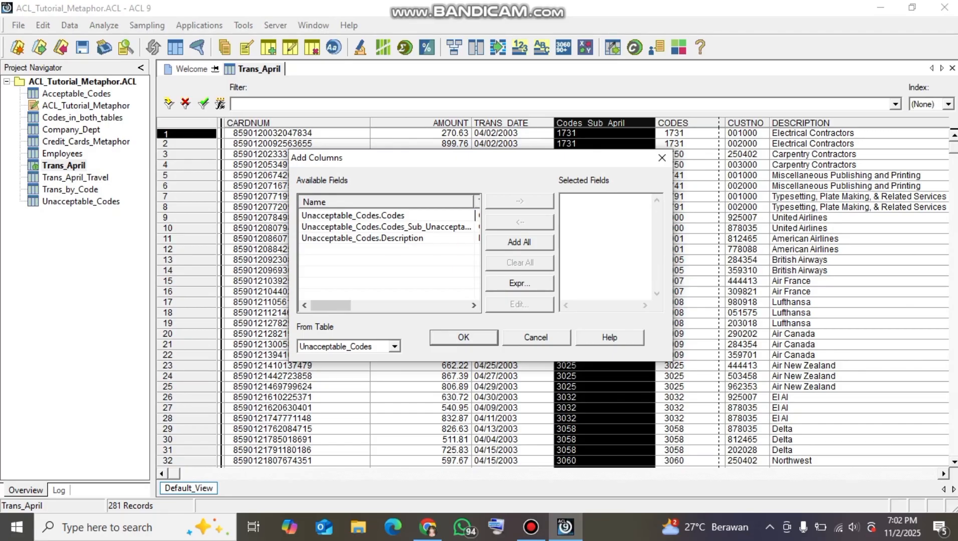
double_click(386, 226)
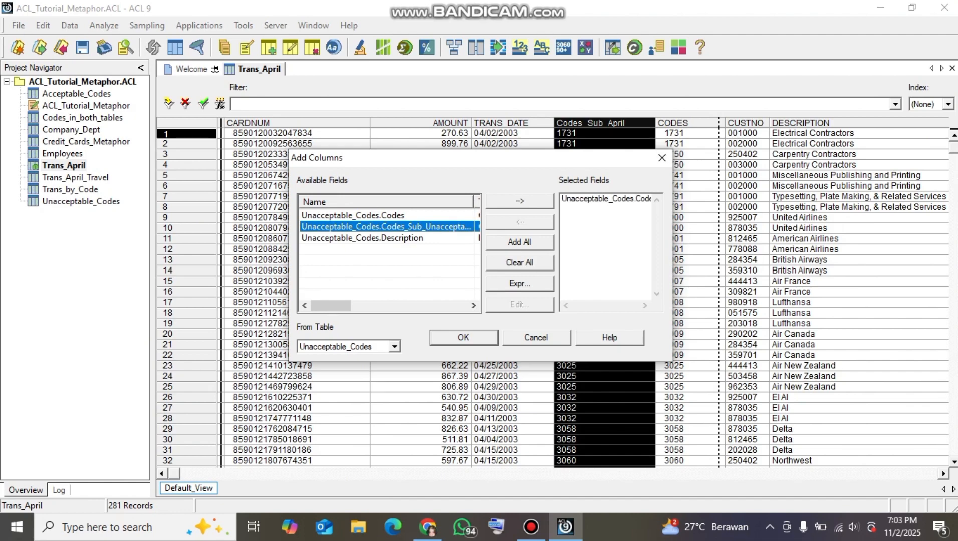
key("Return")
Examine the first rows of the Codes_Sub_Unacceptable column in the Trans_April view
left_click(626, 154)
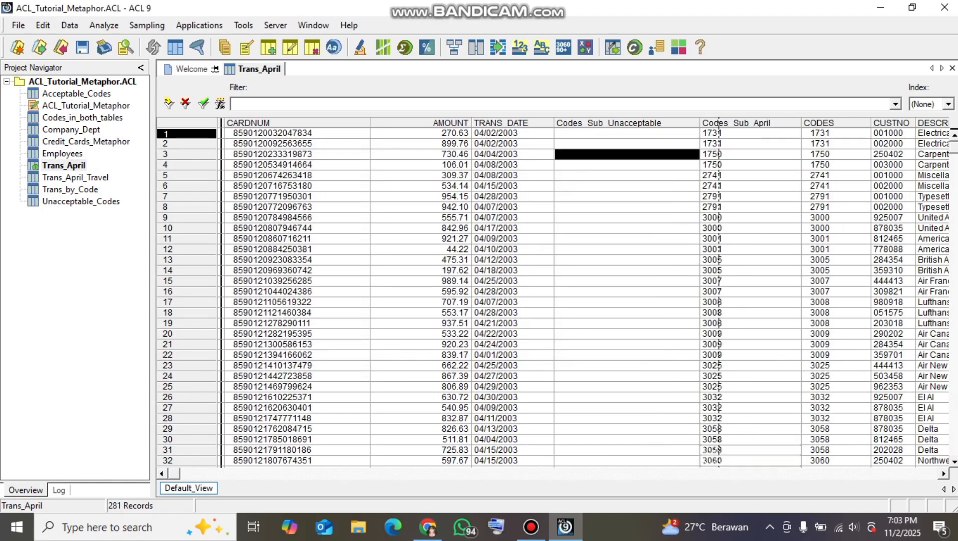
left_click(626, 144)
left_click(626, 134)
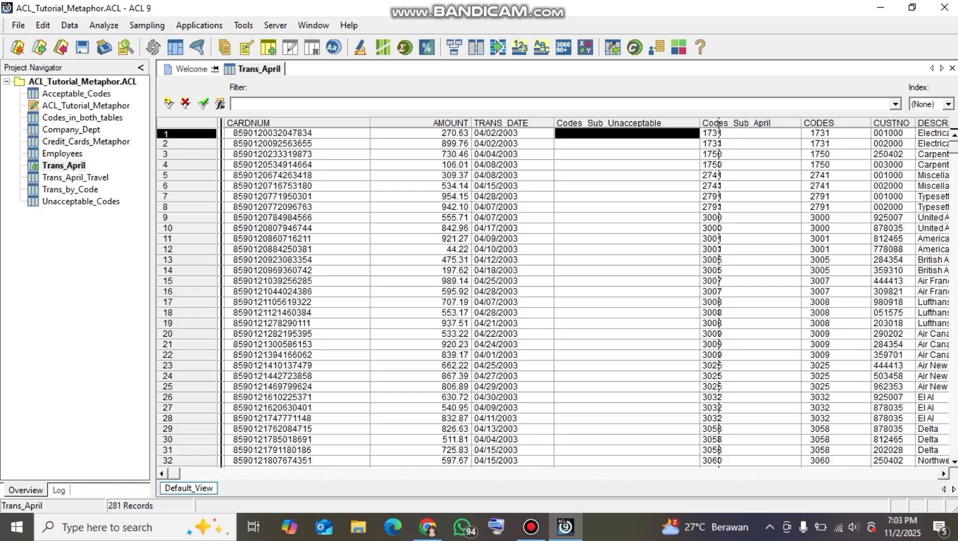
left_click(626, 218)
left_click(626, 165)
left_click(626, 134)
left_click(626, 197)
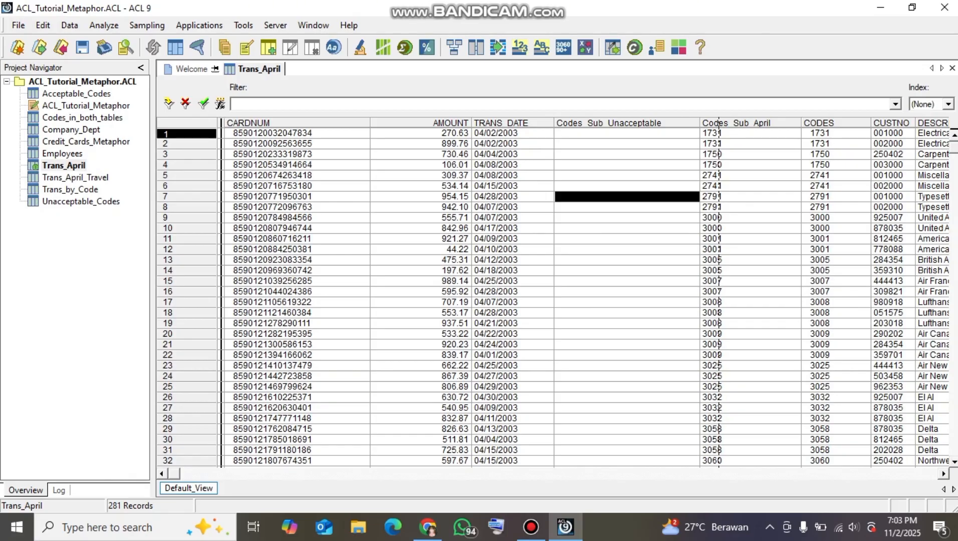
left_click(626, 154)
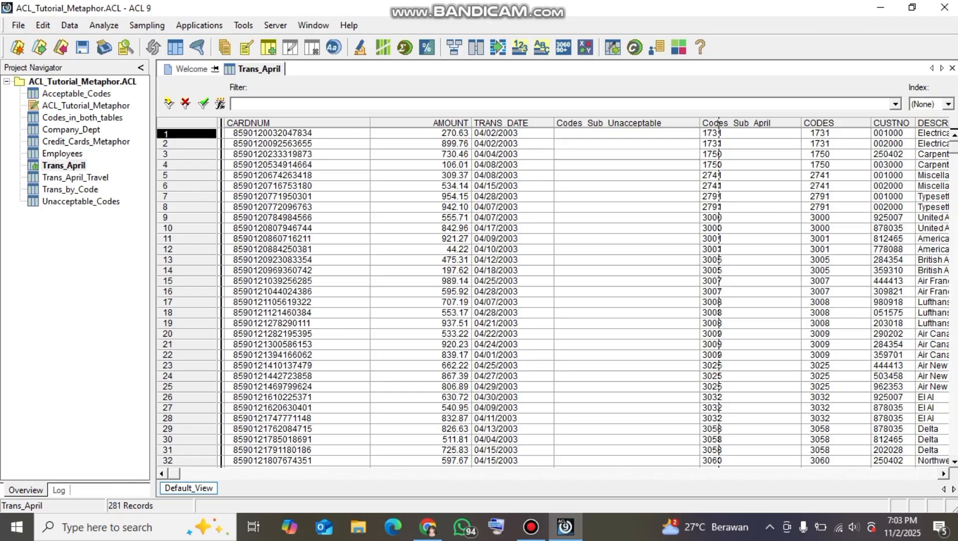
left_click(626, 133)
left_click(627, 154)
Quick-filter Trans_April to records whose Codes_Sub_Unacceptable value is not equal to blank
left_click(626, 133)
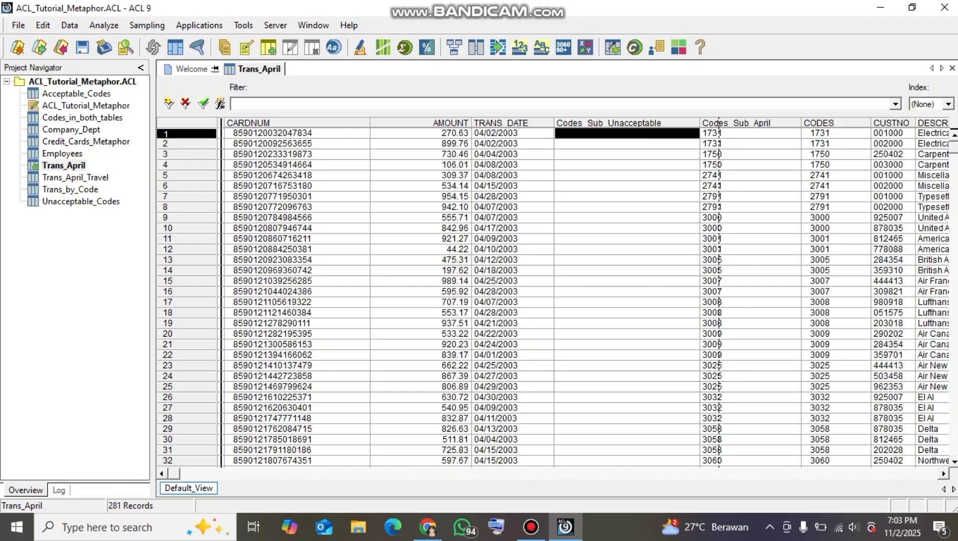
right_click(627, 133)
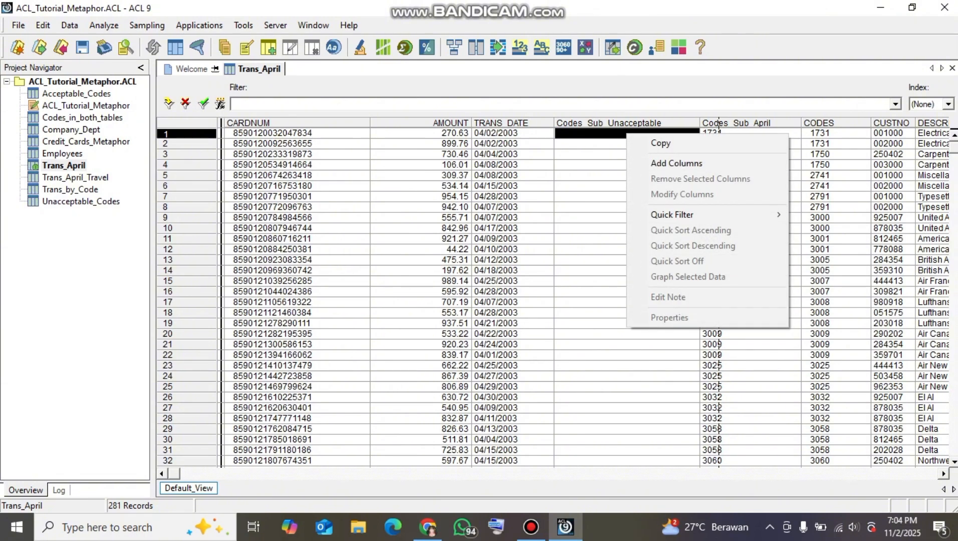
mouse_move(671, 214)
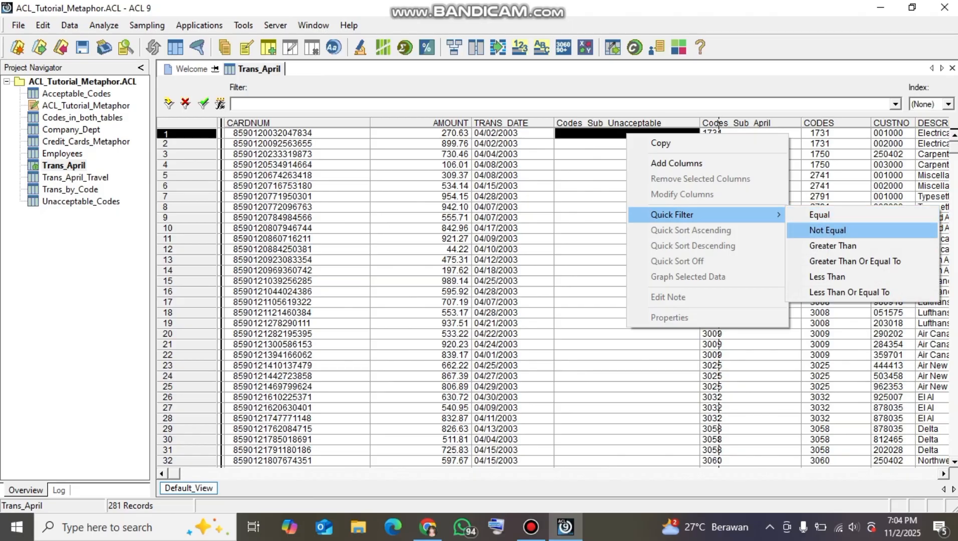
key("Return")
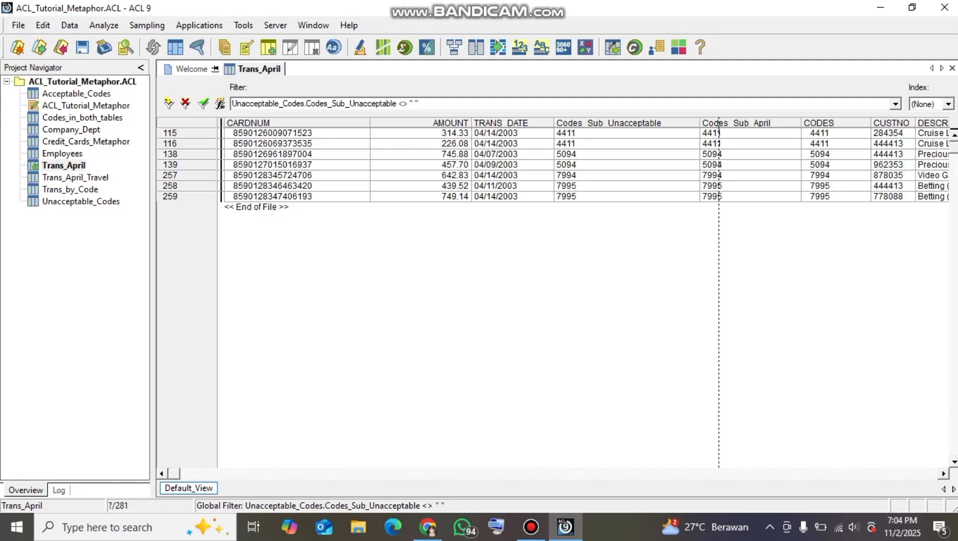
Remove the Codes_Sub_April column from the filtered Trans_April view
left_click(719, 126)
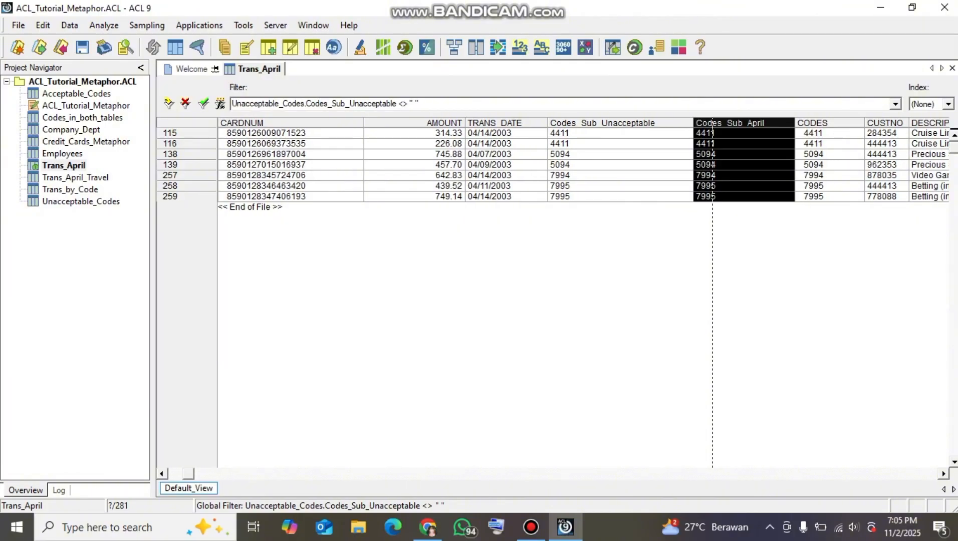
key("Right")
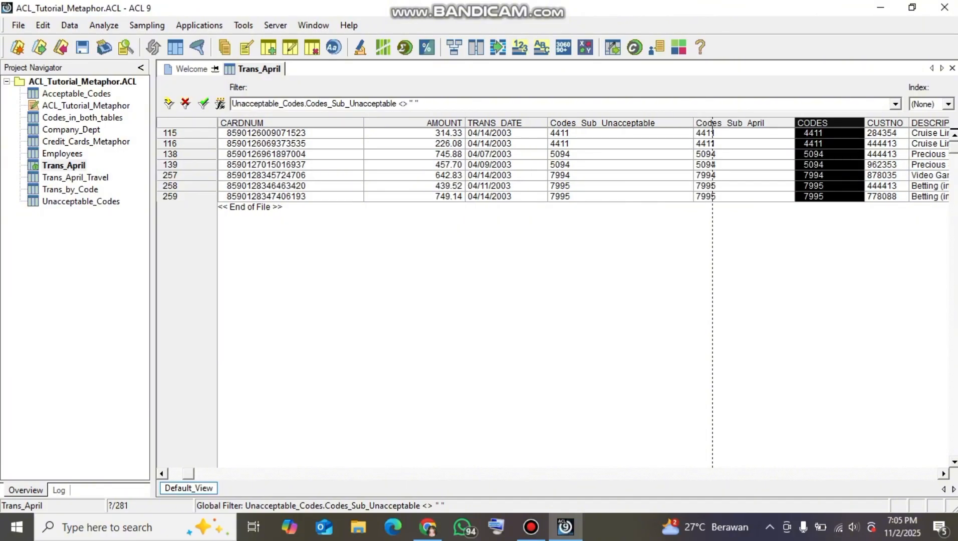
key("Left")
key("Right")
key("Left")
key("shift+F10")
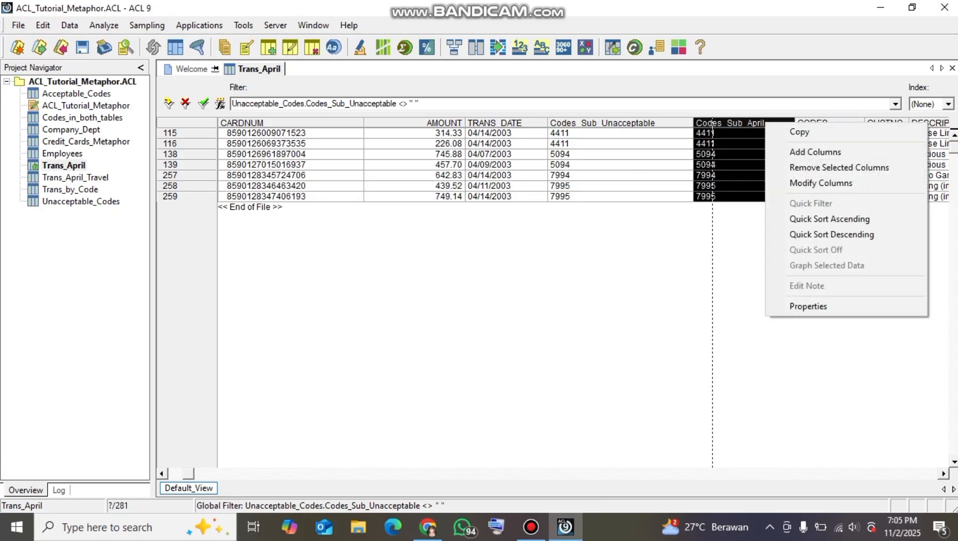
key("Down")
key("Down")
key("Down")
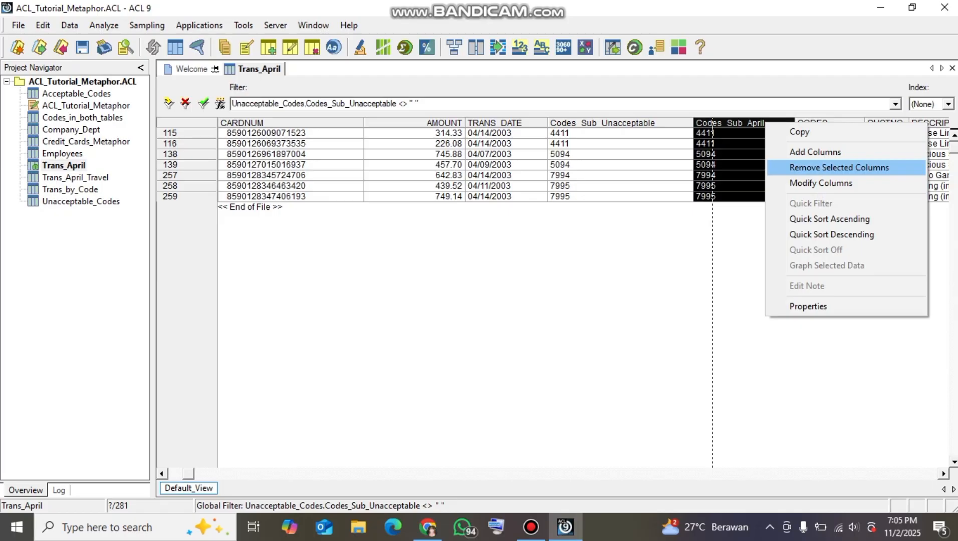
key("Return")
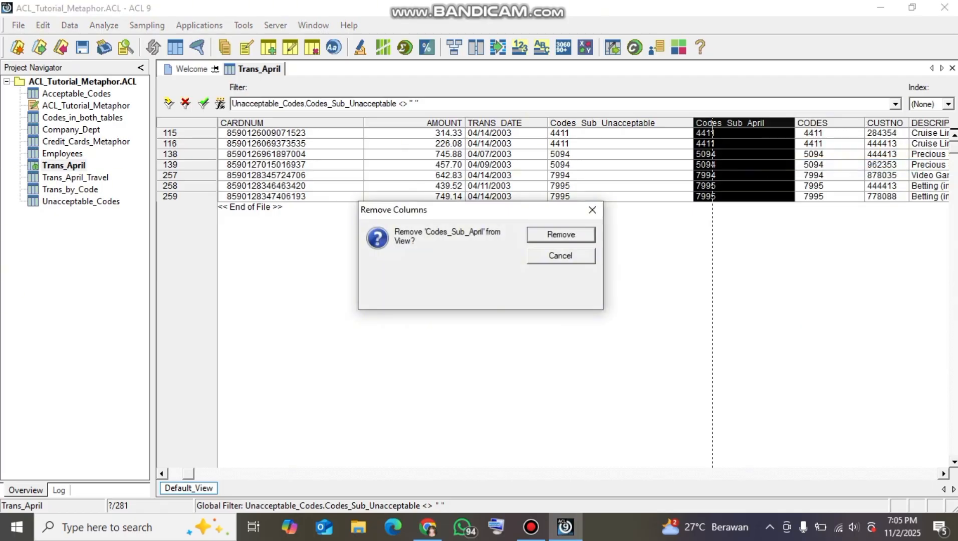
key("Return")
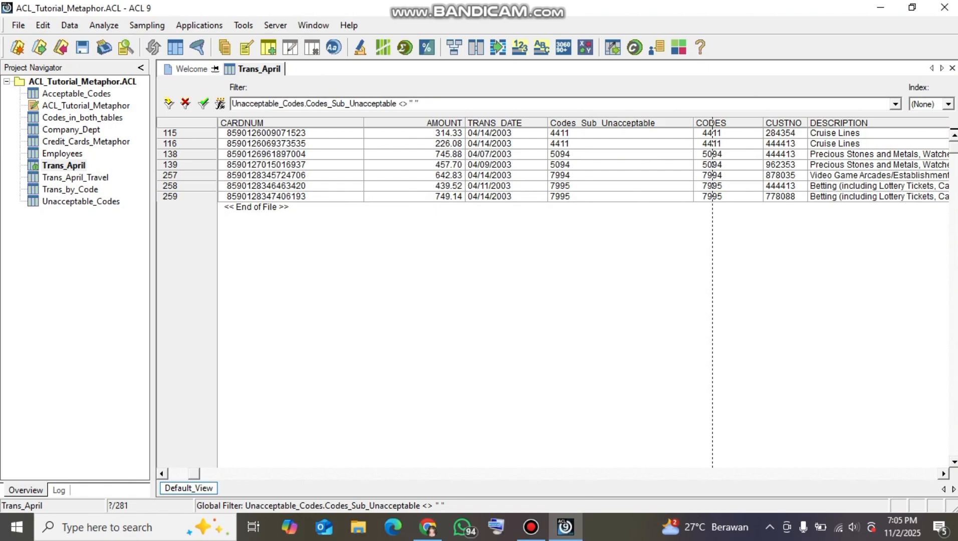
Remove the CODES column from the filtered Trans_April view
left_click(729, 123)
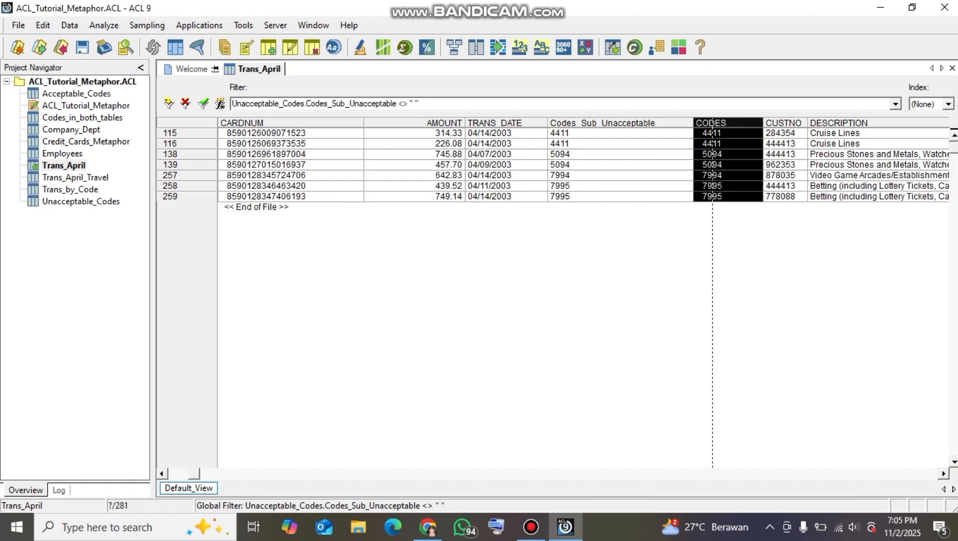
right_click(732, 125)
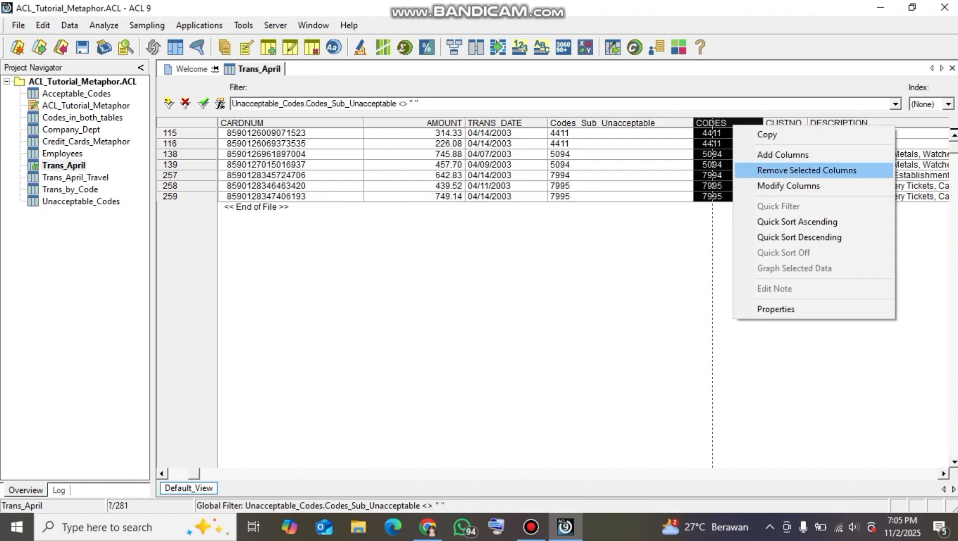
left_click(807, 170)
key("Return")
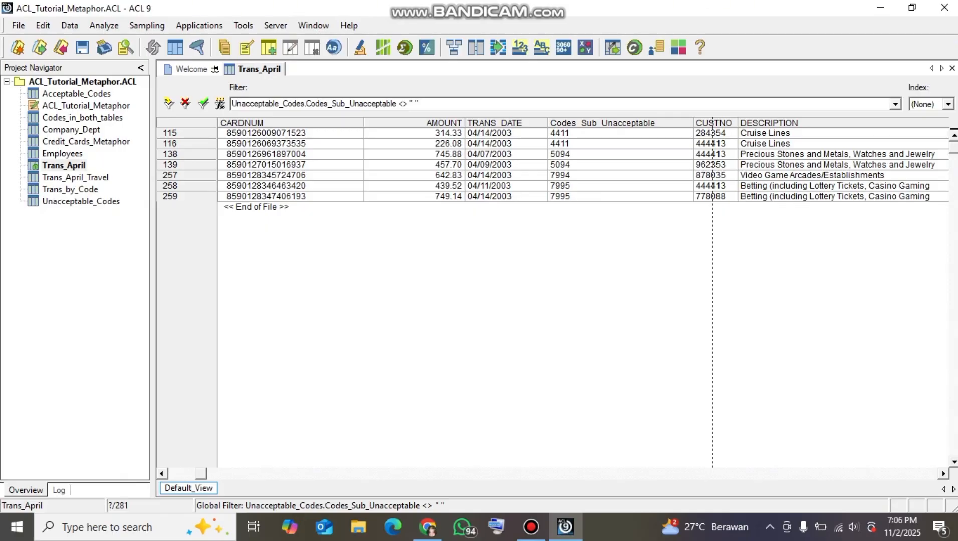
Count the records in the filtered Trans_April table without an additional condition
left_click(103, 25)
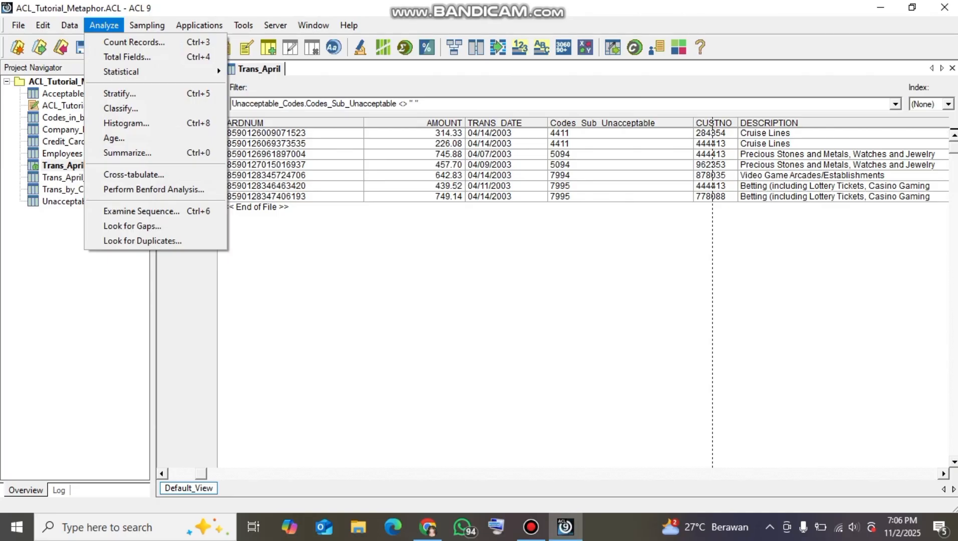
left_click(135, 42)
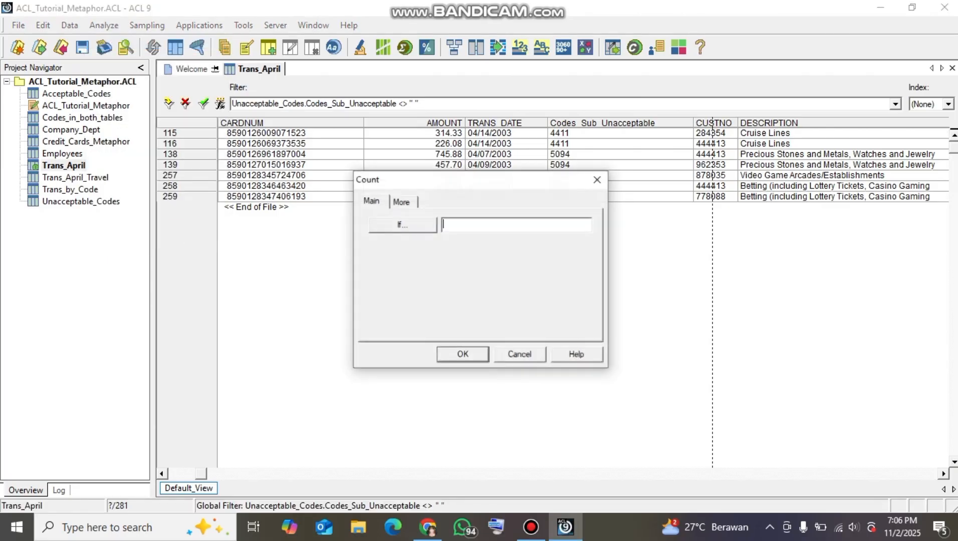
key("Return")
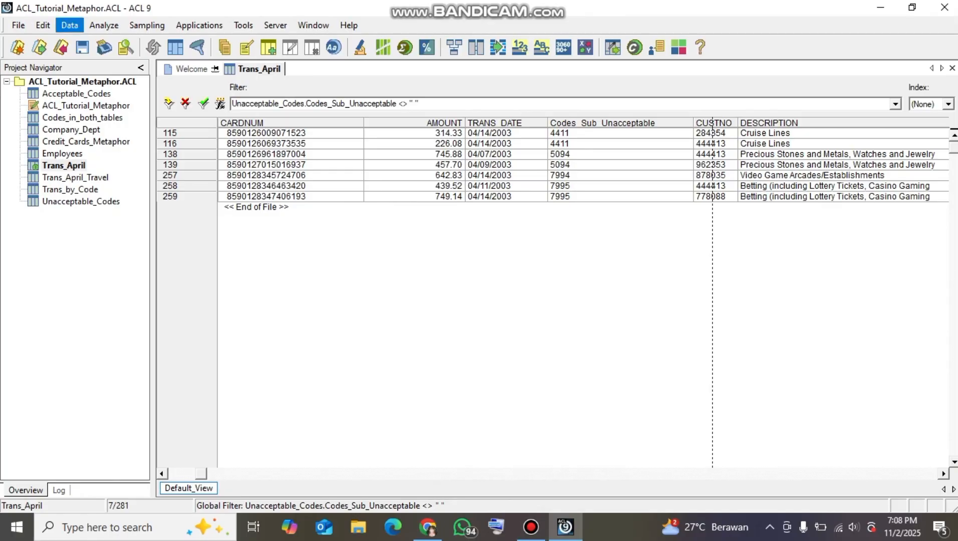
Extract the filtered records as whole records to a new table named Trans_April_Unacceptable, saving the changes to Trans_April
left_click(70, 25)
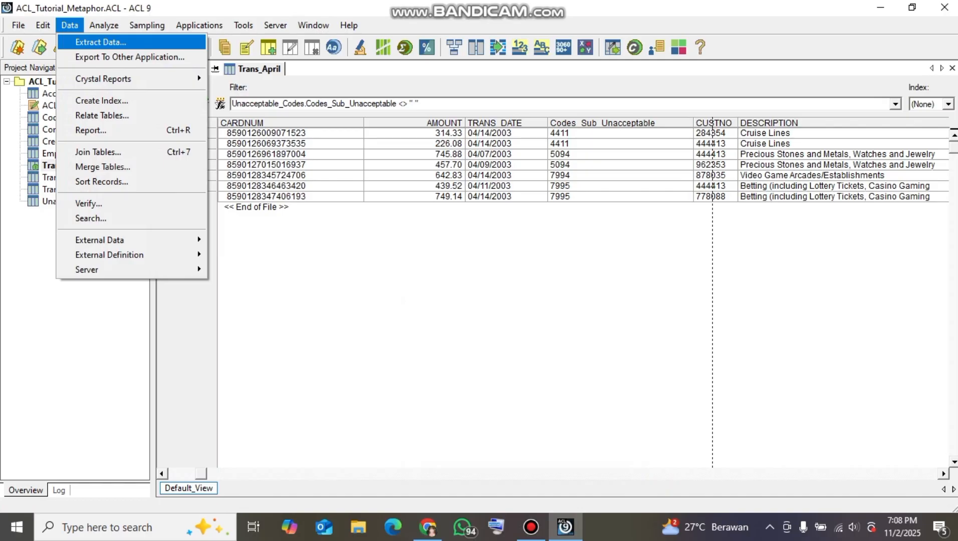
left_click(100, 42)
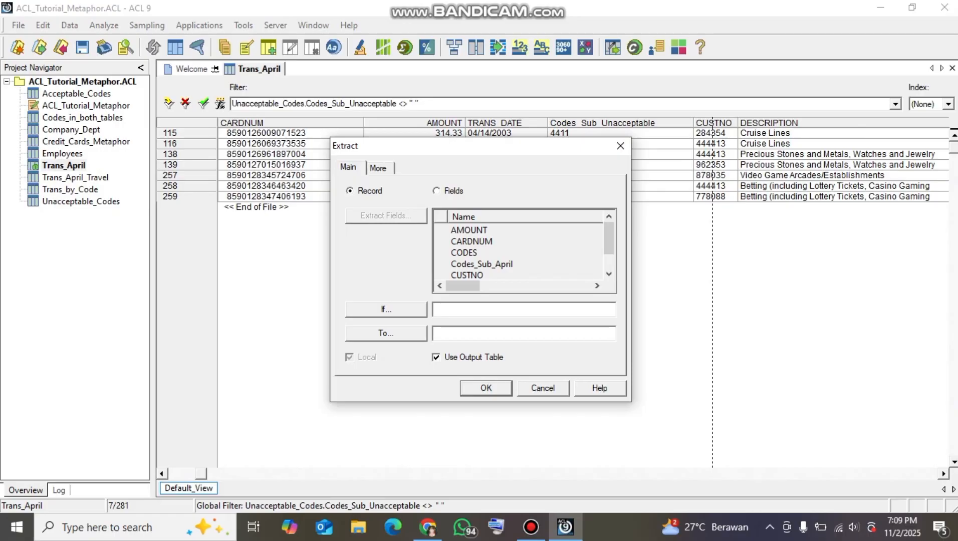
type("Trans_April_Unacceptabl")
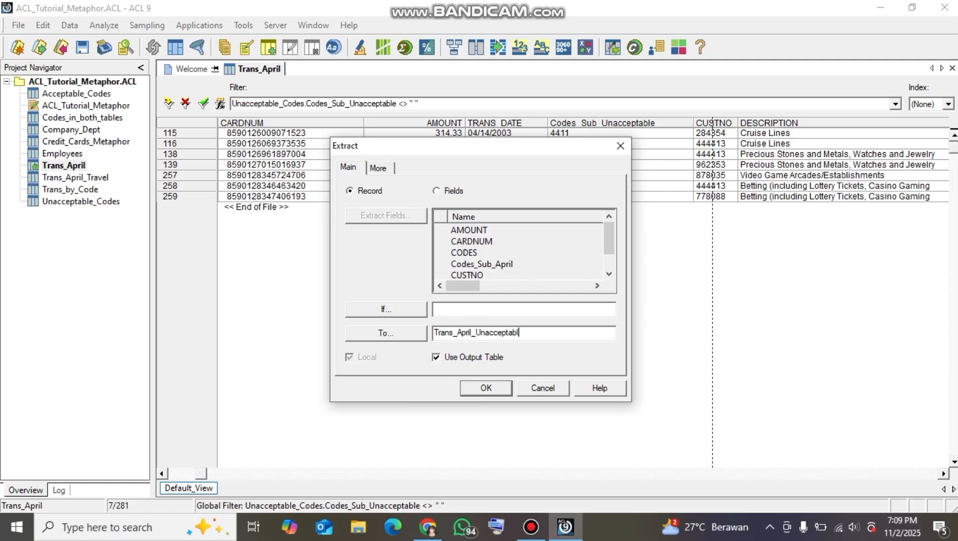
type("e")
key("Return")
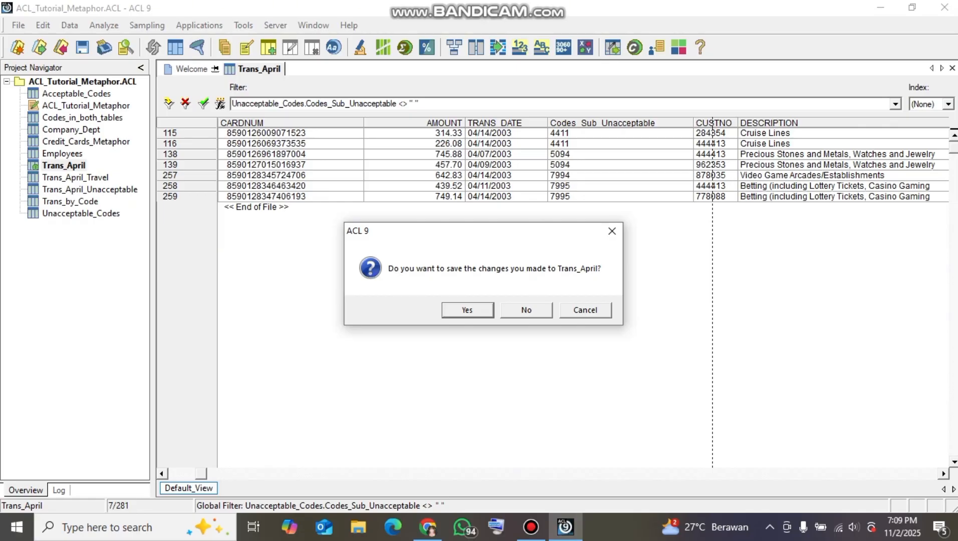
left_click(467, 309)
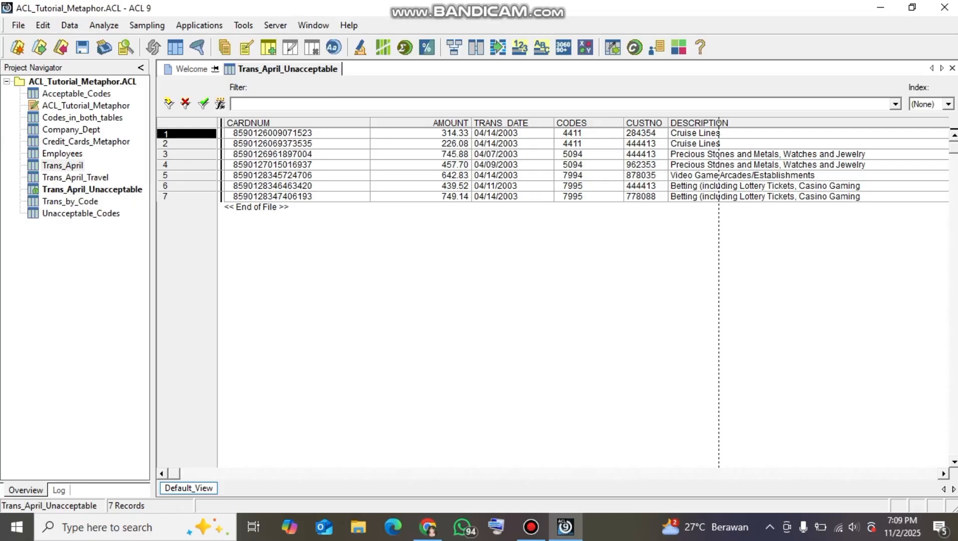
Narrow the AMOUNT, TRANS_DATE and CODES columns in the Trans_April_Unacceptable view to fit their contents
left_click_drag(471, 123, 419, 123)
left_click(438, 123)
left_click(431, 260)
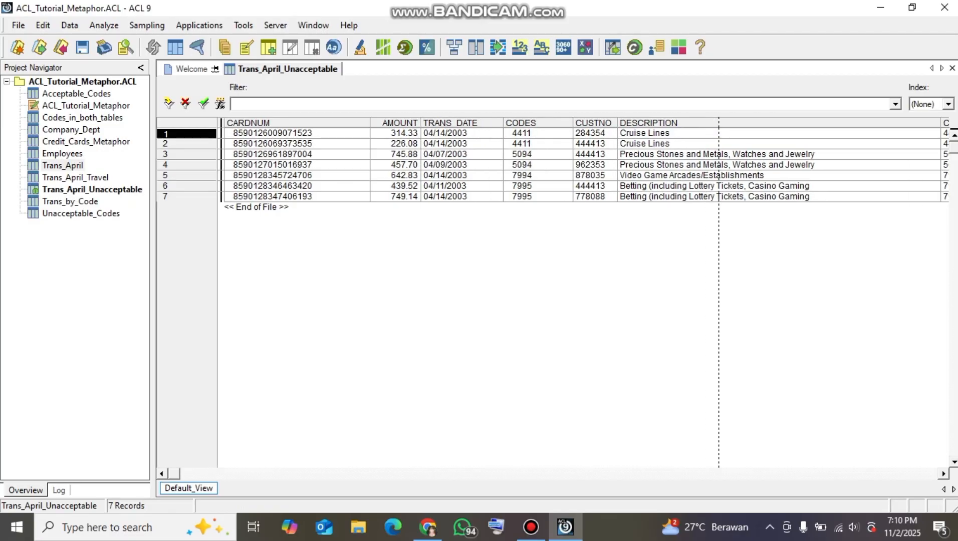
left_click_drag(503, 122, 484, 123)
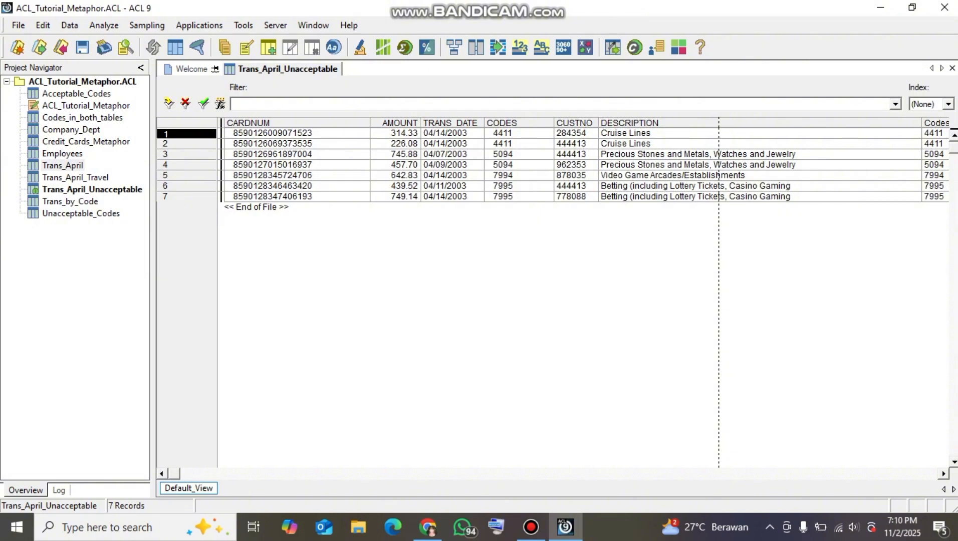
left_click_drag(554, 122, 528, 122)
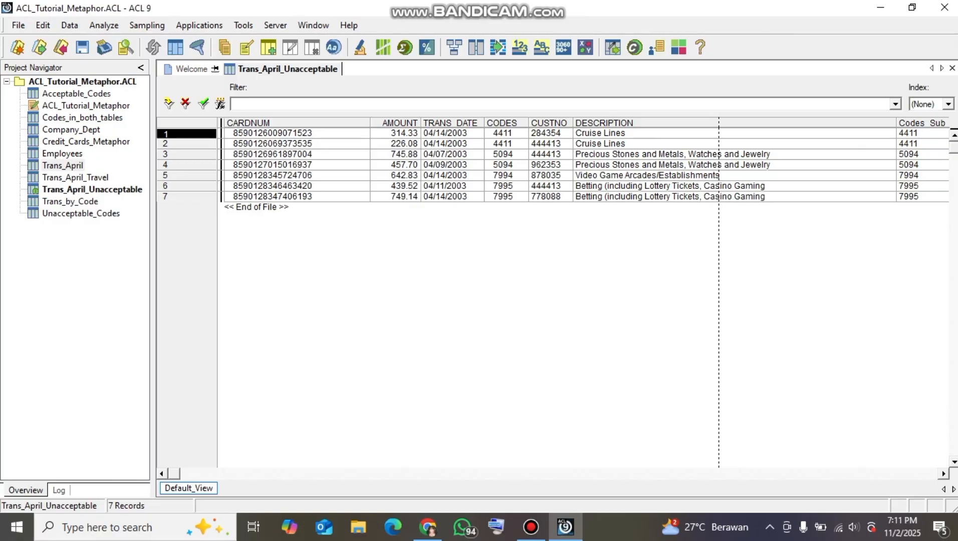
Narrow the DESCRIPTION column to fit its contents and review the amounts and transaction dates in the Trans_April_Unacceptable records
left_click_drag(896, 122, 782, 123)
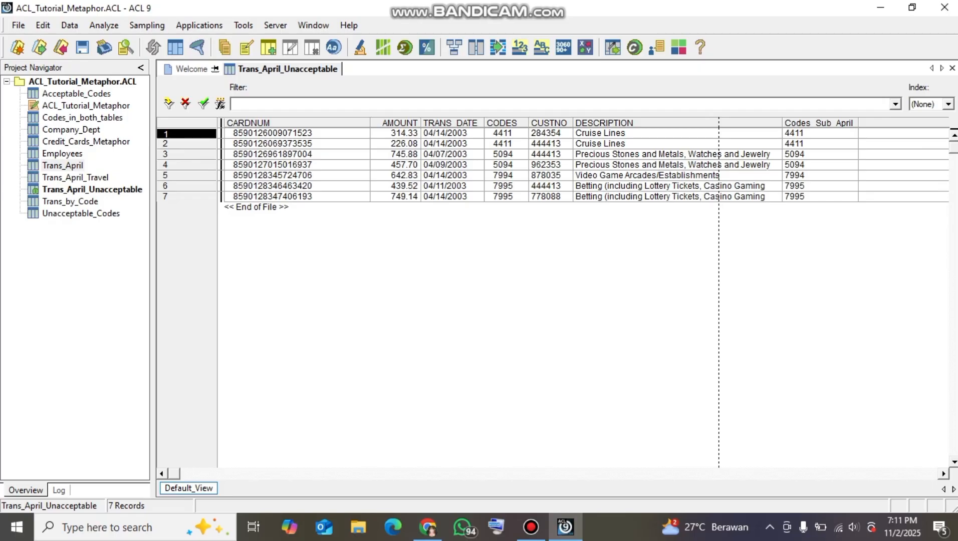
left_click(395, 176)
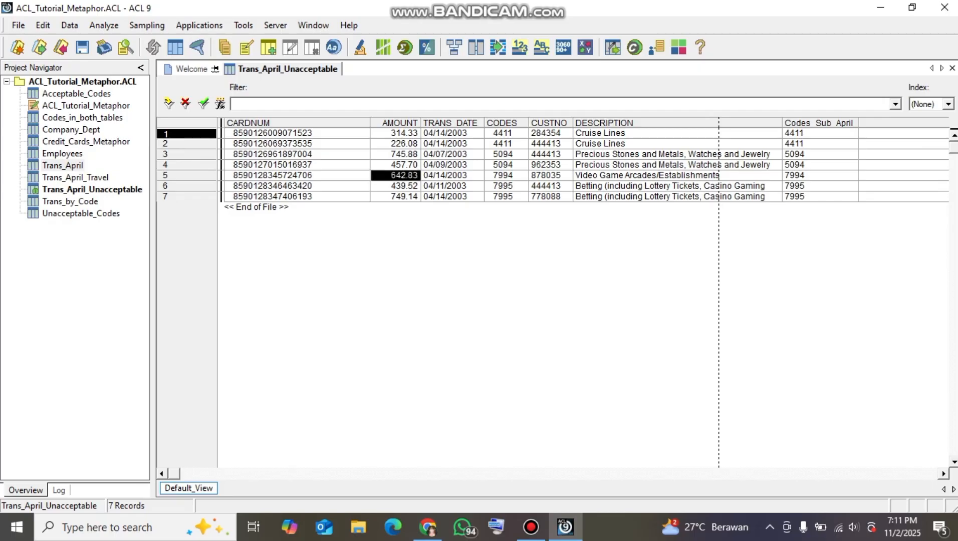
left_click(452, 175)
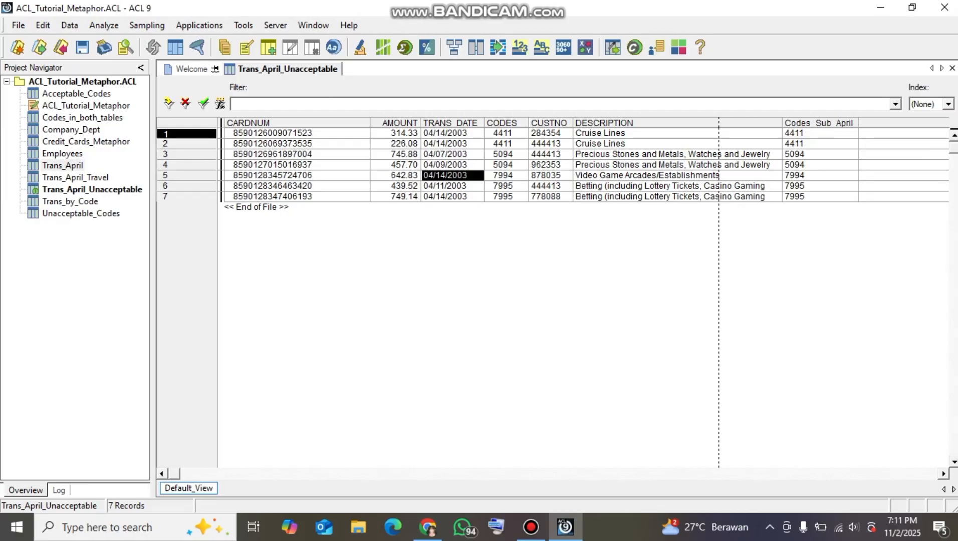
left_click(452, 197)
left_click(453, 144)
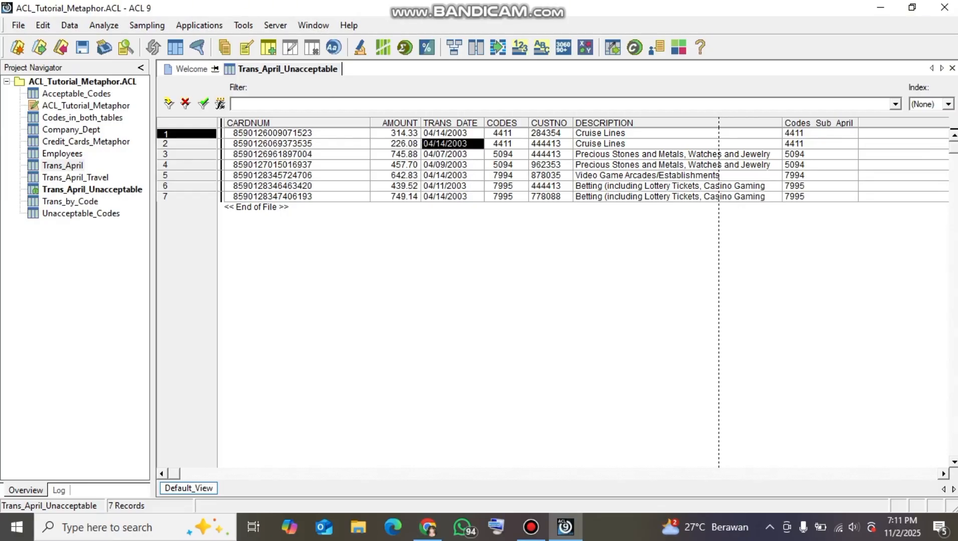
left_click(453, 133)
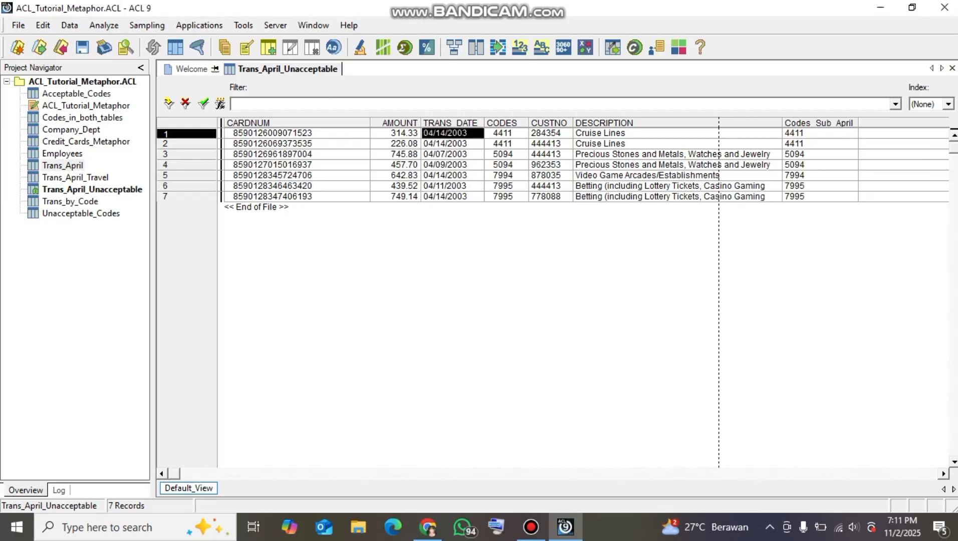
Close the Trans_April_Unacceptable table, saving the changes made to its view
key("ctrl+s")
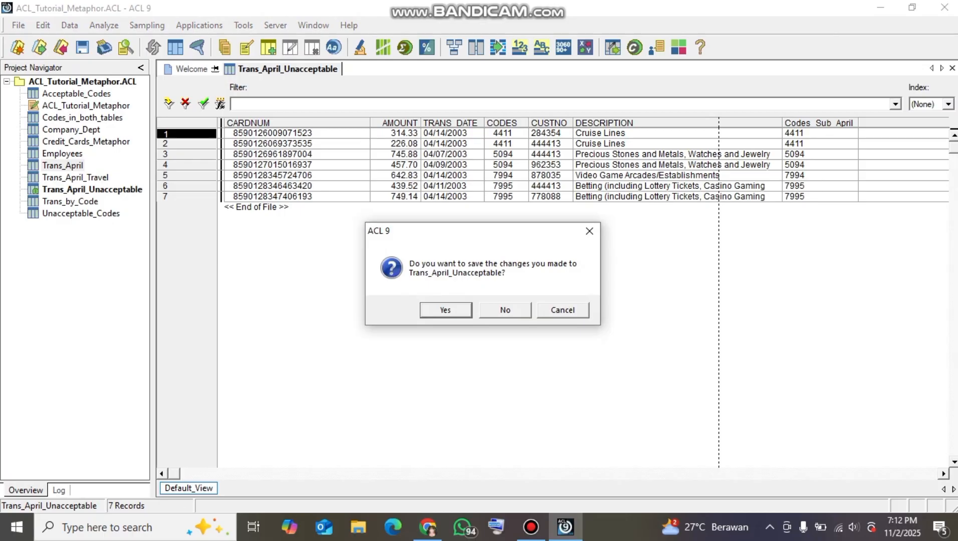
key("Return")
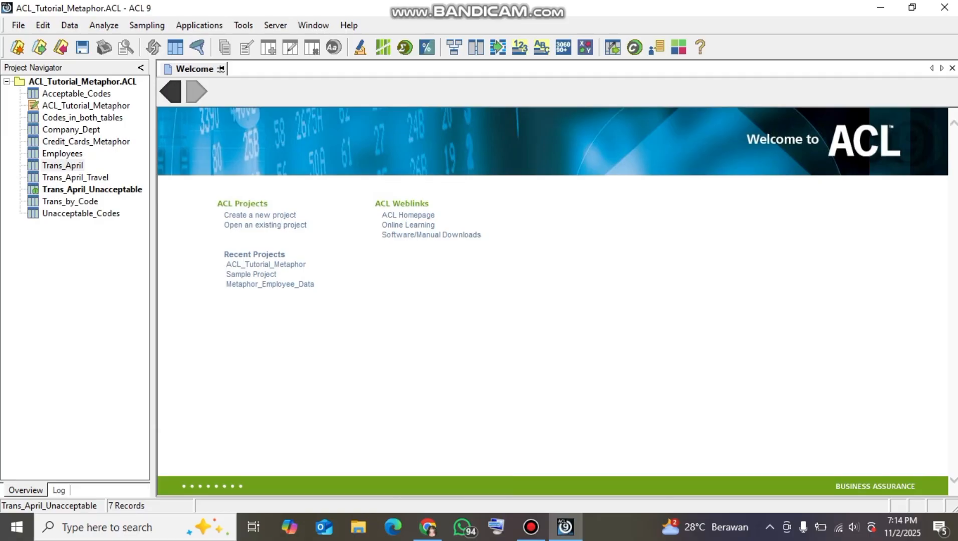
Open the Company_Dept table's layout and inspect the Dept_Code field's category, length and type
double_click(72, 130)
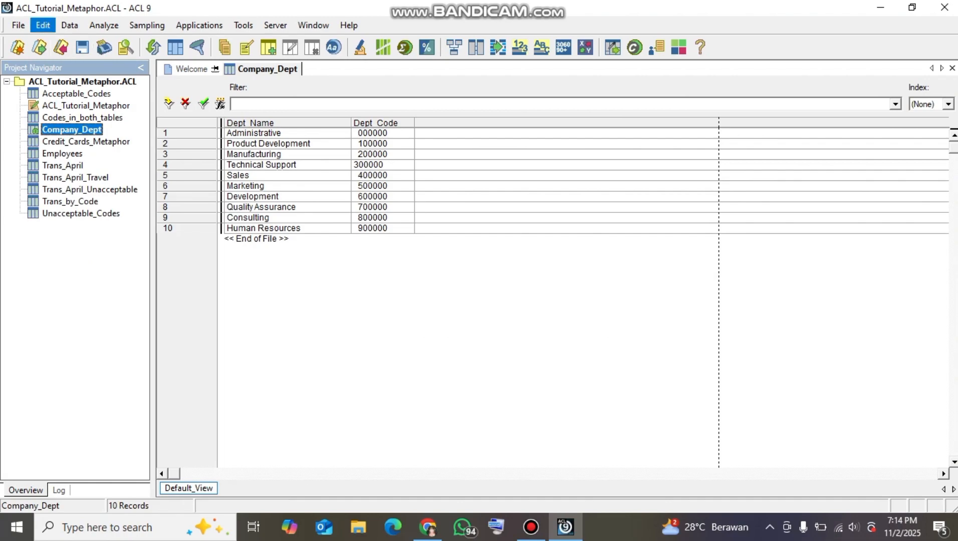
left_click(43, 25)
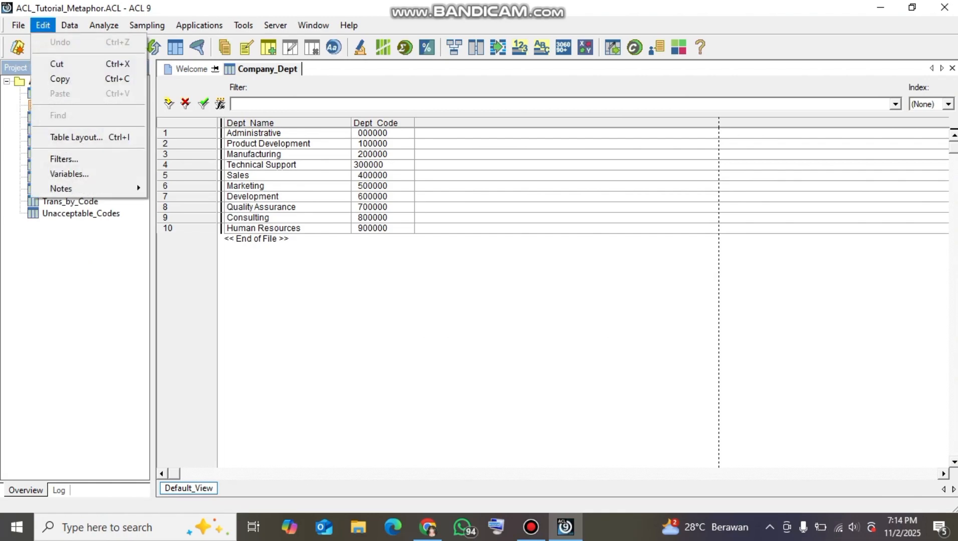
left_click(76, 137)
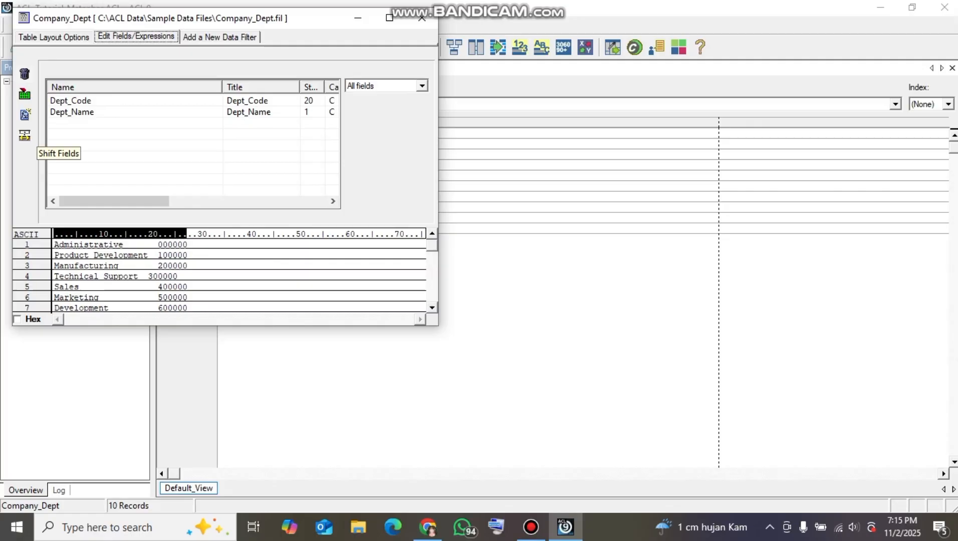
key("Tab")
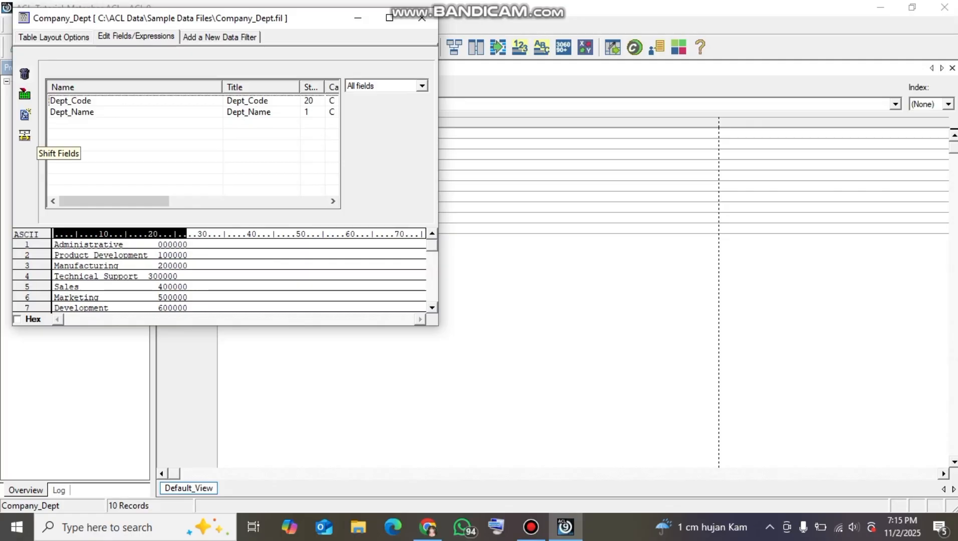
left_click(70, 100)
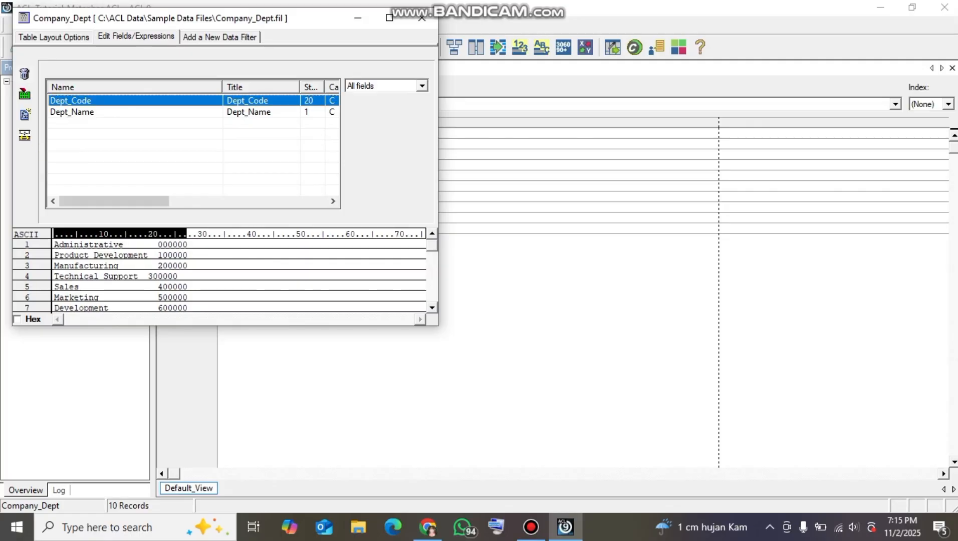
left_click_drag(114, 202, 218, 201)
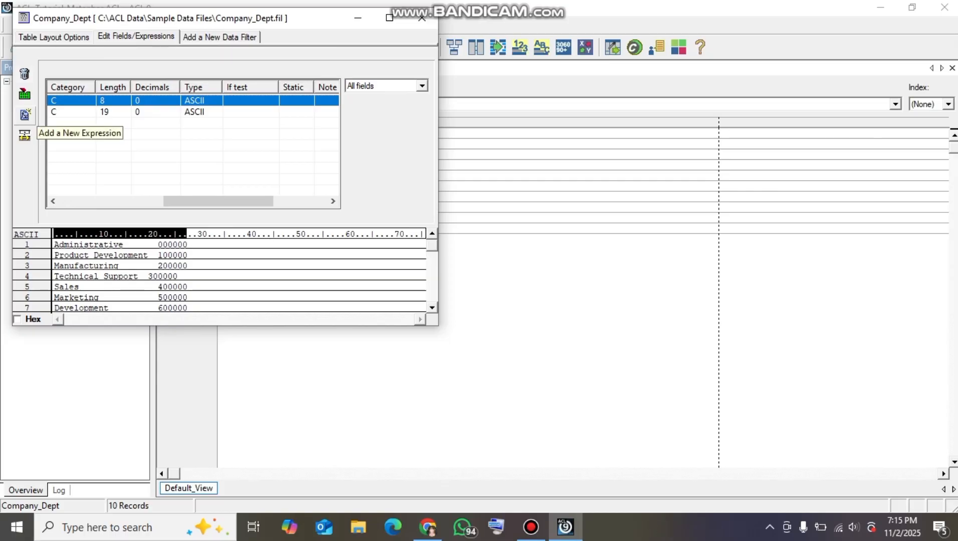
Start a new expression field named Dept_Code_1 in the Company_Dept table layout
left_click(24, 135)
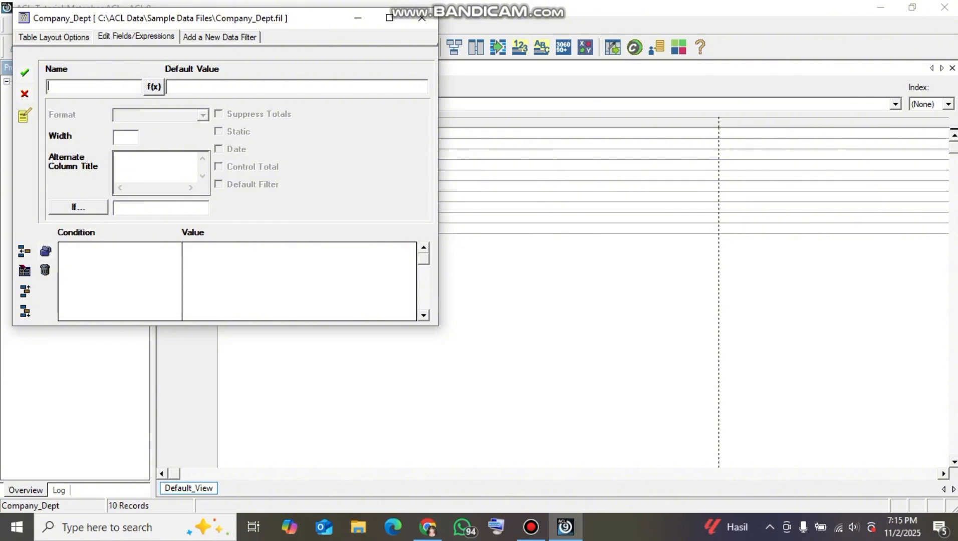
type("Dept_Code_1")
Insert the SUBSTR function with its parameters into the default value expression of Dept_Code_1
left_click(154, 86)
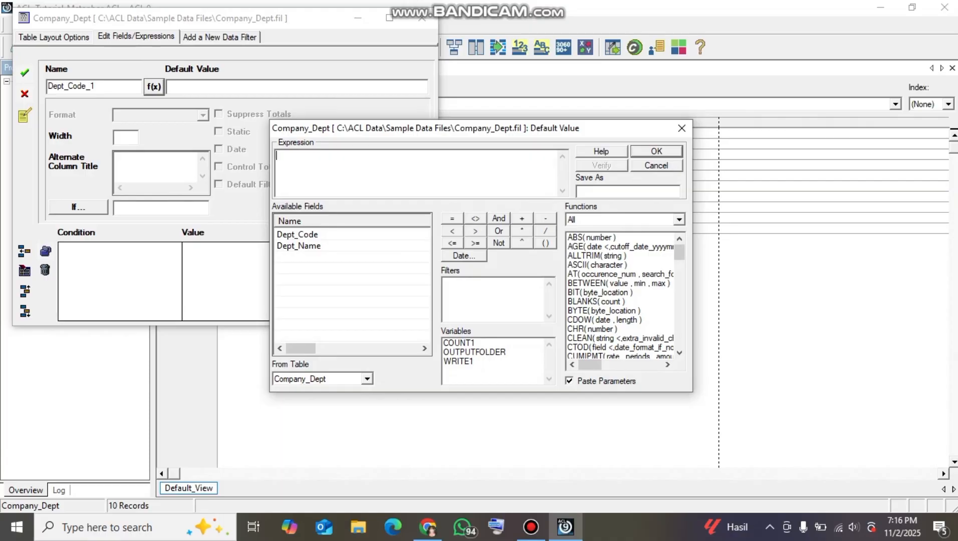
scroll(621, 295, "down", 15)
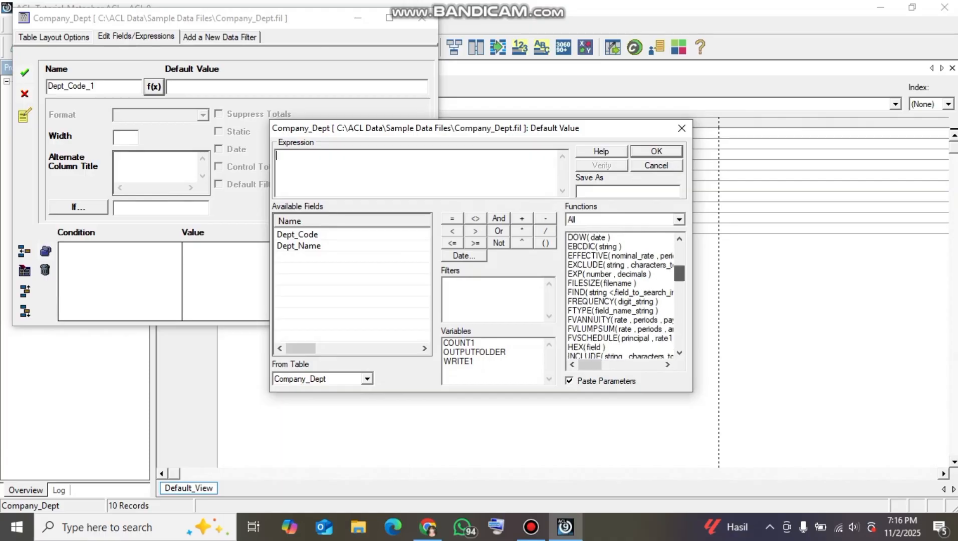
scroll(621, 295, "down", 1)
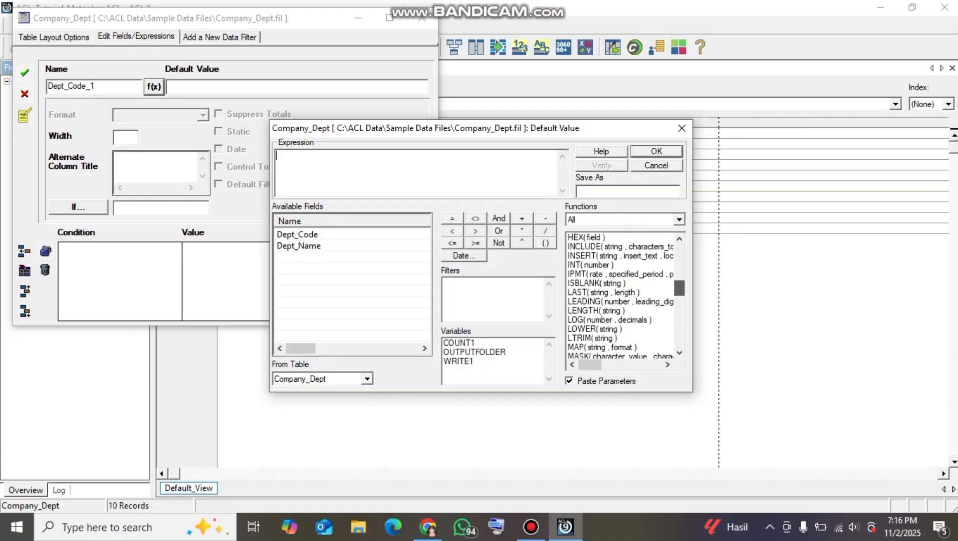
scroll(621, 295, "down", 20)
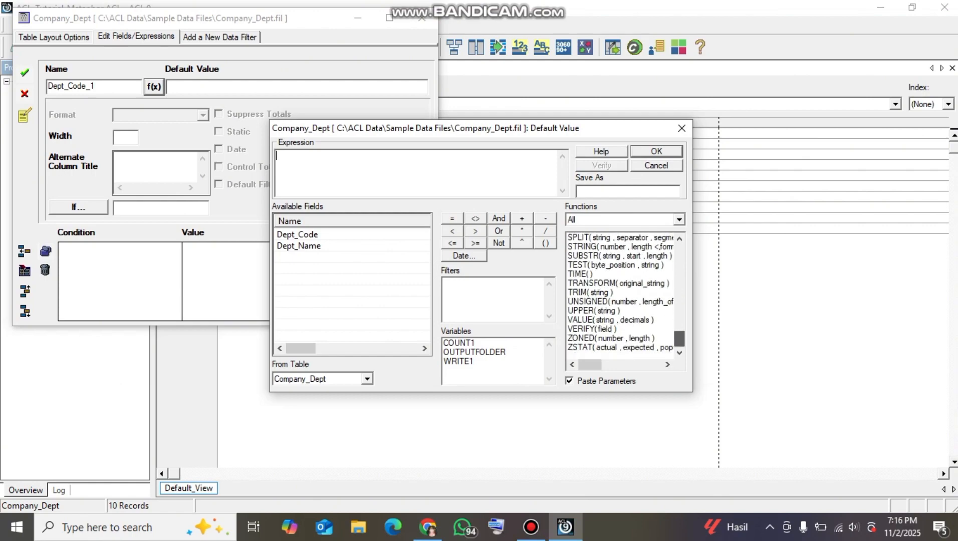
double_click(619, 319)
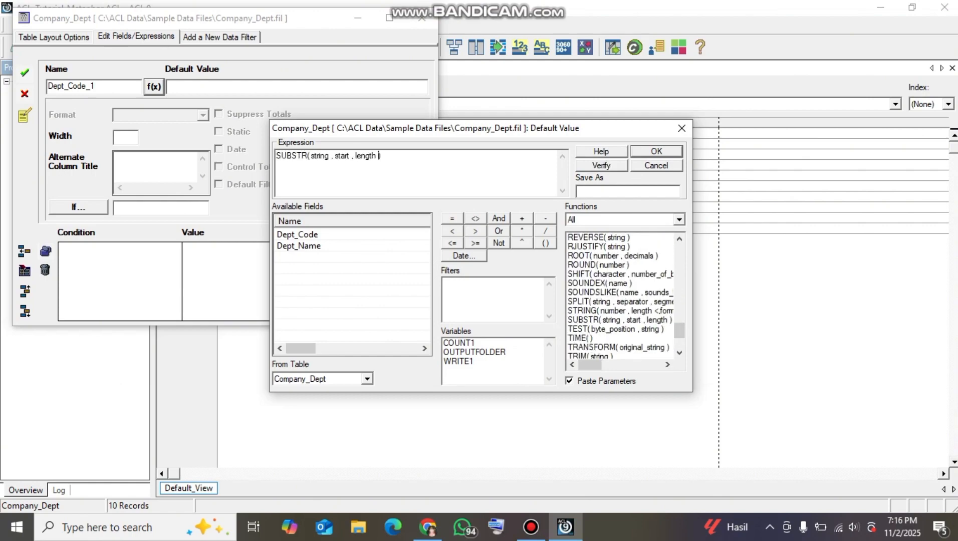
Replace the string argument of SUBSTR with ALLTRIM( Dept_Code )
left_click_drag(329, 156, 310, 156)
left_click_drag(679, 331, 679, 252)
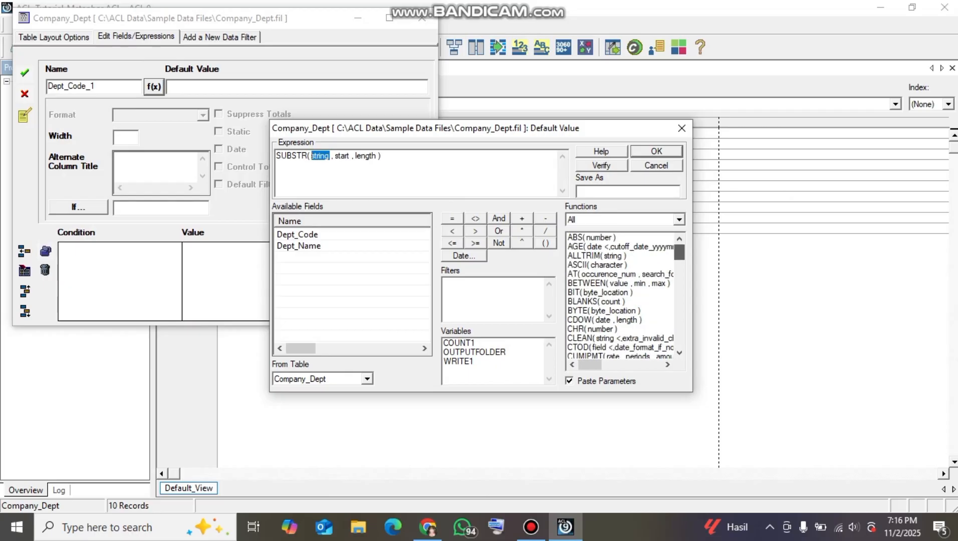
double_click(593, 256)
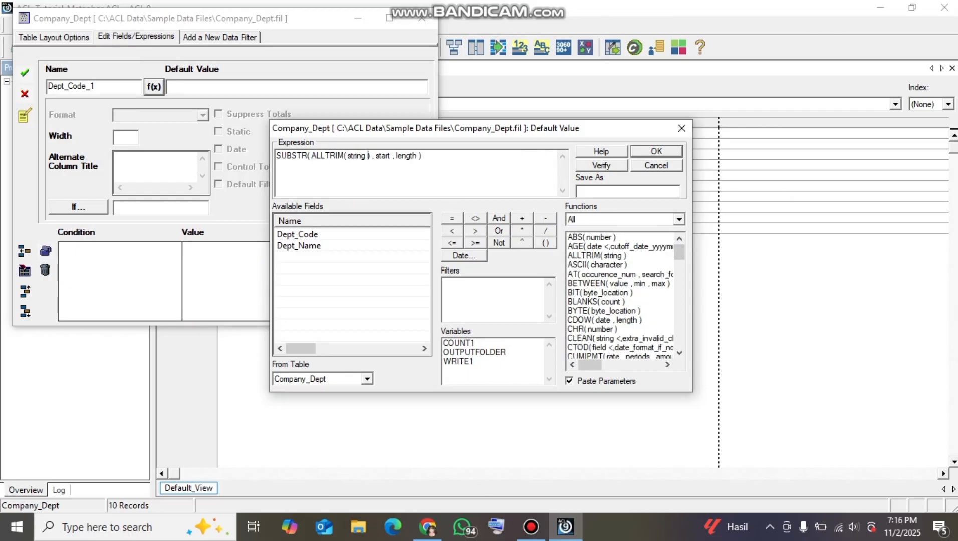
left_click_drag(368, 156, 349, 156)
double_click(297, 233)
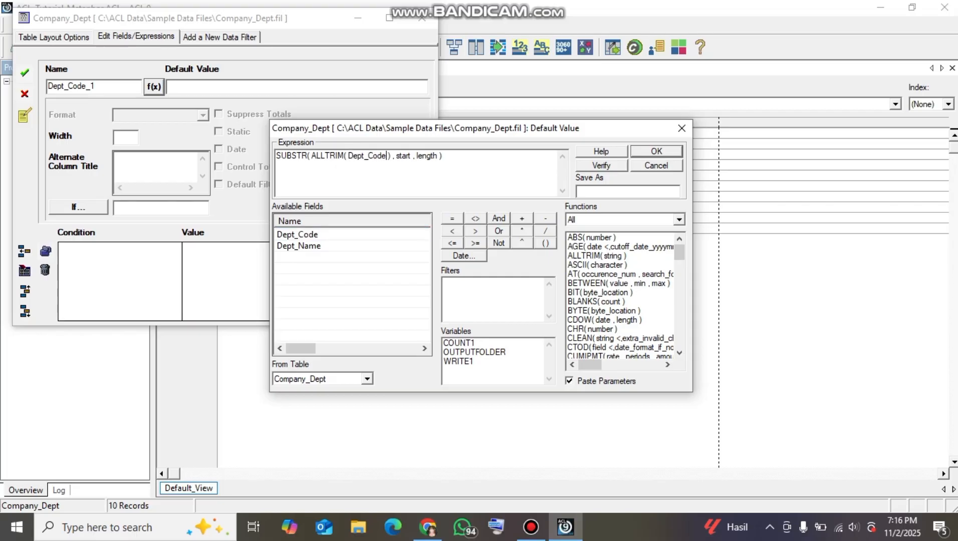
Set the SUBSTR start and length arguments both to 1, accept the Dept_Code_1 field and close the table layout
left_click_drag(412, 156, 401, 156)
key("BackSpace")
key("BackSpace")
key("BackSpace")
type("1")
left_click_drag(428, 155, 410, 156)
key("BackSpace")
key("BackSpace")
type("1")
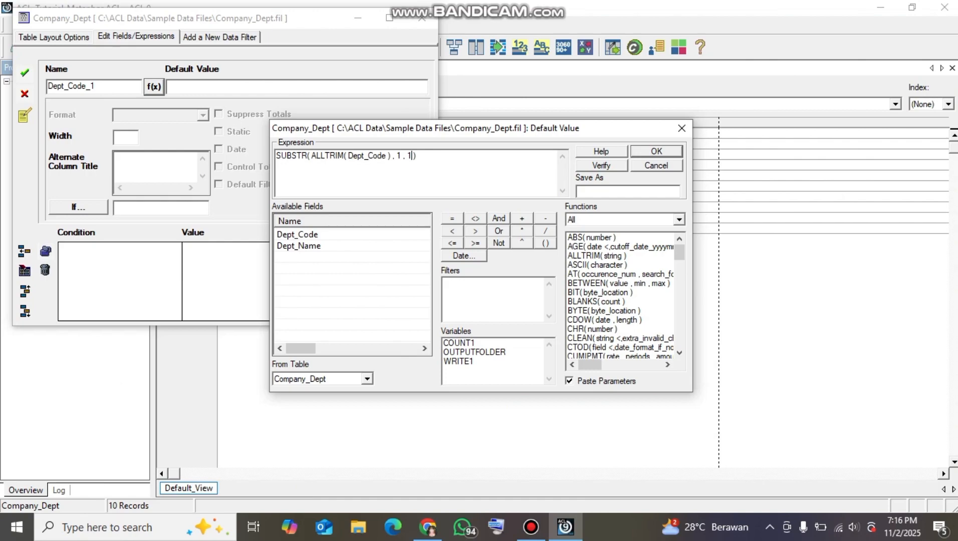
key("Return")
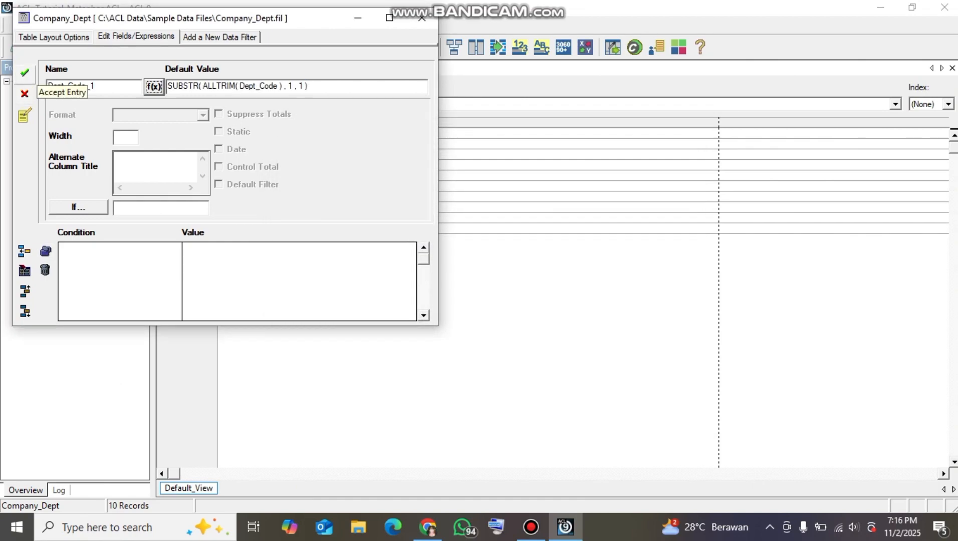
left_click(24, 74)
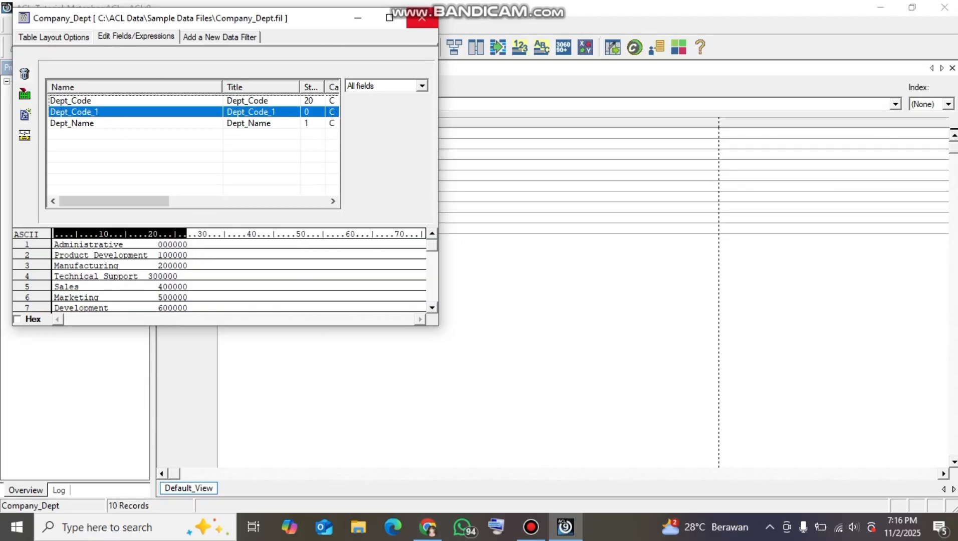
left_click(422, 18)
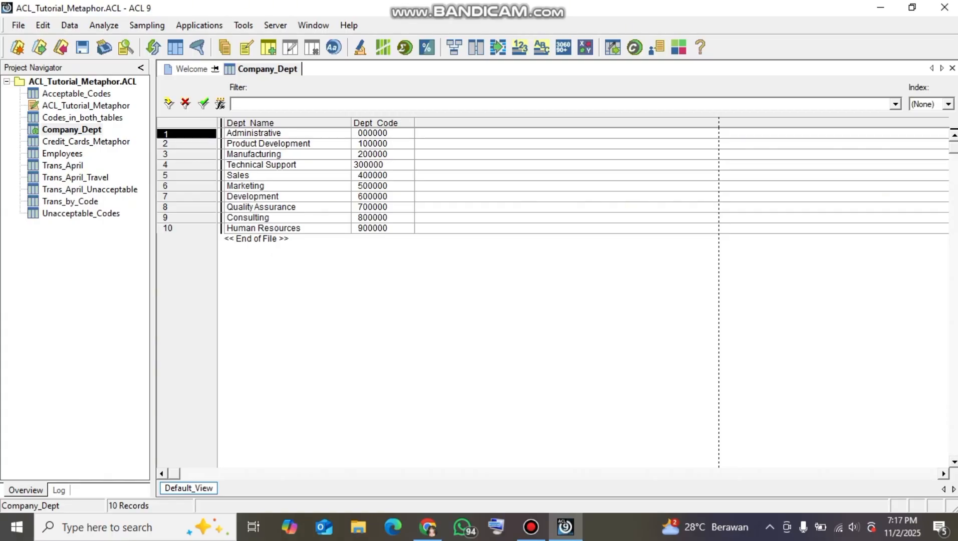
Add the Dept_Code_1 field as a column before Dept_Code in the Company_Dept view
left_click(376, 123)
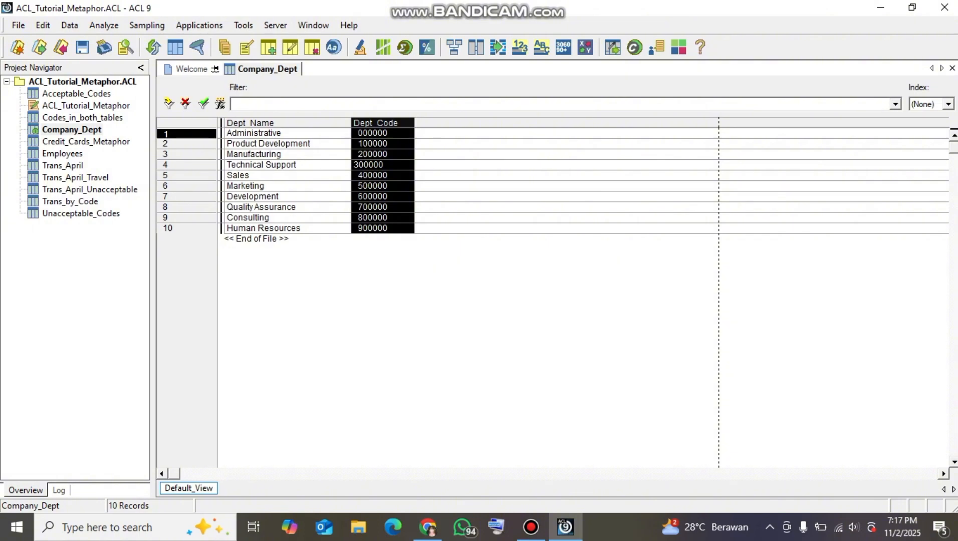
right_click(379, 120)
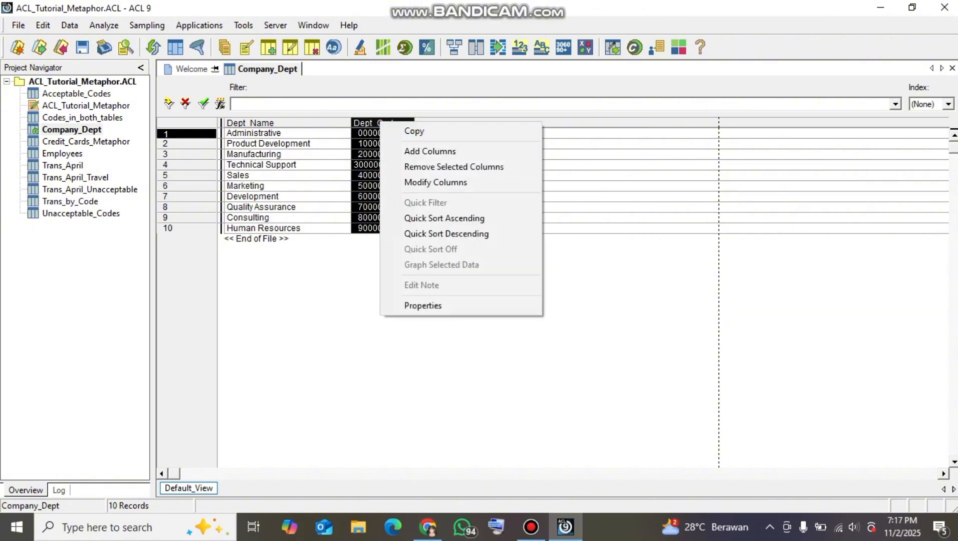
left_click(426, 152)
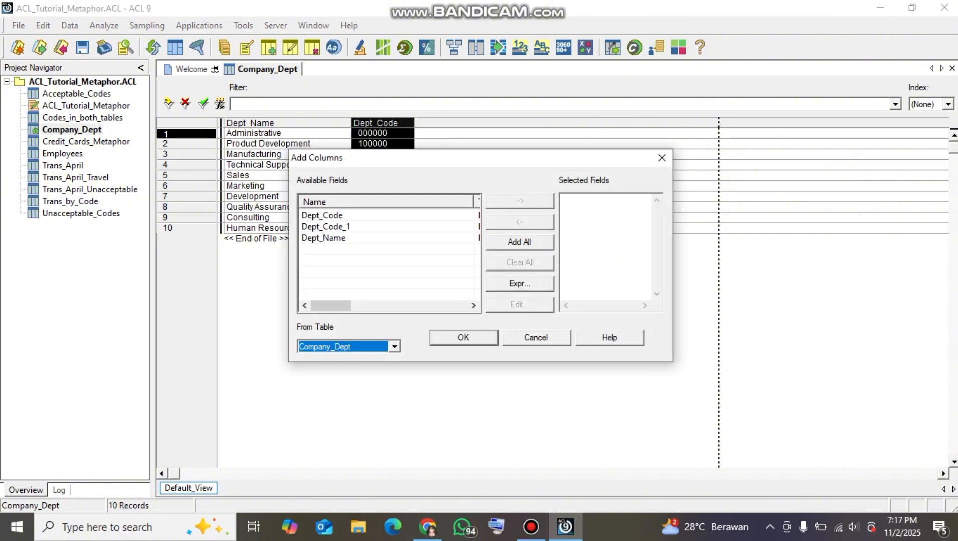
left_click(326, 227)
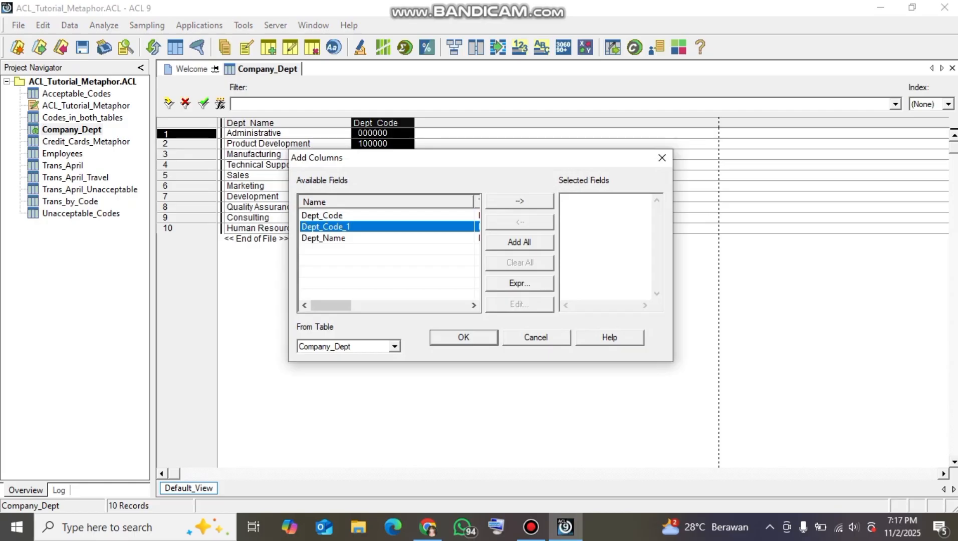
left_click(519, 201)
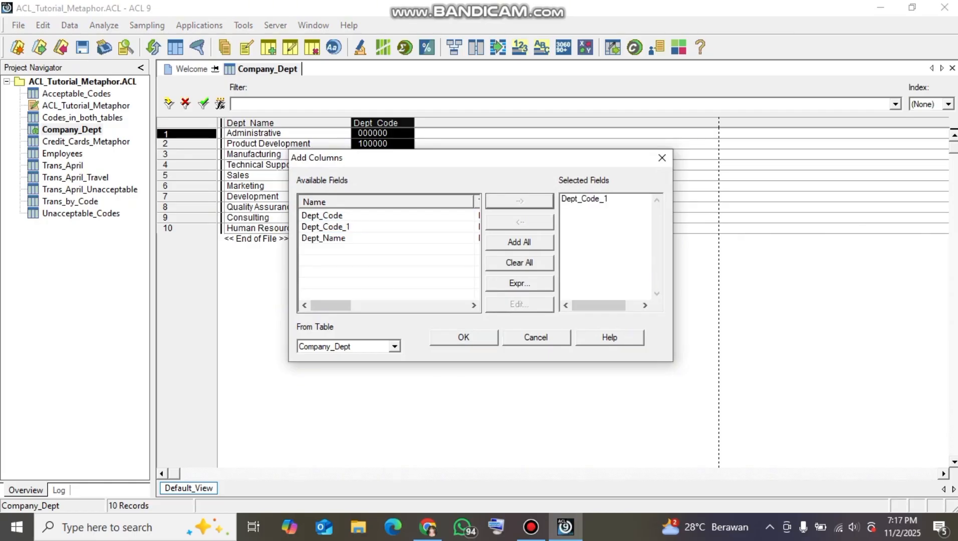
left_click(463, 338)
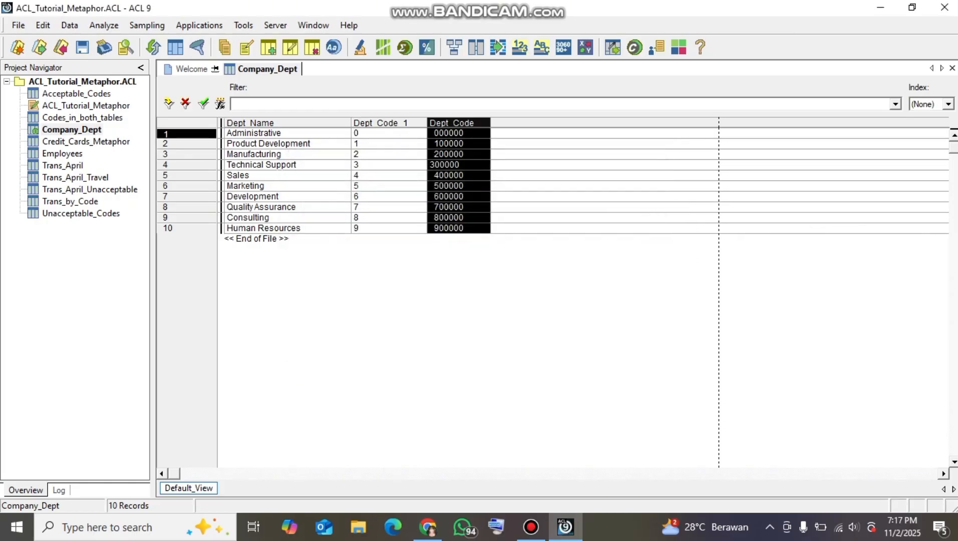
Compare the Dept_Code_1 values with the Dept_Code values across the department records, including the leading spaces
left_click(389, 154)
left_click(389, 133)
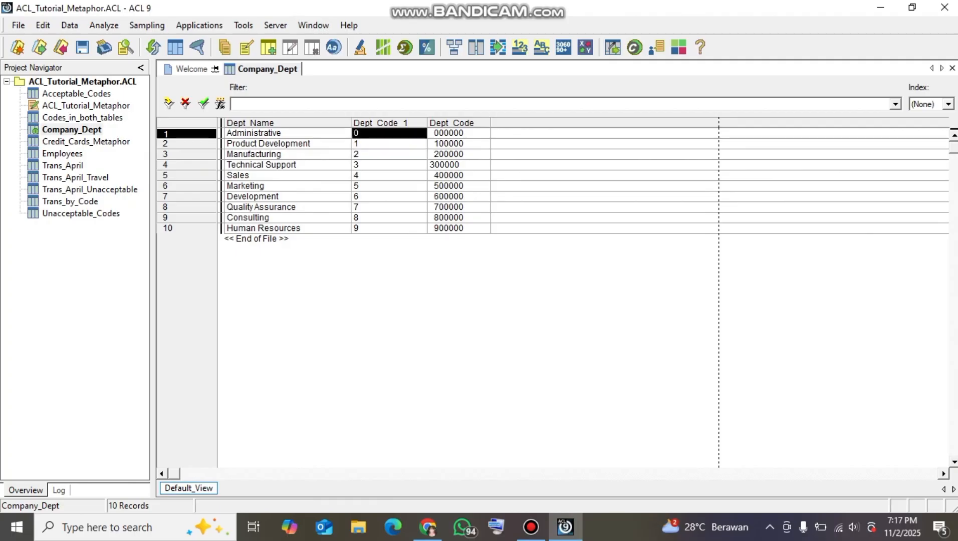
left_click(389, 133)
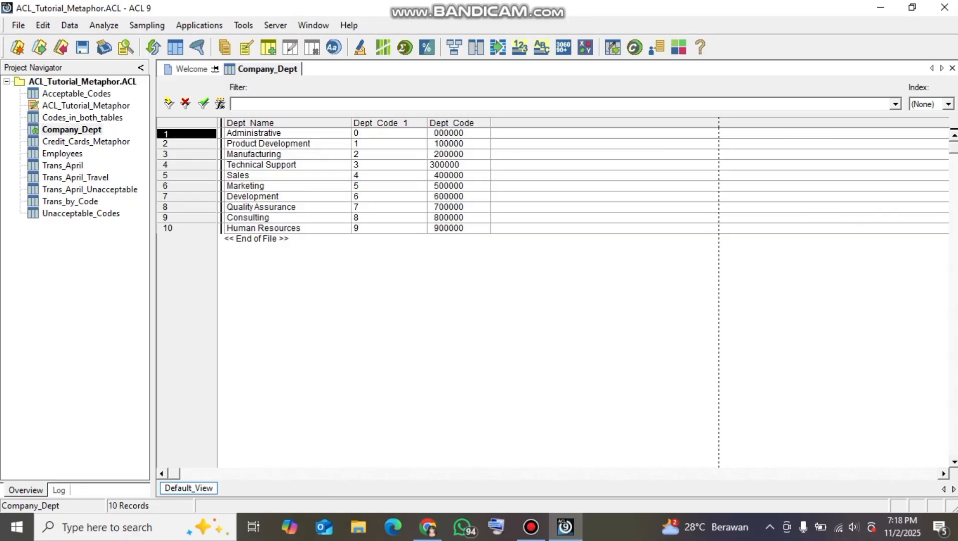
left_click(458, 133)
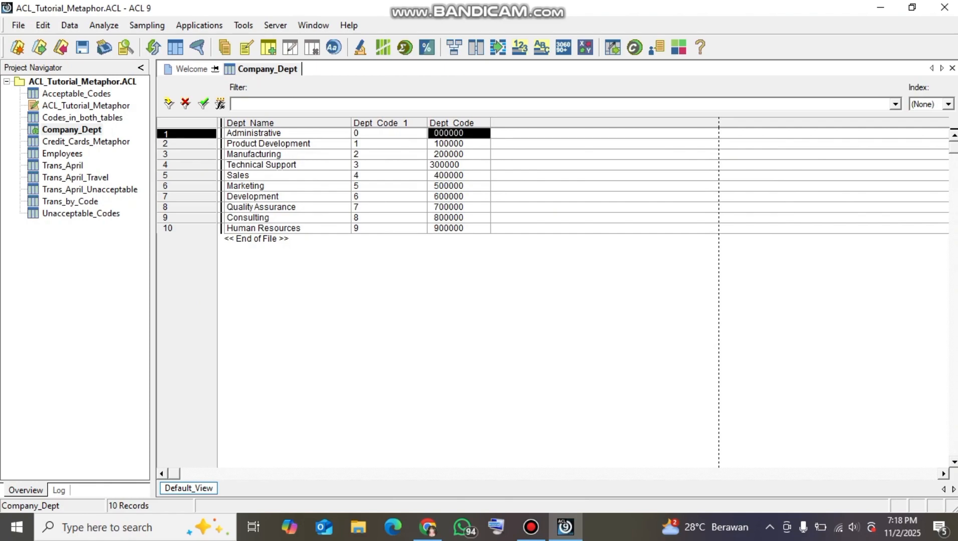
left_click(389, 133)
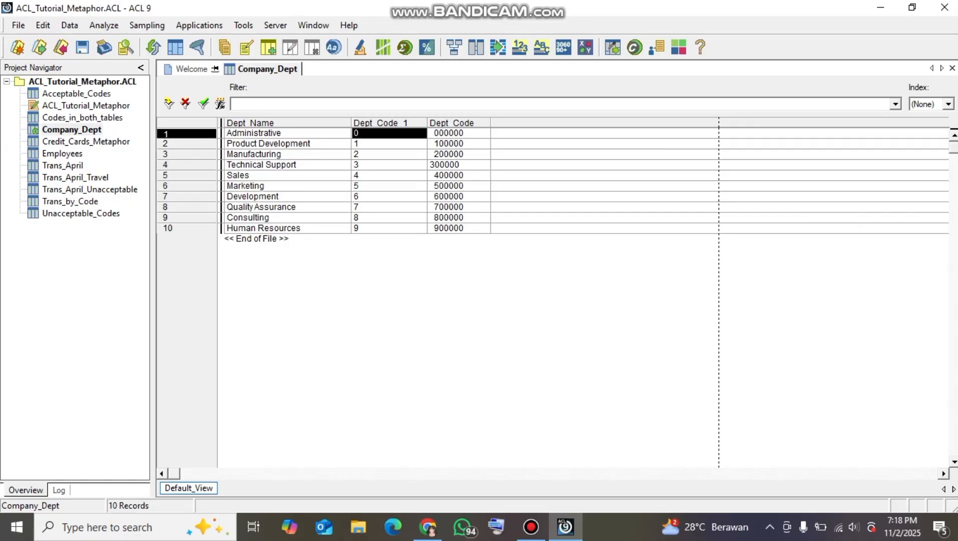
left_click(459, 144)
left_click(389, 144)
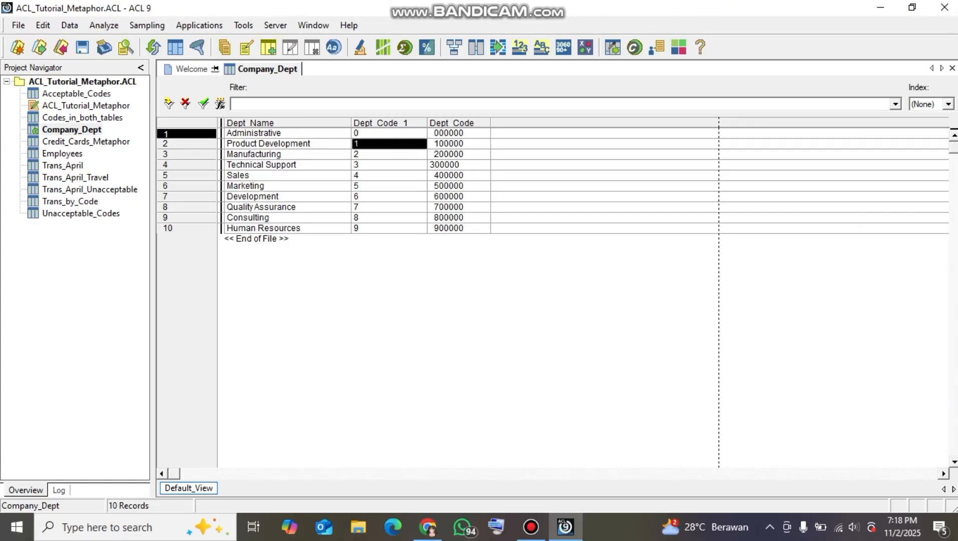
left_click(288, 155)
left_click(459, 155)
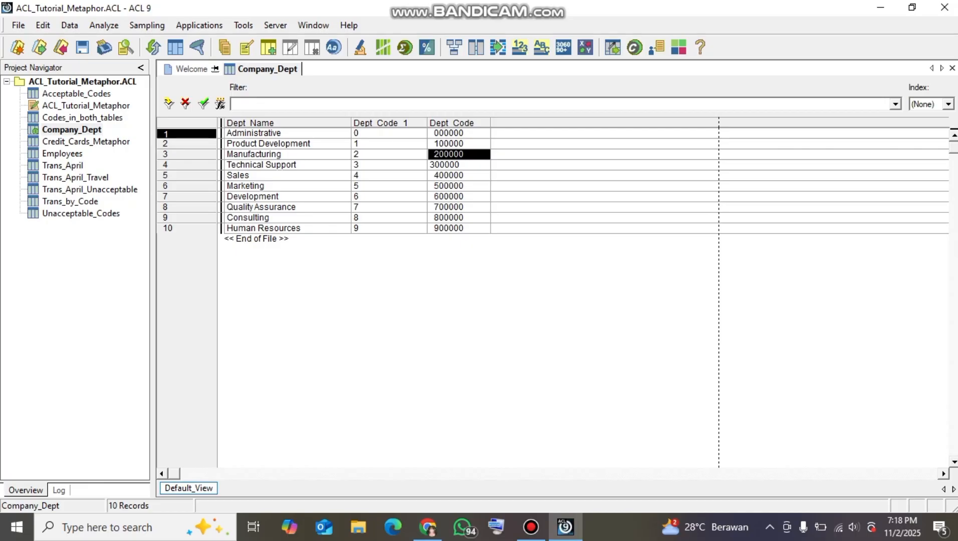
left_click(390, 165)
left_click(389, 176)
left_click(458, 165)
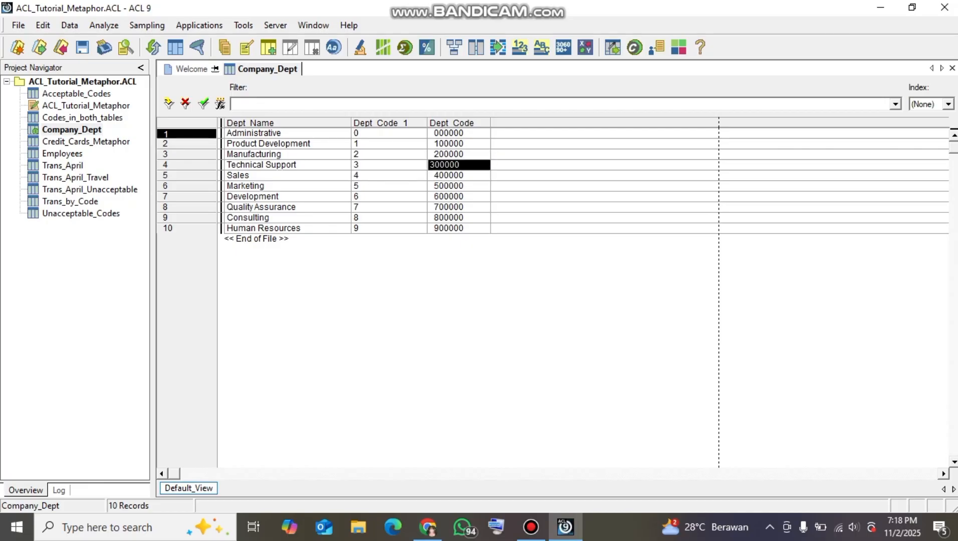
left_click(389, 133)
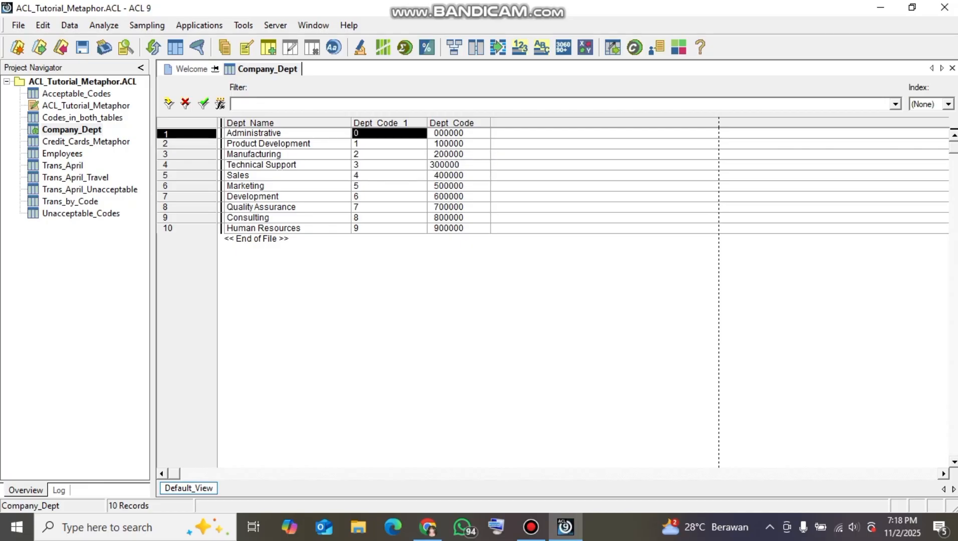
left_click(458, 144)
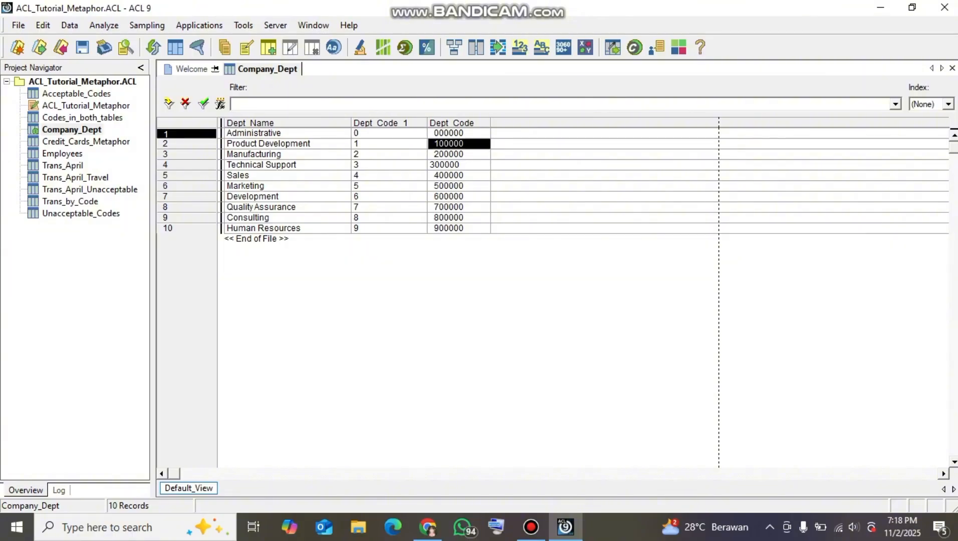
left_click(459, 134)
left_click(458, 164)
left_click(458, 218)
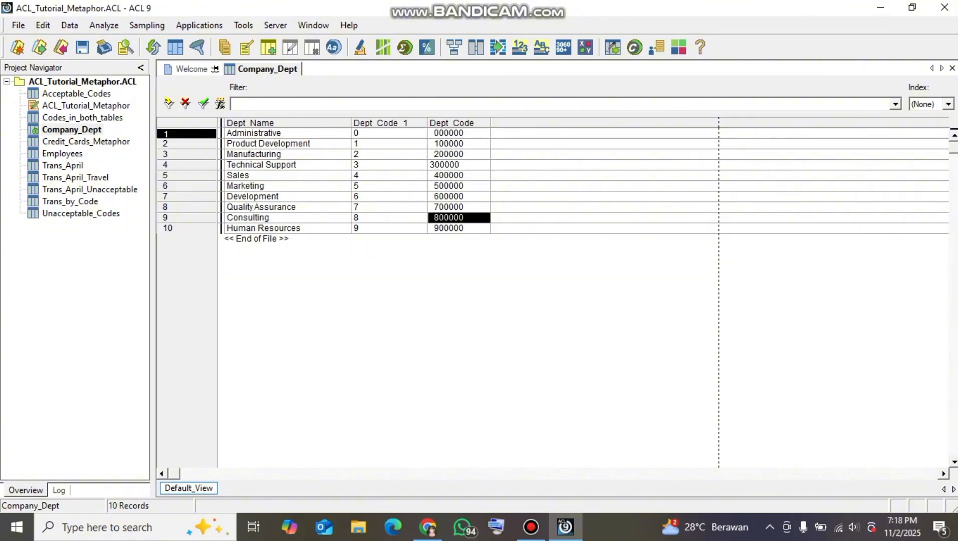
Check the last record's code values, and remove the Dept_Code column from the Company_Dept view
left_click(458, 229)
left_click(389, 228)
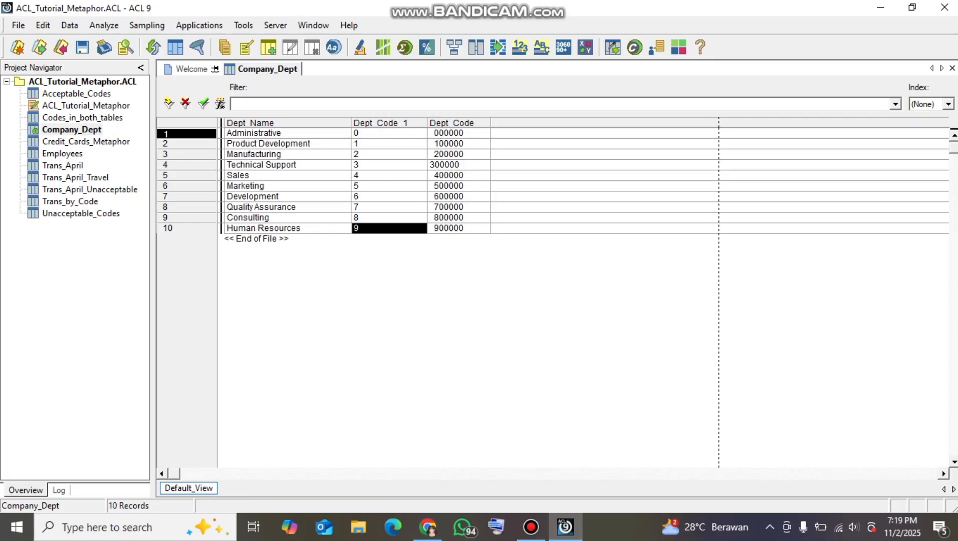
left_click(459, 134)
left_click(458, 123)
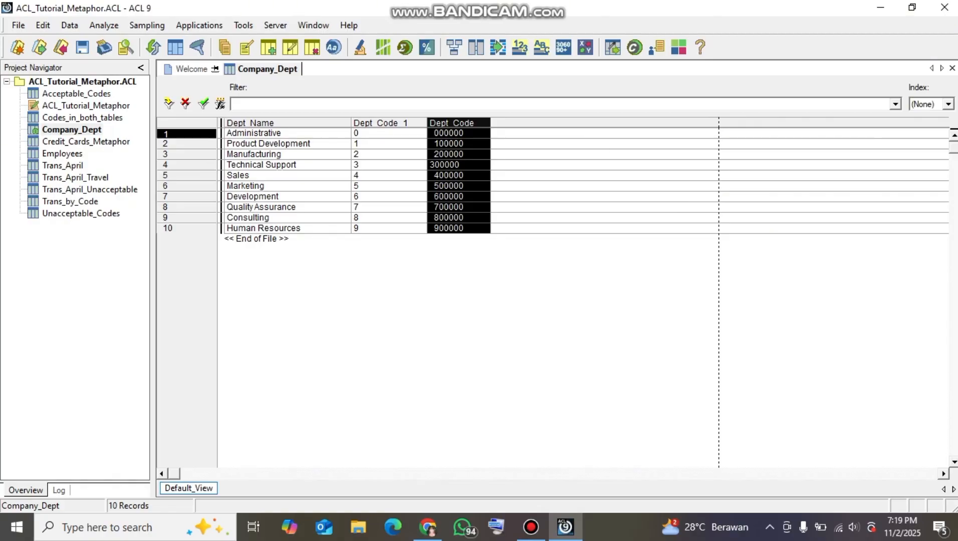
right_click(486, 122)
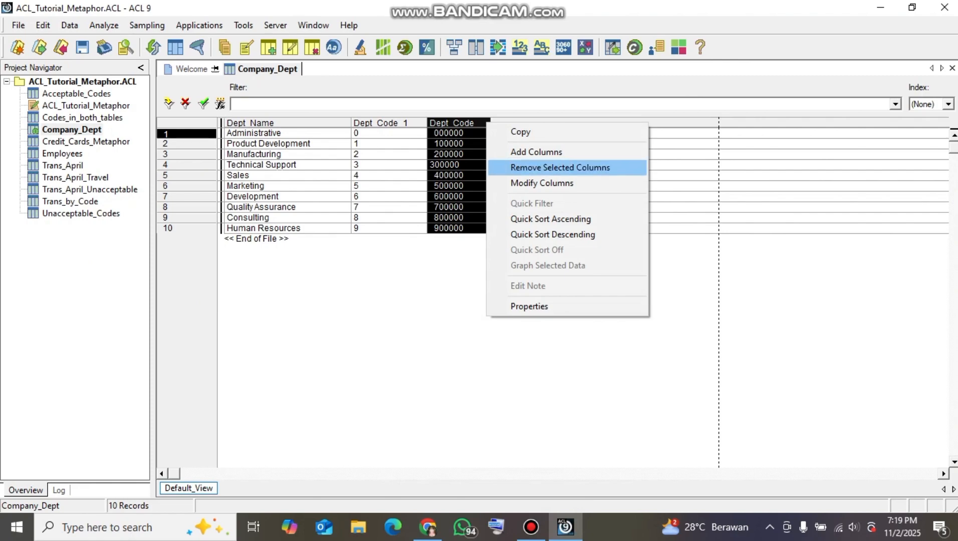
left_click(560, 167)
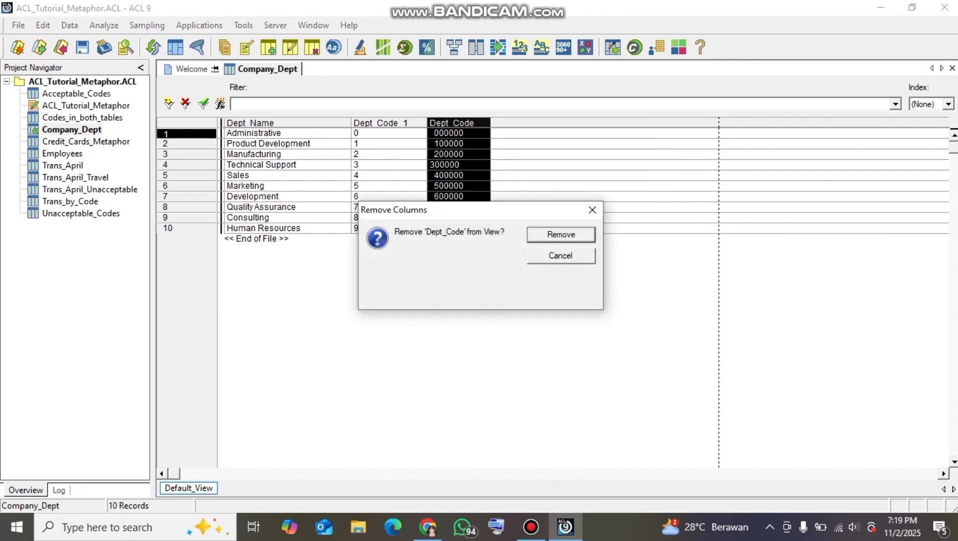
key("Return")
Review the Dept_Name and Dept_Code_1 columns, and close the Company_Dept table with its changes saved
left_click(288, 165)
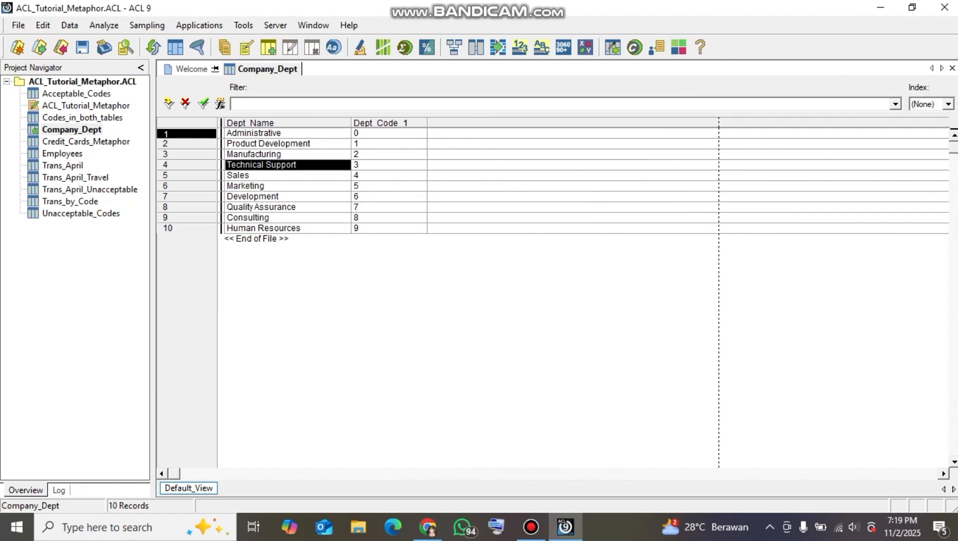
left_click(288, 123)
left_click(288, 154)
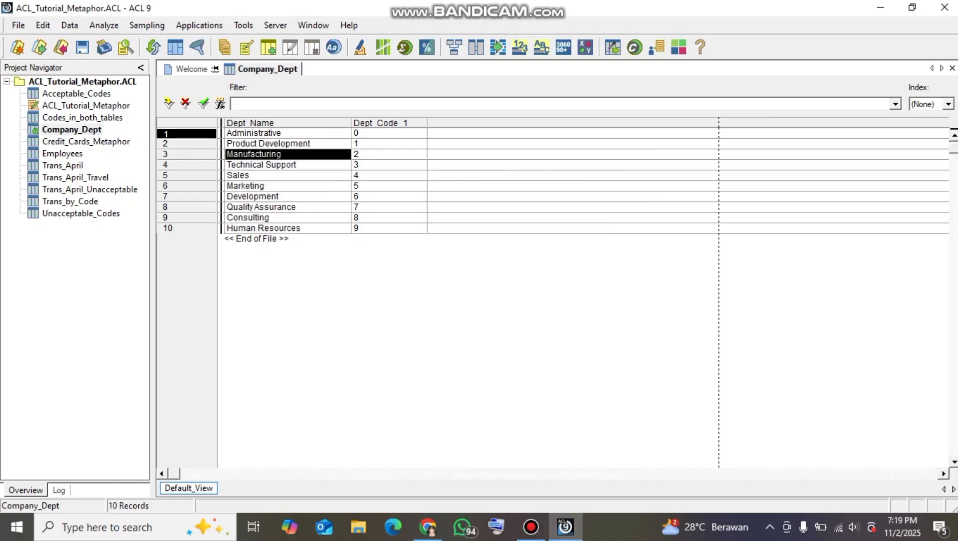
left_click(381, 123)
left_click(380, 144)
left_click(381, 133)
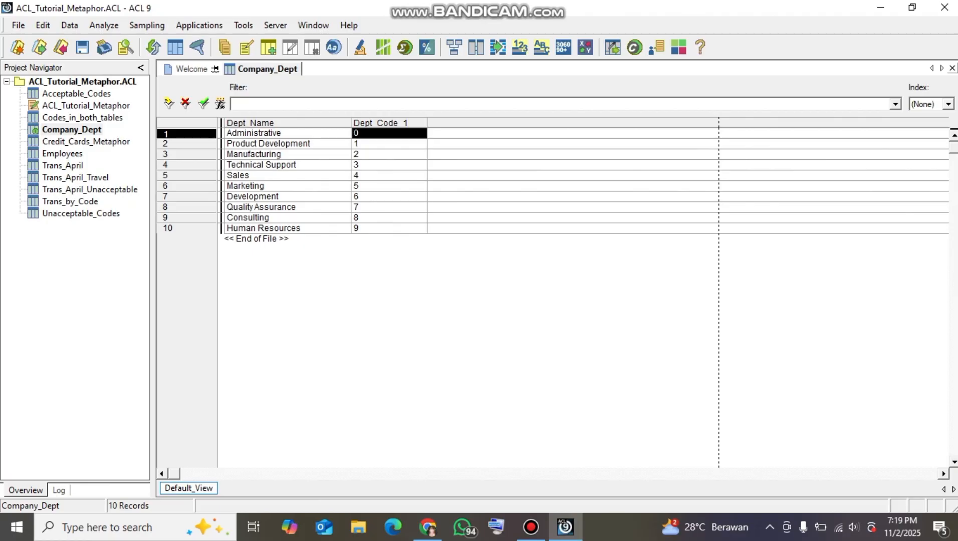
left_click(952, 67)
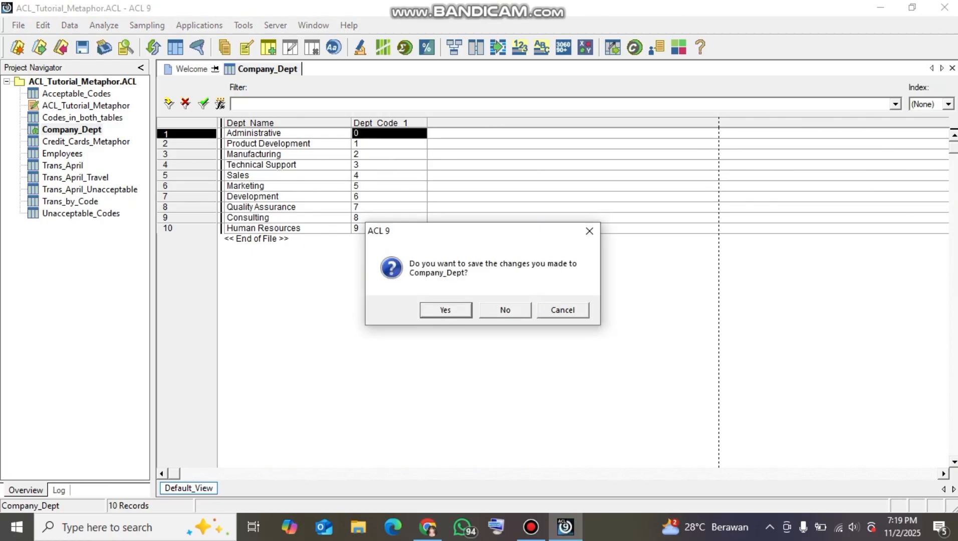
left_click(445, 310)
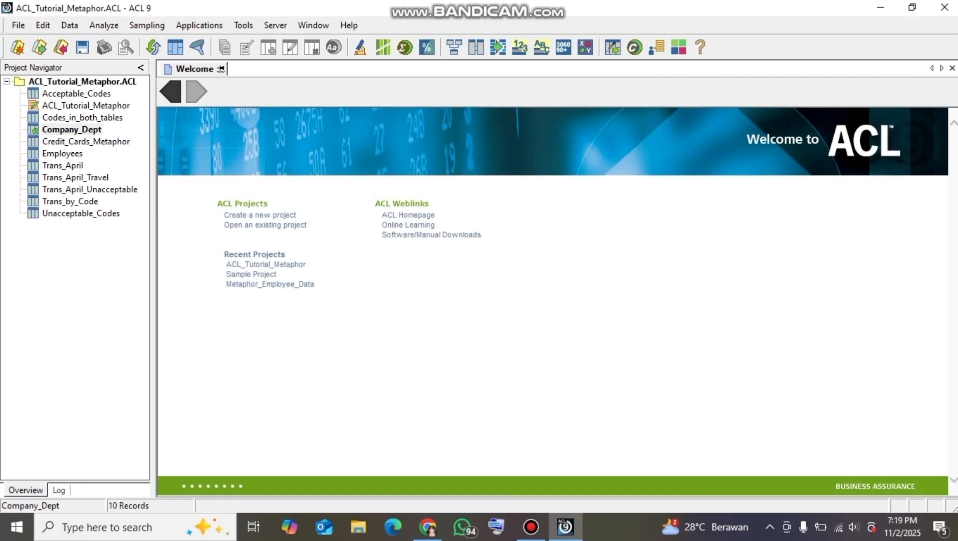
Open the Employees table and its table layout, and select the EmpNo field
double_click(62, 154)
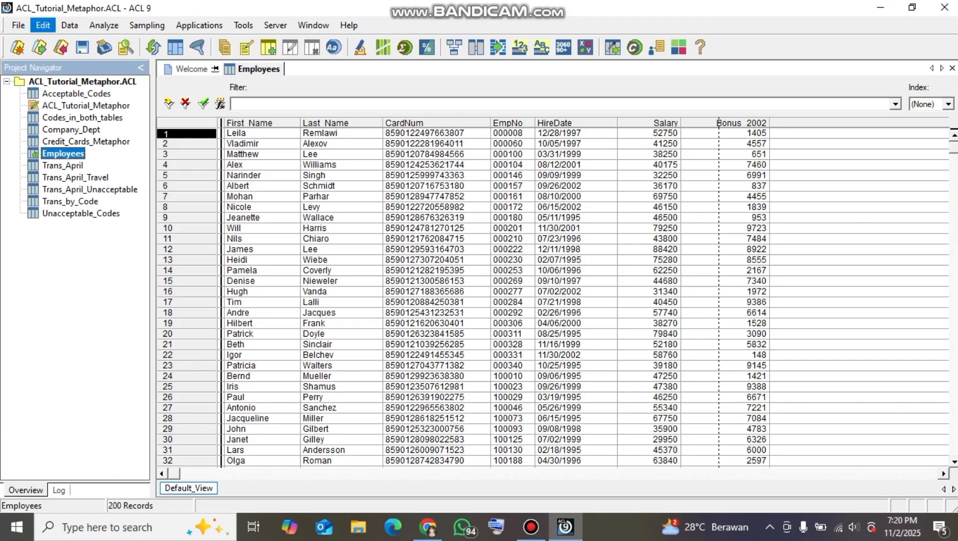
left_click(43, 25)
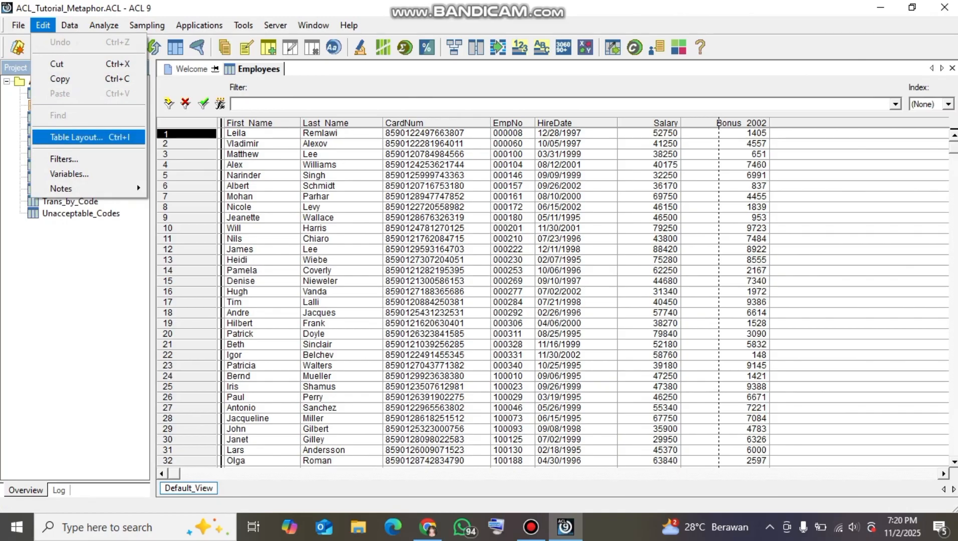
left_click(76, 137)
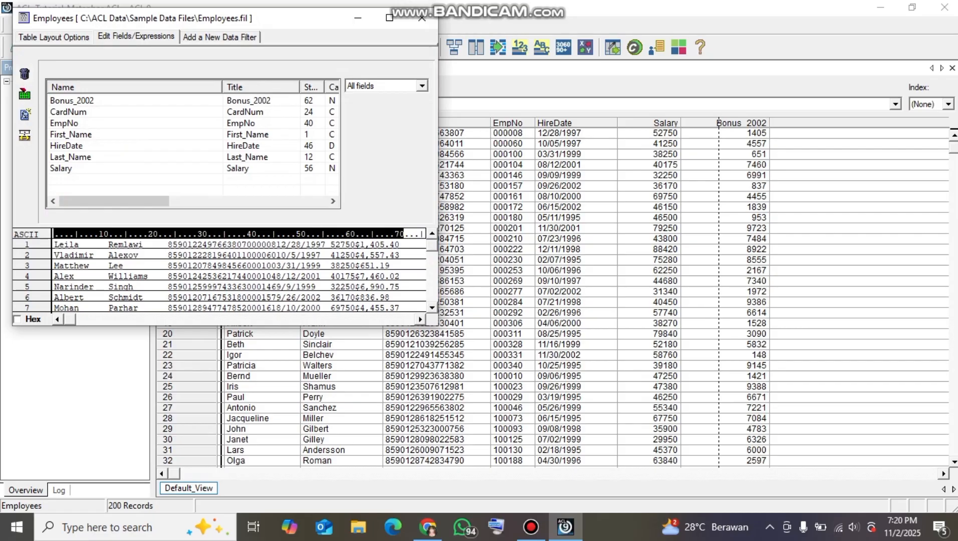
mouse_move(114, 201)
left_mouse_down()
mouse_move(193, 201)
mouse_move(114, 201)
left_mouse_up()
left_click(114, 123)
mouse_move(114, 201)
left_mouse_down()
mouse_move(229, 201)
mouse_move(114, 202)
left_mouse_up()
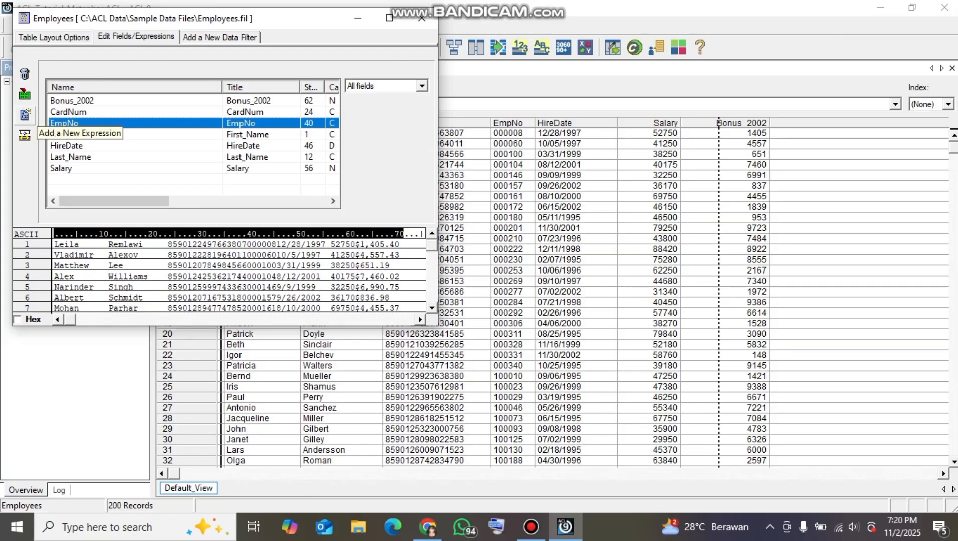
Start a new expression field in the Employees layout and name it EmpNo_1
left_click(25, 134)
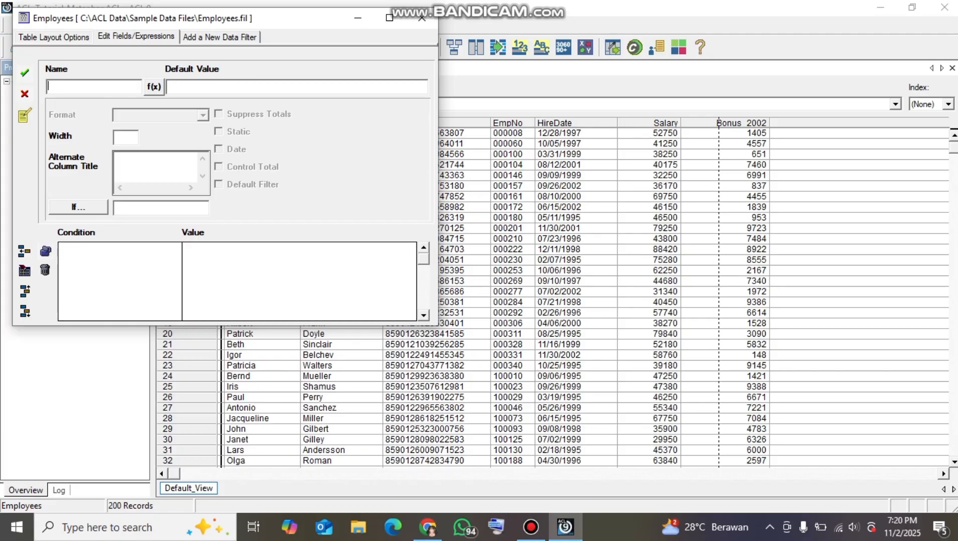
type("W")
key("BackSpace")
type("EmpNo_1")
Insert the SUBSTR function with its parameters into the default value expression of EmpNo_1
left_click(153, 87)
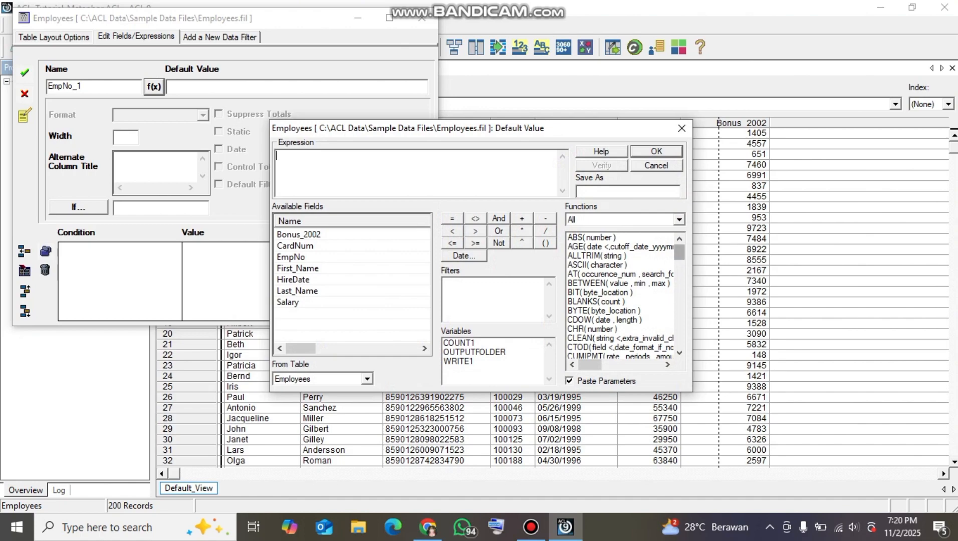
left_click_drag(679, 252, 679, 339)
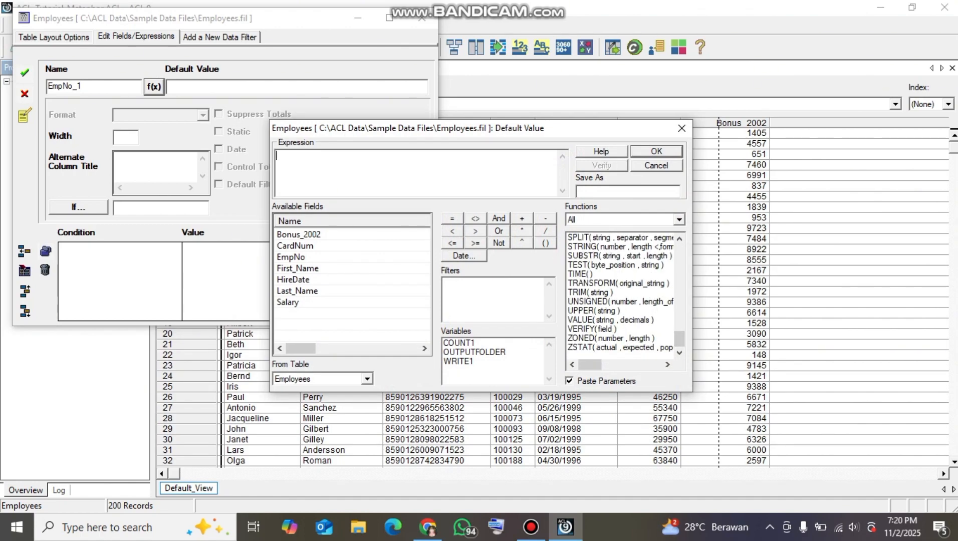
double_click(585, 256)
Replace the string argument of SUBSTR with ALLTRIM(EmpNo)
left_click_drag(329, 155, 315, 155)
left_click_drag(679, 339, 679, 250)
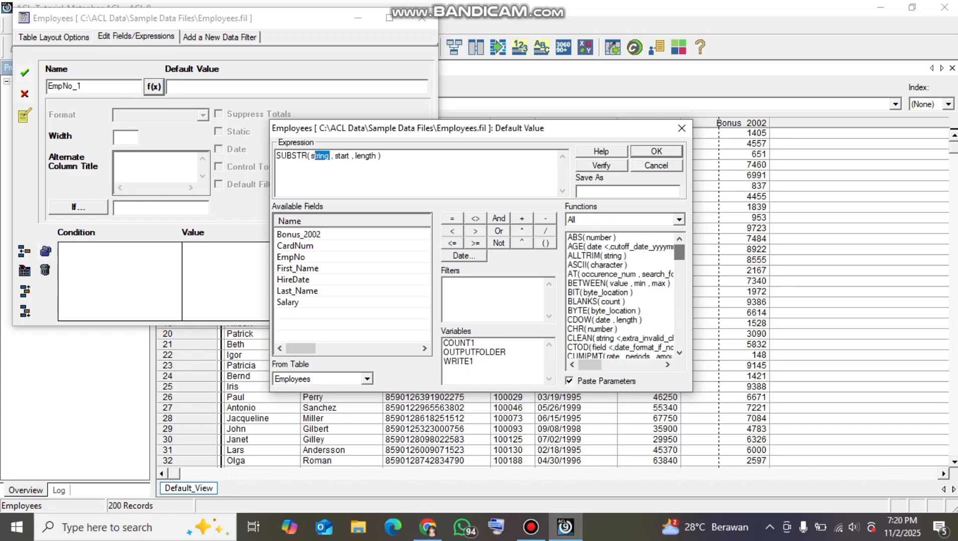
left_click(591, 255)
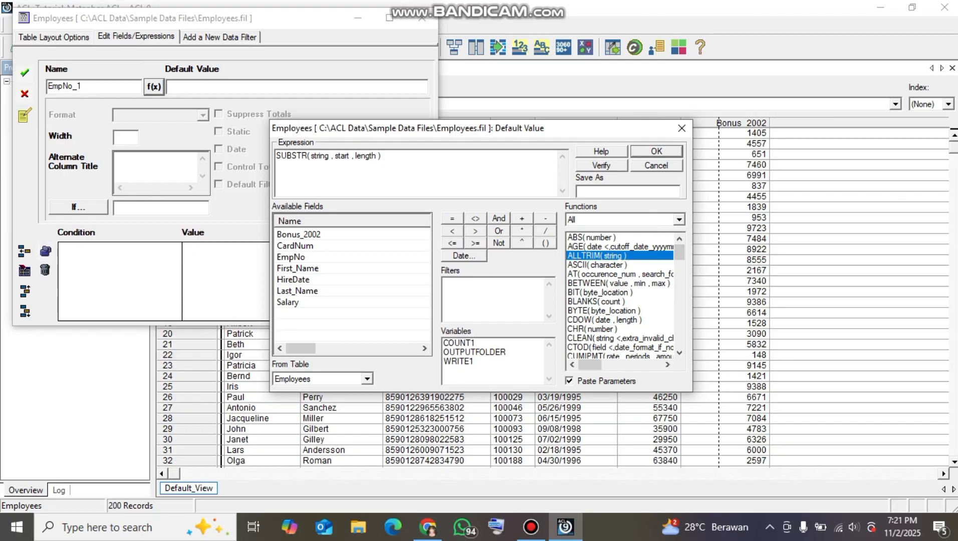
double_click(591, 255)
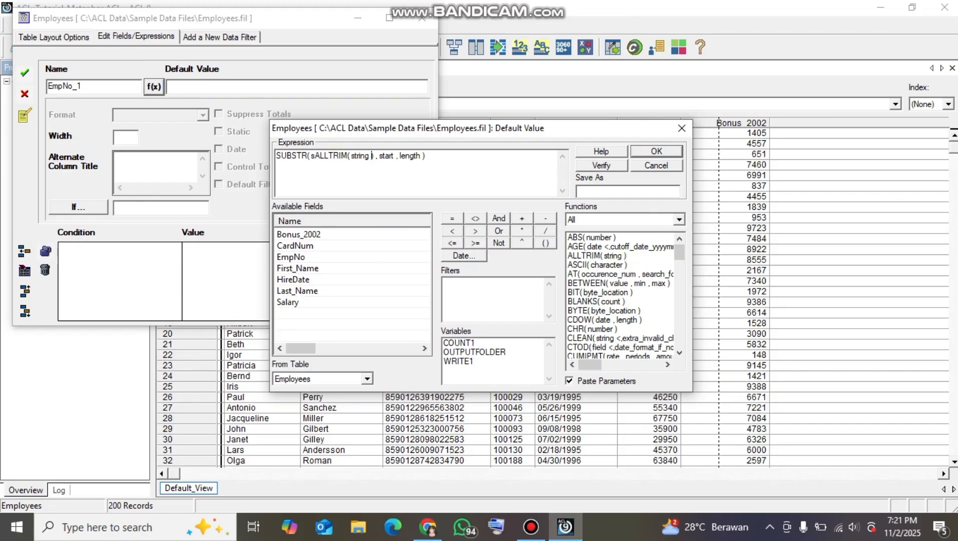
key("BackSpace")
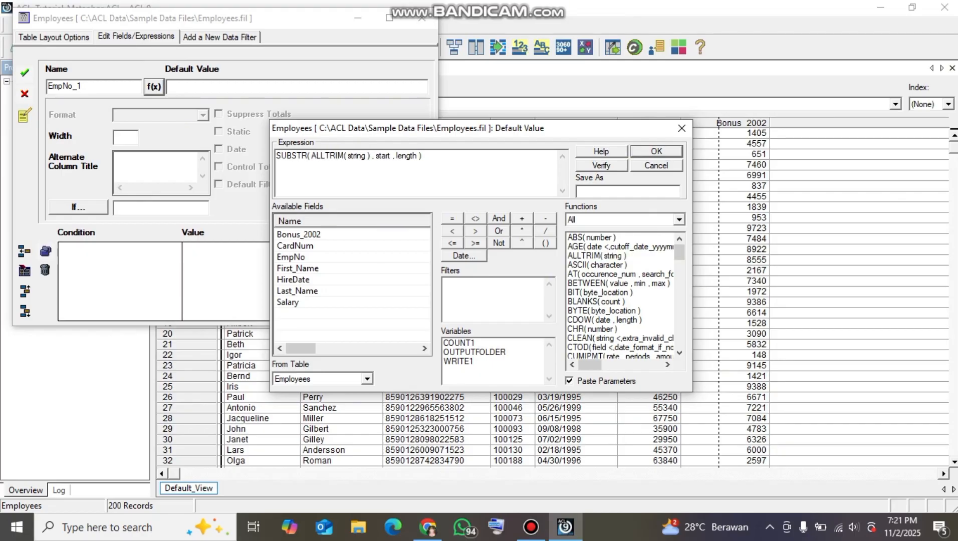
double_click(356, 155)
double_click(291, 256)
Set the SUBSTR start and length arguments both to 1, accept the EmpNo_1 field and close the table layout
left_click(396, 156)
left_click_drag(396, 156, 381, 155)
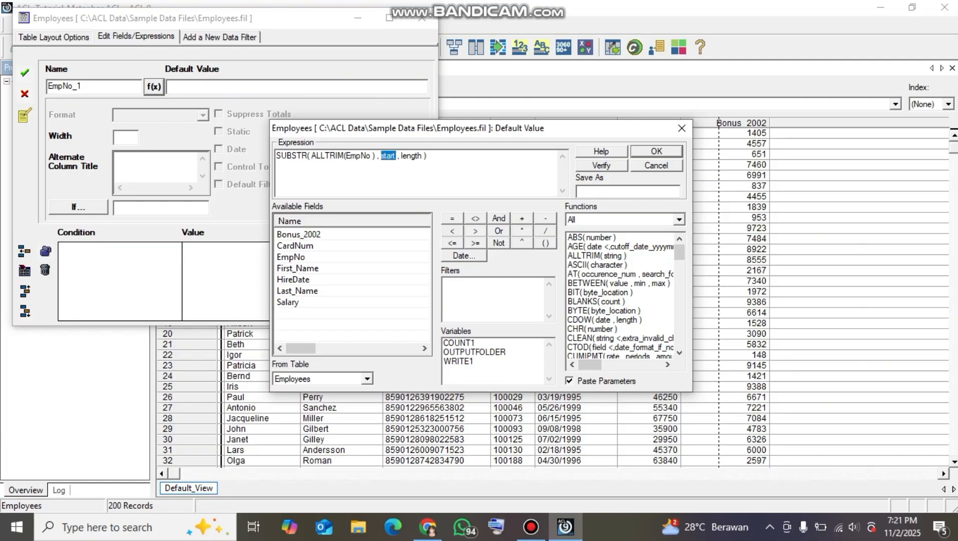
type("1")
left_click_drag(413, 155, 390, 155)
type("1")
key("Return")
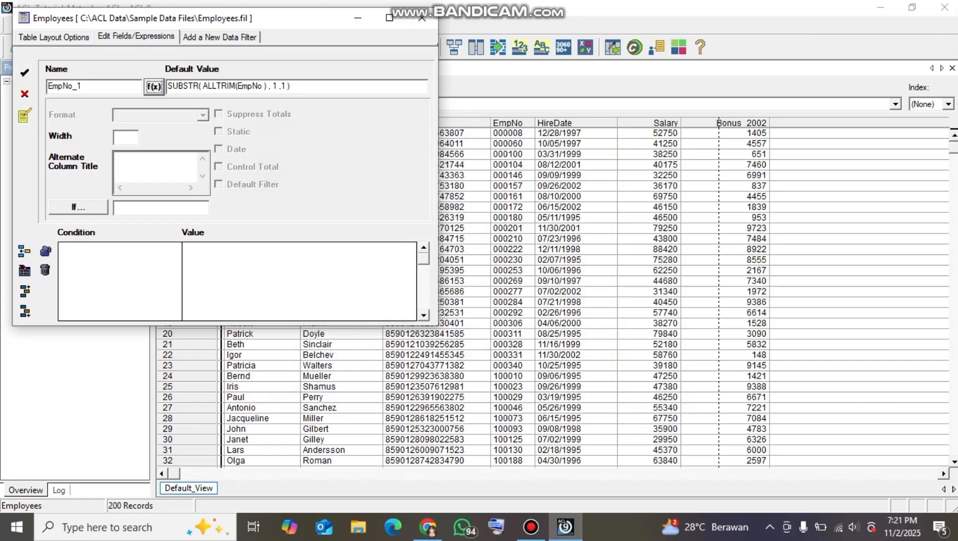
left_click(25, 73)
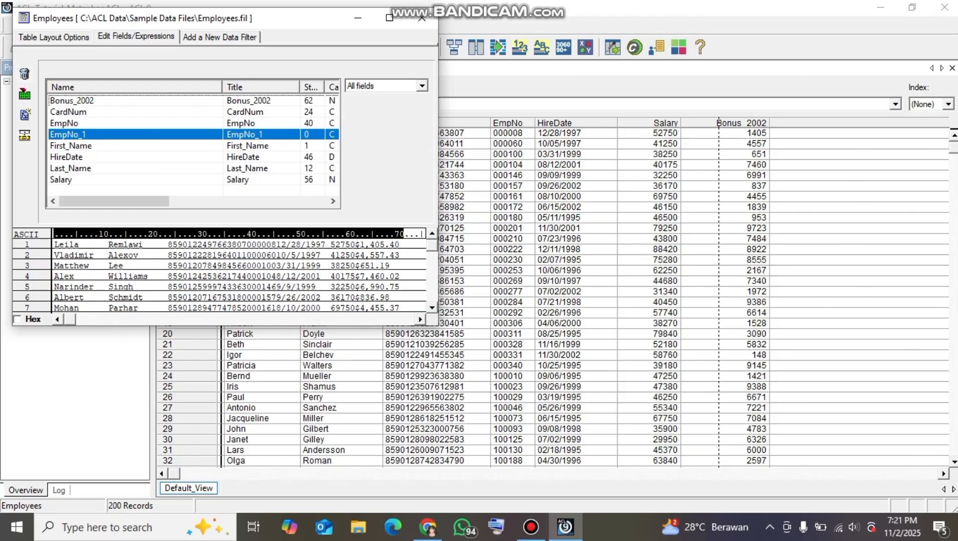
left_click(422, 18)
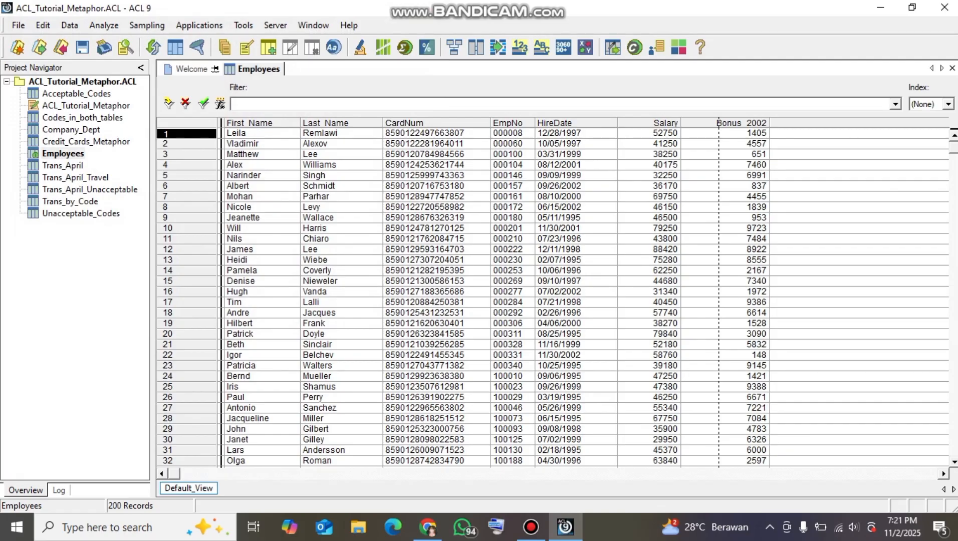
Add the EmpNo_1 field as a column before EmpNo in the Employees view
left_click(528, 124)
right_click(528, 124)
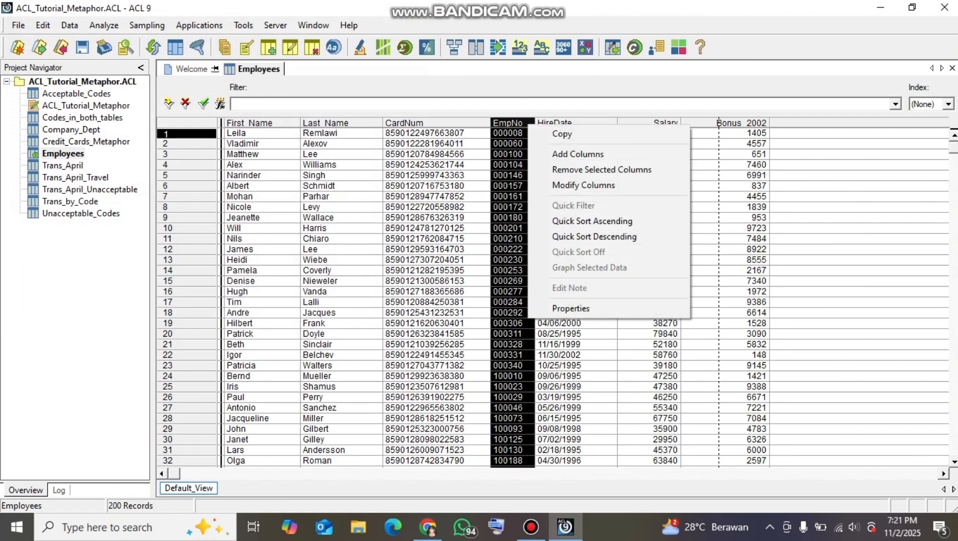
left_click(578, 154)
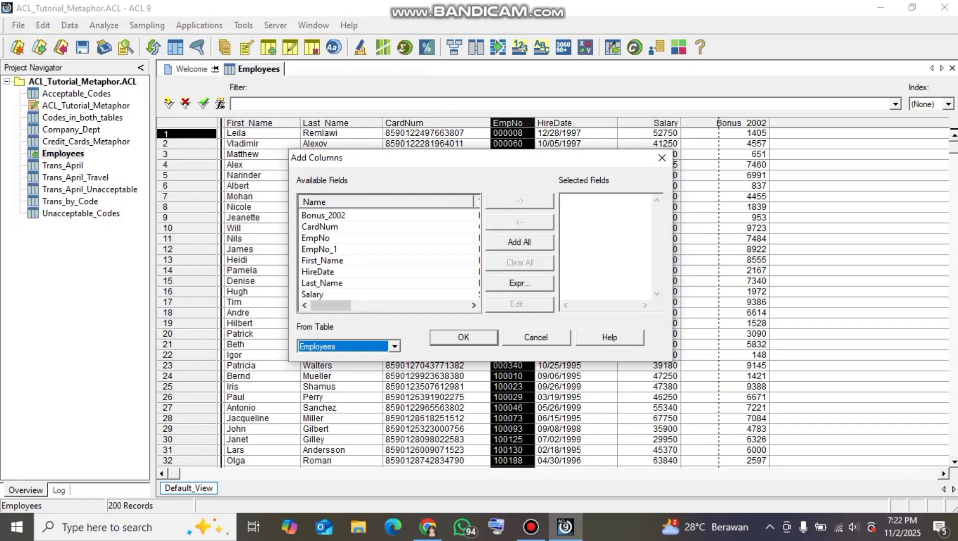
double_click(319, 250)
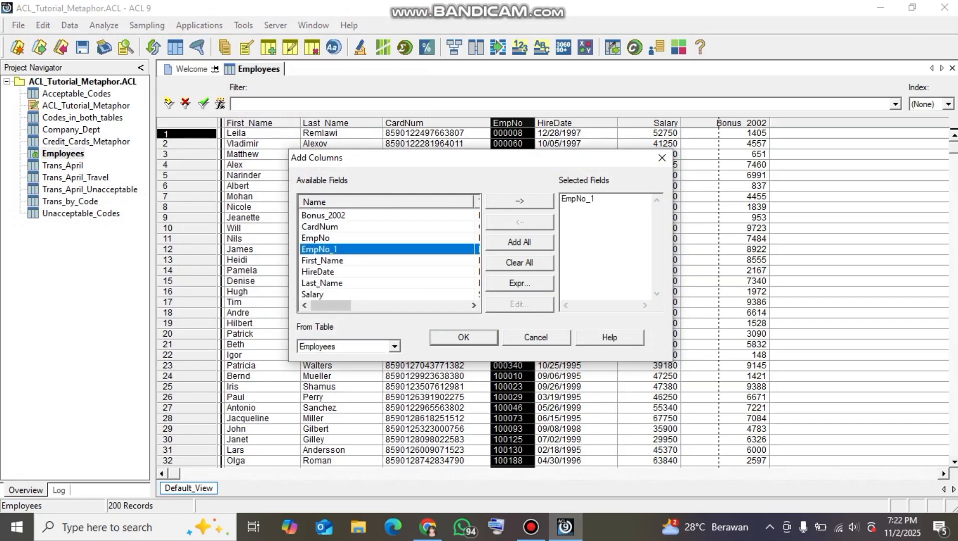
left_click(463, 337)
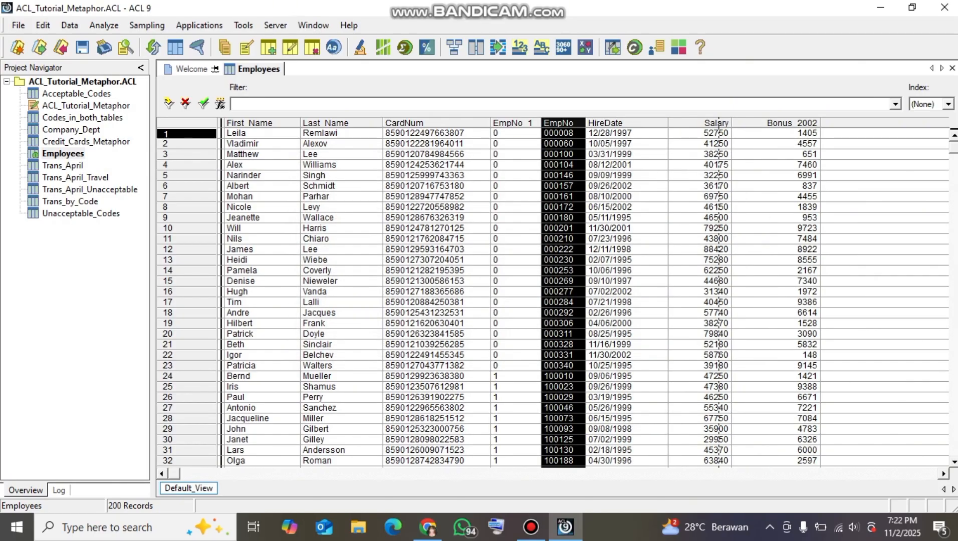
Compare the EmpNo_1 values with the first digit of EmpNo throughout the employee records
left_click(562, 133)
left_click(515, 133)
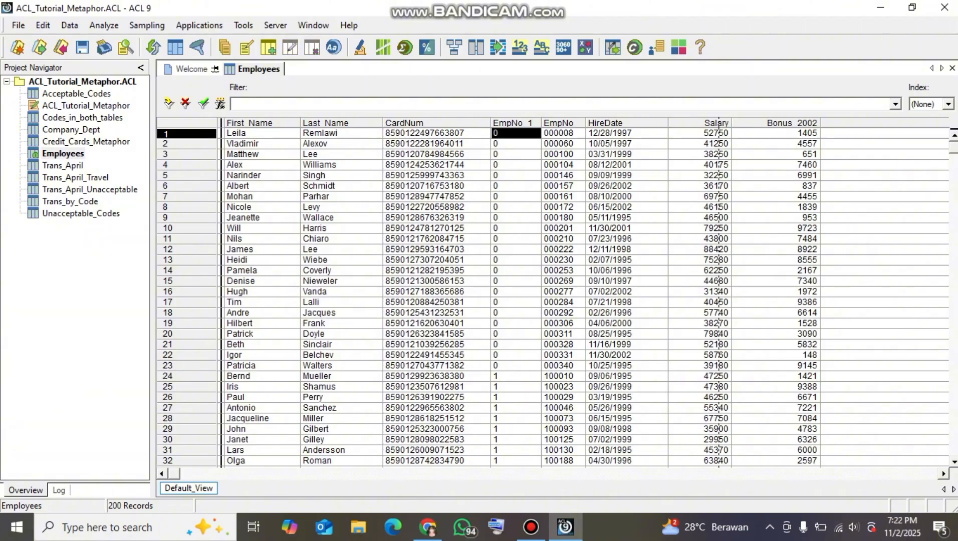
left_click(563, 387)
left_click(515, 398)
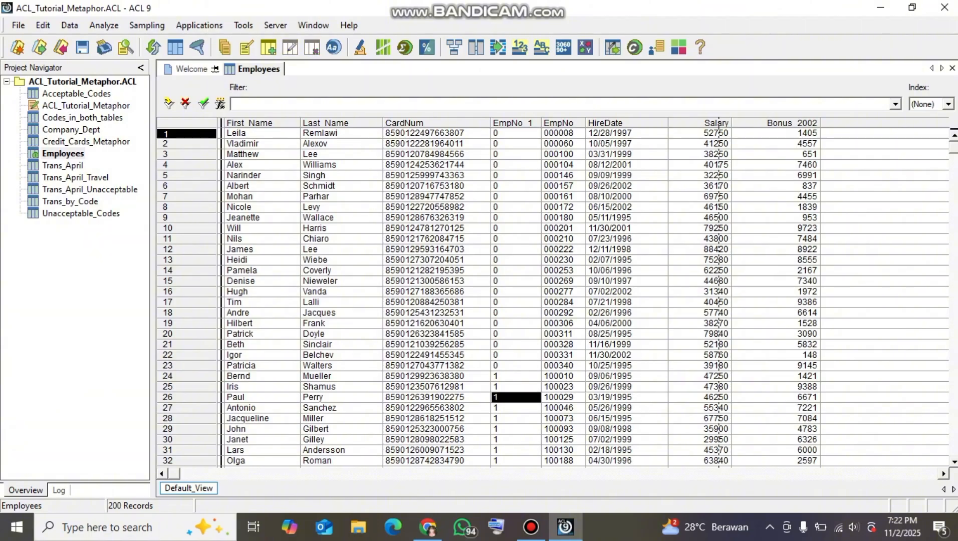
scroll(560, 298, "down", 20)
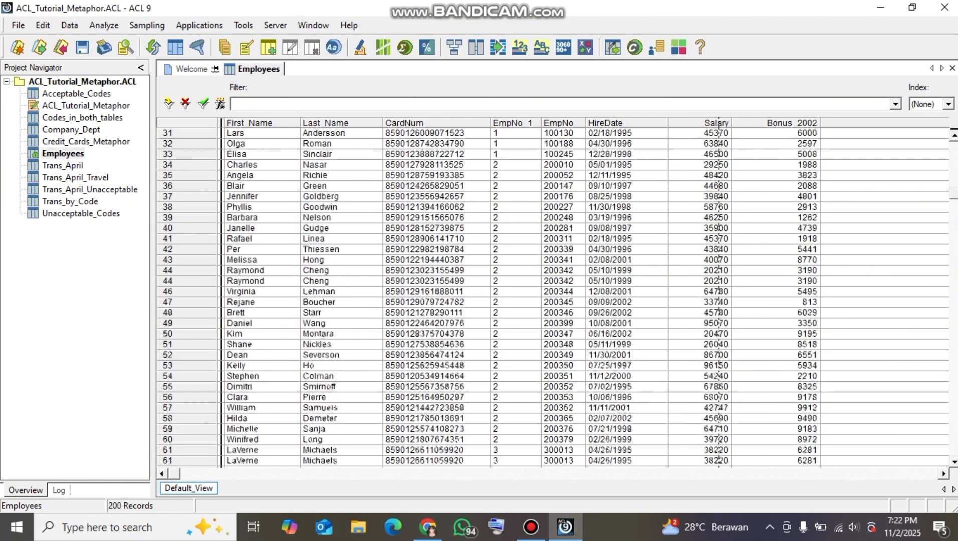
scroll(559, 298, "down", 4)
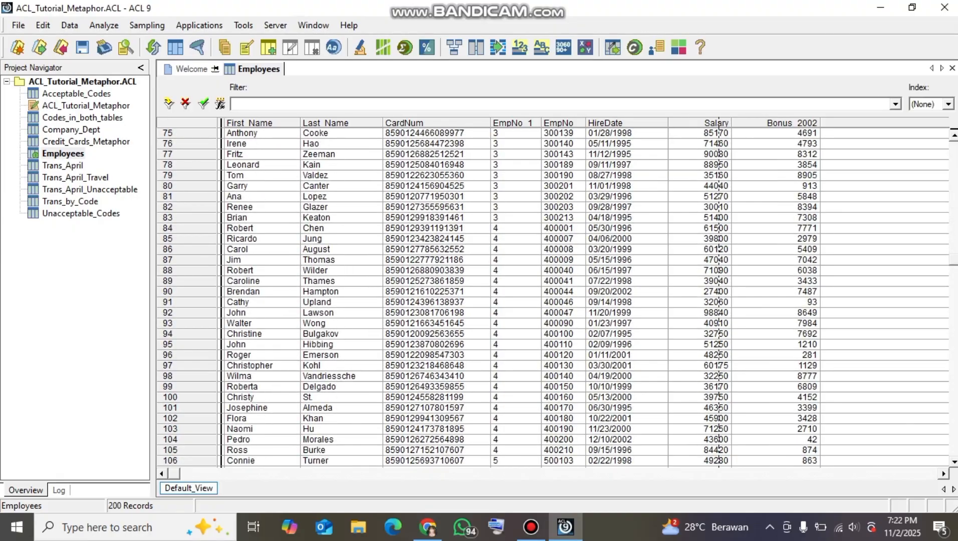
scroll(559, 298, "down", 20)
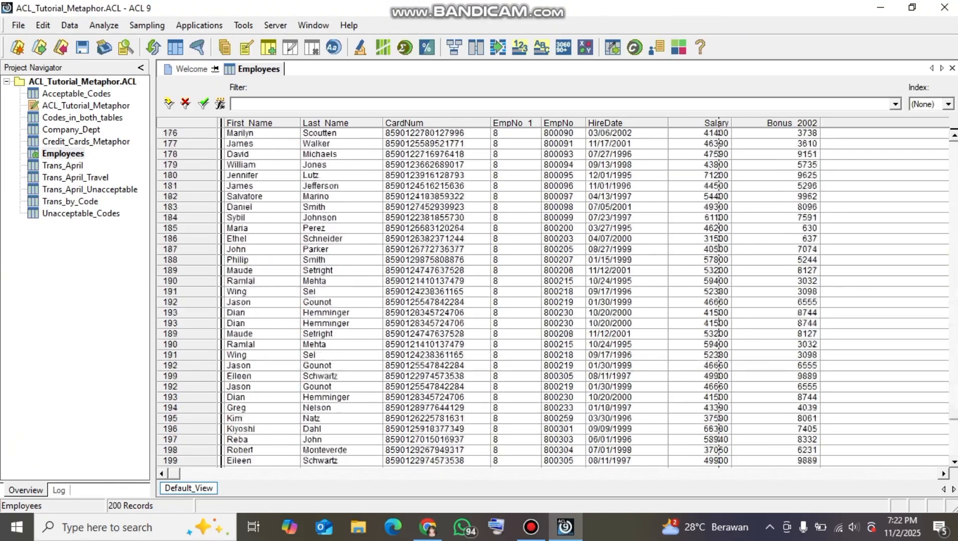
scroll(557, 297, "up", 20)
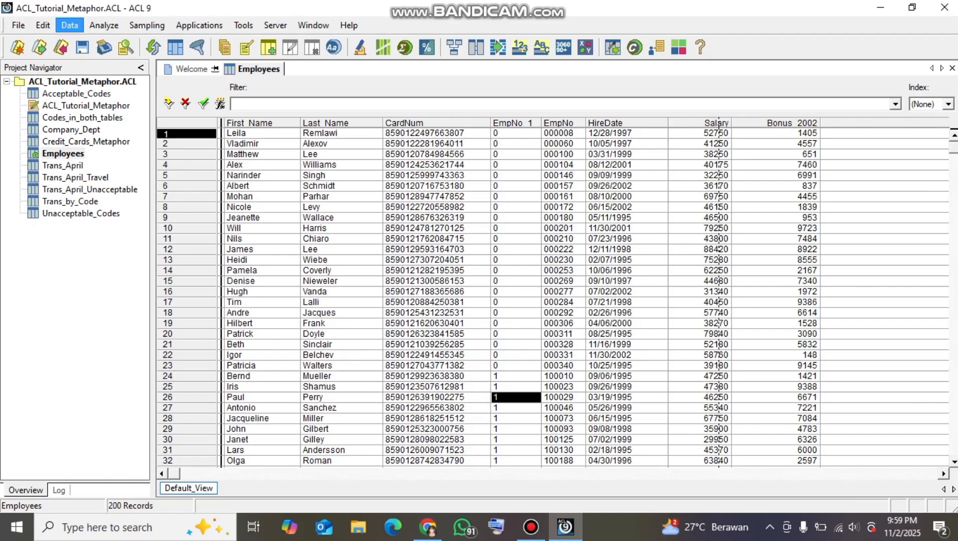
Open Relate Tables for Employees, add the Company_Dept table and place it beside the Employees parent table
left_click(70, 26)
mouse_move(104, 25)
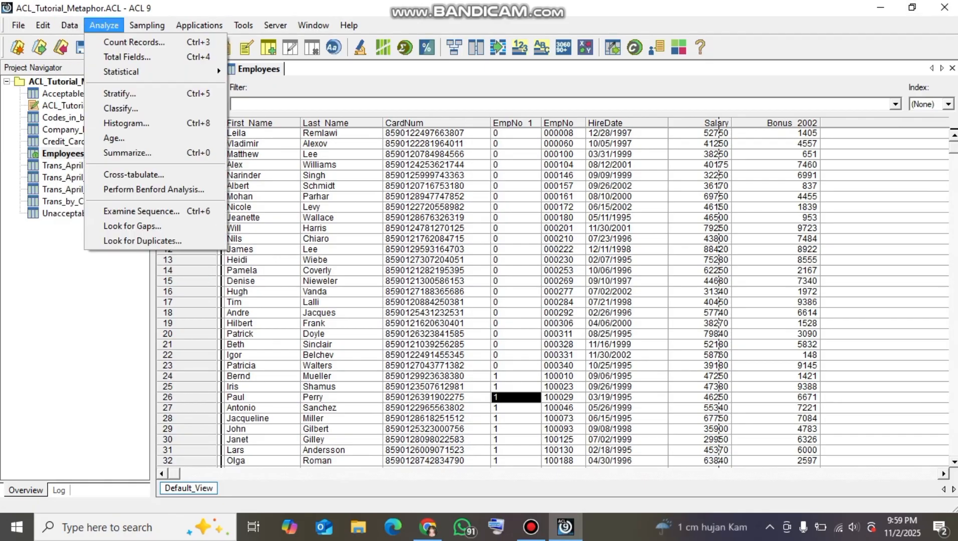
left_click(69, 25)
left_click(69, 25)
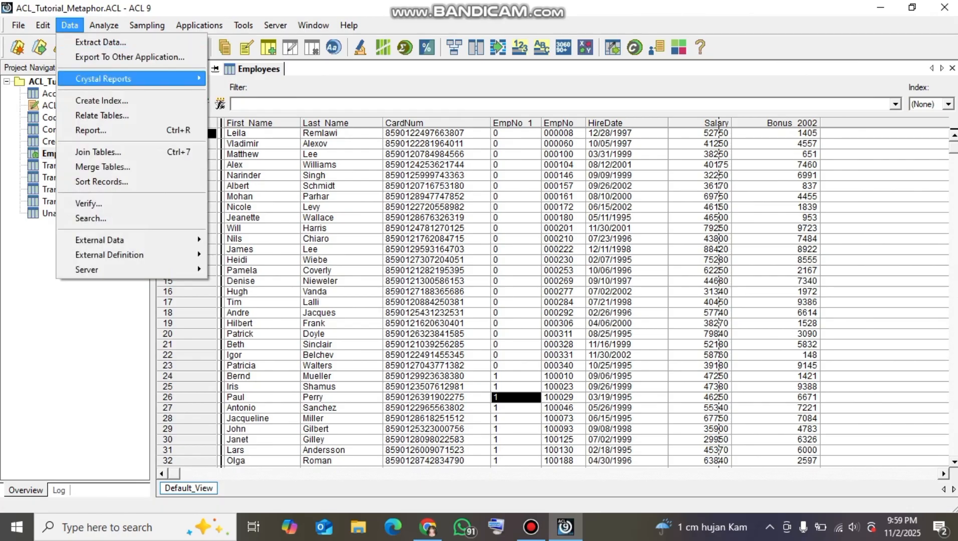
left_click(102, 115)
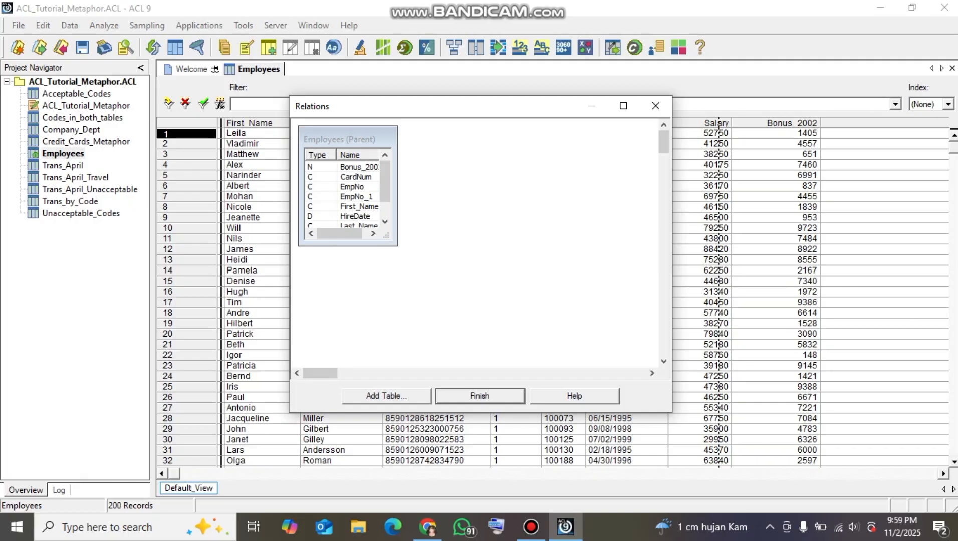
left_click(386, 396)
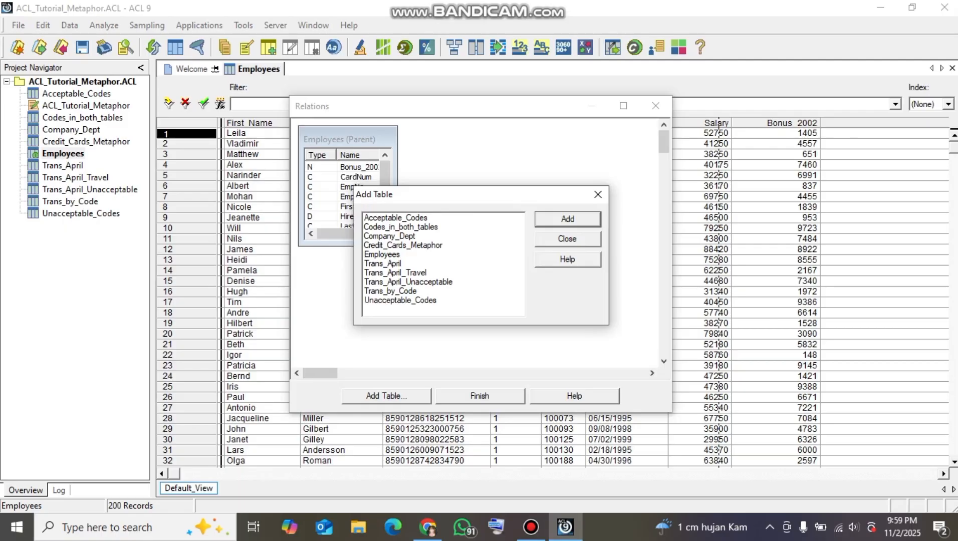
double_click(389, 236)
left_click(567, 239)
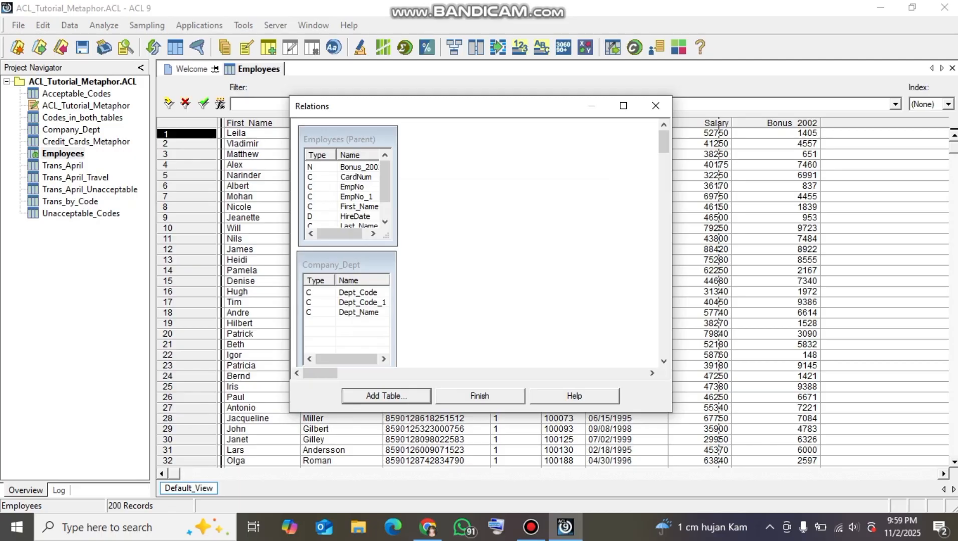
left_click_drag(331, 264, 521, 138)
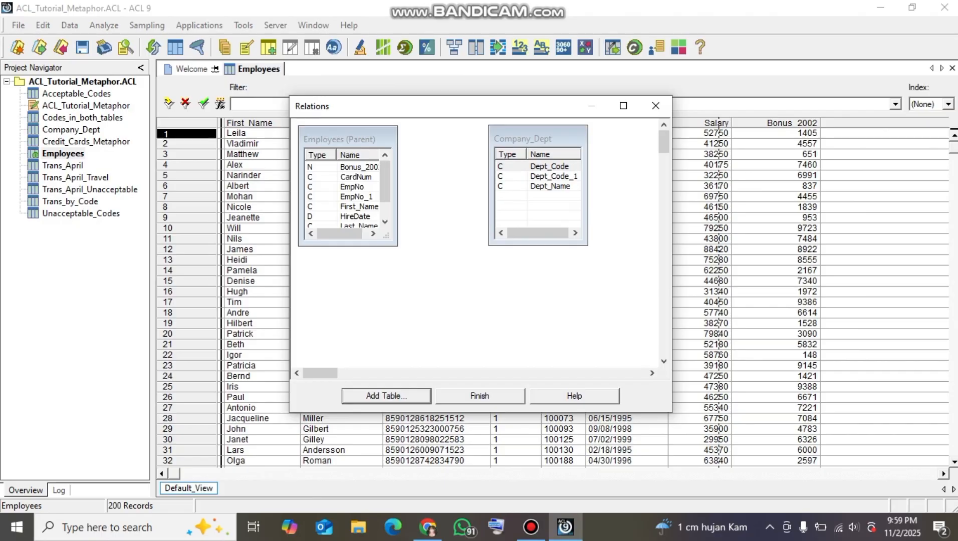
Relate EmpNo_1 in Employees to Dept_Code_1 in Company_Dept and finish the relation
left_click(356, 197)
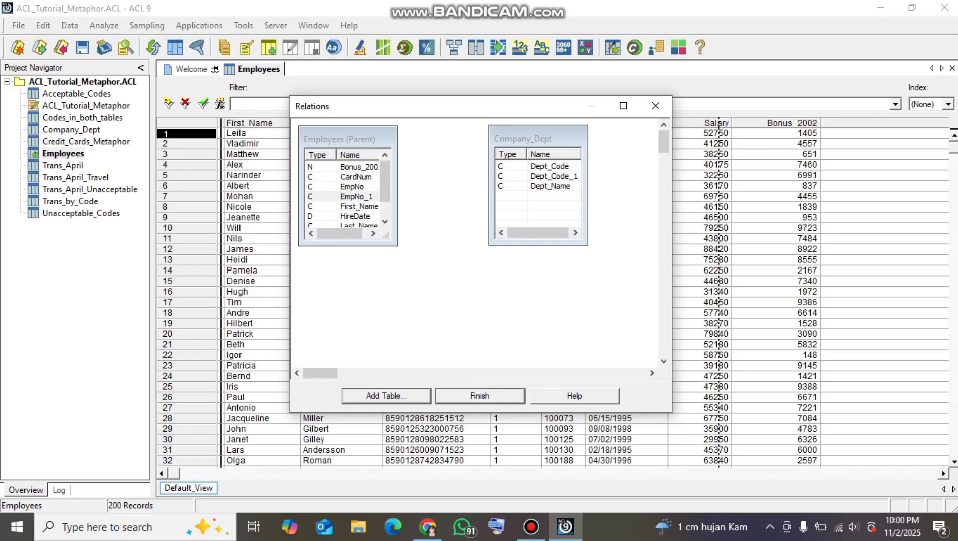
left_click_drag(356, 196, 532, 176)
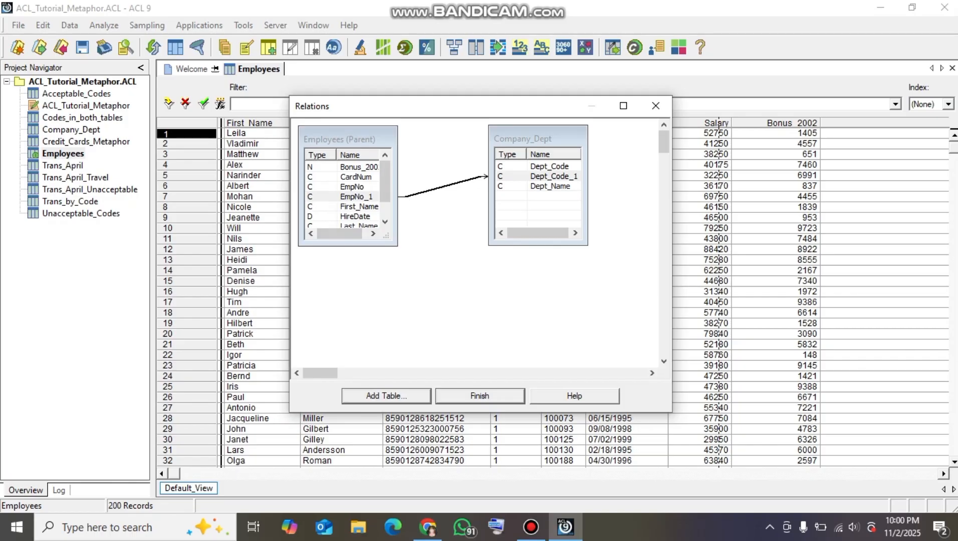
right_click(440, 192)
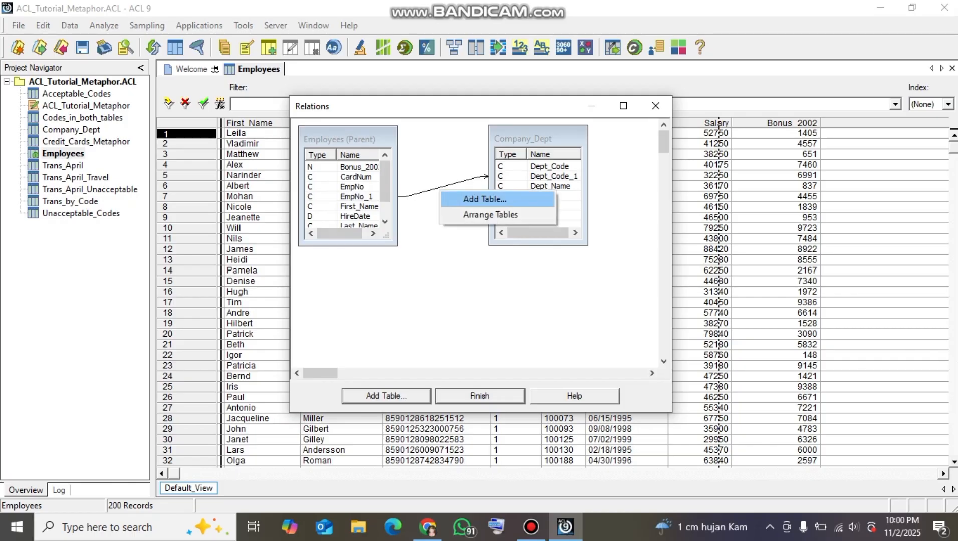
left_click(440, 187)
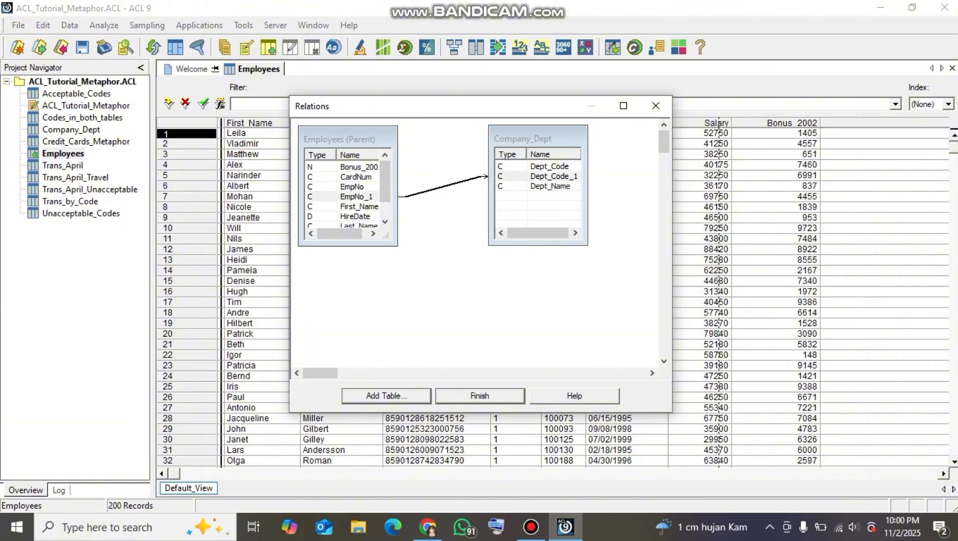
right_click(425, 191)
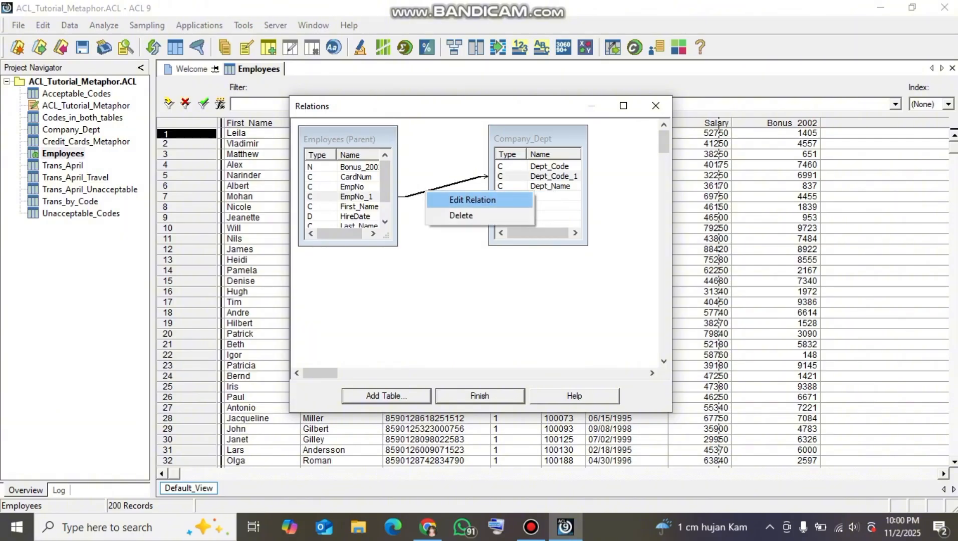
left_click(419, 224)
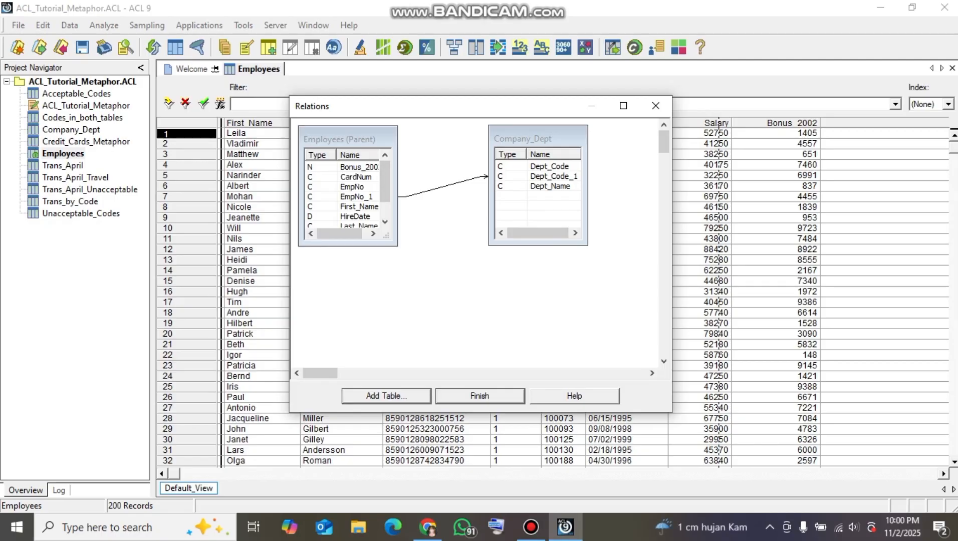
left_click(496, 396)
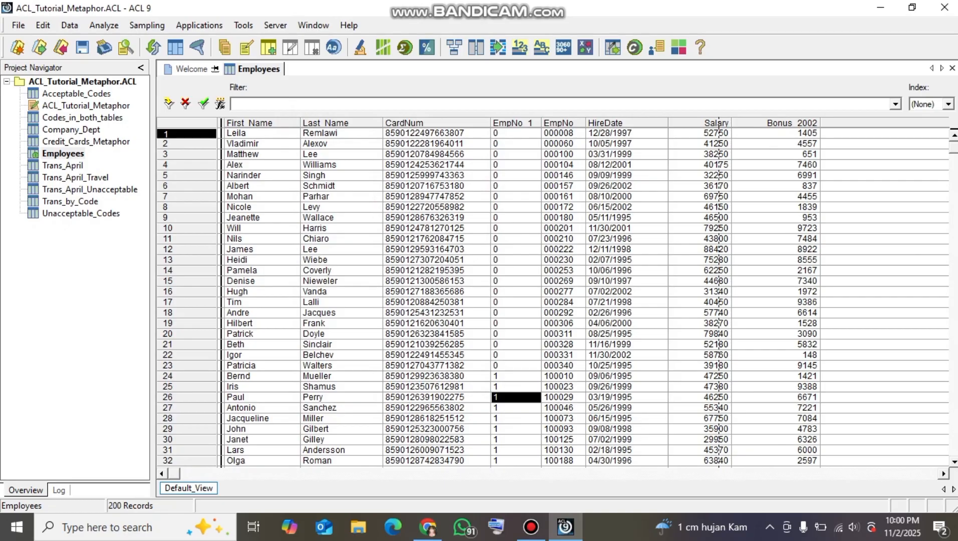
Add the Dept_Name field from the related Company_Dept table as a column before CardNum in the Employees view
left_click(435, 123)
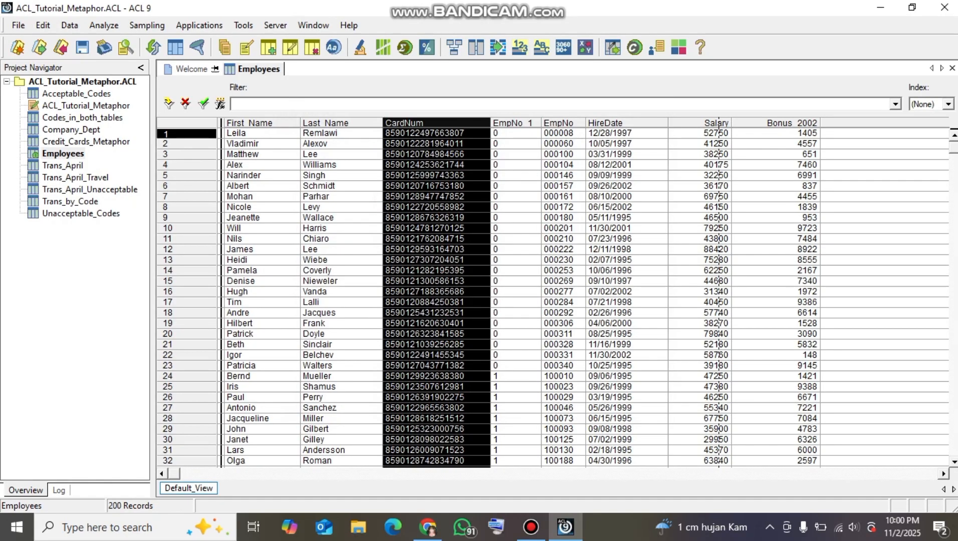
right_click(443, 124)
left_click(495, 154)
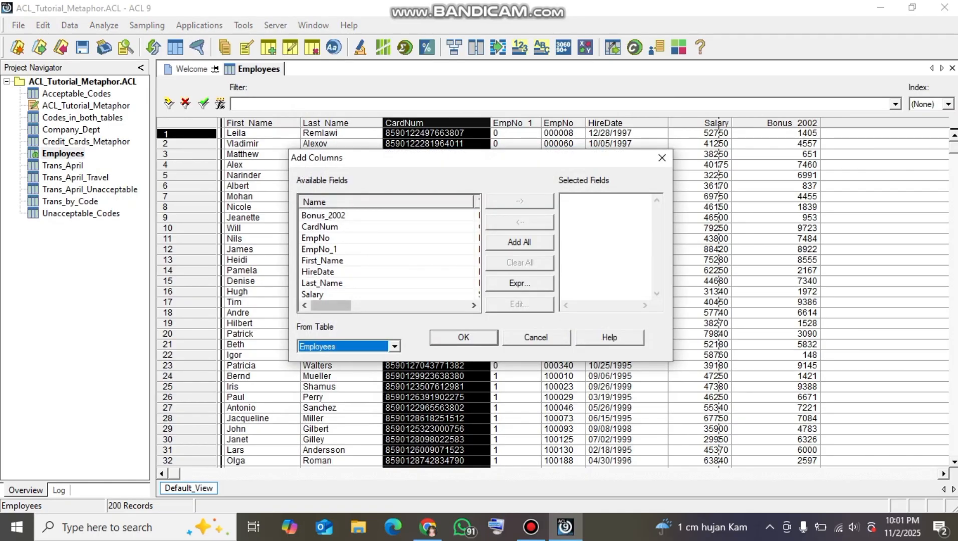
left_click_drag(330, 306, 396, 306)
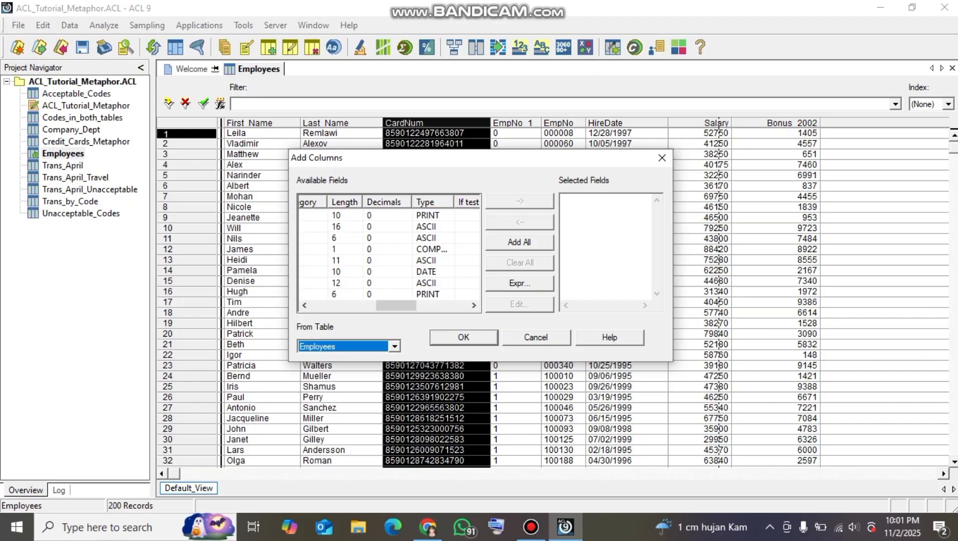
left_click(394, 346)
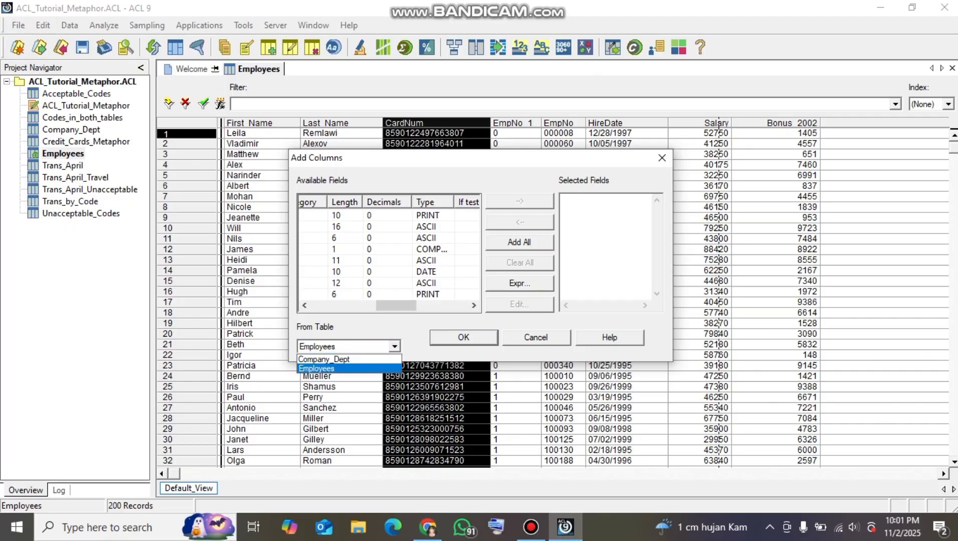
left_click(324, 359)
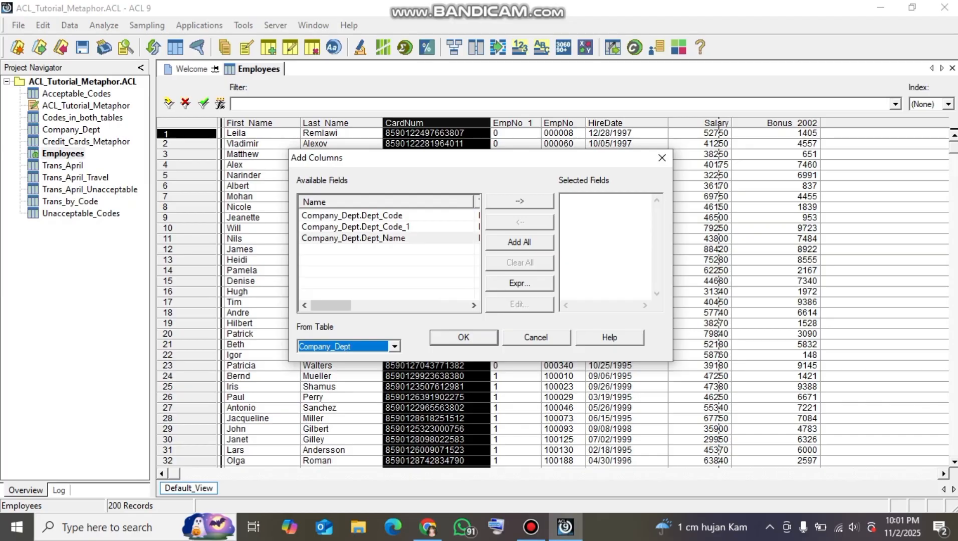
double_click(353, 238)
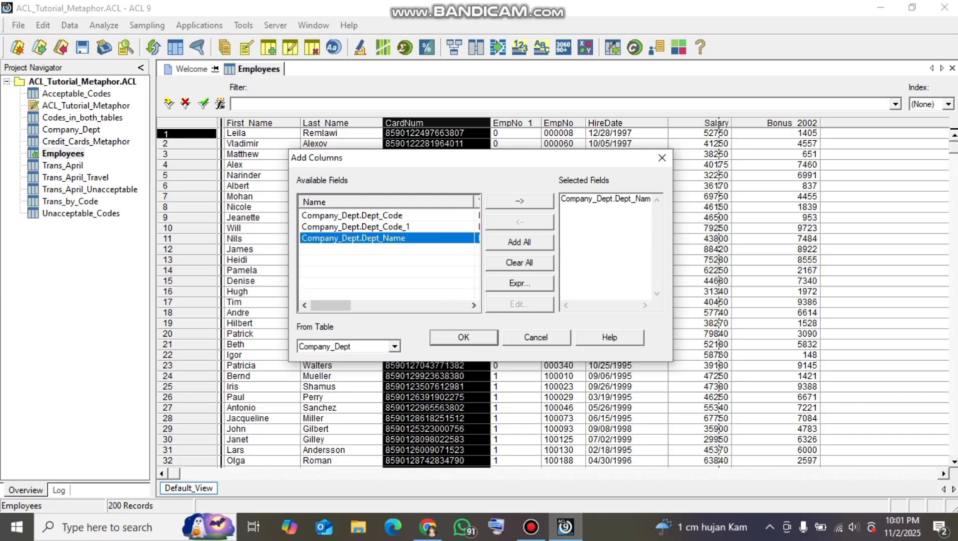
left_click(464, 337)
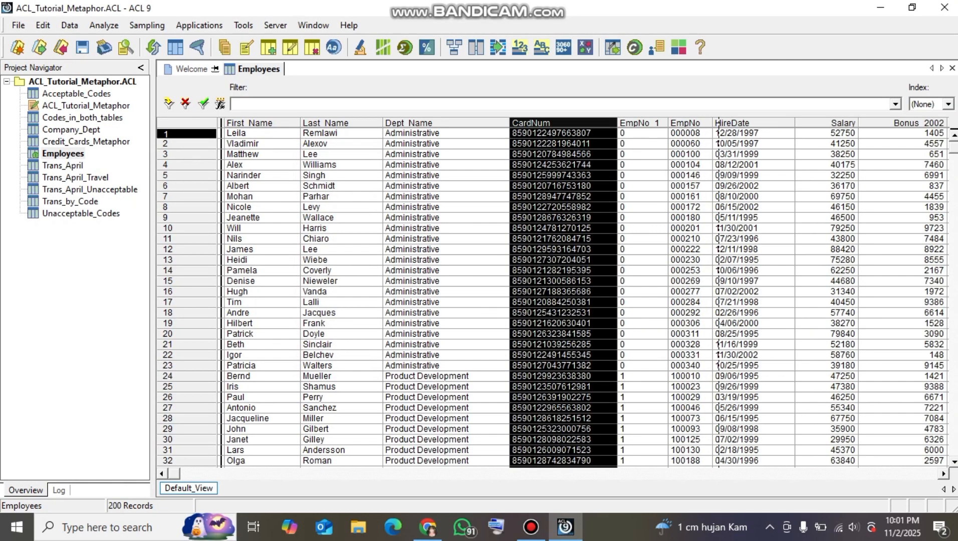
Check the Dept_Name values against the EmpNo_1 digits throughout the employee records
left_click(446, 133)
left_click(446, 186)
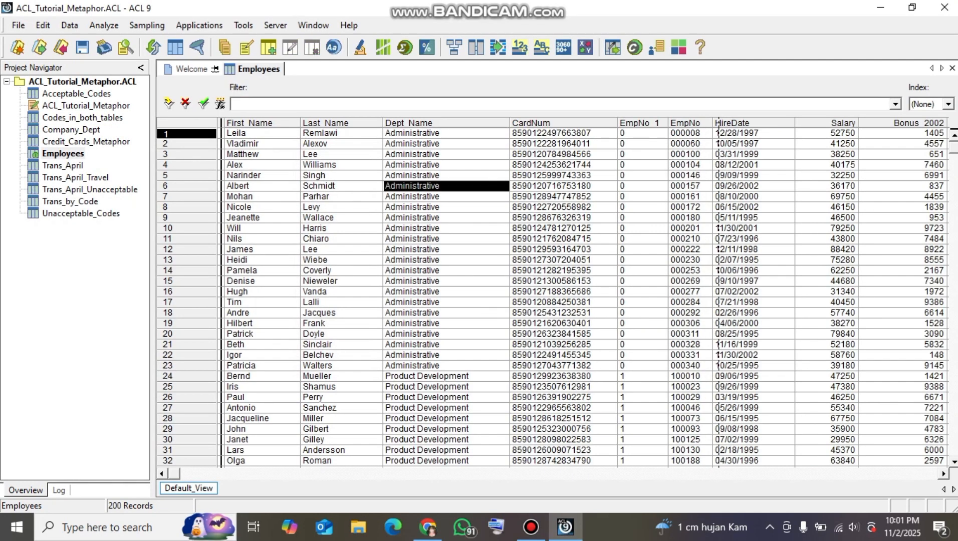
left_click(446, 123)
left_click(446, 176)
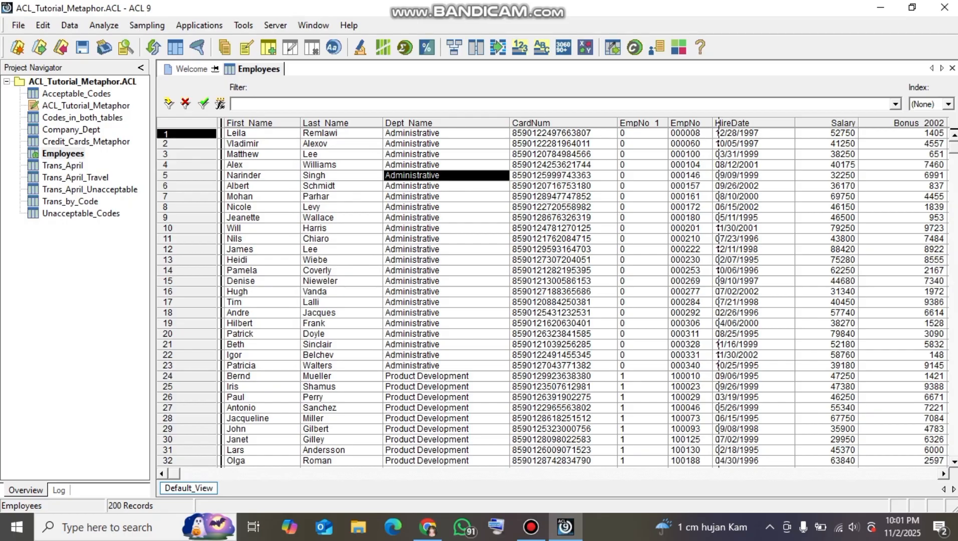
left_click(446, 144)
left_click(446, 429)
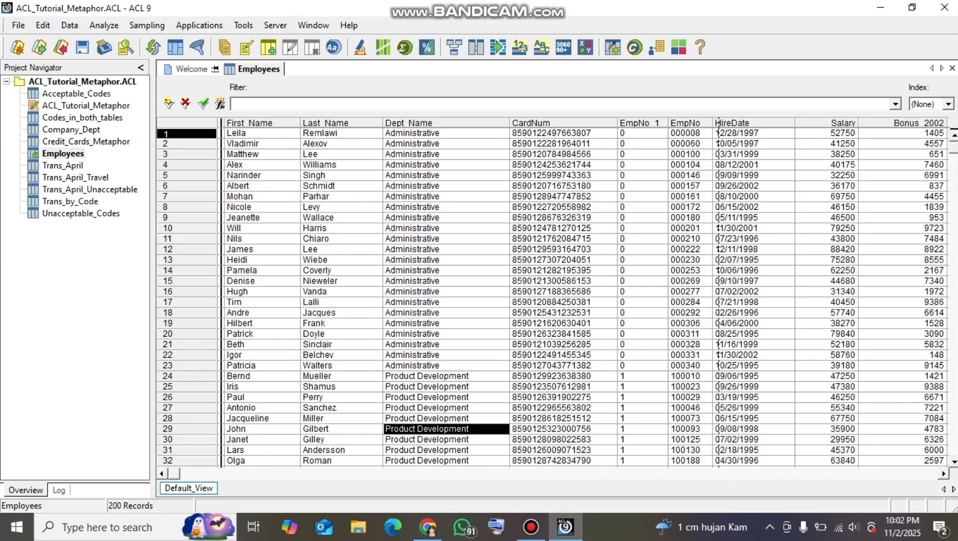
scroll(557, 299, "down", 12)
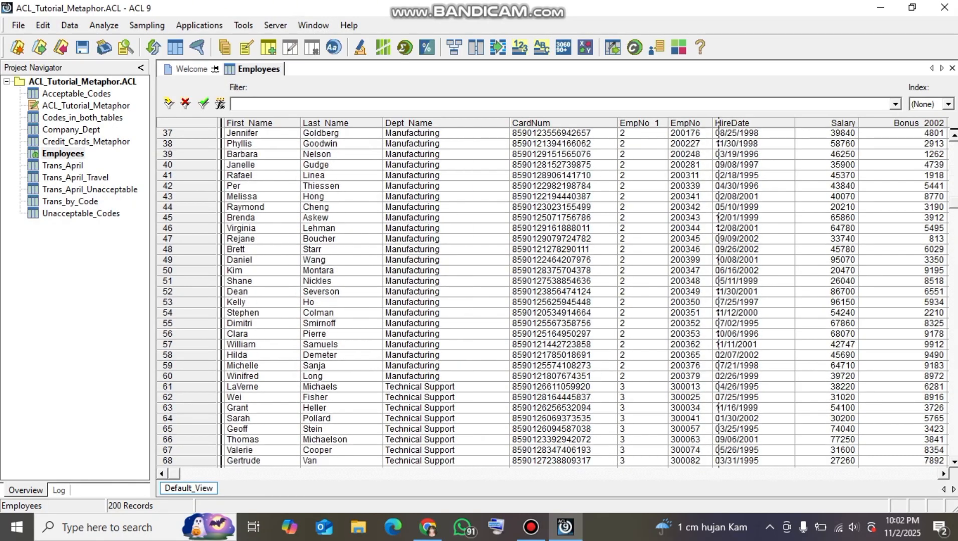
scroll(556, 298, "up", 12)
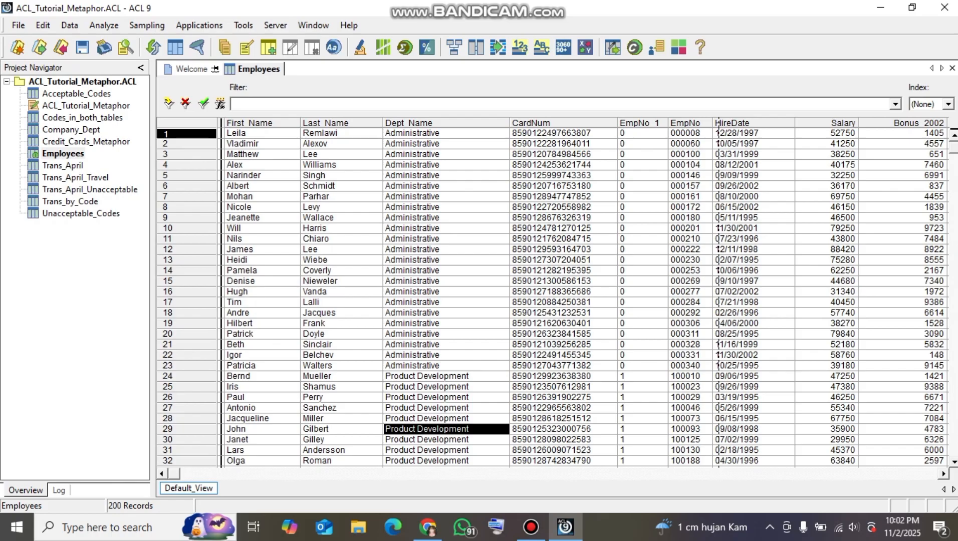
Start a data extract from Employees by fields and select First_Name, Last_Name and CardNum for it
left_click(69, 25)
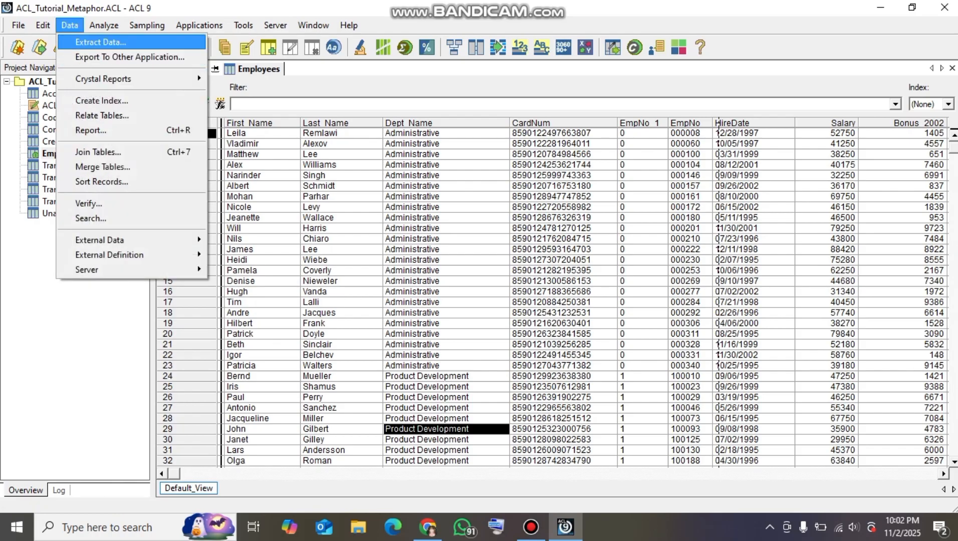
left_click(101, 43)
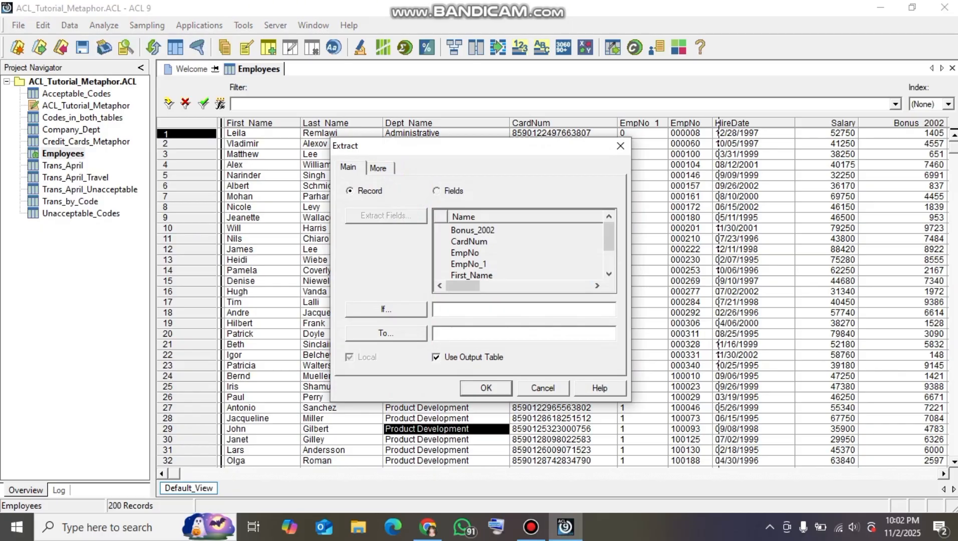
left_click(436, 191)
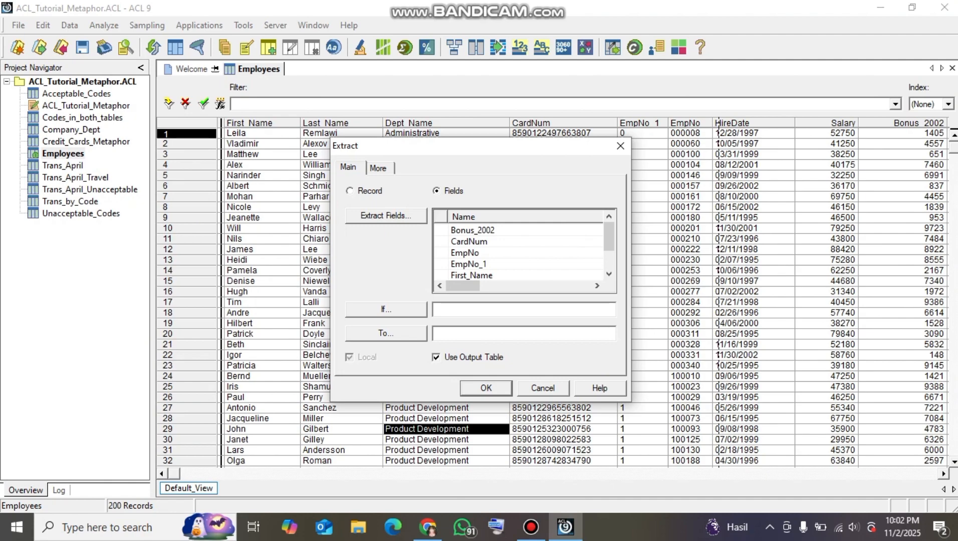
left_click(385, 215)
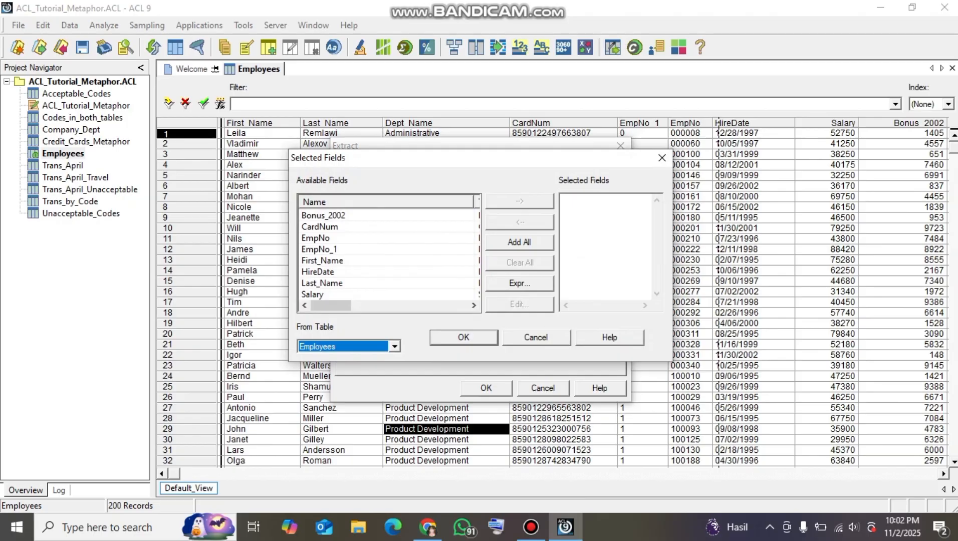
left_click(322, 260)
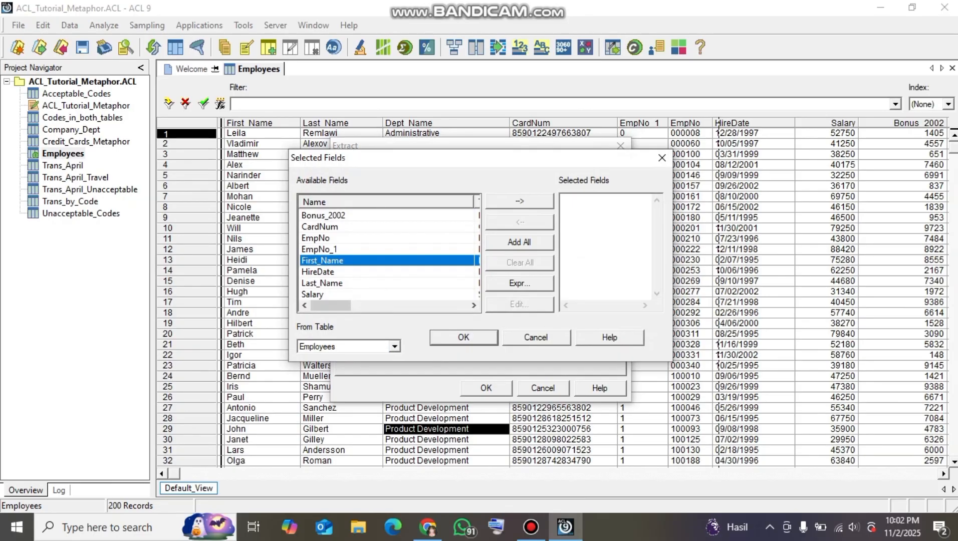
left_click(519, 201)
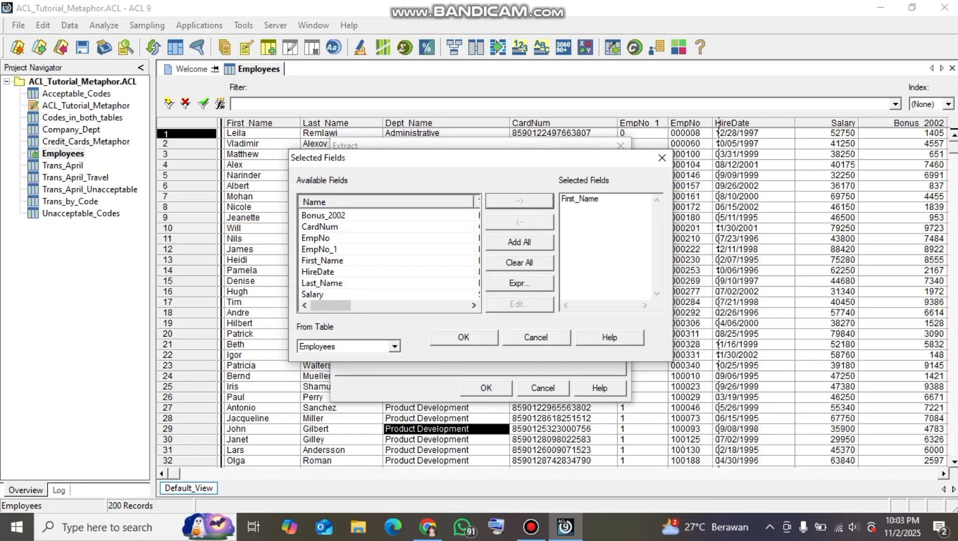
double_click(322, 283)
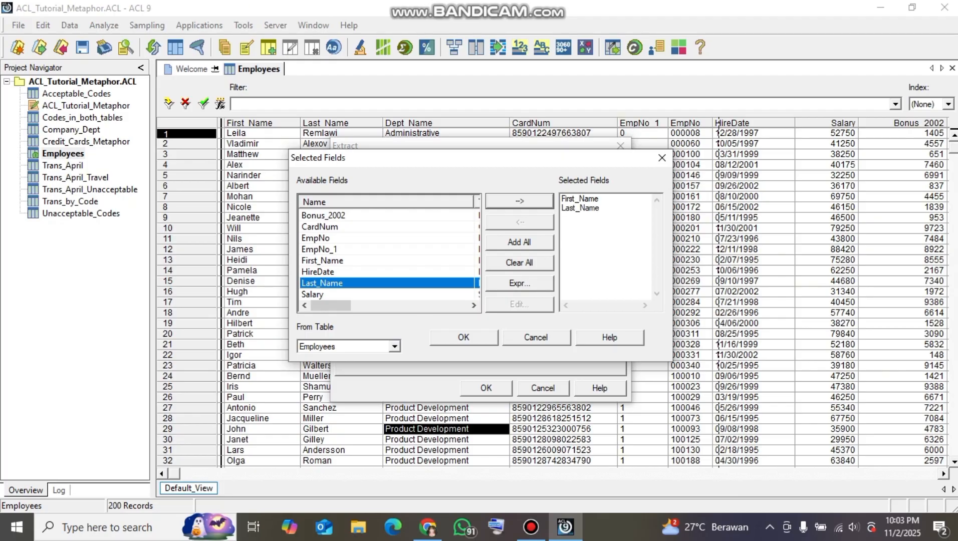
double_click(319, 227)
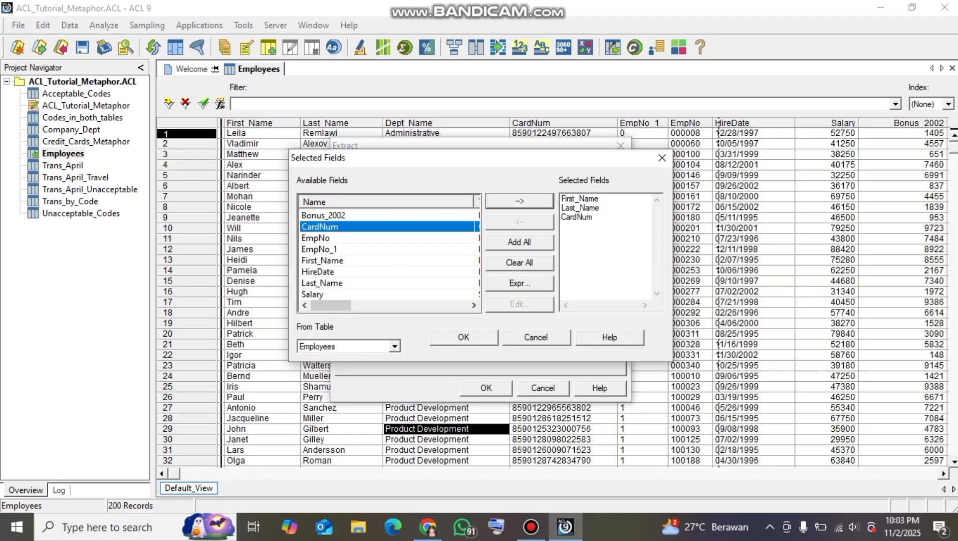
Add Dept_Name from the related Company_Dept table to the extract's selected fields and confirm the field selection
left_click(394, 346)
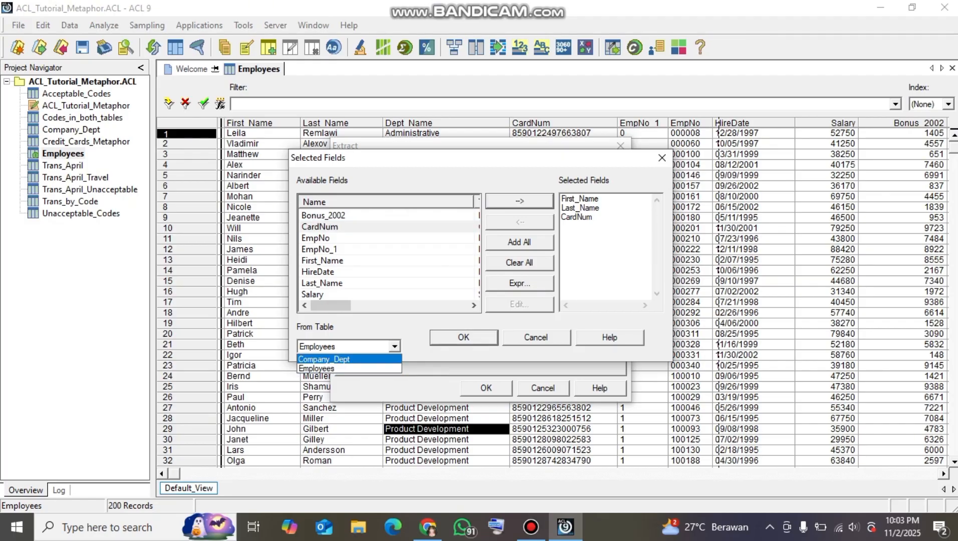
left_click(330, 359)
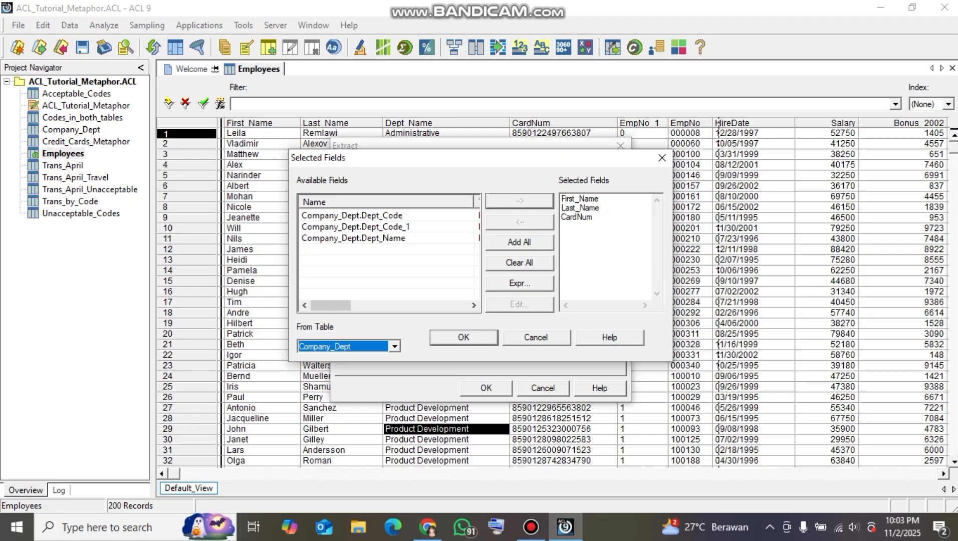
left_click(353, 238)
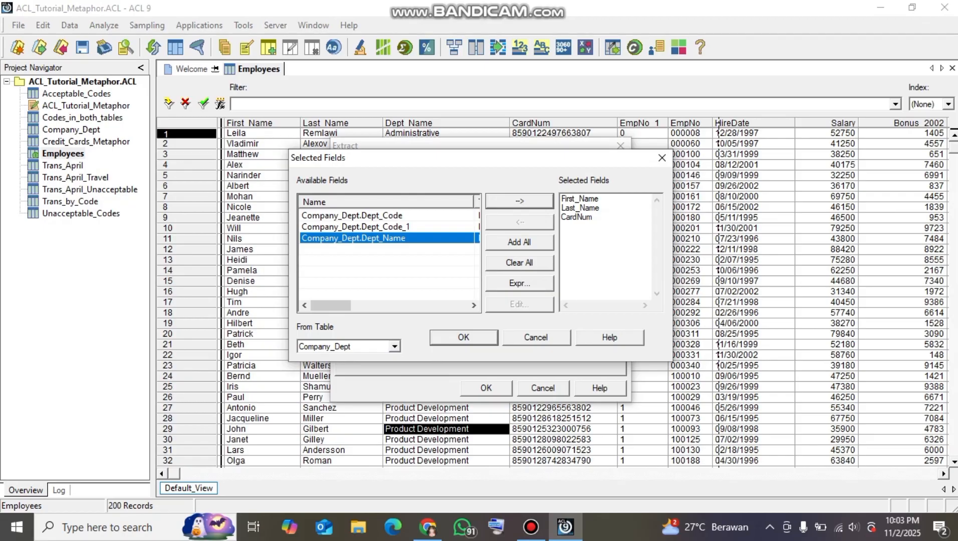
left_click(519, 200)
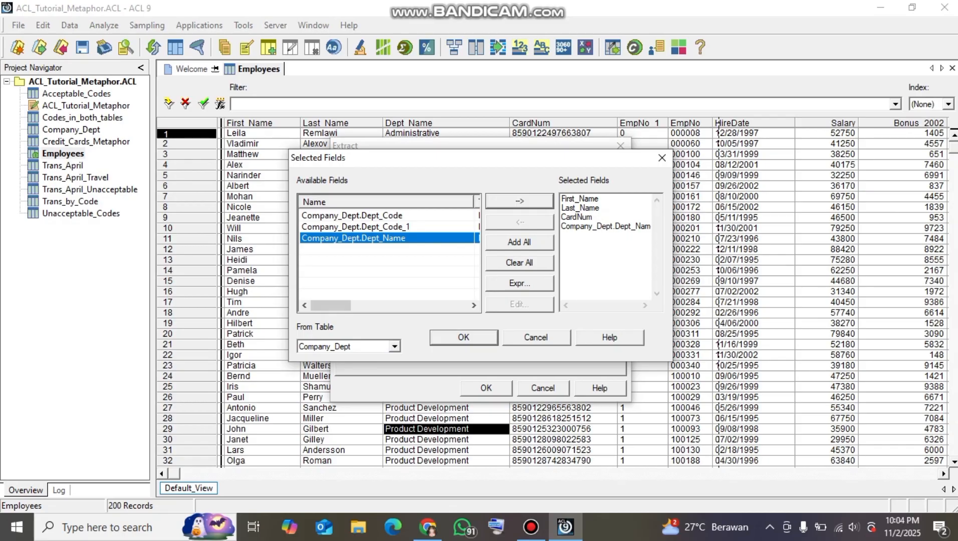
left_click(463, 337)
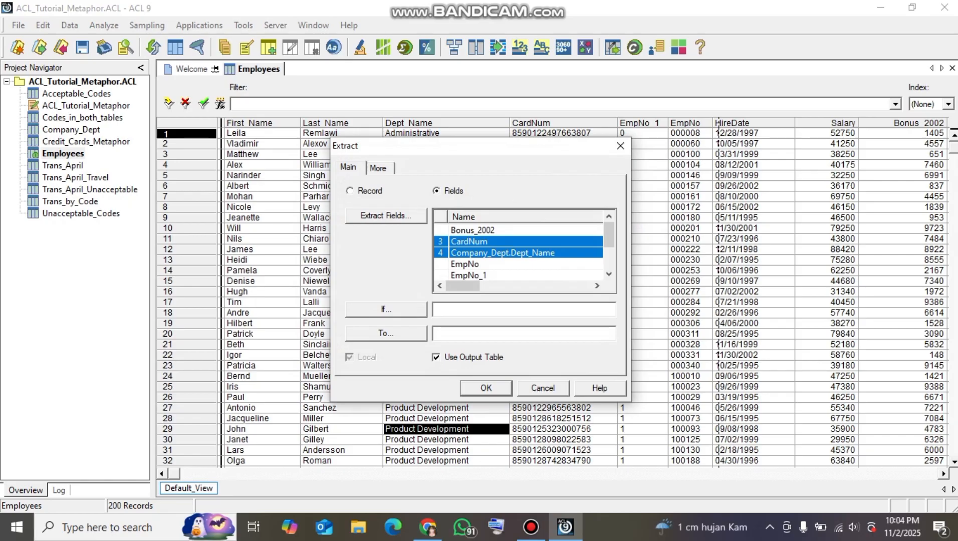
Extract the selected fields to an output table named Employees_Dept, saving the changes made to Employees
left_click(466, 334)
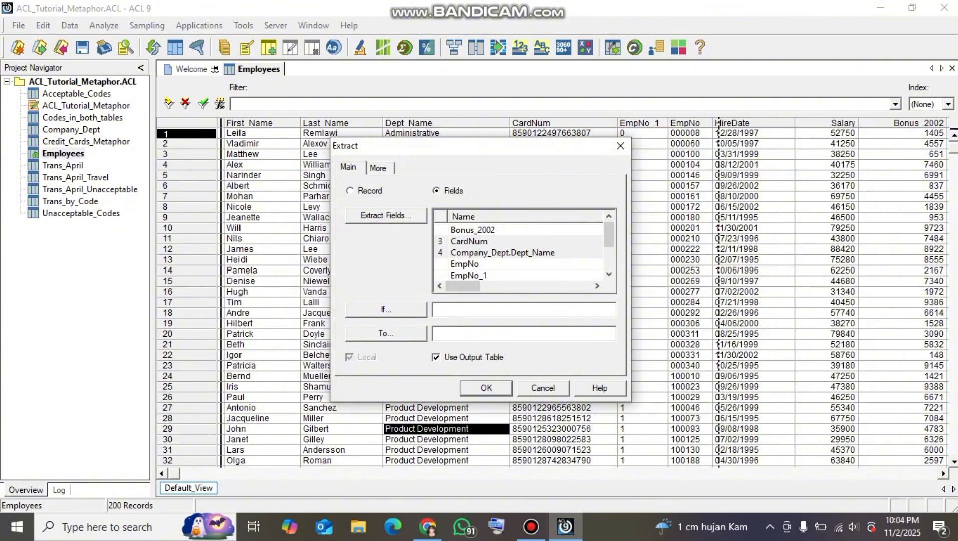
type("Employees_Dept")
key("Return")
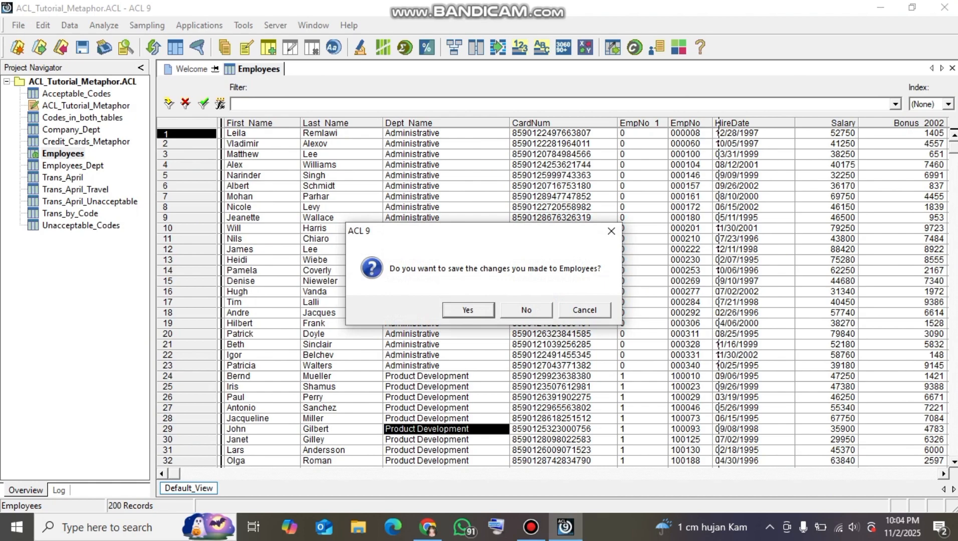
key("Return")
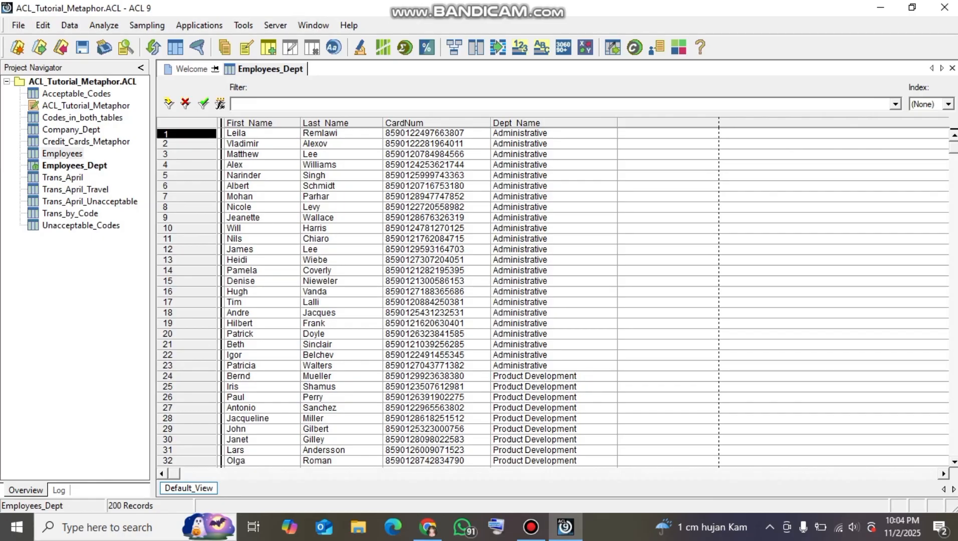
left_click(554, 281)
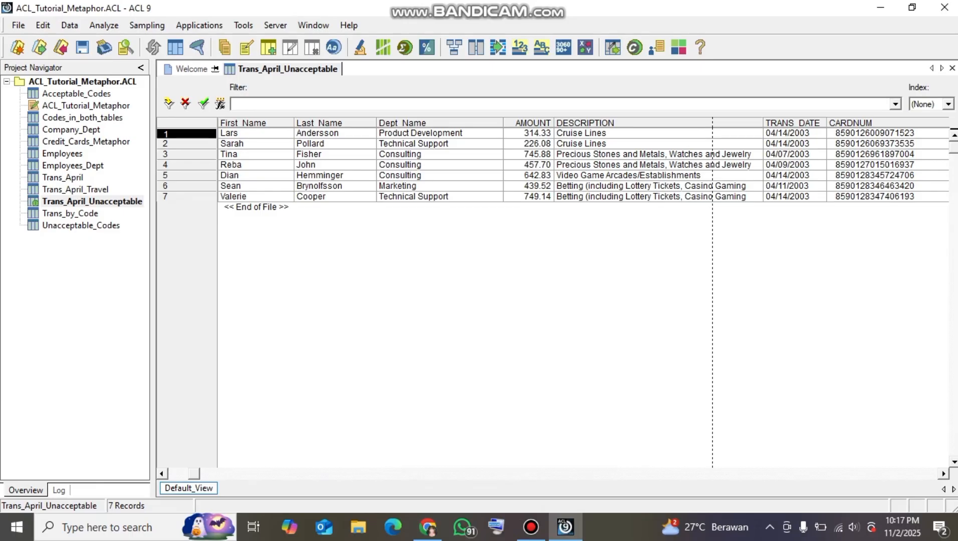
Open Employees_Dept without saving the Trans_April_Unacceptable changes and check CardNum's length and type in its table layout
double_click(73, 166)
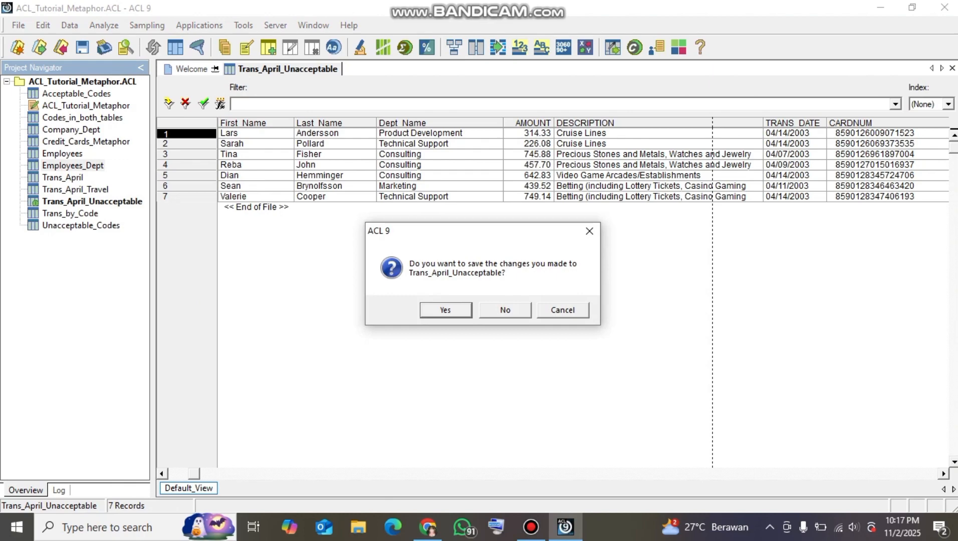
left_click(505, 310)
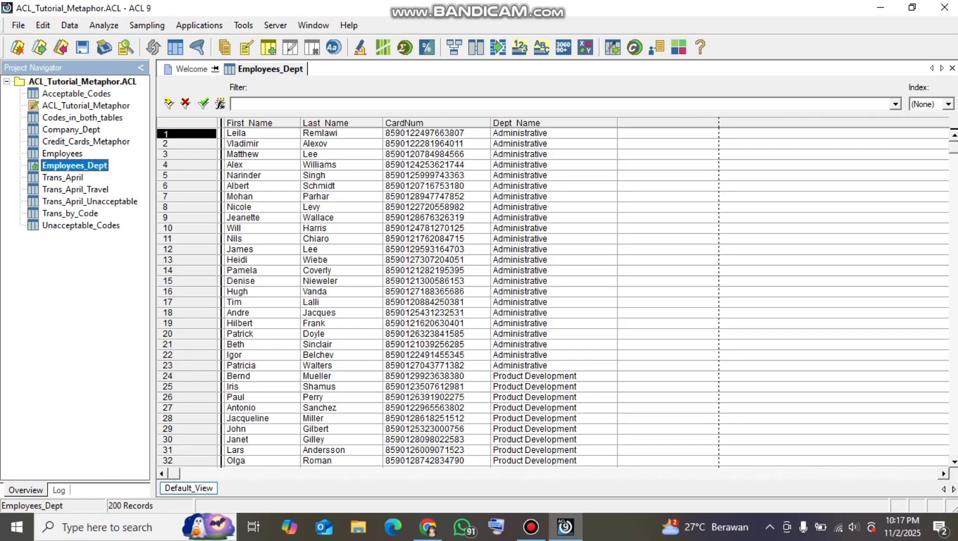
left_click(43, 25)
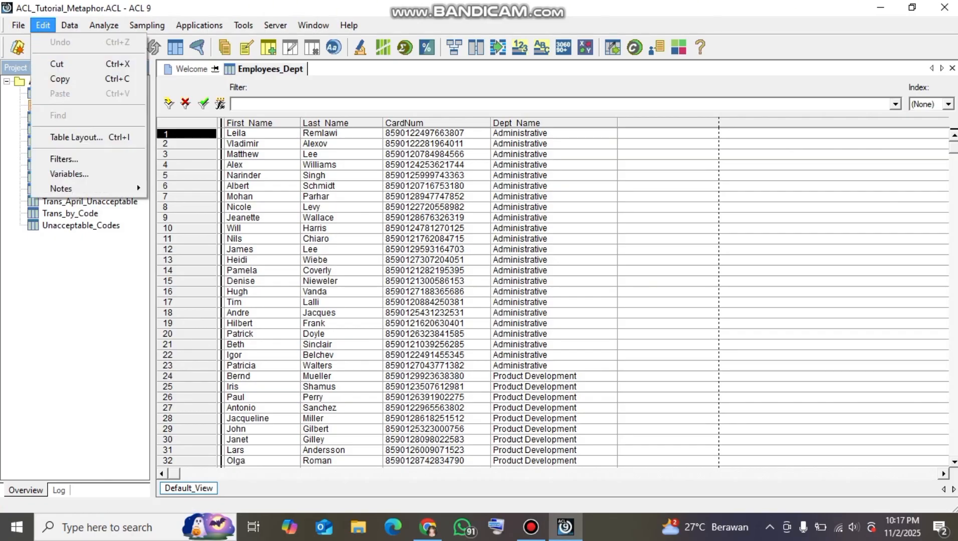
left_click(76, 137)
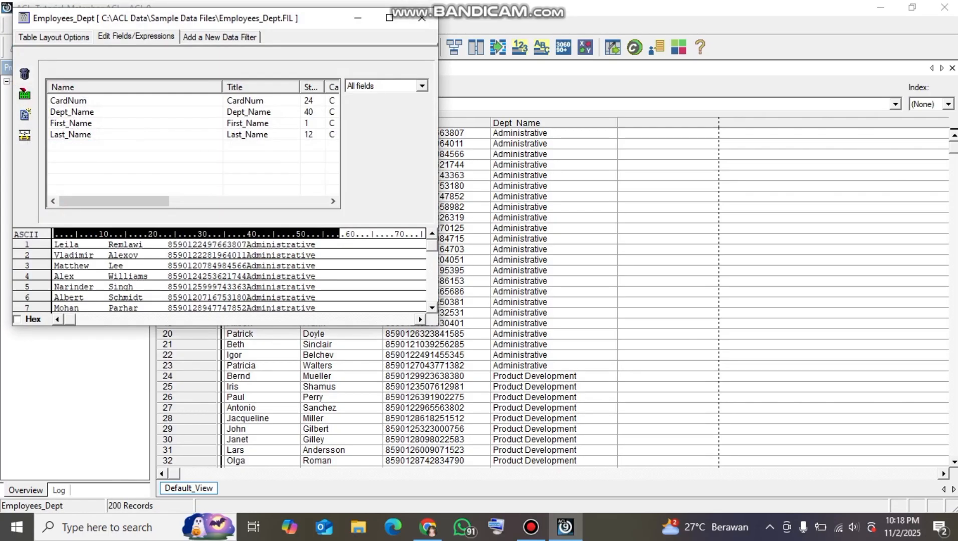
left_click(68, 101)
left_click_drag(115, 201, 224, 201)
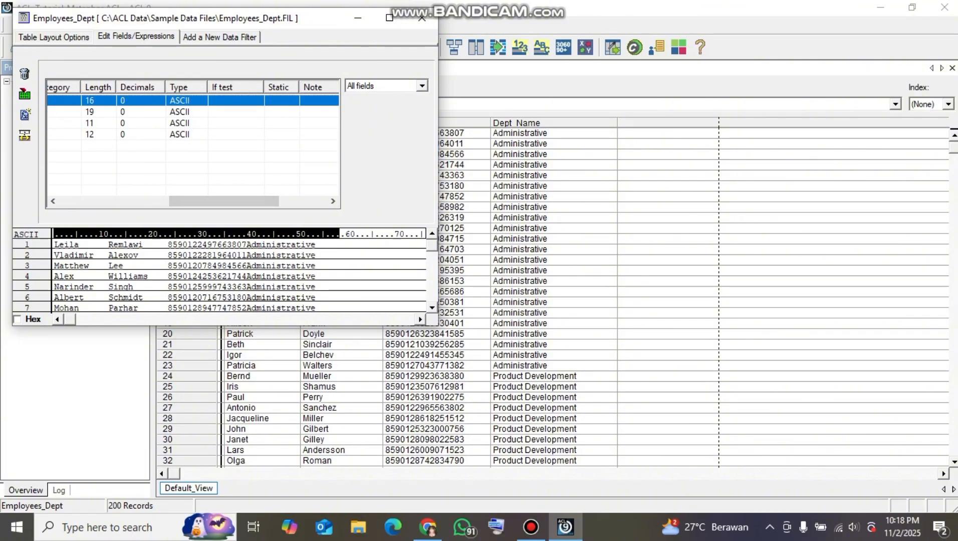
left_click_drag(224, 201, 114, 200)
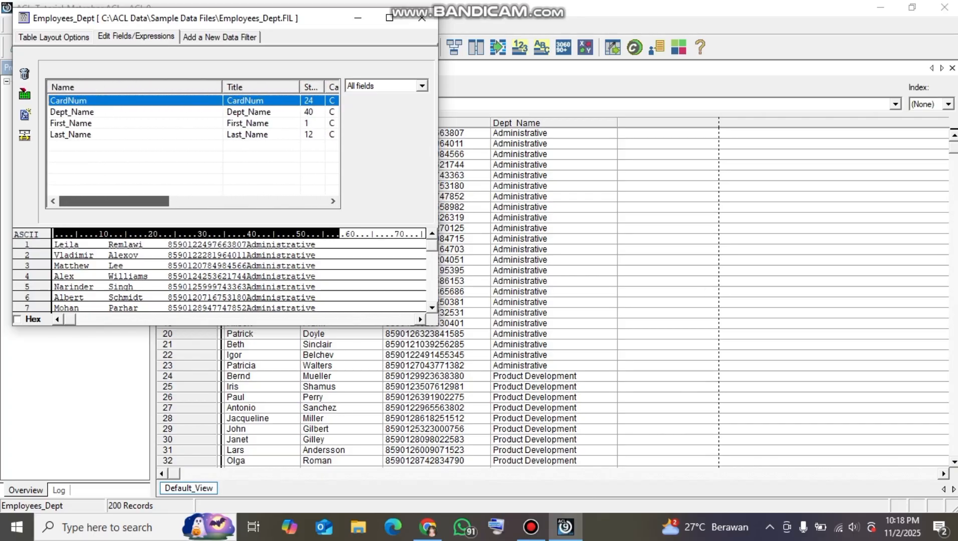
left_click(422, 17)
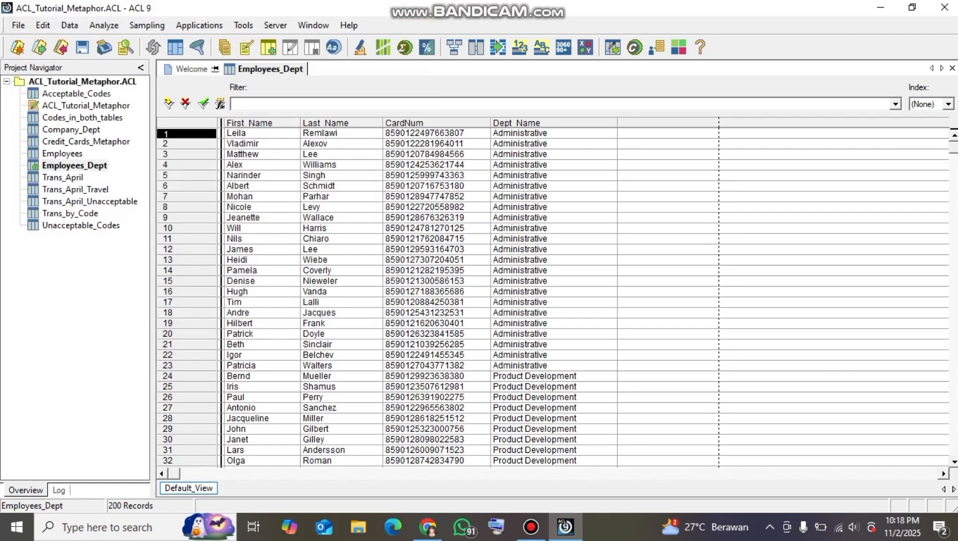
Open Trans_April_Unacceptable and check CARDNUM's length and type in its table layout
double_click(90, 202)
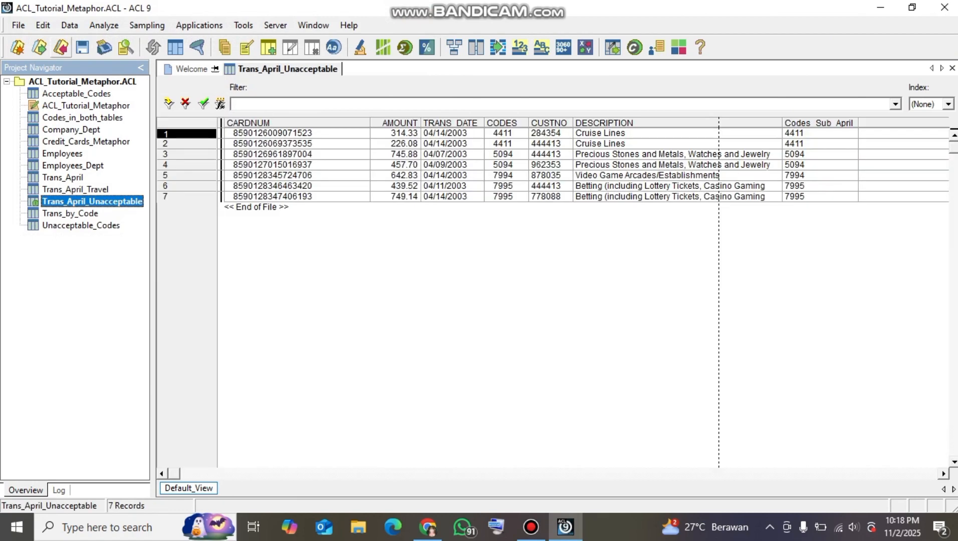
left_click(43, 25)
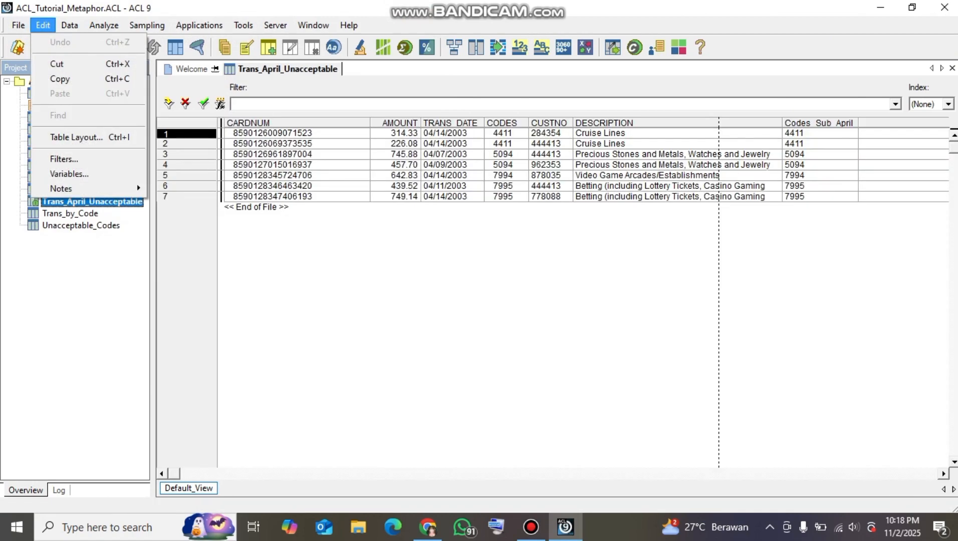
left_click(75, 137)
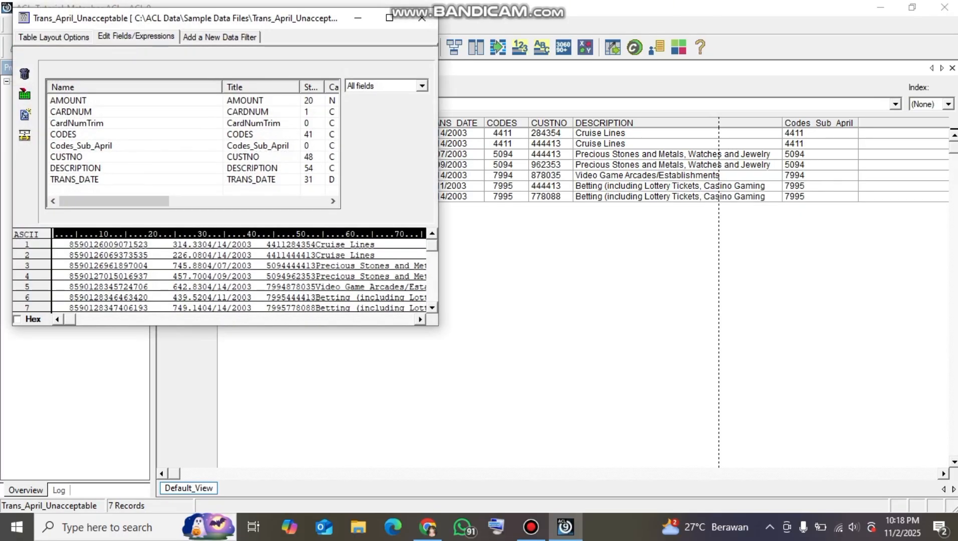
left_click(71, 111)
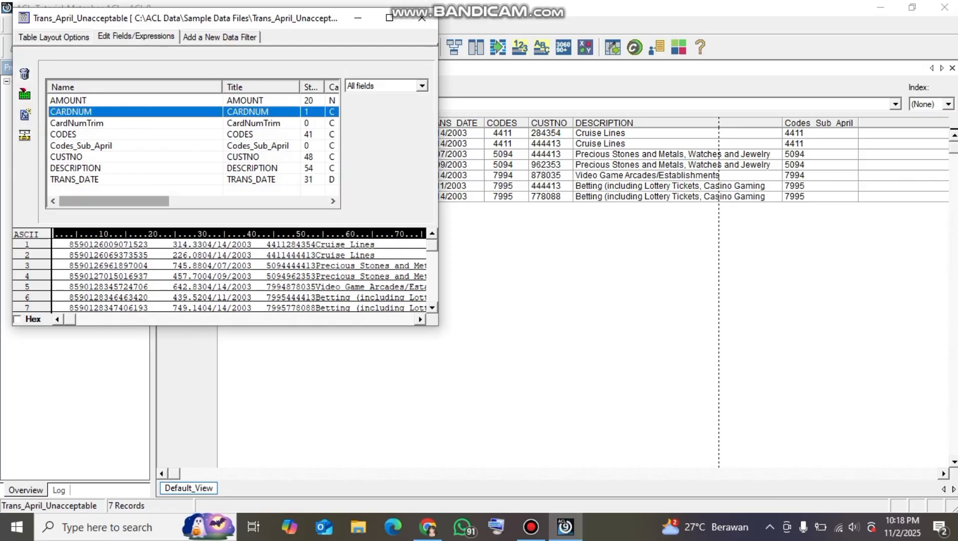
left_click_drag(114, 202, 170, 201)
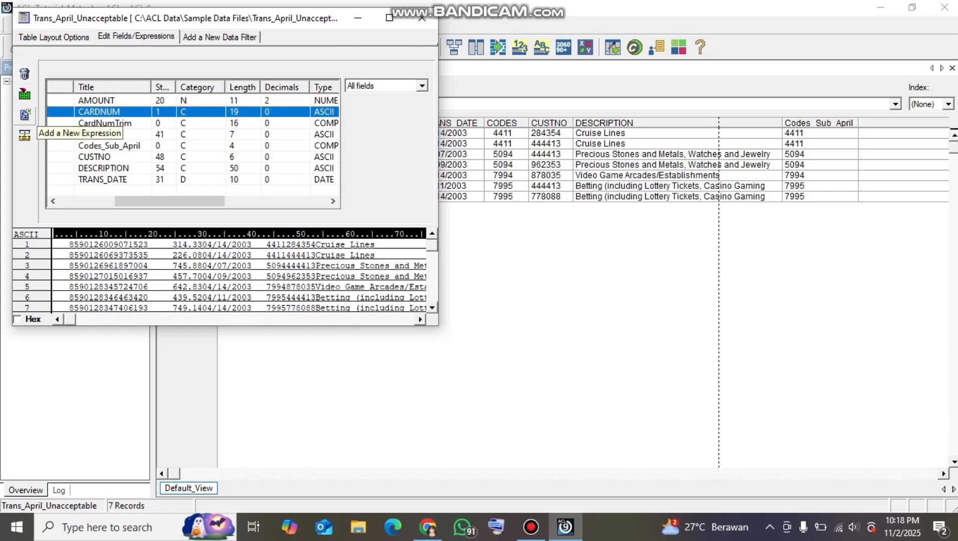
Start a new expression field named CardNumTrim in the Trans_April_Unacceptable layout and open the expression builder for its default value
left_click(25, 135)
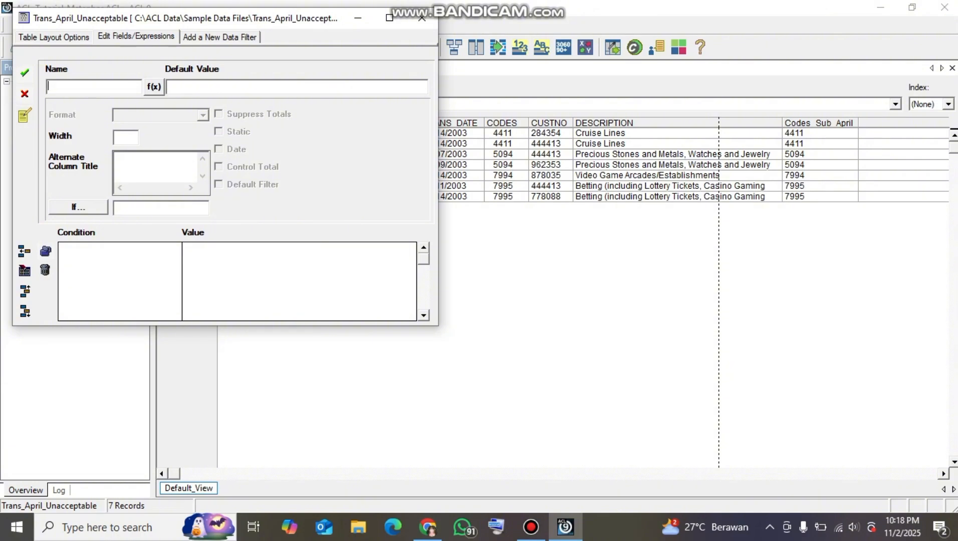
type("C")
type("aed")
key("BackSpace")
key("BackSpace")
type("rdNumTrim")
left_click(154, 86)
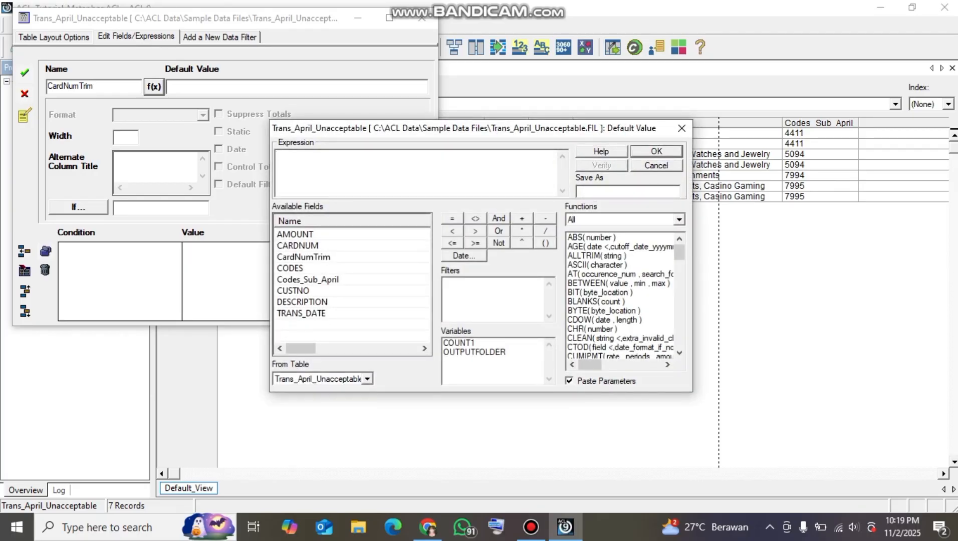
scroll(620, 296, "down", 20)
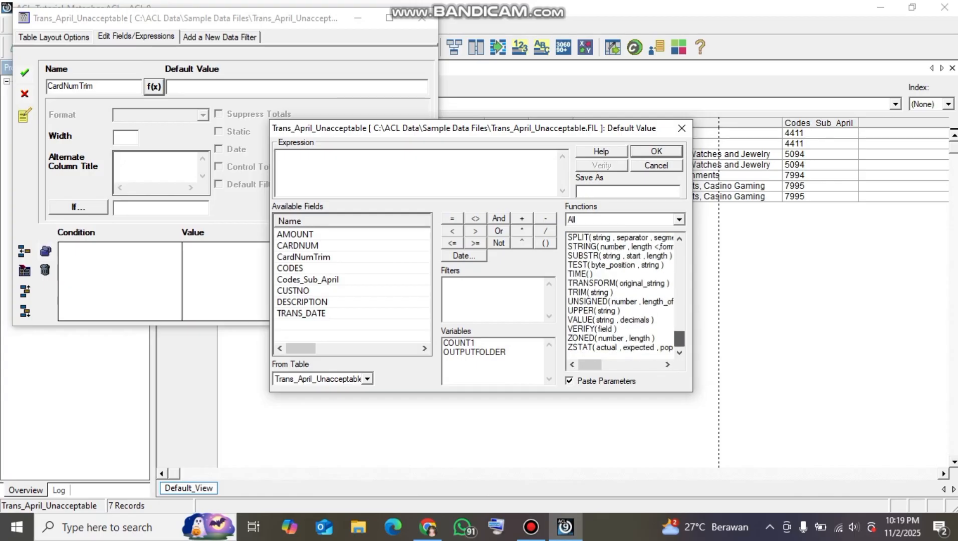
double_click(615, 265)
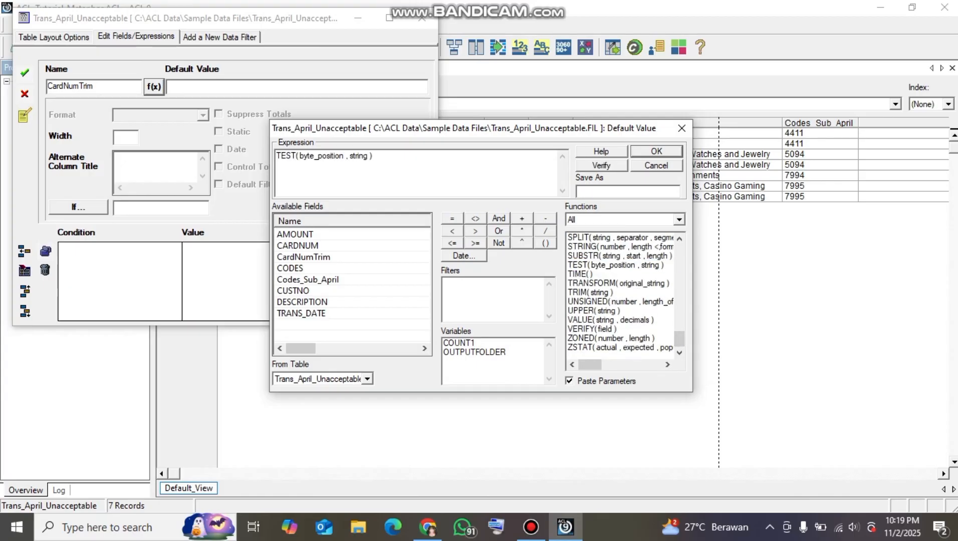
left_click_drag(374, 156, 276, 156)
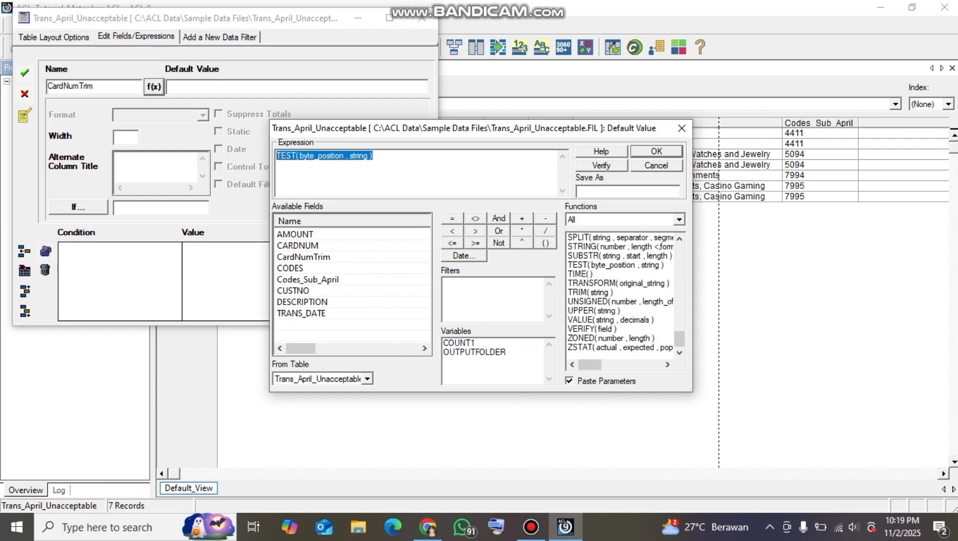
key("Delete")
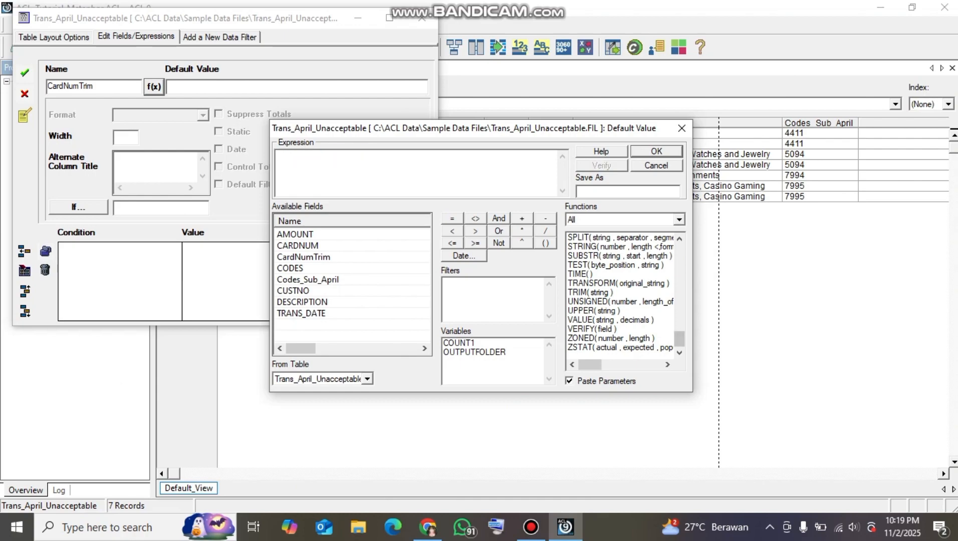
Insert the SUBSTR function into the expression with ALLTRIM(CARDNUM) as its string argument
double_click(619, 256)
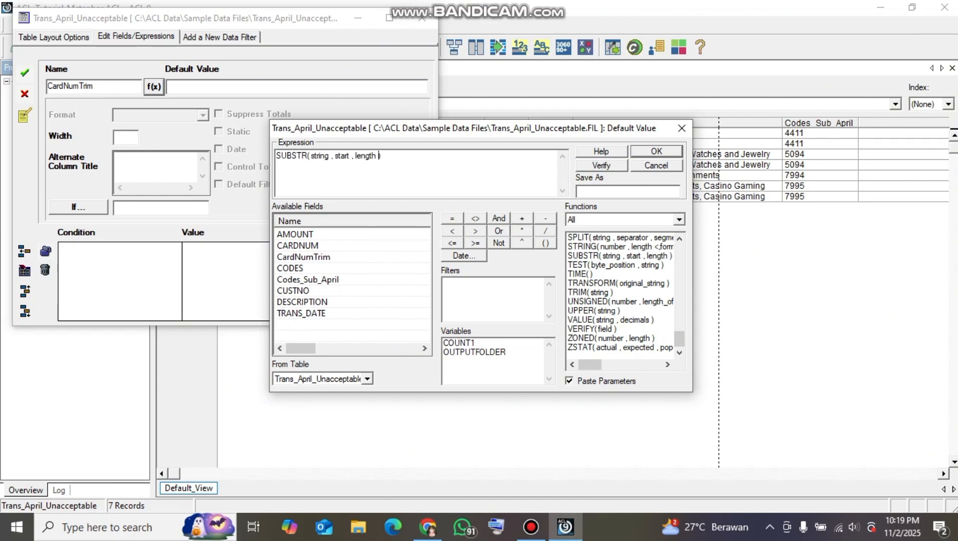
left_click_drag(331, 157, 311, 156)
left_click_drag(679, 339, 679, 251)
left_click(611, 256)
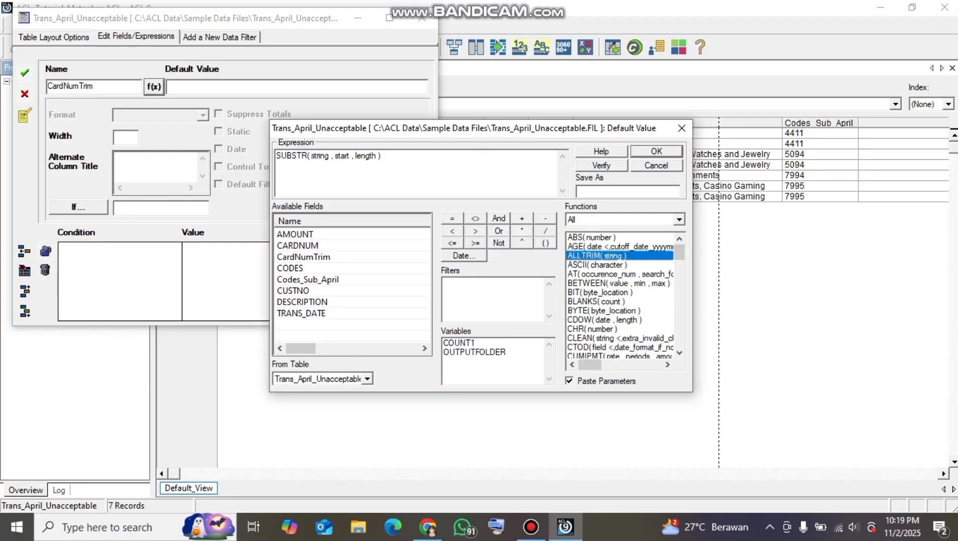
left_click_drag(368, 156, 346, 156)
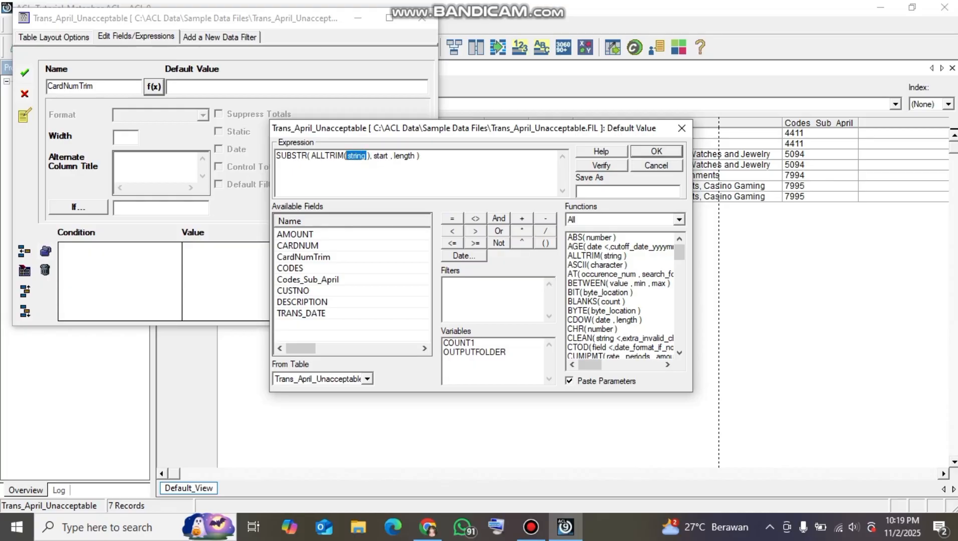
double_click(298, 245)
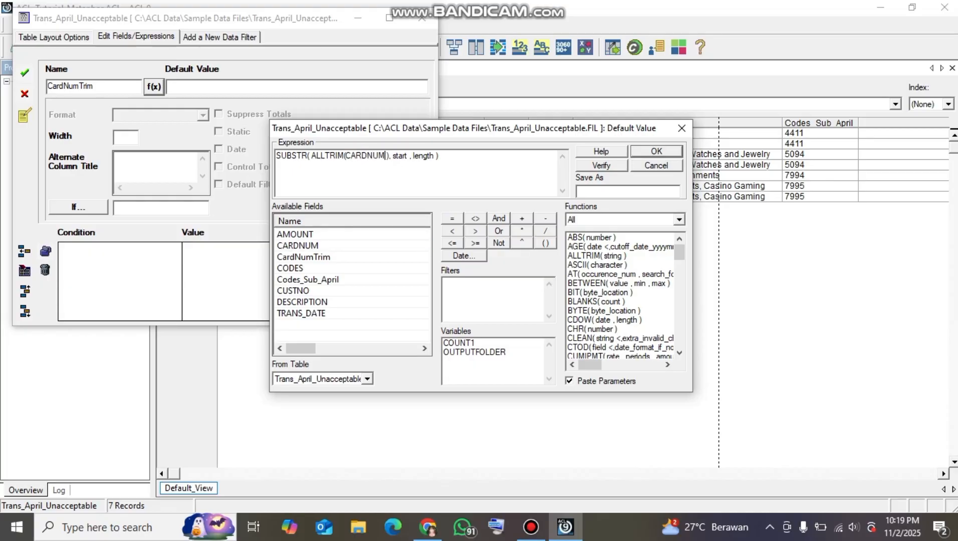
Complete the expression as SUBSTR( ALLTRIM(CARDNUM ), 1 , 16 ), then clear the field entry and close the table layout
left_click_drag(409, 156, 396, 156)
key("BackSpace")
key("BackSpace")
type("1")
left_click_drag(424, 156, 405, 156)
type("16")
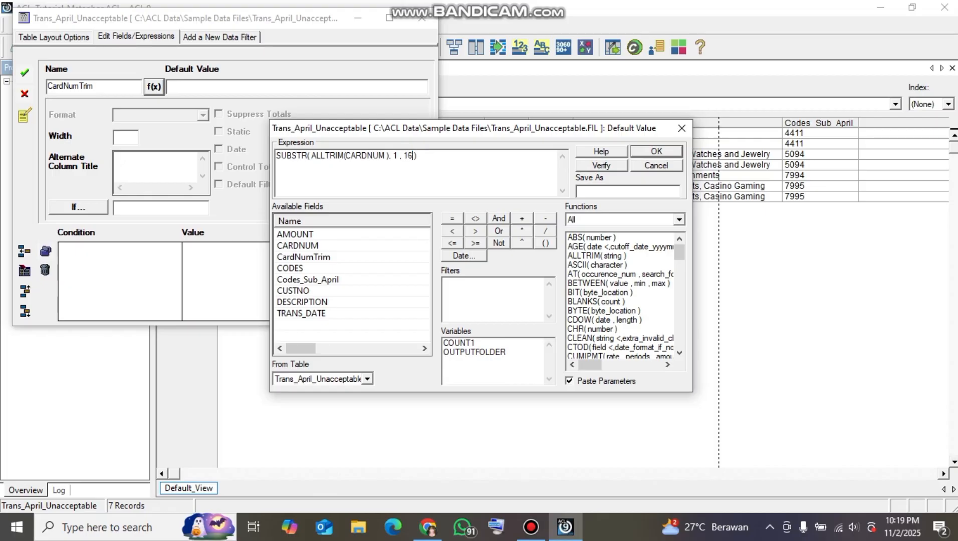
key("Return")
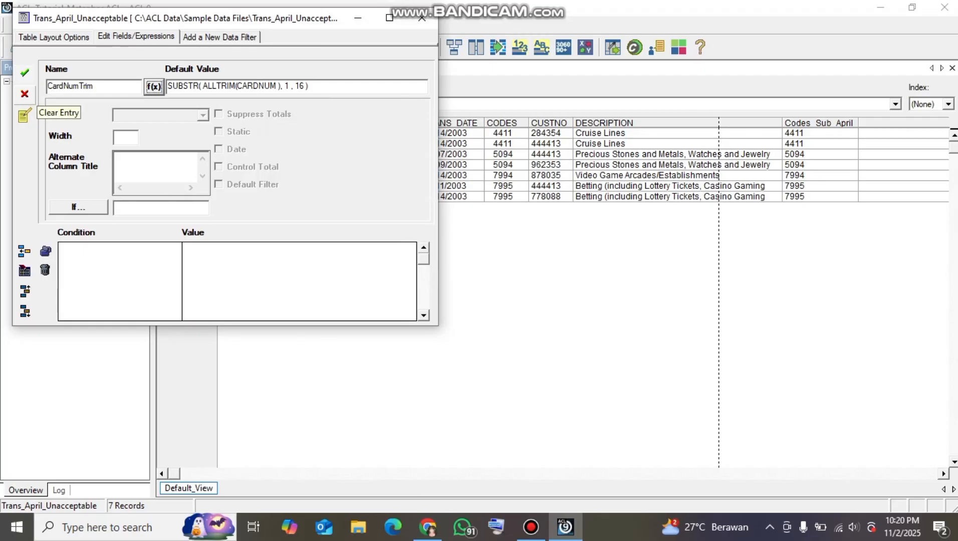
left_click(25, 94)
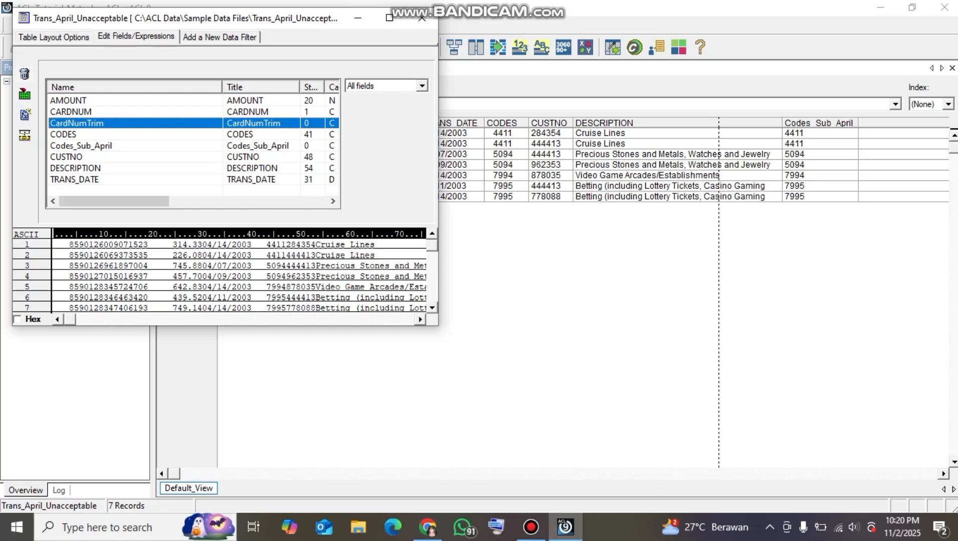
left_click(421, 18)
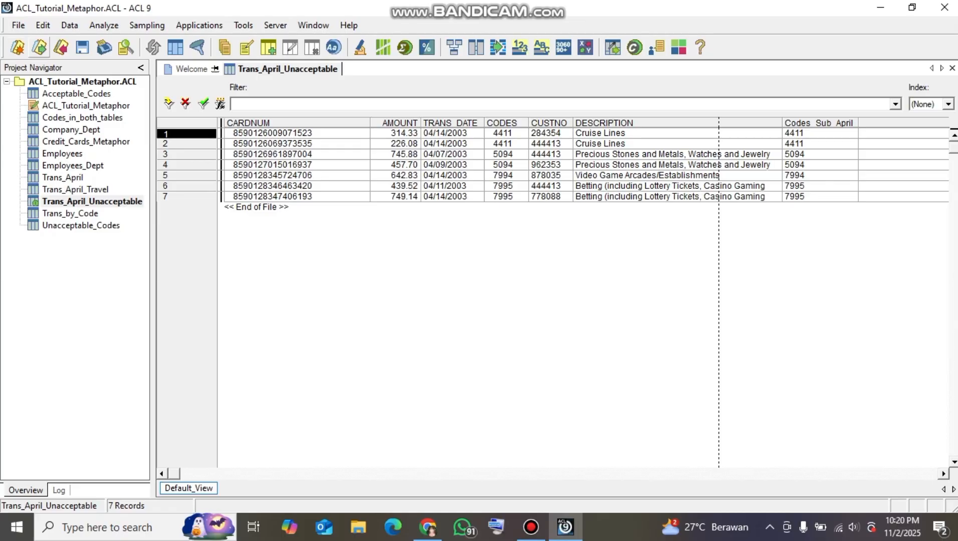
Open the table relations of Trans_April_Unacceptable and check the CardNumTrim to CardNum link with Employees_Dept and the tables available to add
left_click(70, 25)
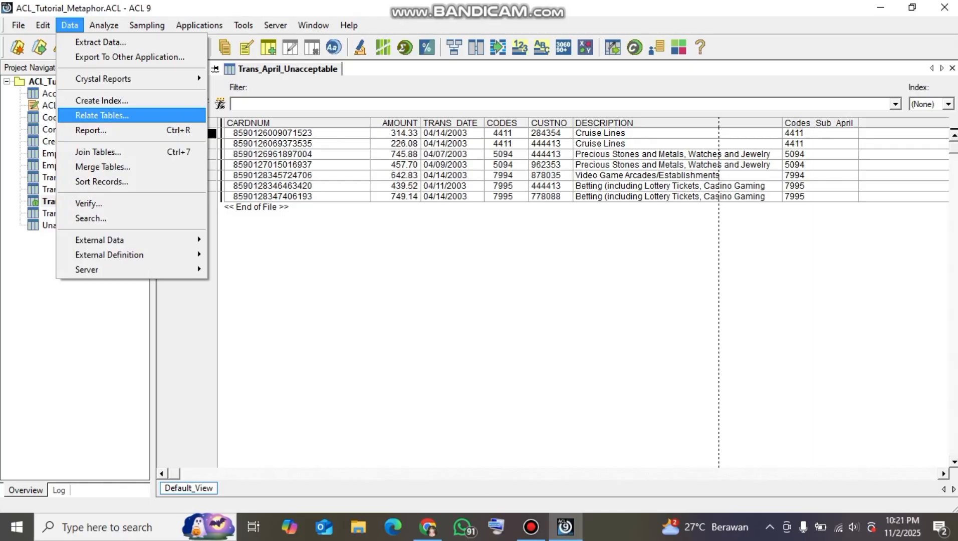
left_click(102, 115)
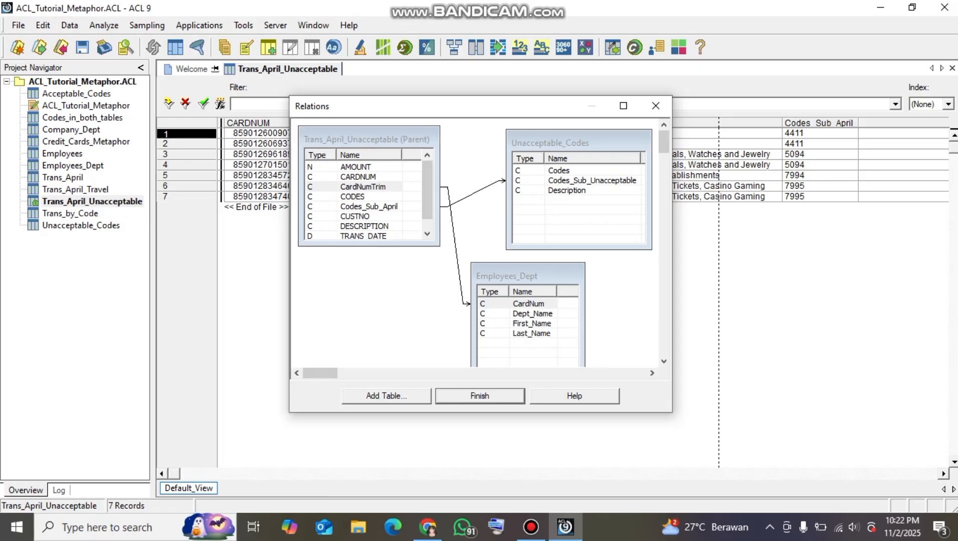
left_click(386, 396)
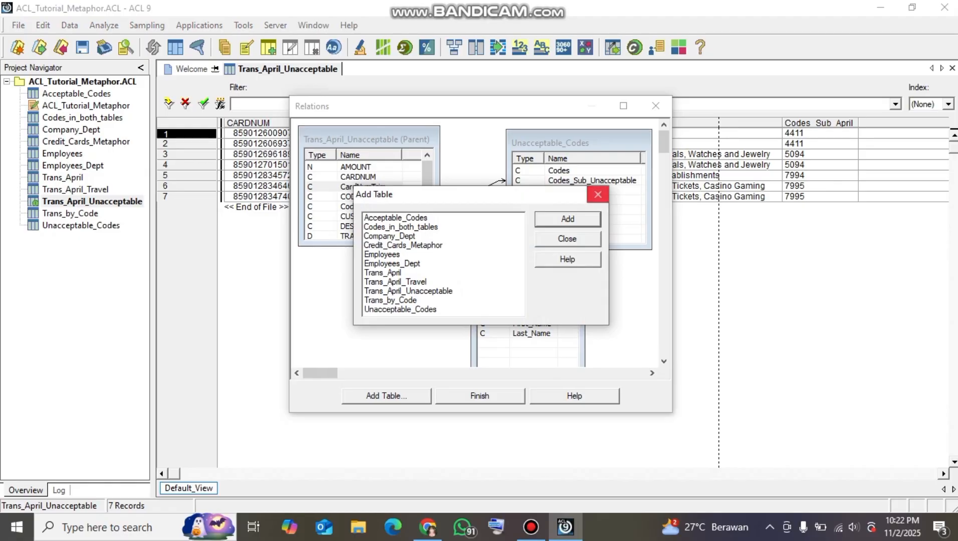
left_click(598, 194)
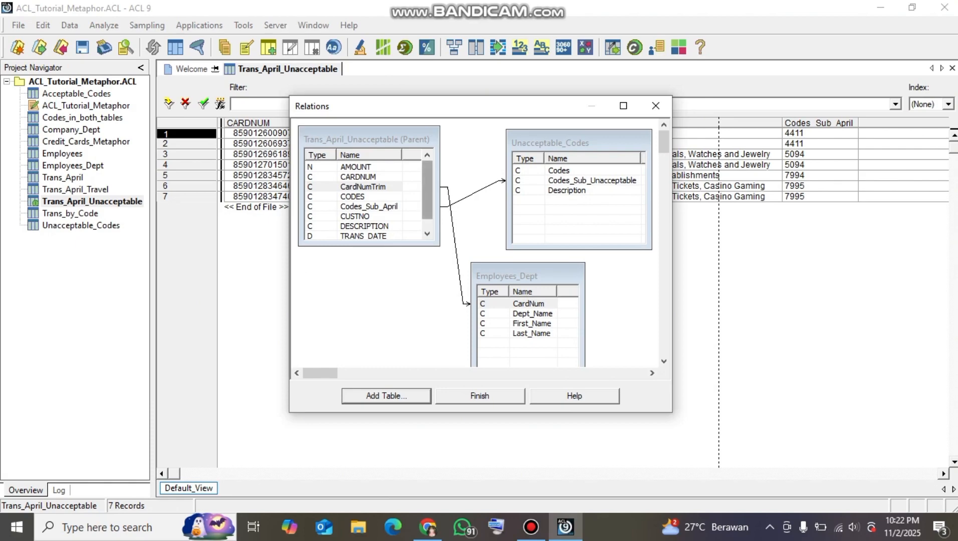
left_click(479, 396)
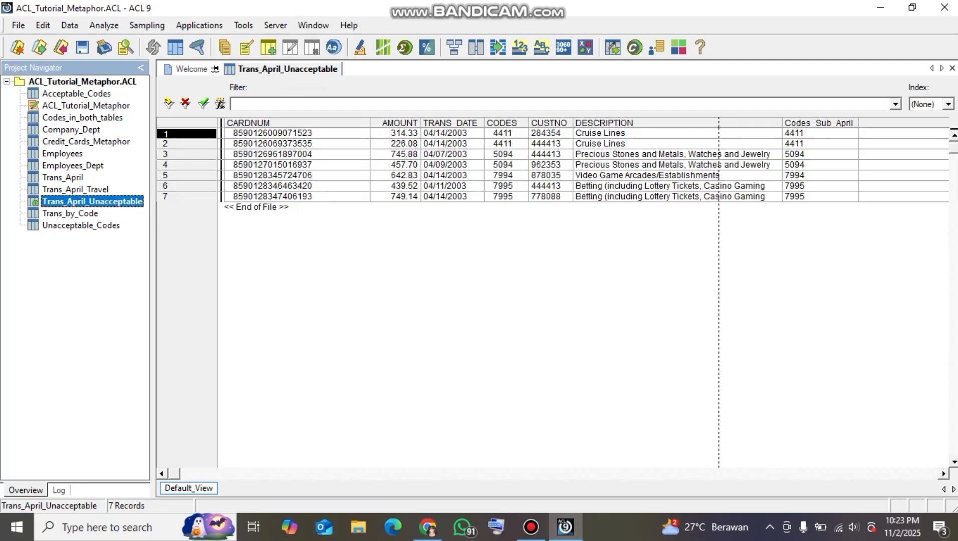
Add the Dept_Name, First_Name and Last_Name columns from the related Employees_Dept table in front of the CARDNUM column
left_click(297, 123)
right_click(343, 123)
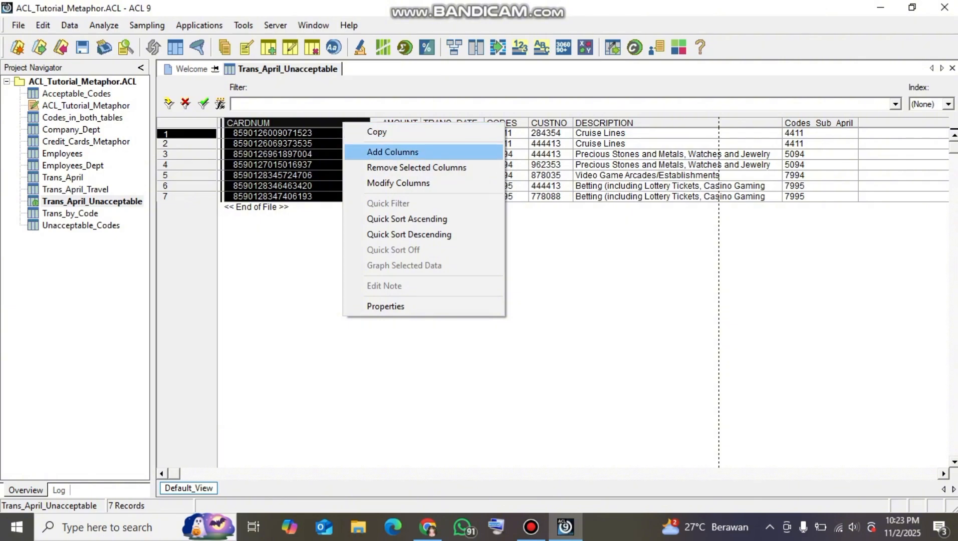
left_click(393, 152)
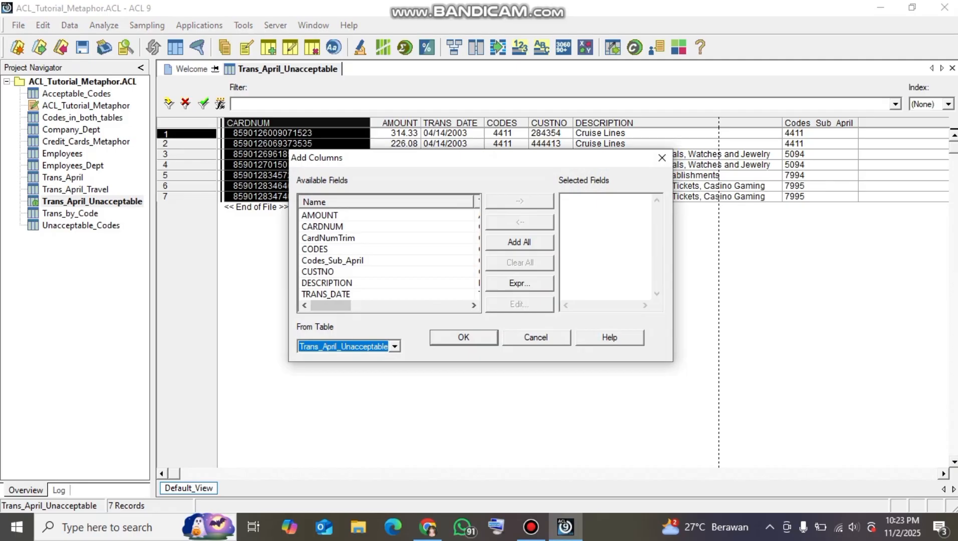
left_click(394, 346)
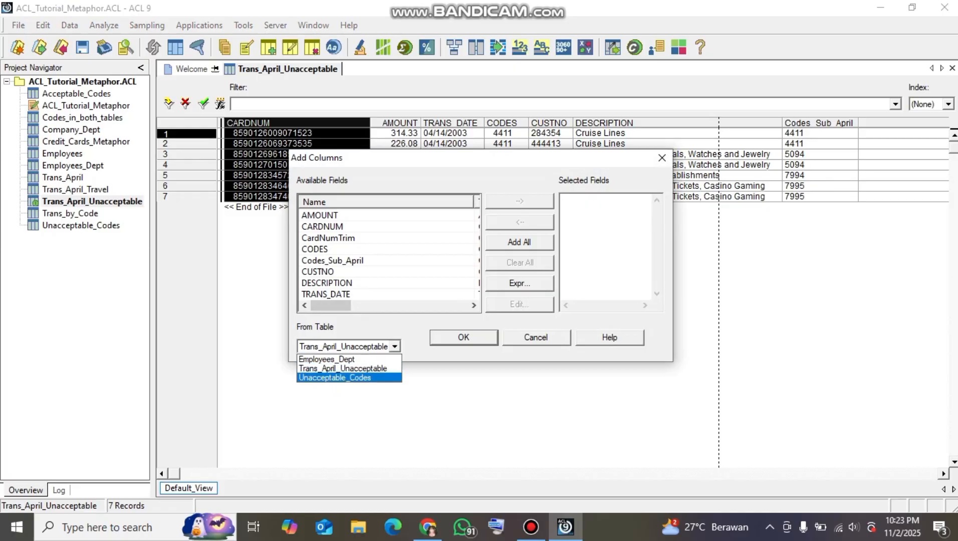
left_click(341, 359)
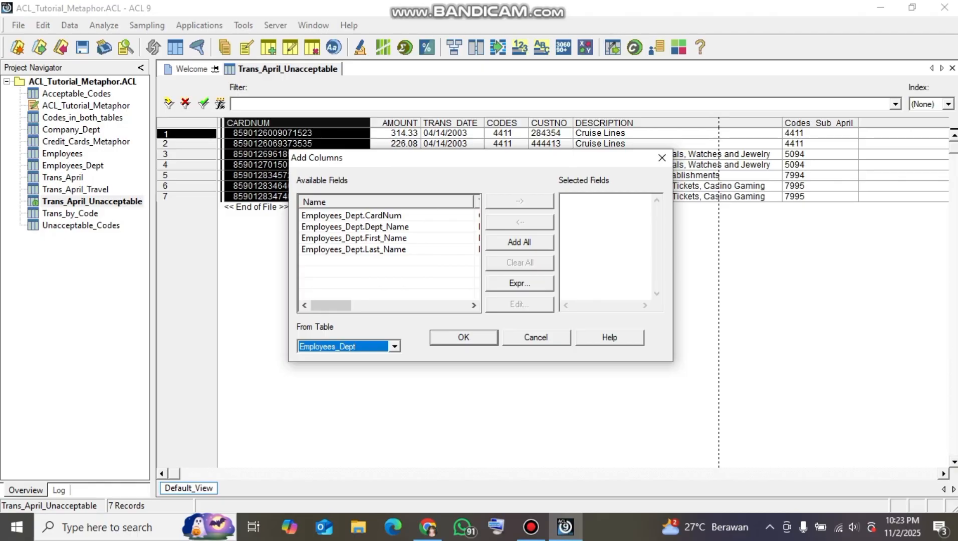
double_click(355, 227)
double_click(354, 238)
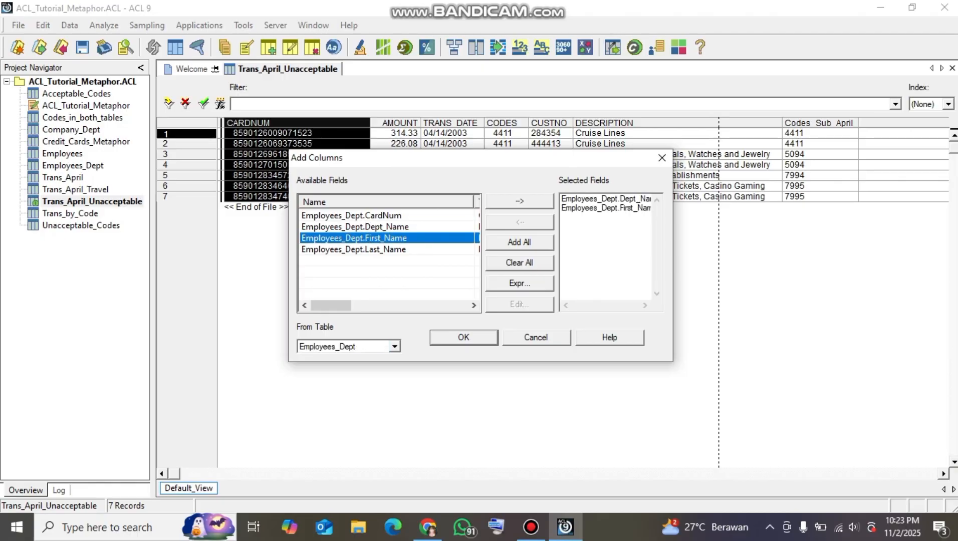
double_click(353, 249)
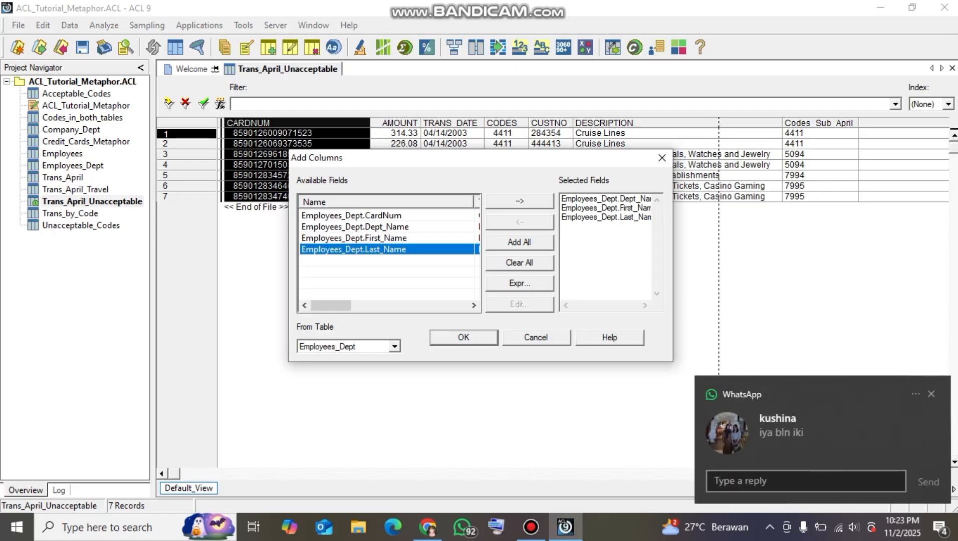
left_click(931, 395)
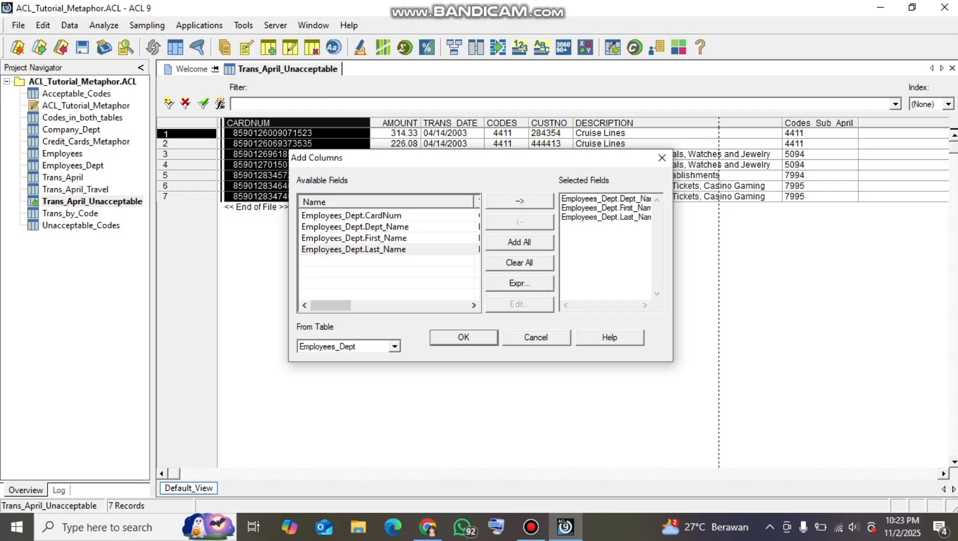
key("Return")
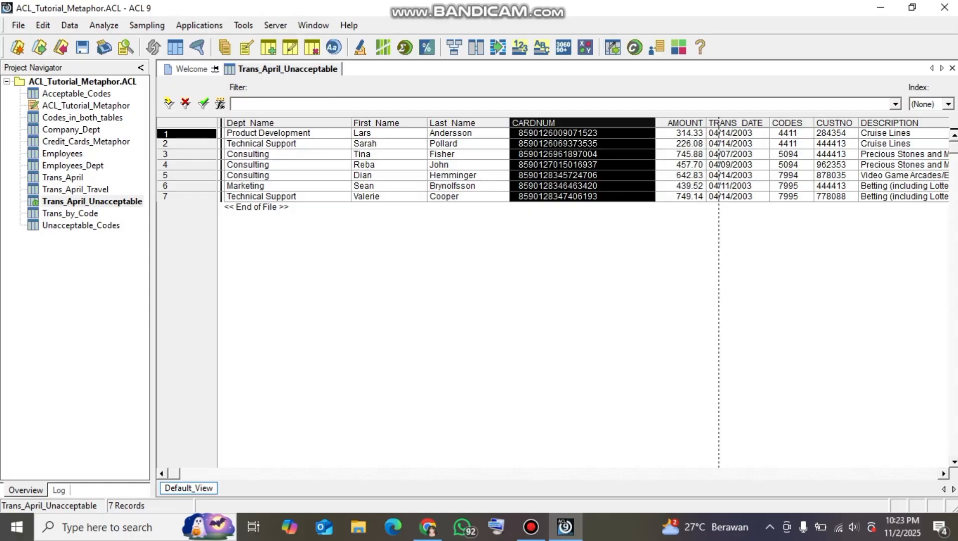
Reorder the view so First_Name and Last_Name come before Dept_Name, and narrow the Dept_Name column
left_click(383, 124)
left_click_drag(383, 124, 265, 124)
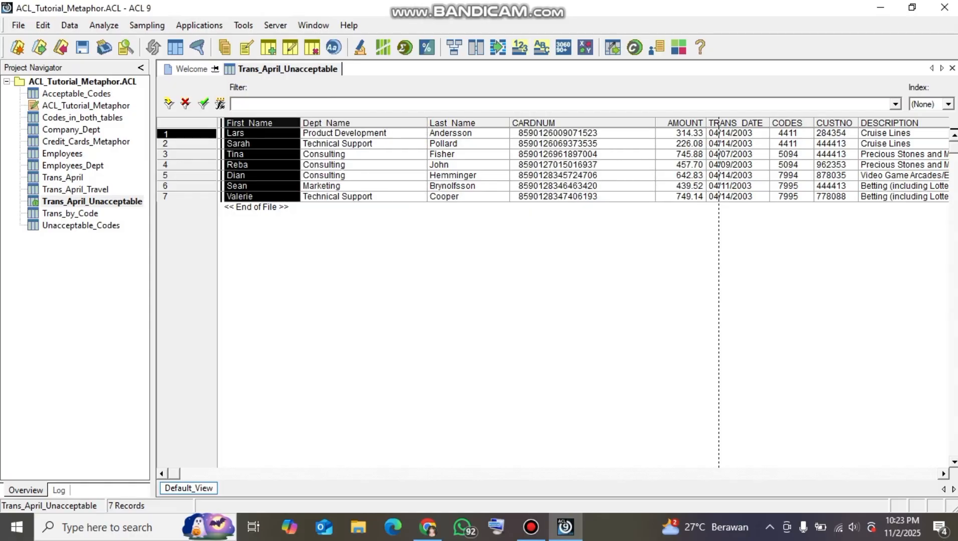
left_click(467, 124)
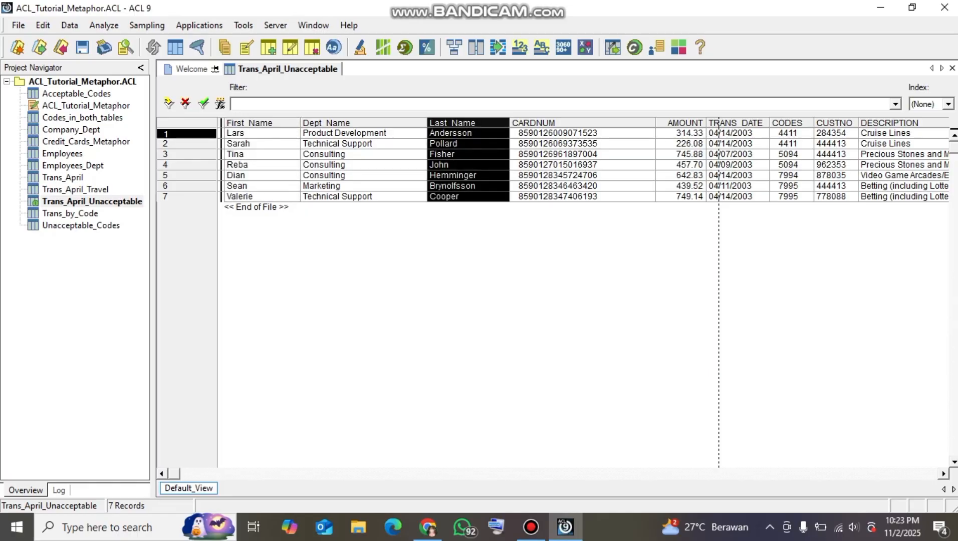
left_click_drag(467, 124, 306, 124)
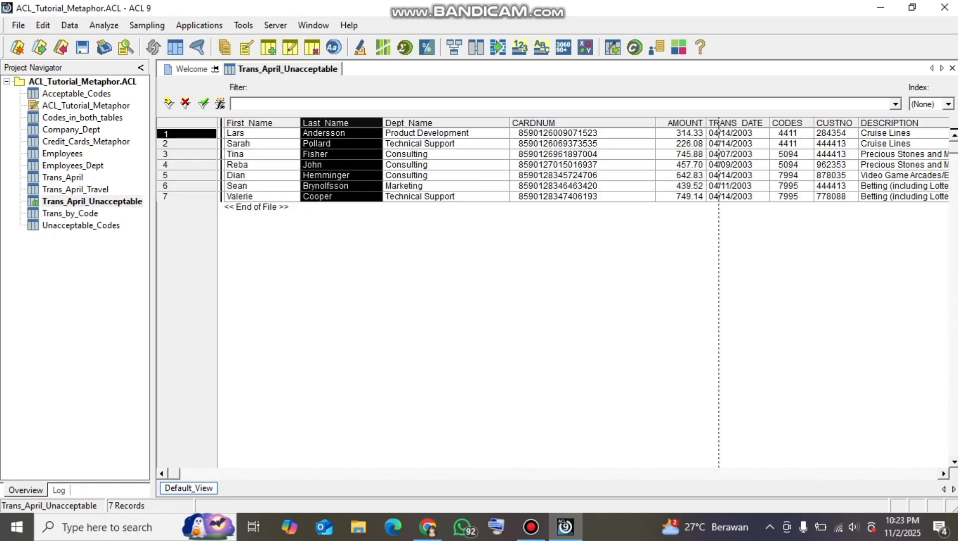
left_click_drag(509, 123, 477, 122)
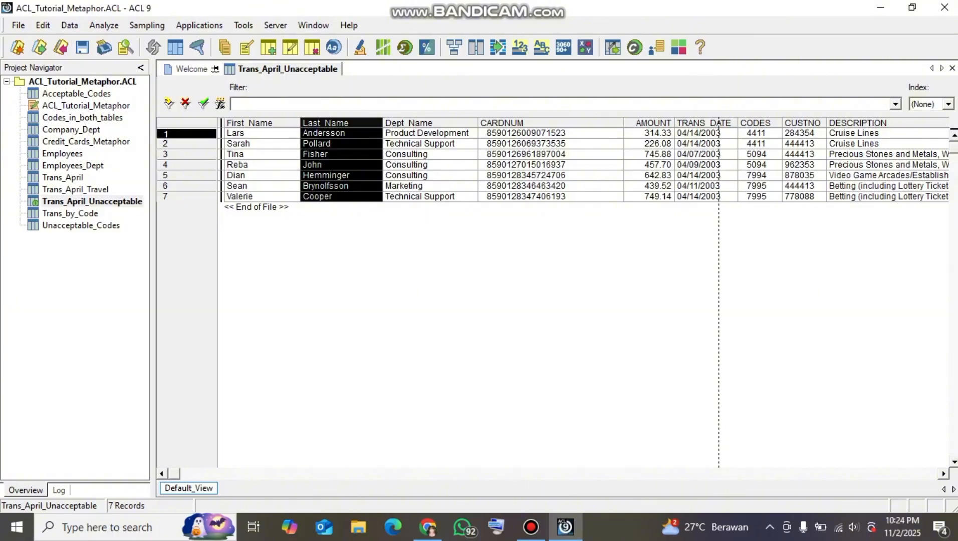
Move the AMOUNT, DESCRIPTION and TRANS_DATE columns, in that order, between Dept_Name and CARDNUM
left_click(654, 122)
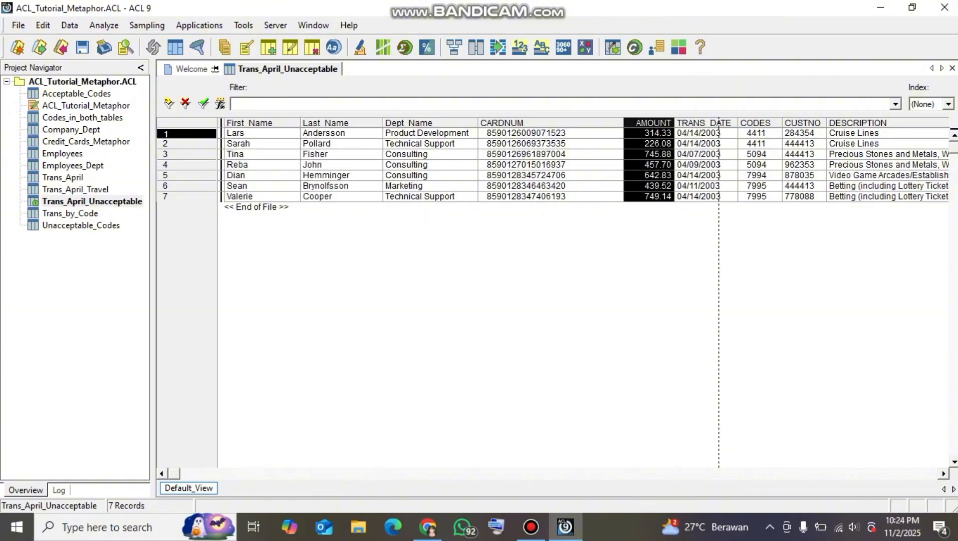
left_click_drag(653, 122, 481, 123)
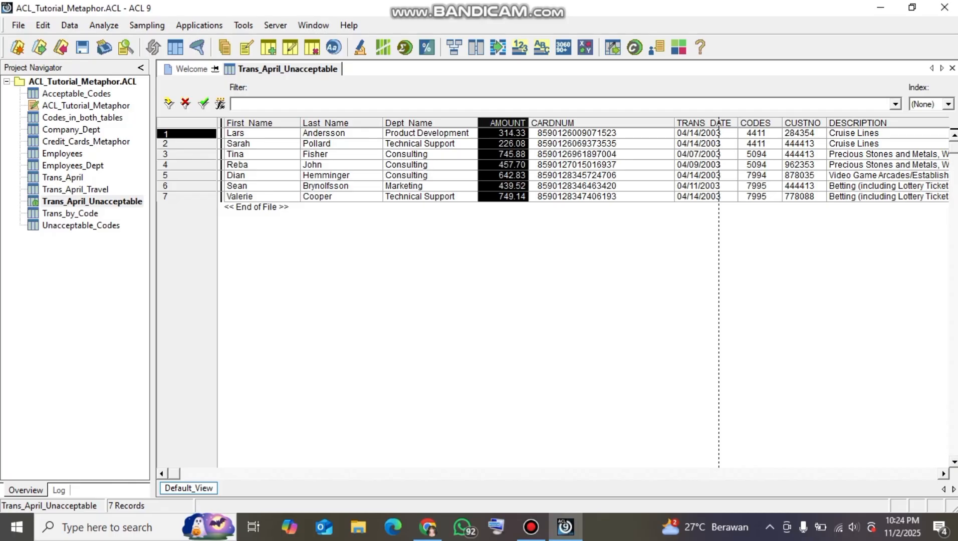
left_click(857, 122)
left_click_drag(858, 122, 531, 122)
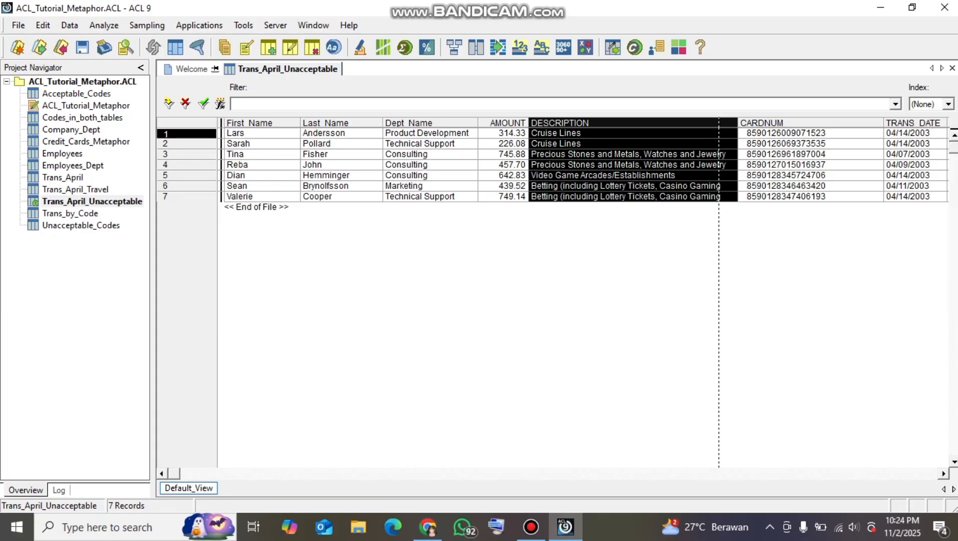
left_click(914, 122)
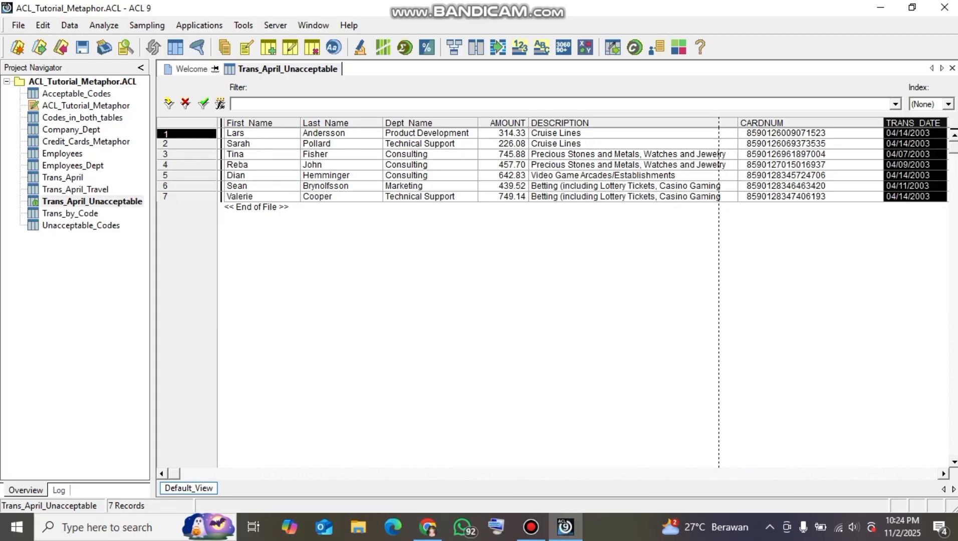
left_click_drag(914, 123, 739, 123)
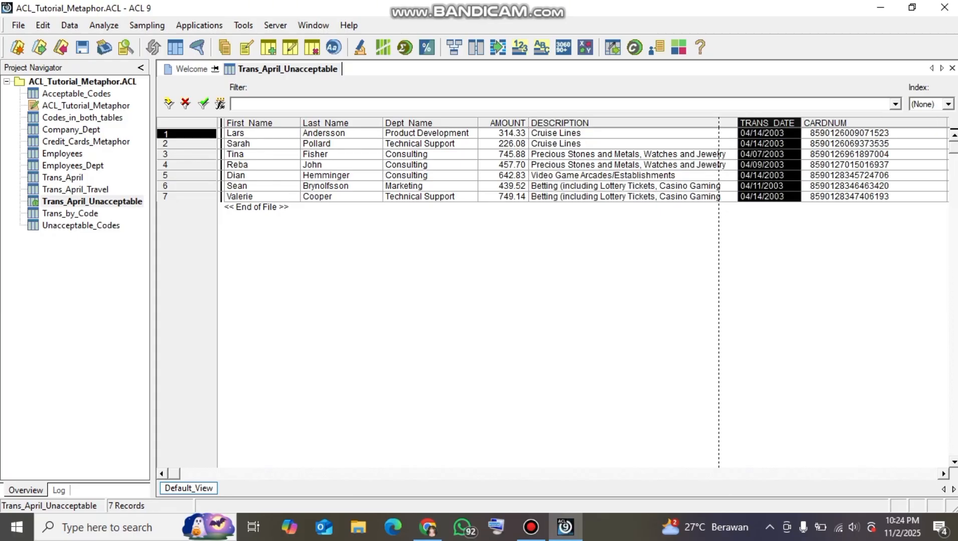
Add the Codes_Sub_Unacceptable column from the related Unacceptable_Codes table in front of CODES and narrow it
left_click_drag(174, 474, 779, 474)
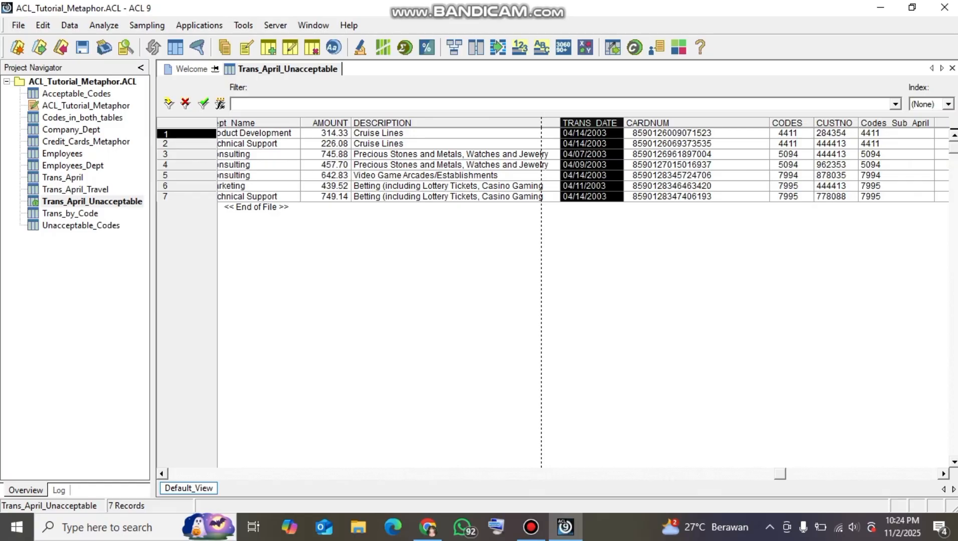
left_click(787, 123)
right_click(800, 122)
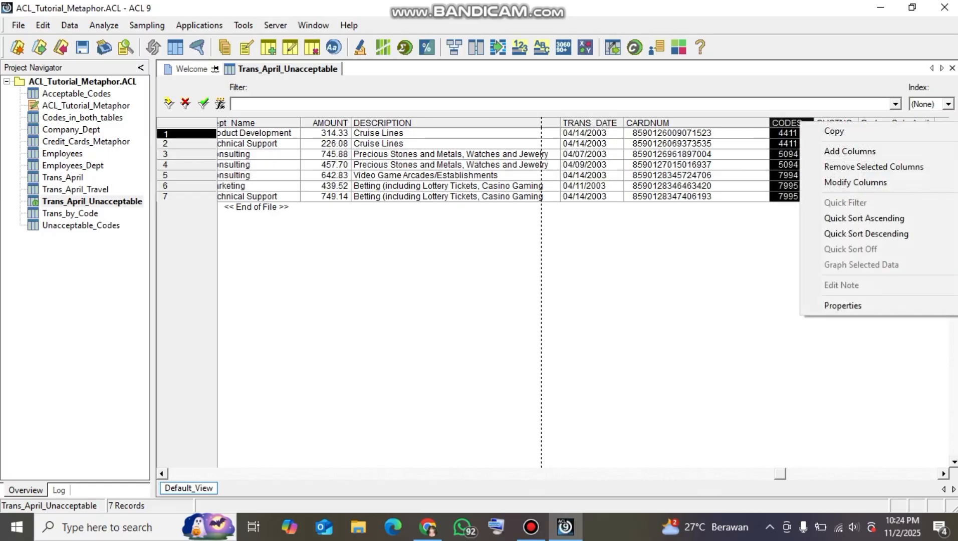
left_click(849, 150)
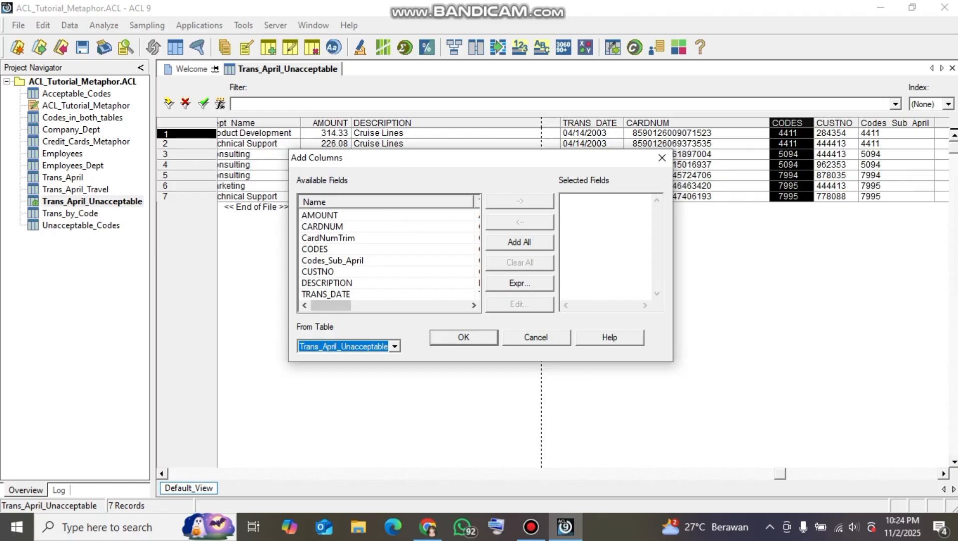
left_click(394, 346)
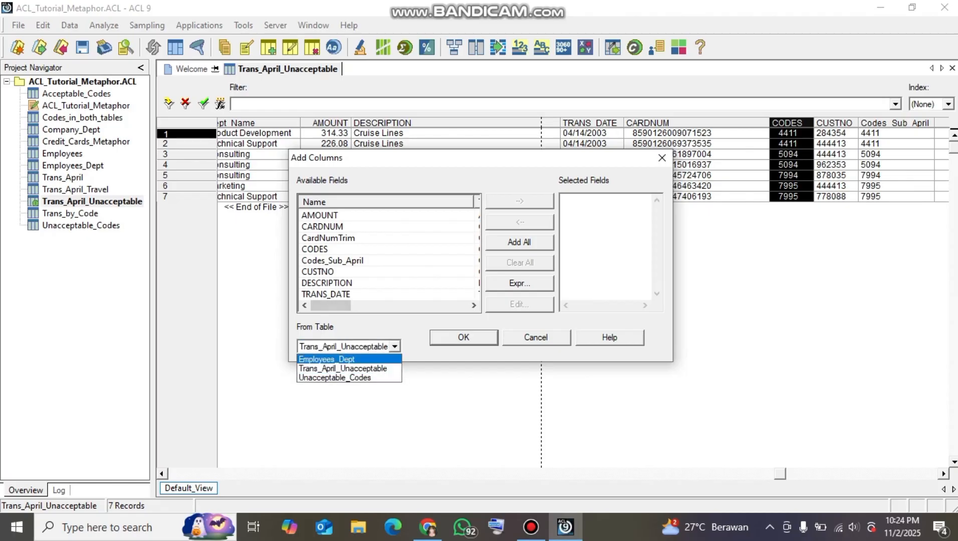
key("Down")
key("Down")
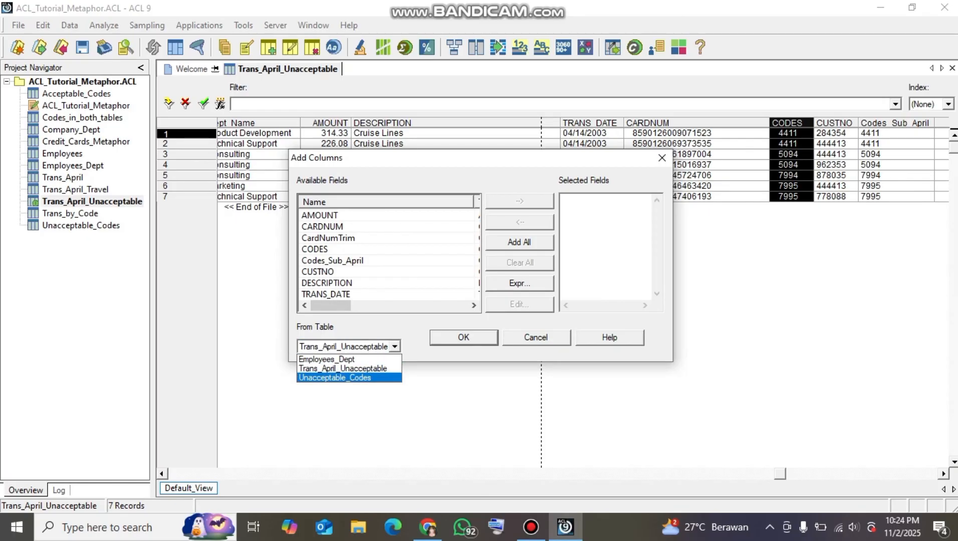
key("Return")
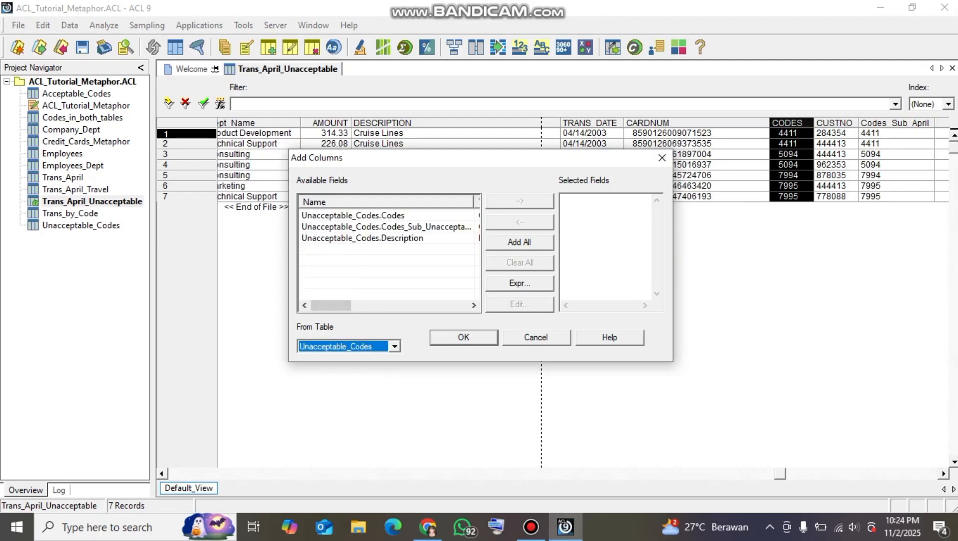
double_click(385, 226)
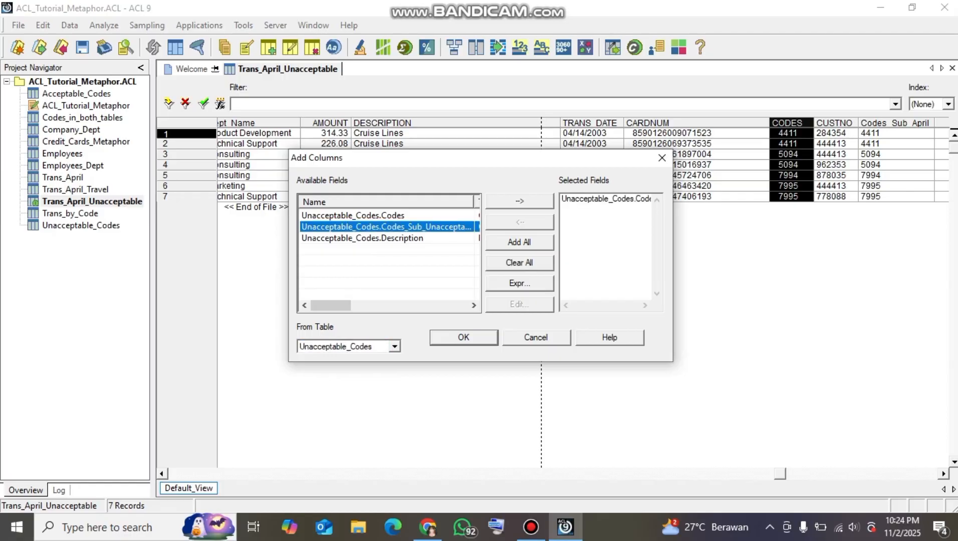
left_click(463, 338)
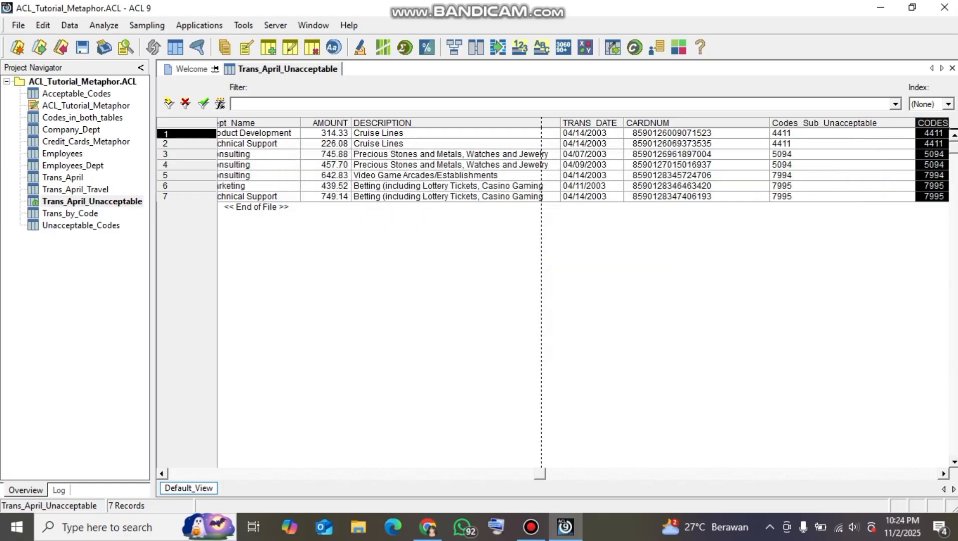
left_click_drag(915, 123, 883, 123)
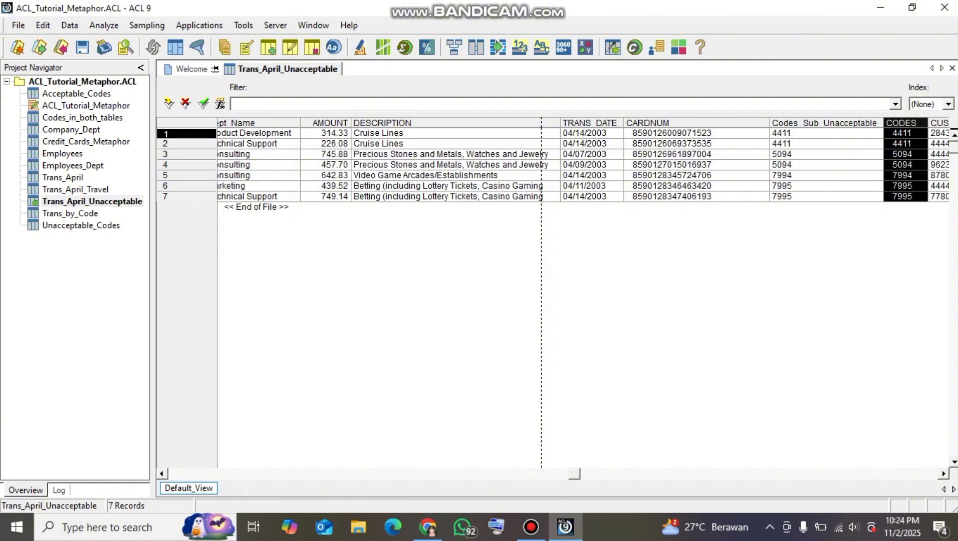
Move the CUSTNO column between Codes_Sub_Unacceptable and CODES
left_click_drag(574, 474, 859, 474)
left_click(822, 123)
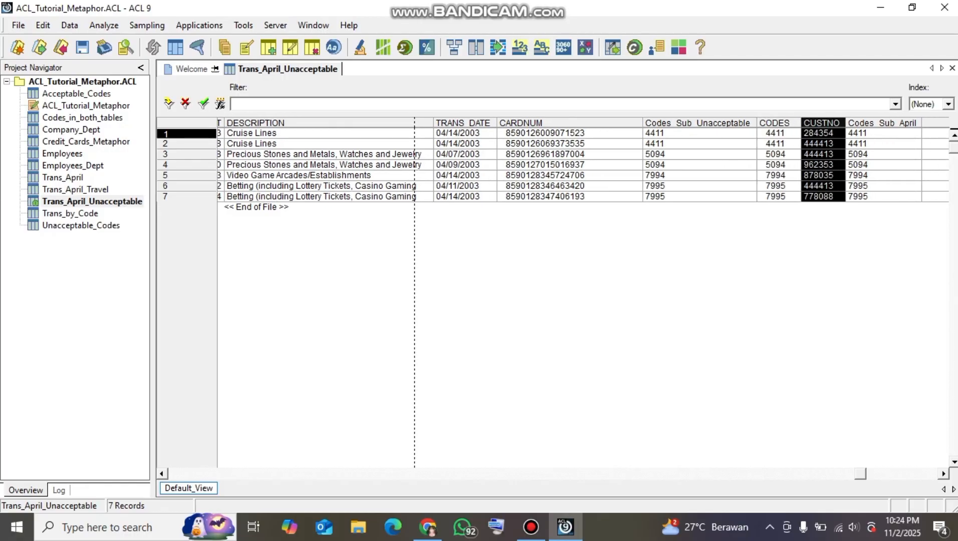
left_click_drag(821, 123, 778, 124)
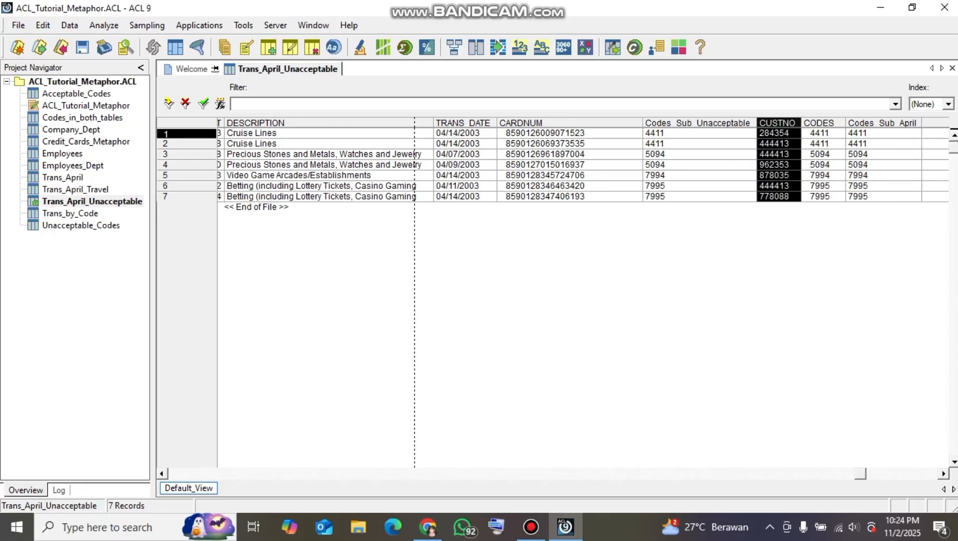
Remove the CODES and Codes_Sub_April columns from the view
left_click_drag(860, 474, 930, 474)
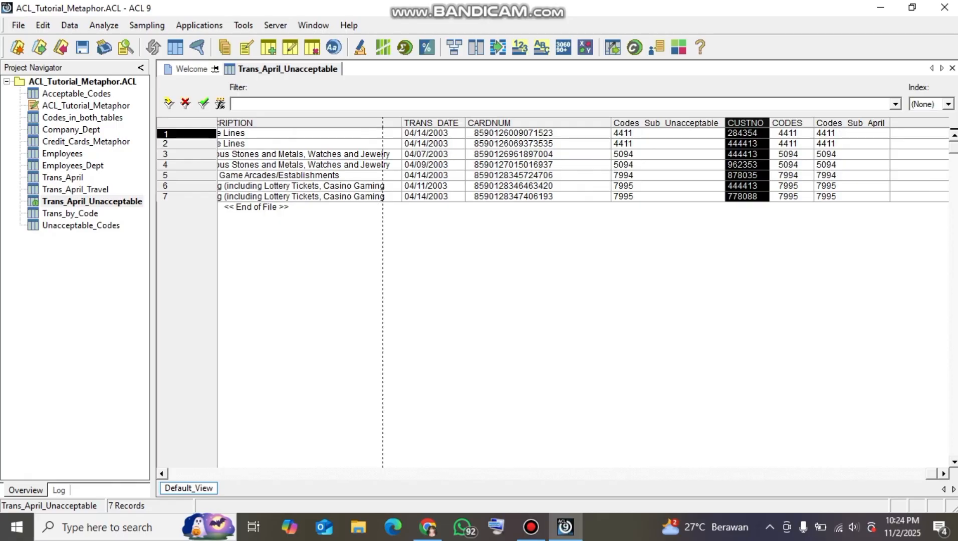
left_click(789, 124)
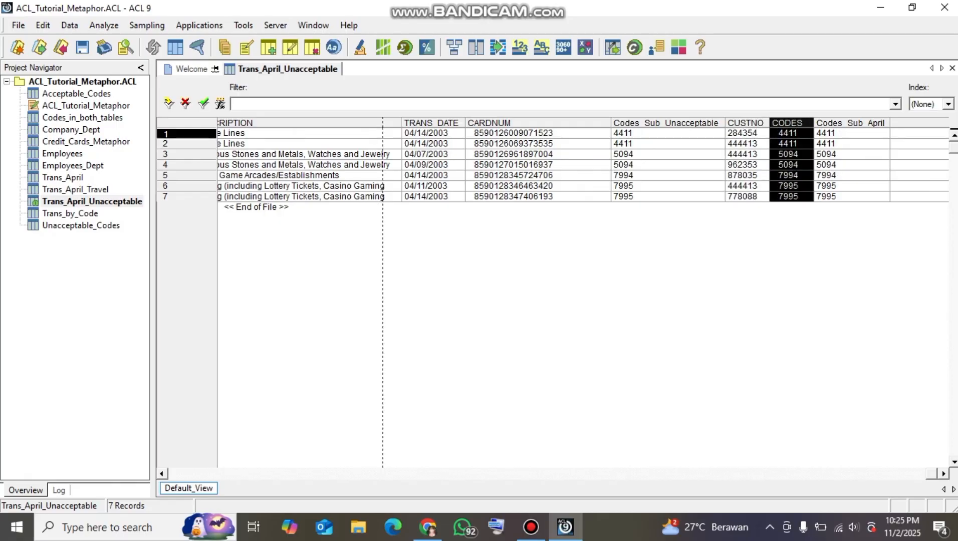
right_click(792, 120)
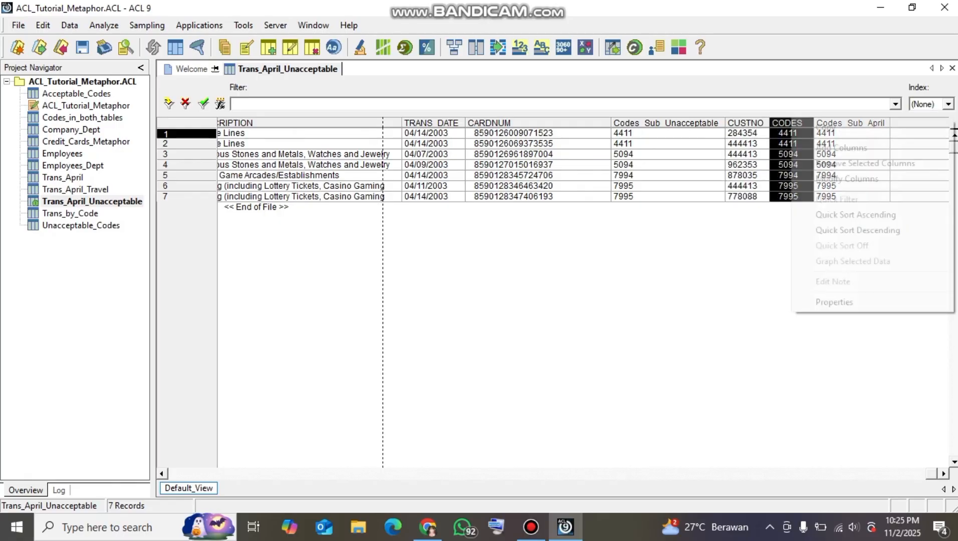
left_click(865, 163)
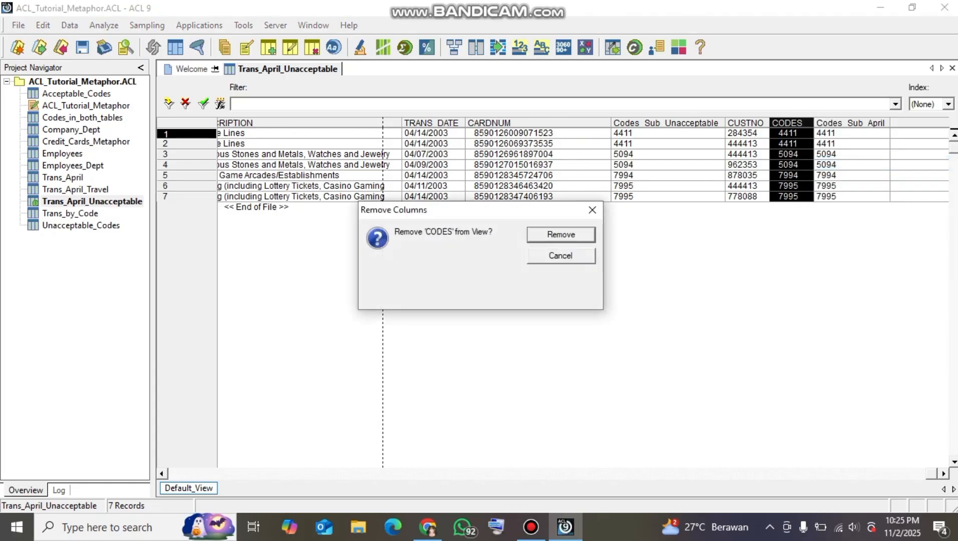
left_click(560, 234)
left_click(791, 122)
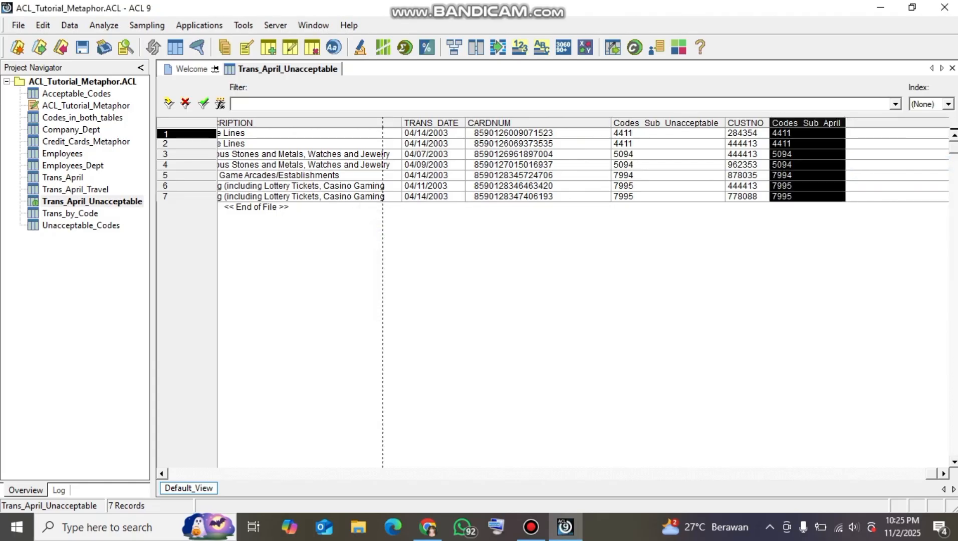
right_click(792, 125)
left_click(863, 169)
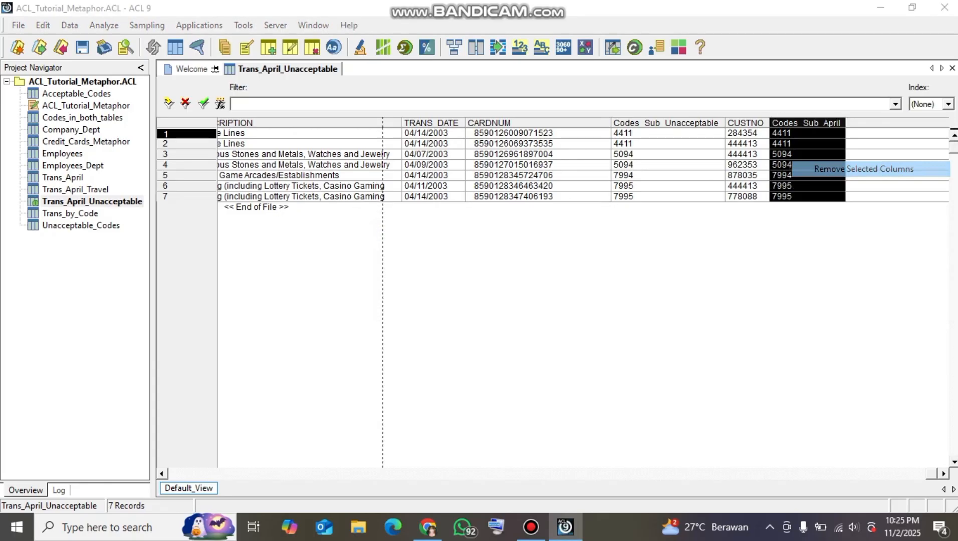
key("Return")
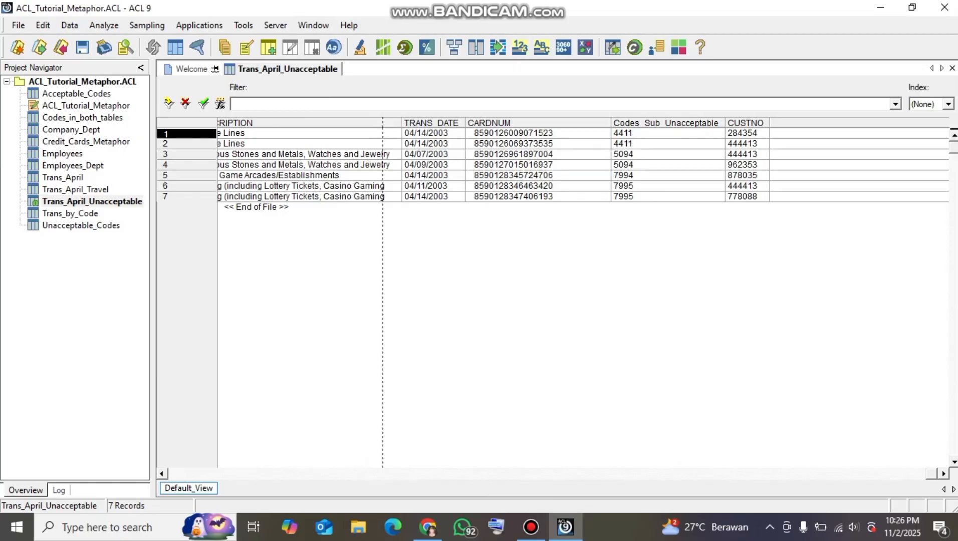
Start a report on the view with the header "Unacceptable Transactions at Metaphor Corporation in April 2003"
left_click(70, 25)
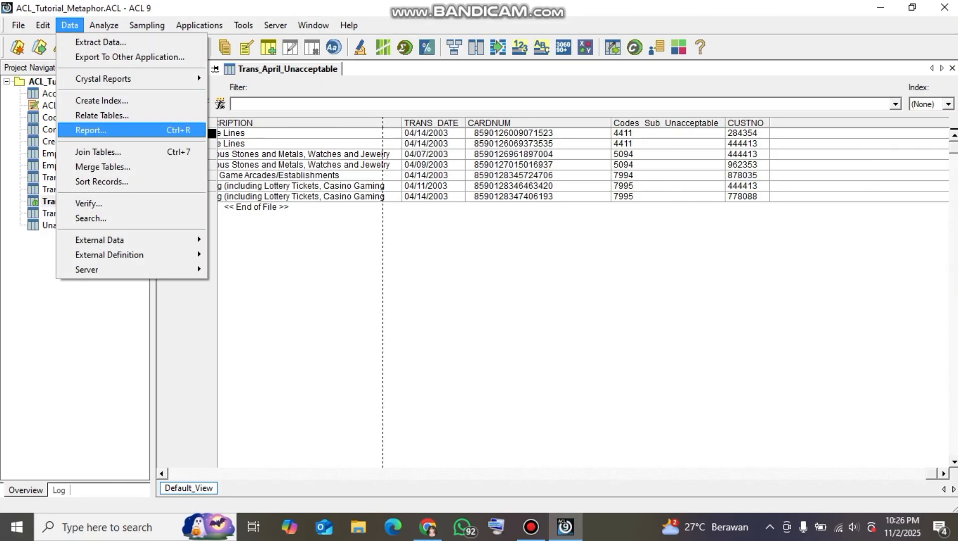
key("Return")
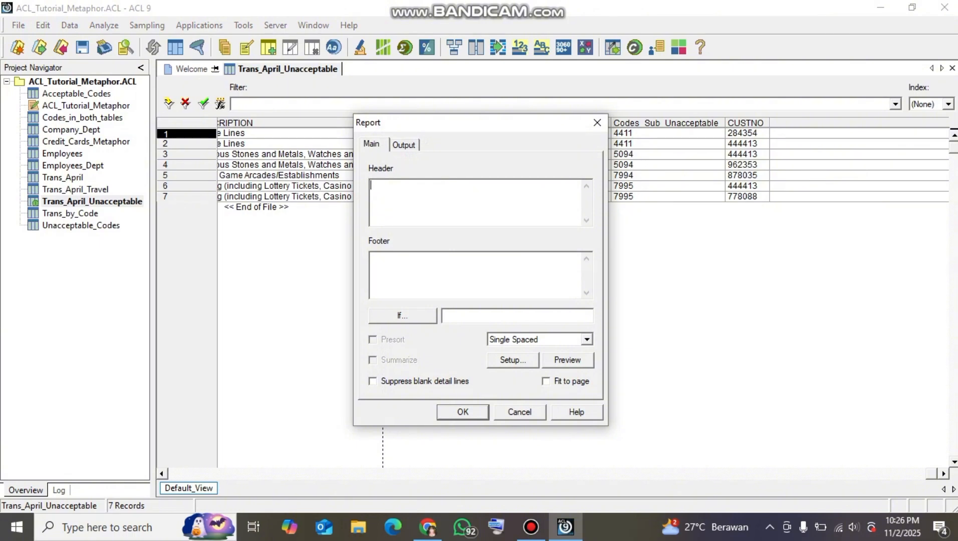
type("Unacceptable Transactions at ")
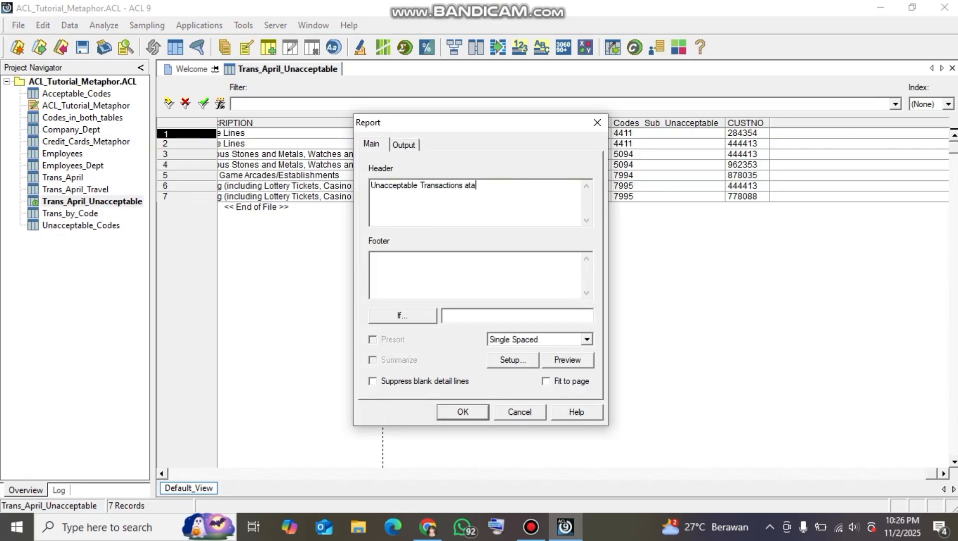
type("Metaphor Corporation in p")
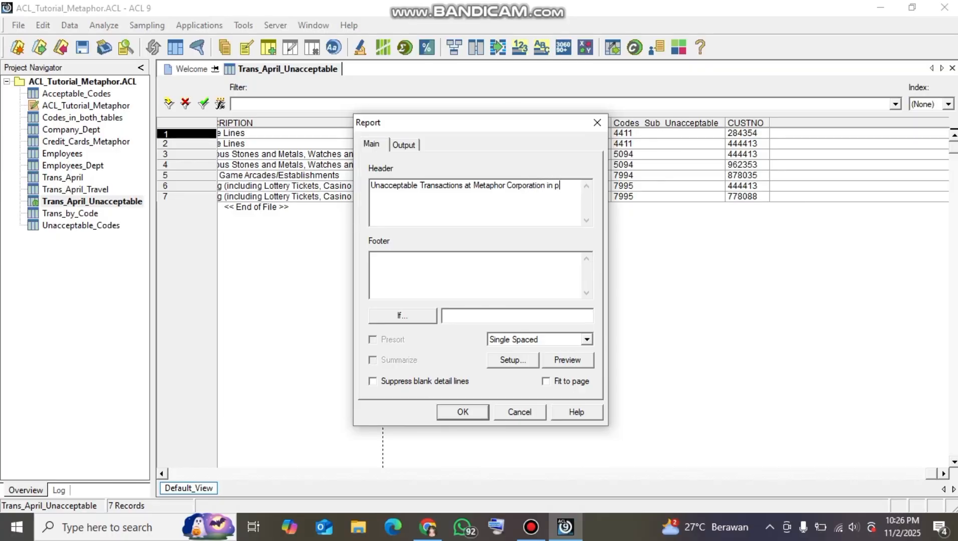
key("BackSpace")
type("April 2003")
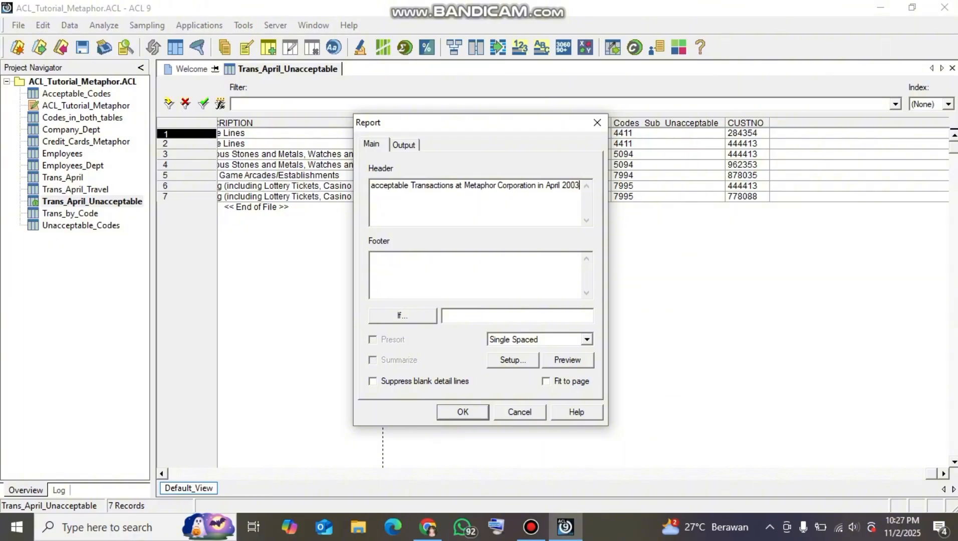
Set the report's output to Screen and generate it
left_click(404, 144)
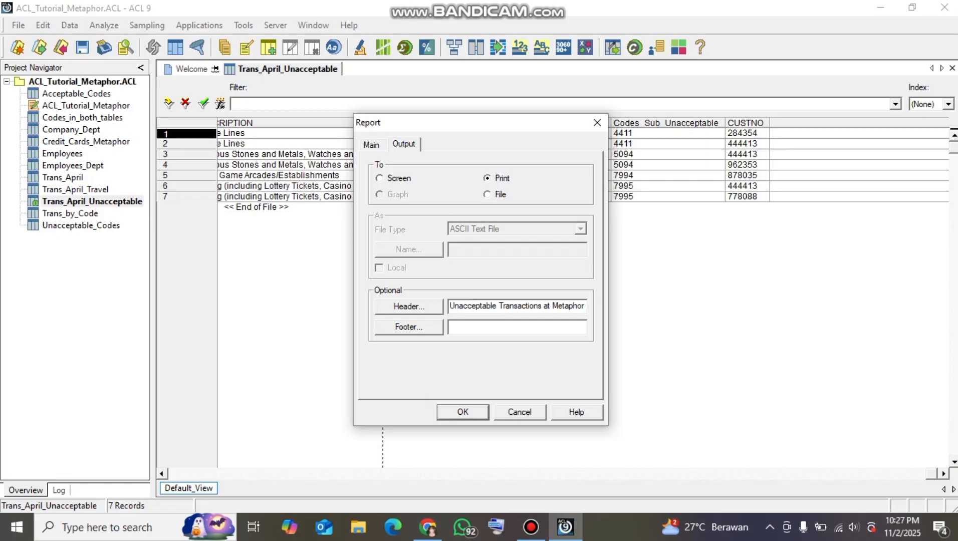
left_click(487, 195)
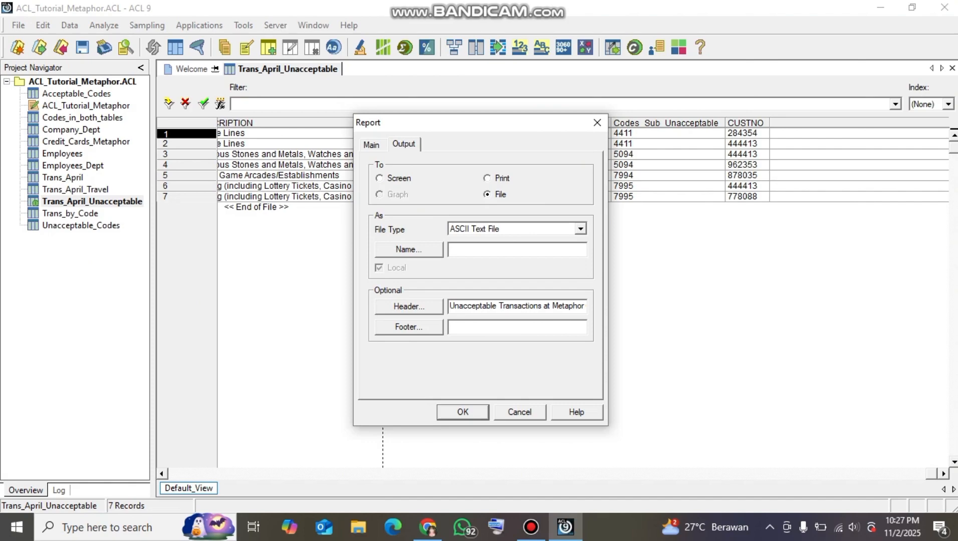
left_click(379, 178)
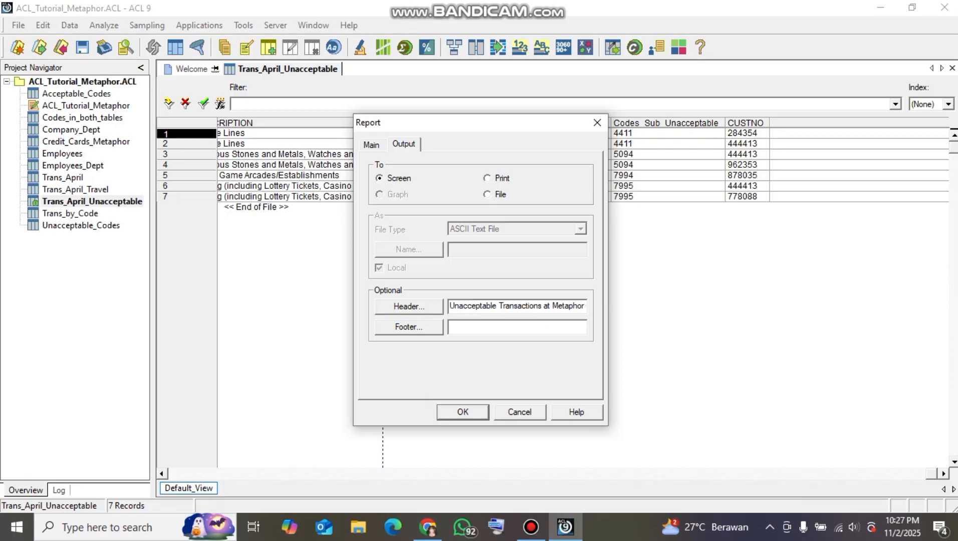
left_click(371, 145)
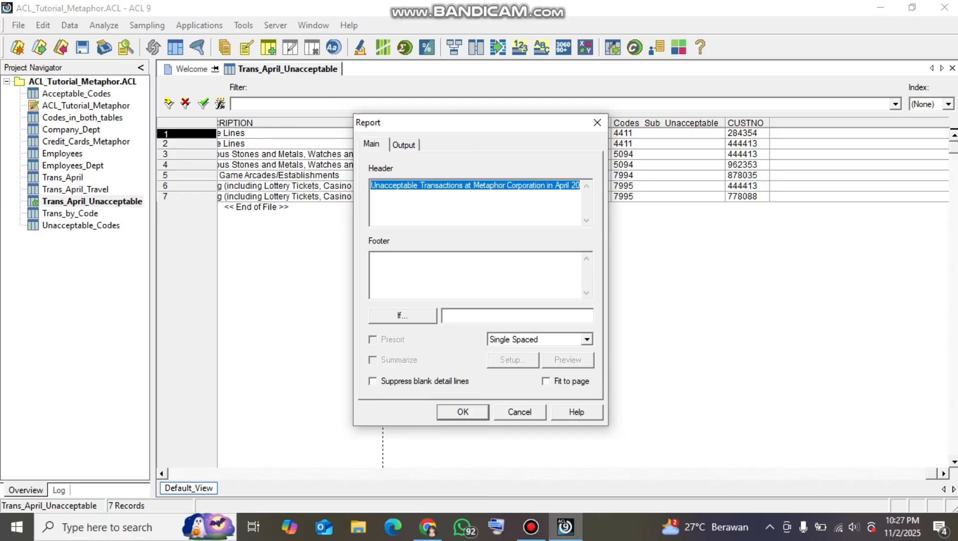
left_click(462, 412)
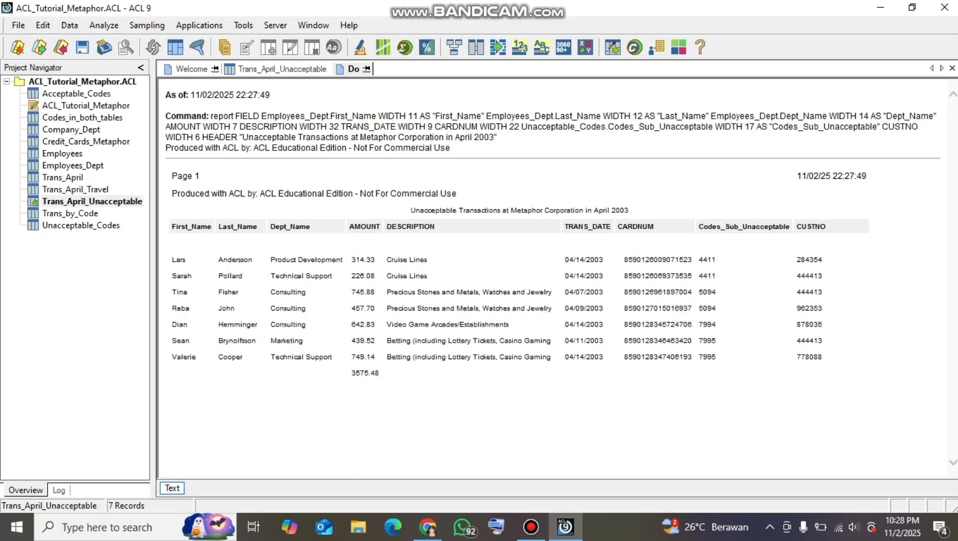
Start the report again with the same header, sending its output to a file of type HTML Text File
left_click(69, 25)
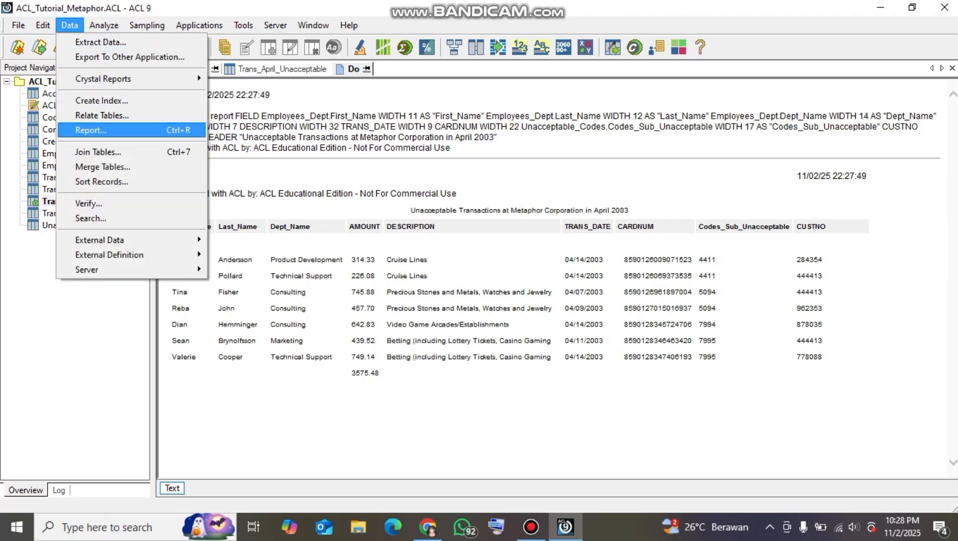
key("Return")
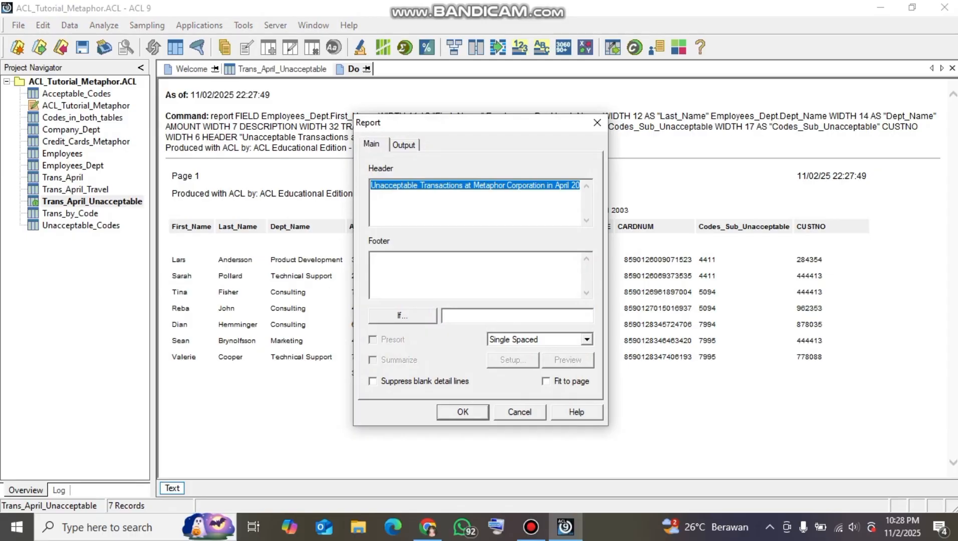
key("ctrl+Tab")
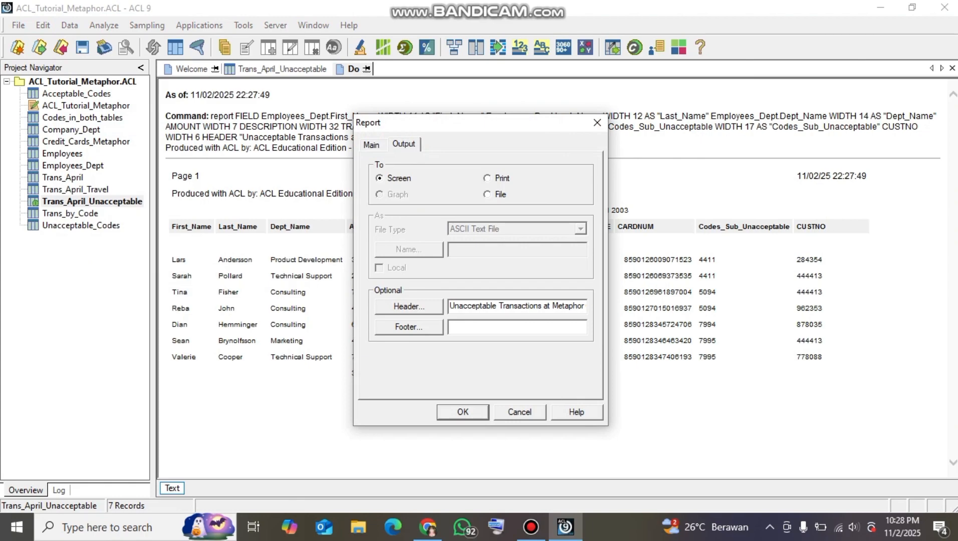
left_click(488, 195)
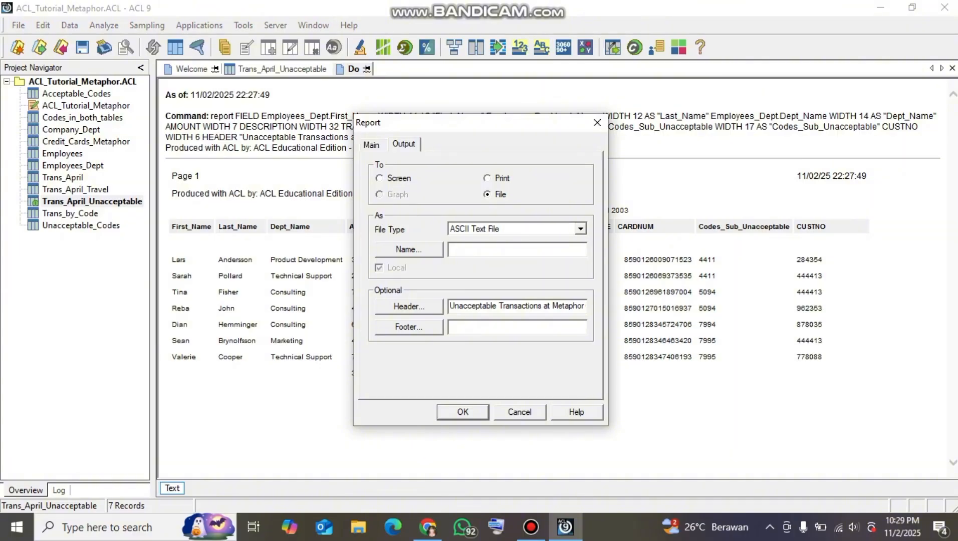
left_click(580, 229)
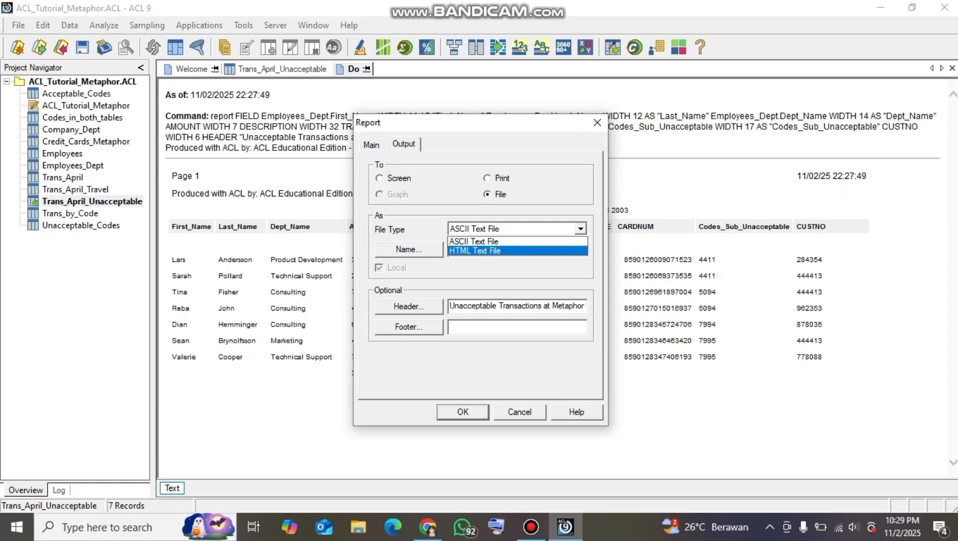
left_click(506, 251)
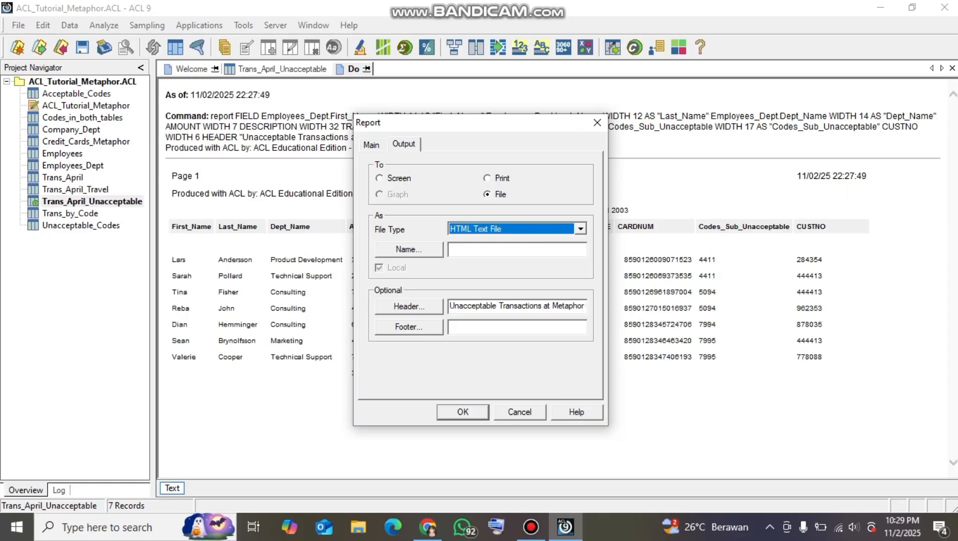
Name the report file Unacceptable_Trans_Apr_2003 and generate it
left_click(516, 249)
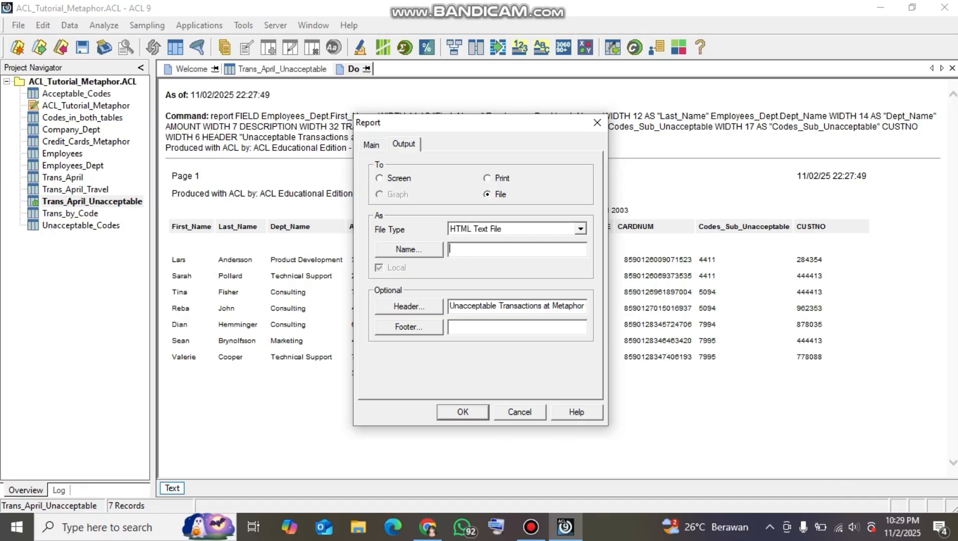
type("Unaccpetab")
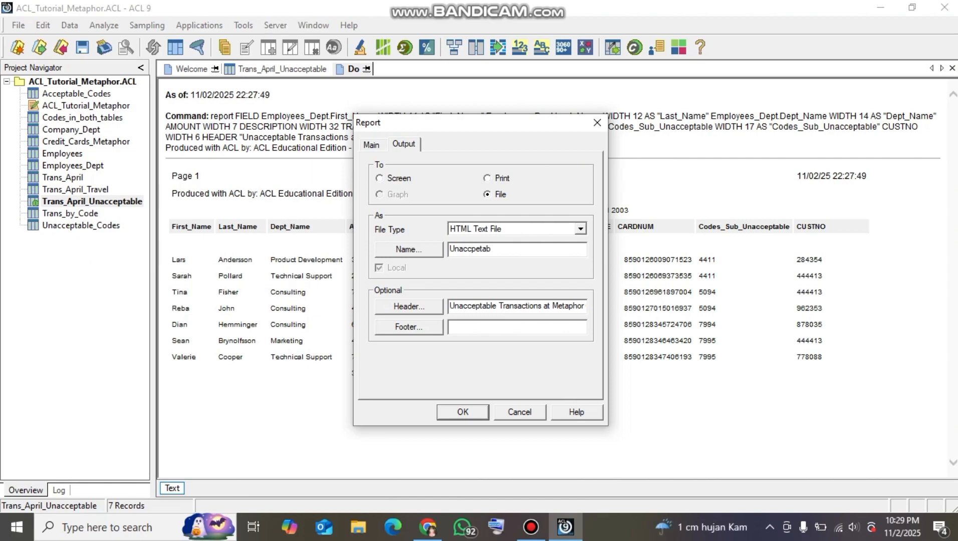
key("BackSpace")
key("BackSpace")
key("BackSpace")
key("BackSpace")
key("BackSpace")
type("eptable")
type("_Trnas")
key("BackSpace")
key("BackSpace")
key("BackSpace")
type("ans_Apr_2003")
key("Return")
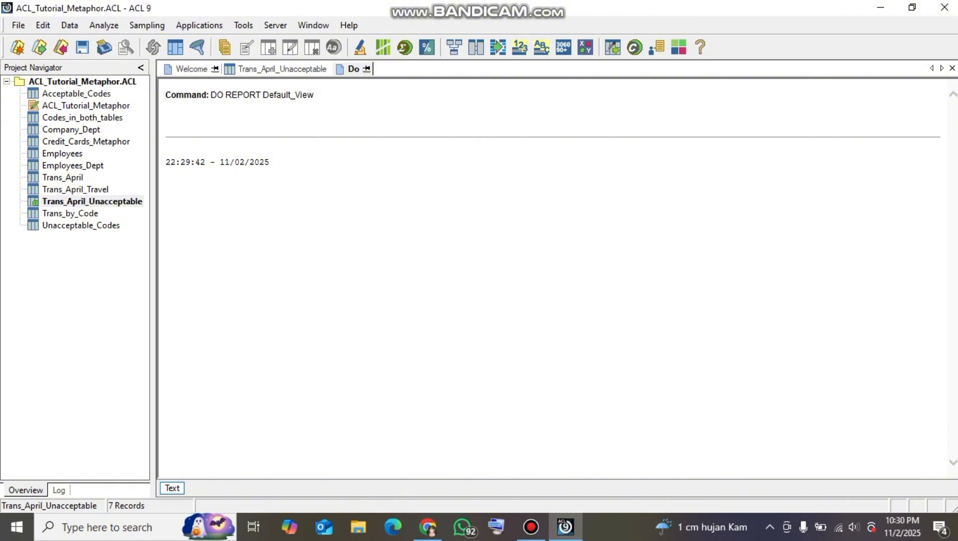
Switch to File Explorer and open the Sample Data Files folder inside ACL Data on Local Disk (C:)
left_click(358, 526)
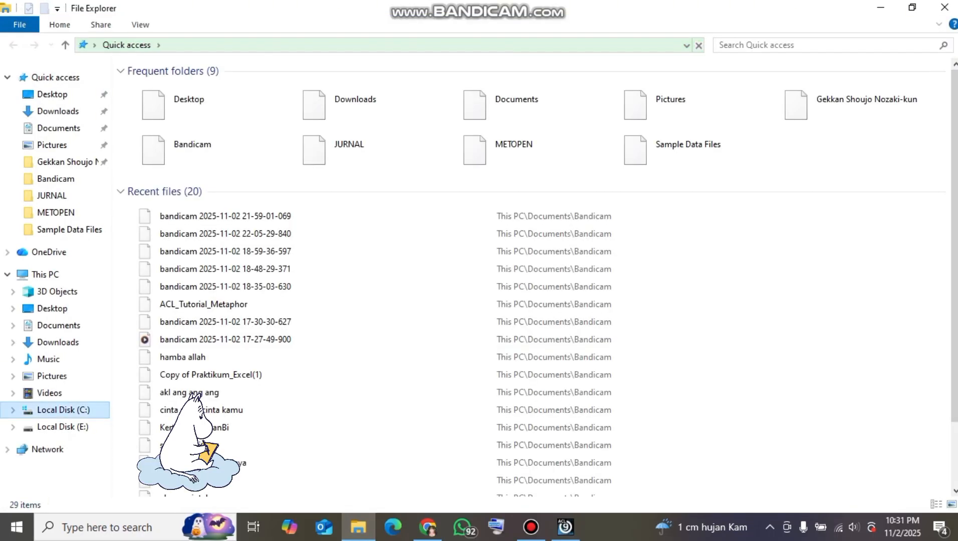
left_click(63, 409)
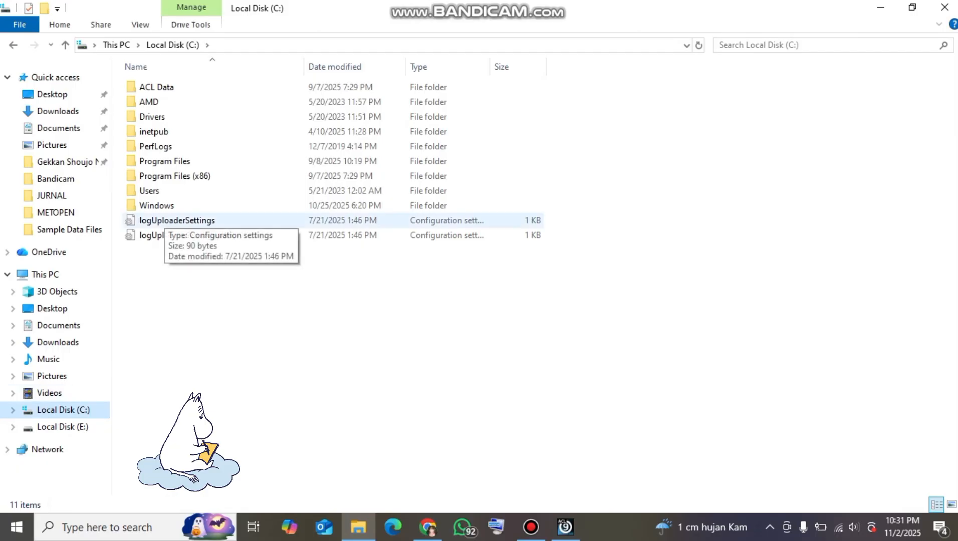
double_click(155, 86)
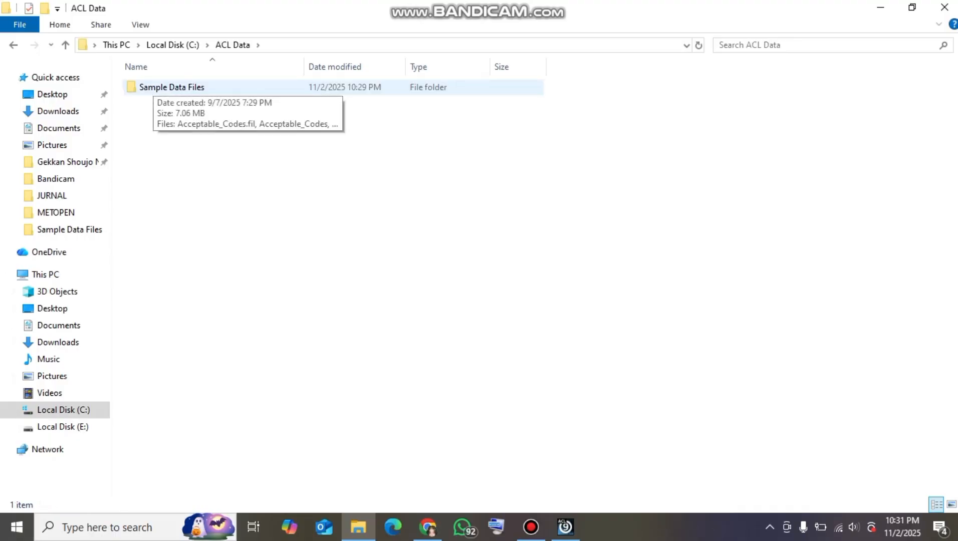
double_click(155, 87)
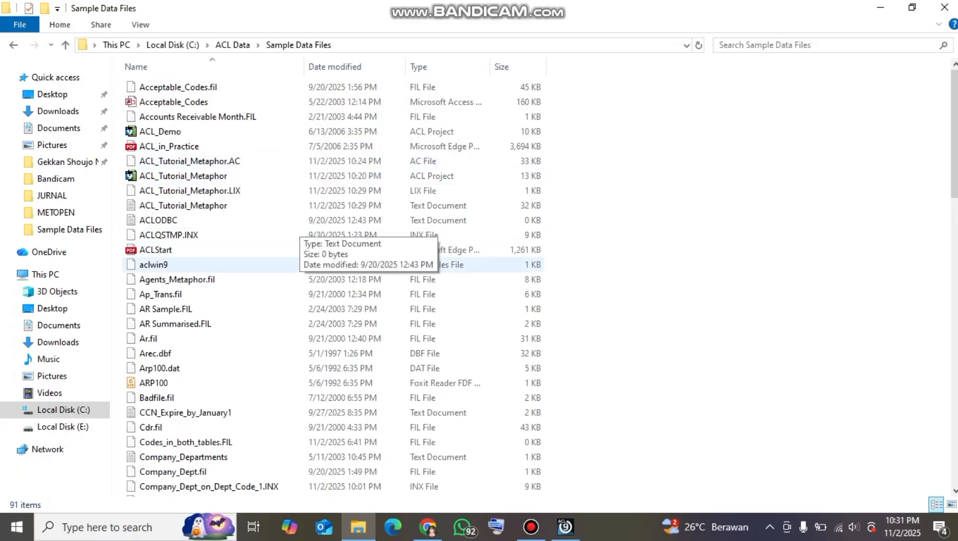
Find the Unacceptable_Trans_Apr_2003 HTML report in the folder and open it with Google Chrome
scroll(165, 267, "down", 1)
scroll(165, 266, "down", 4)
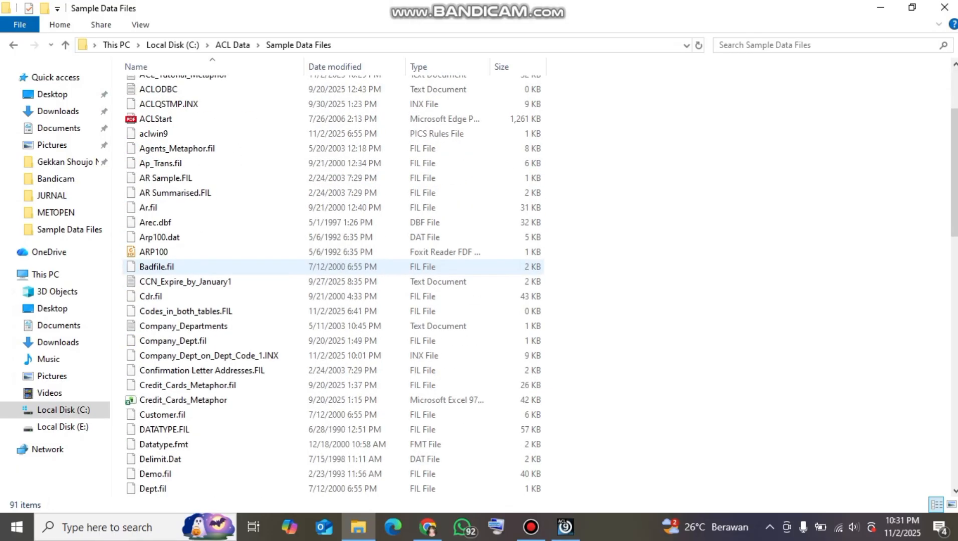
scroll(200, 267, "down", 10)
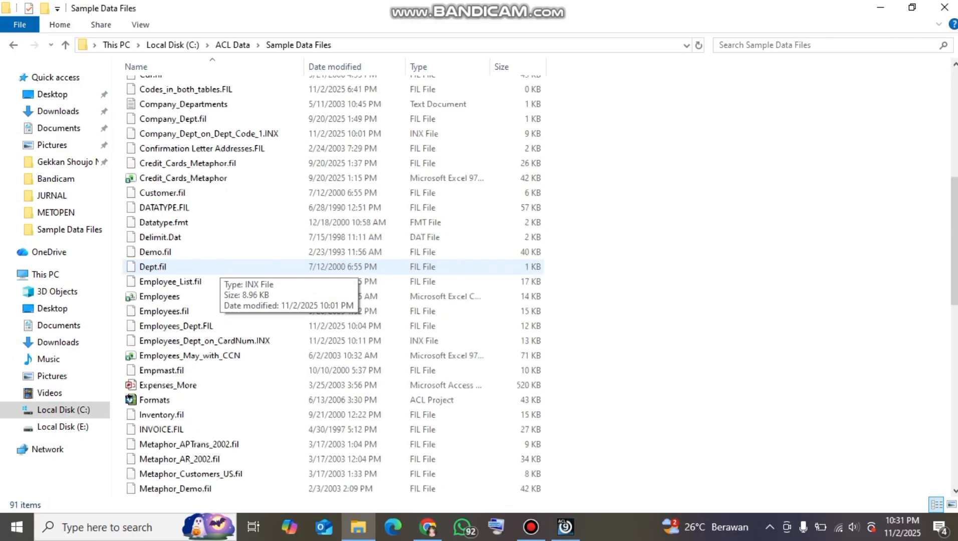
scroll(200, 267, "down", 6)
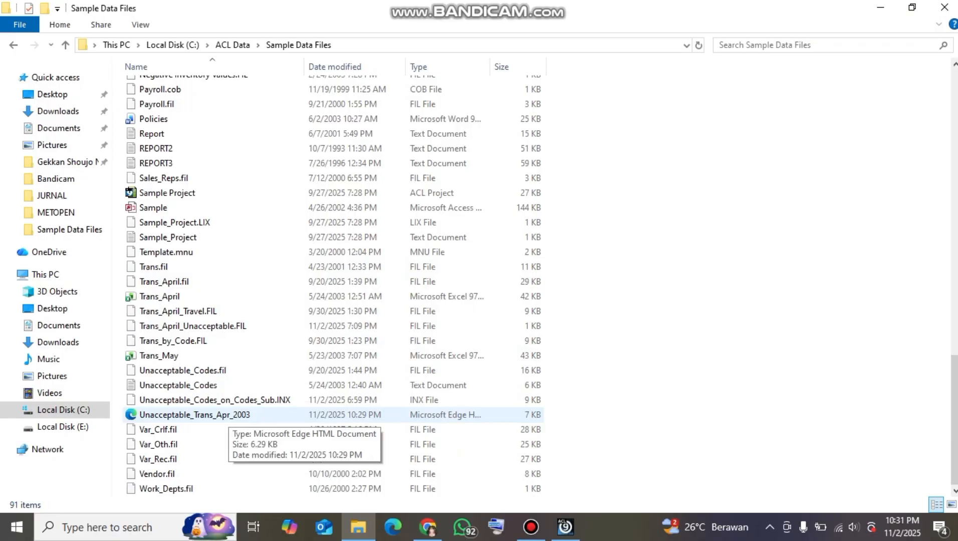
left_click(228, 415)
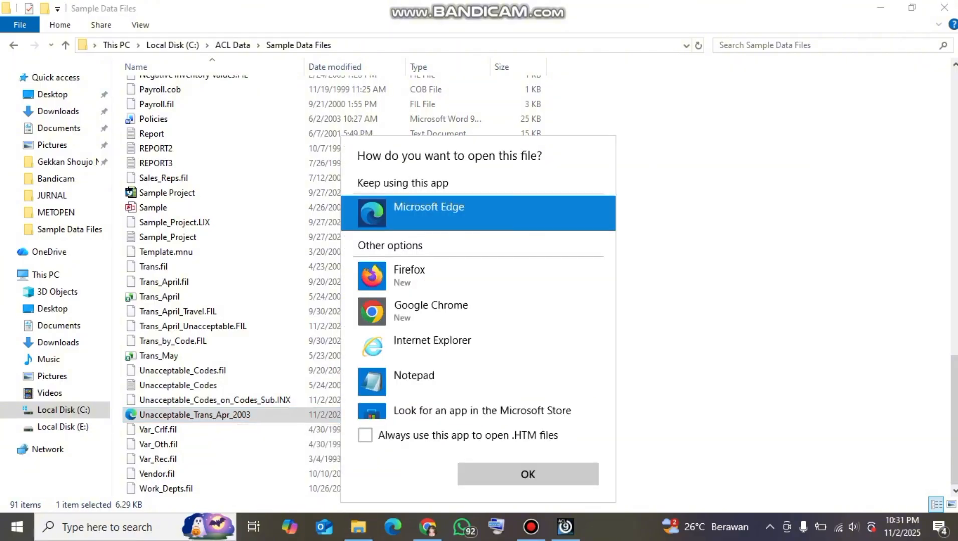
left_click(441, 311)
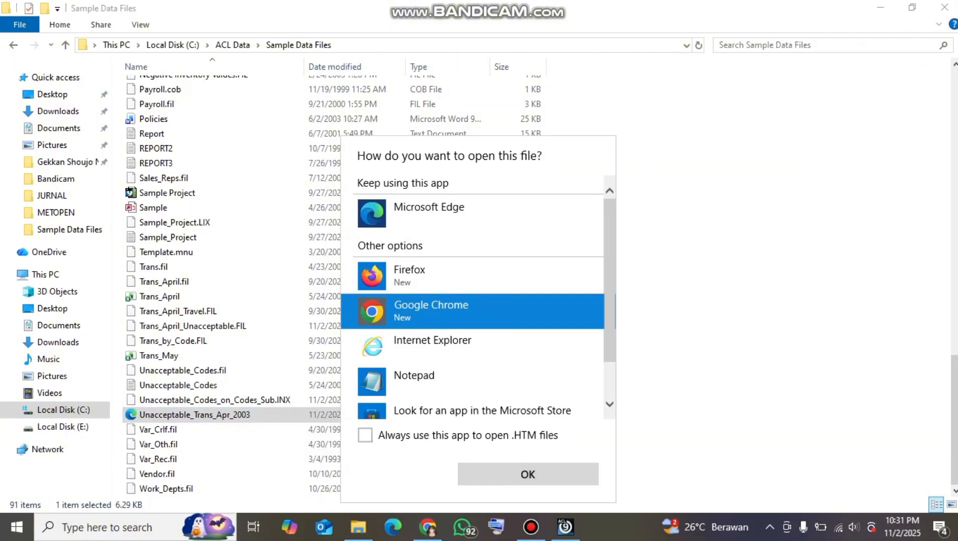
left_click(521, 474)
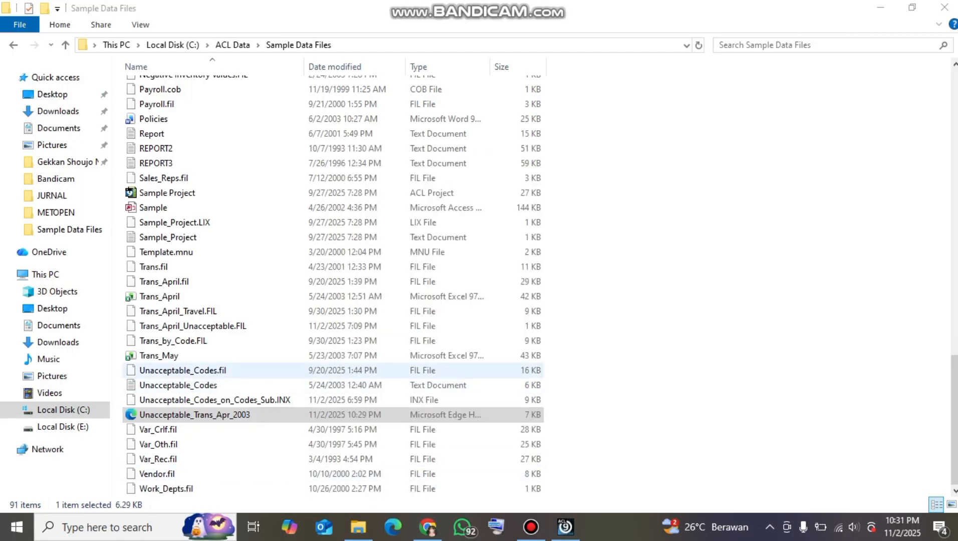